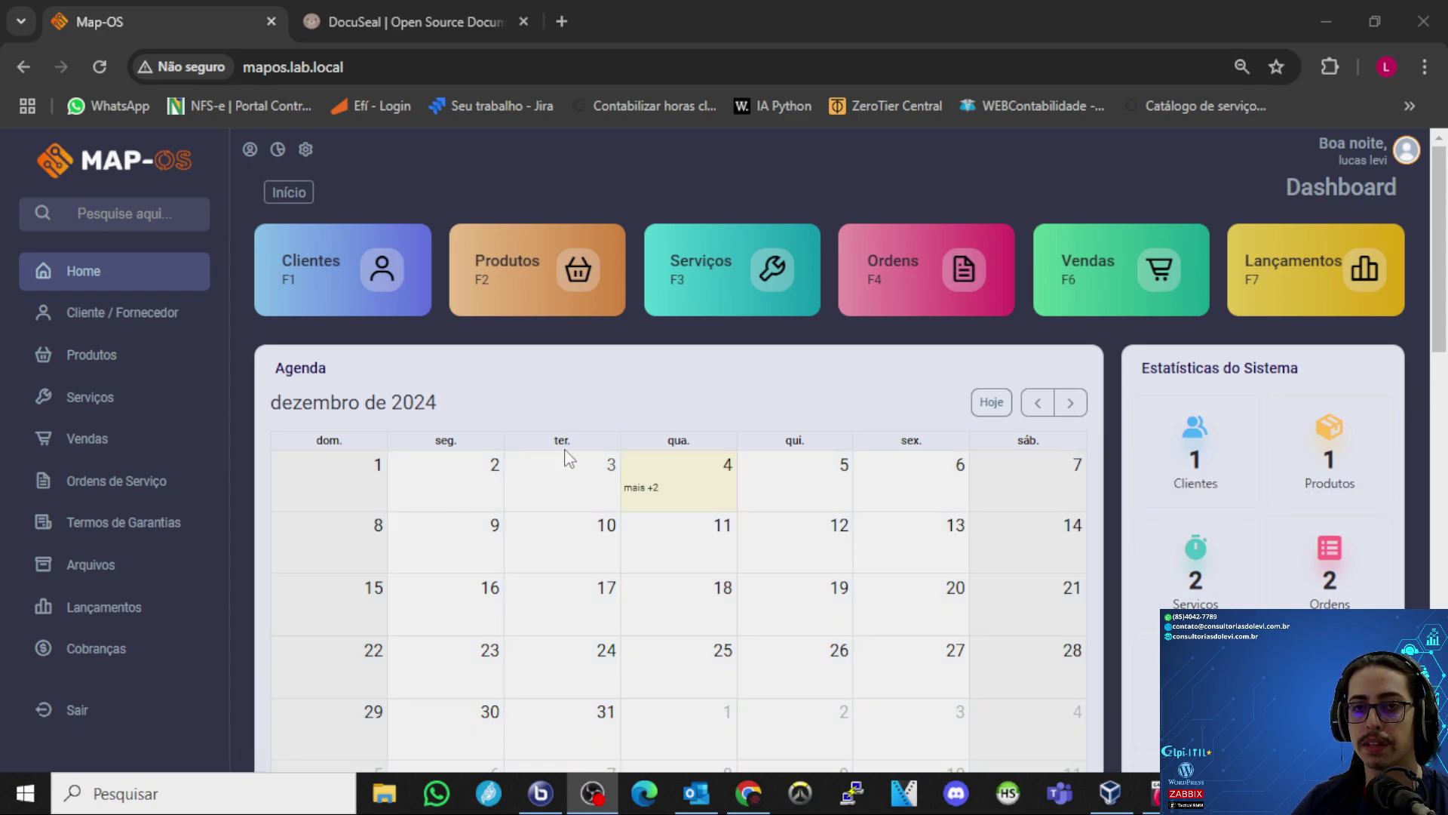
- Start a new service order from the service orders list
click(119, 323)
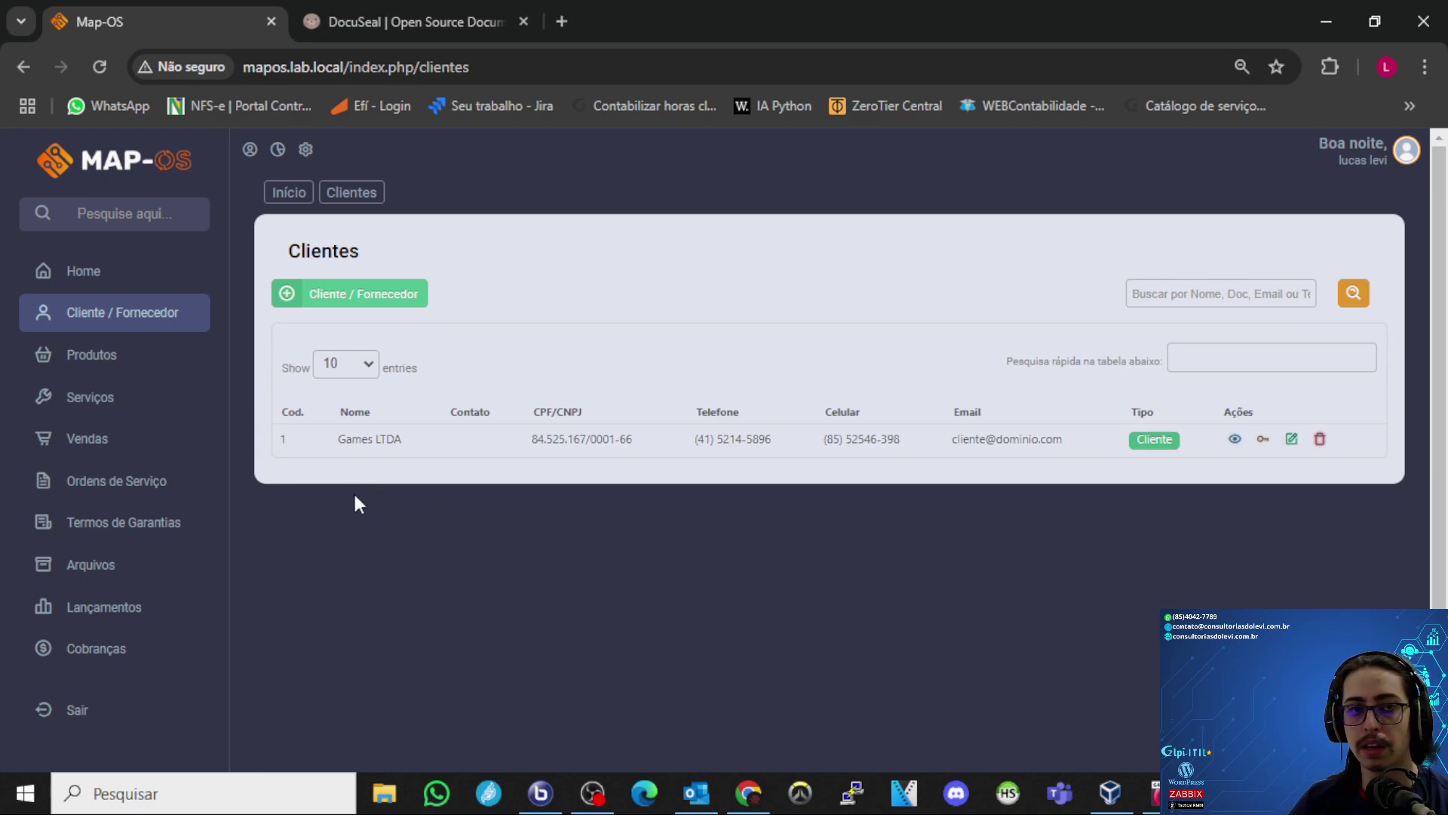
click(115, 481)
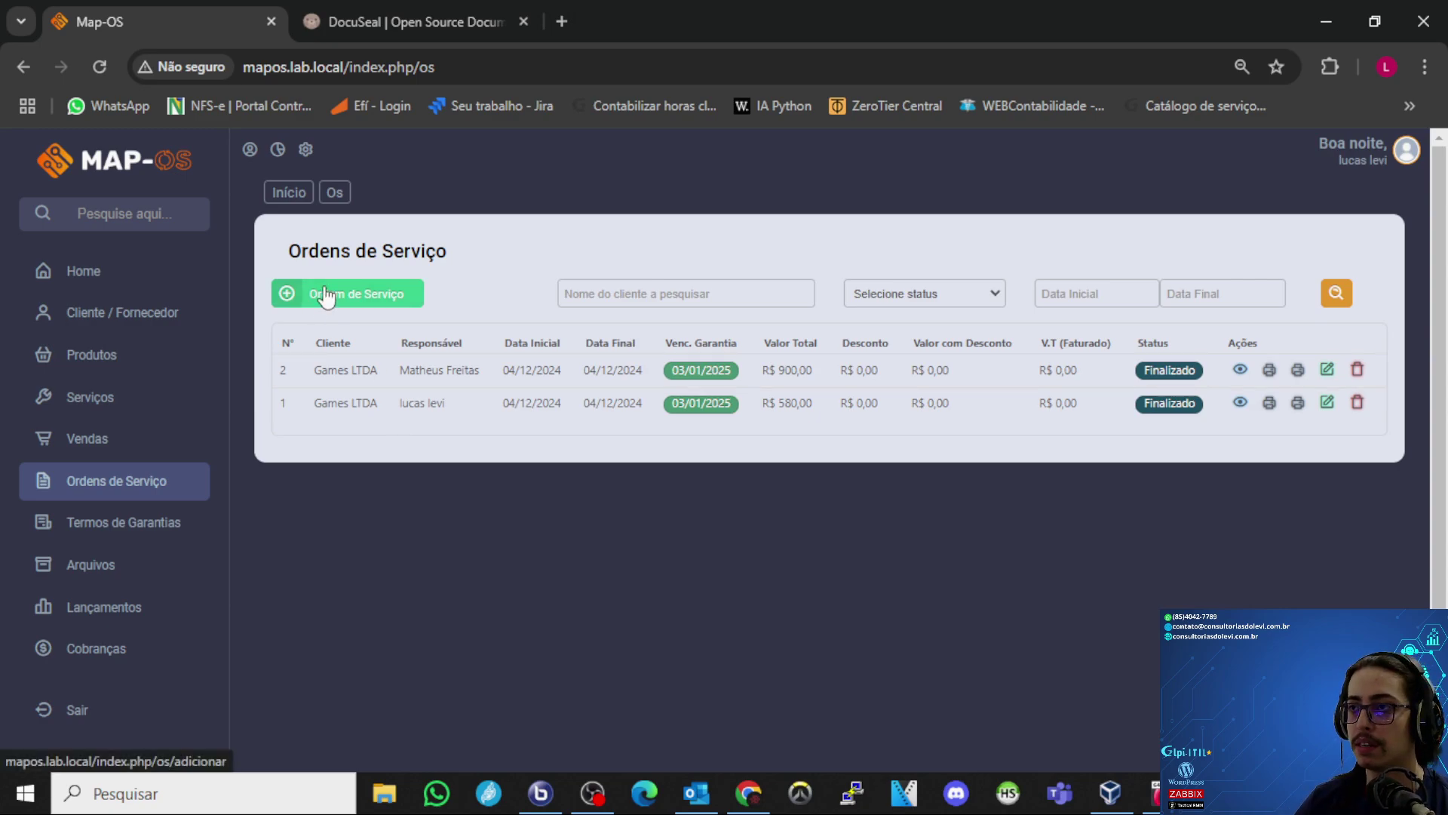
key(ctrl+plus)
key(ctrl+minus)
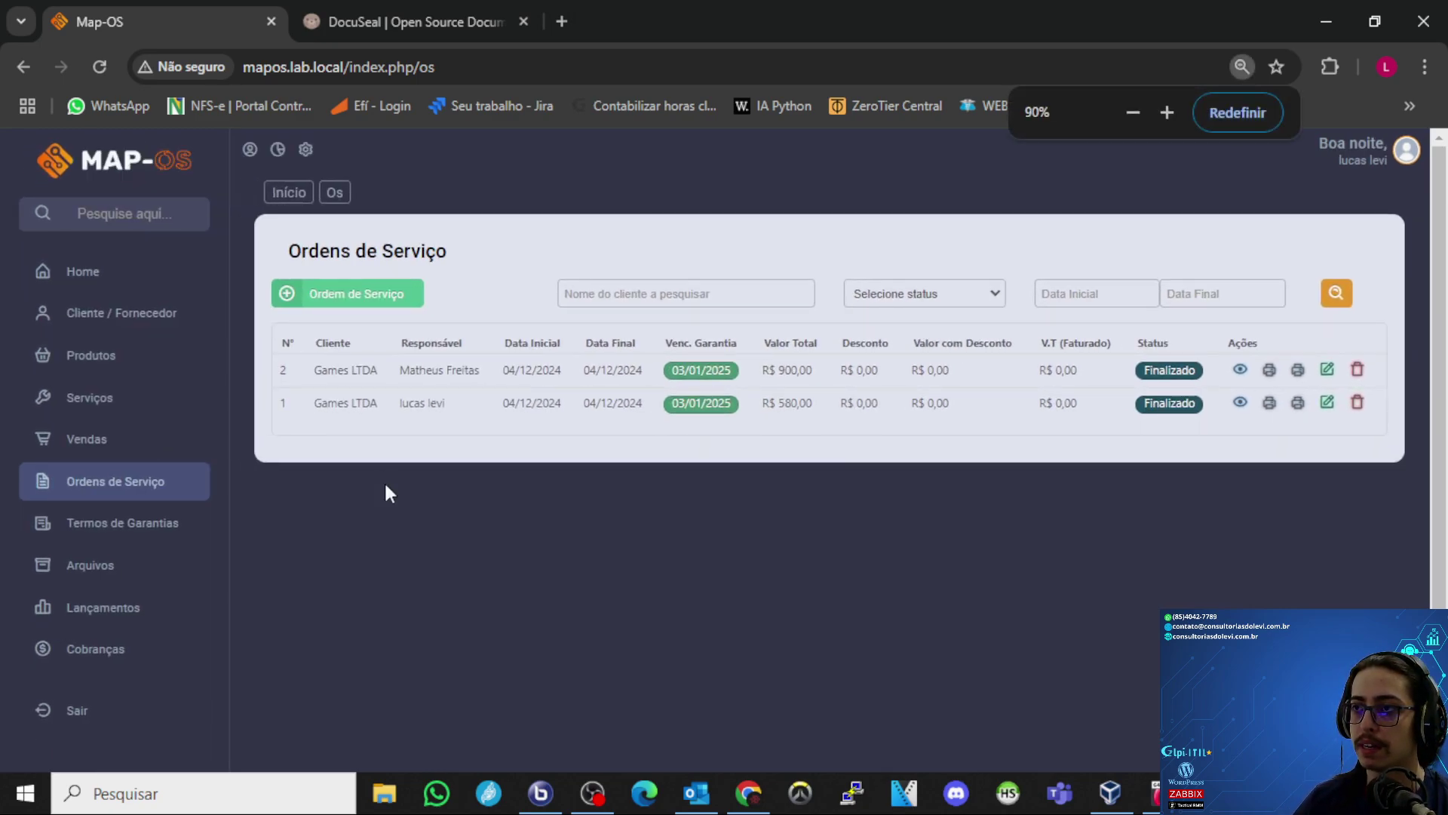
click(313, 294)
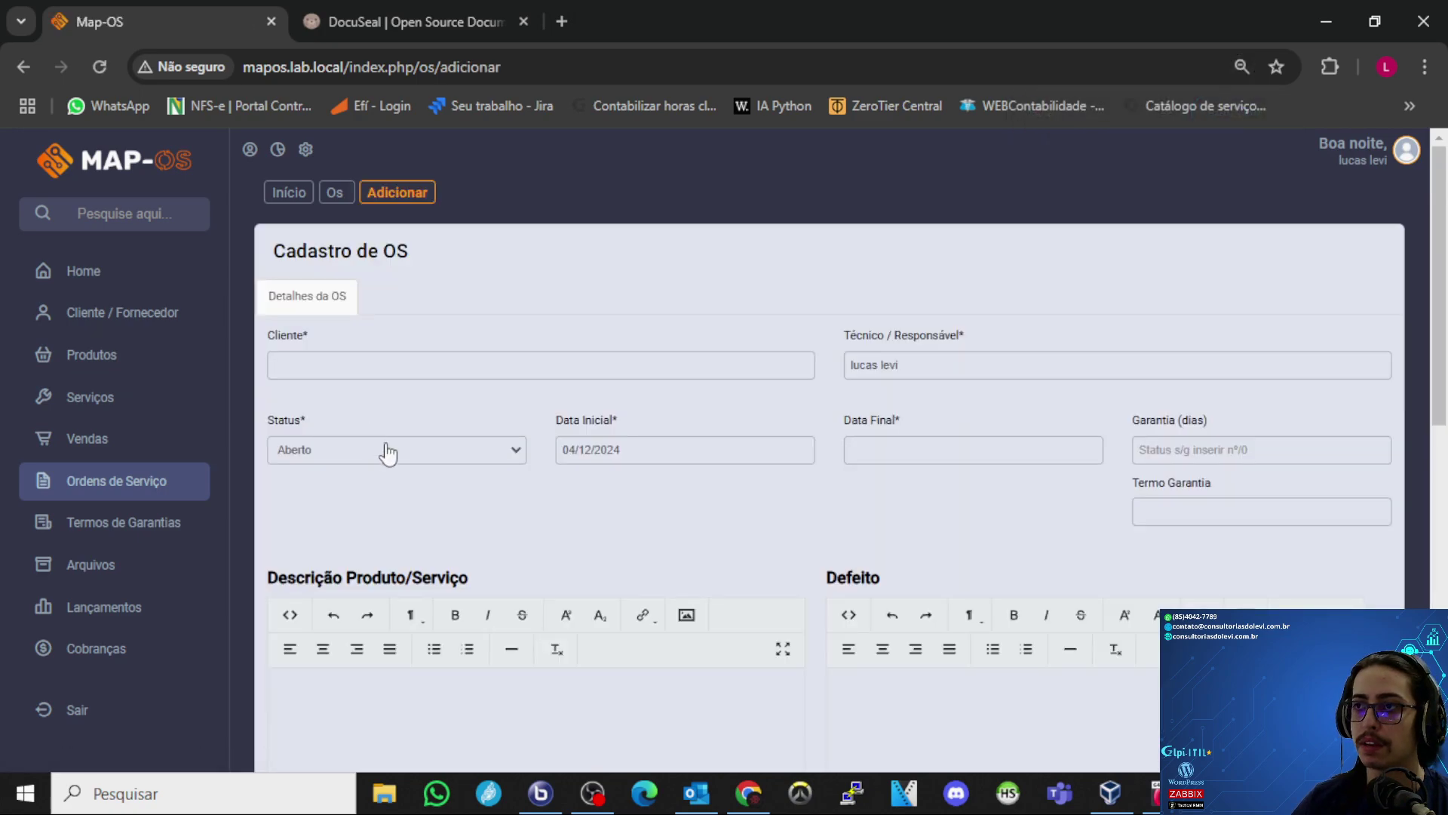
- Set the service order's client to the registered customer Games LTDA
click(366, 364)
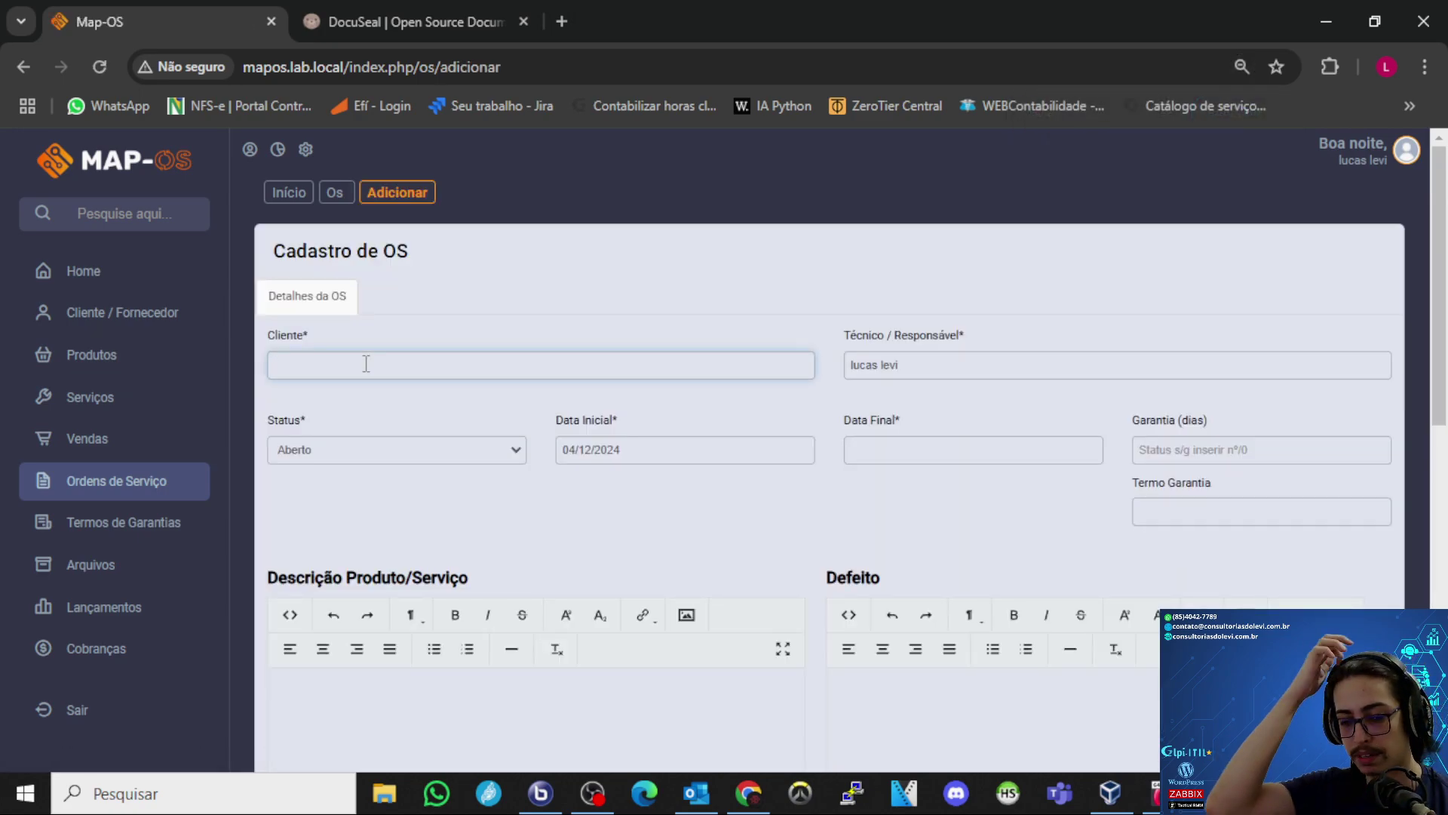
text(ga)
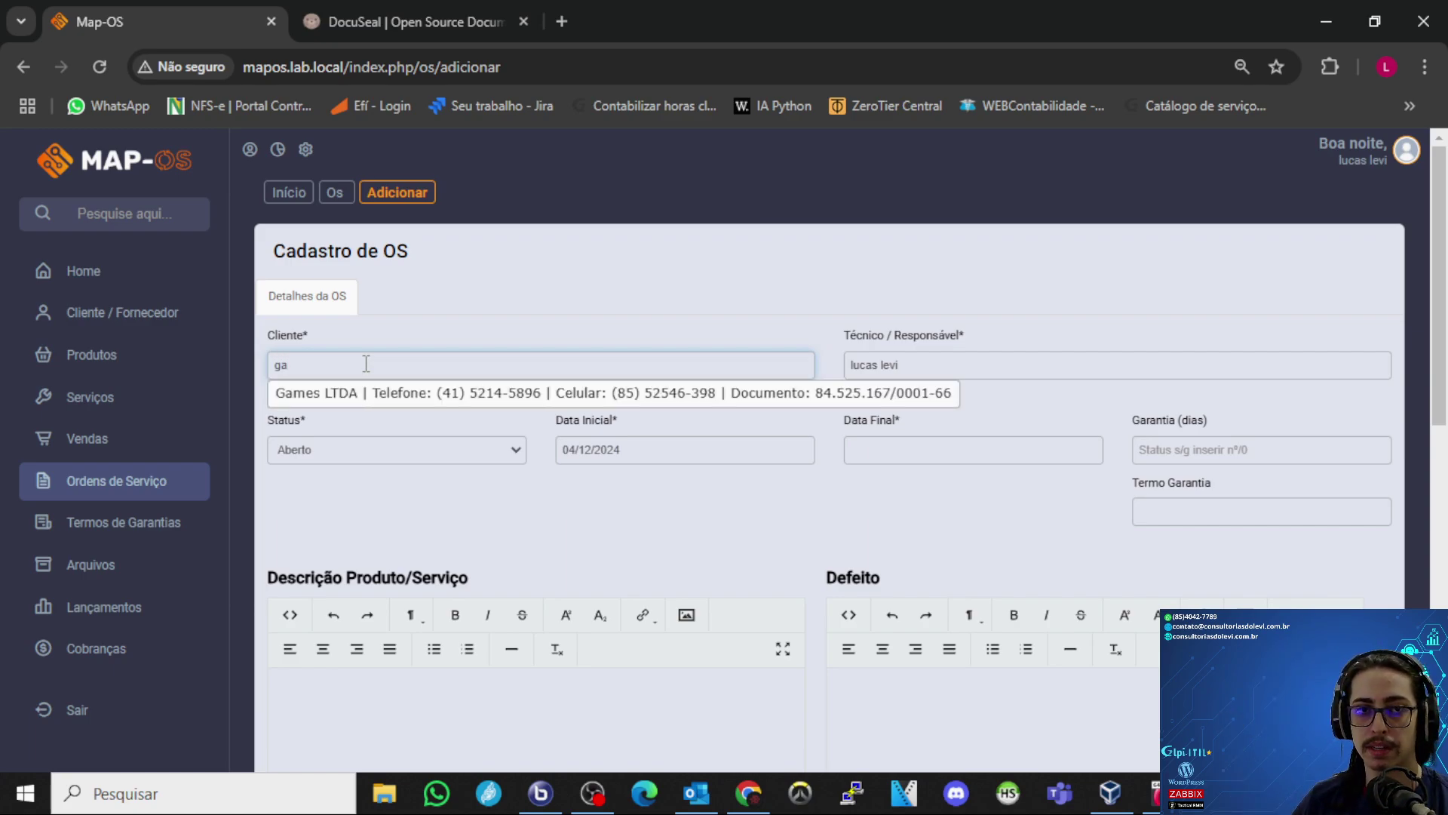
click(453, 393)
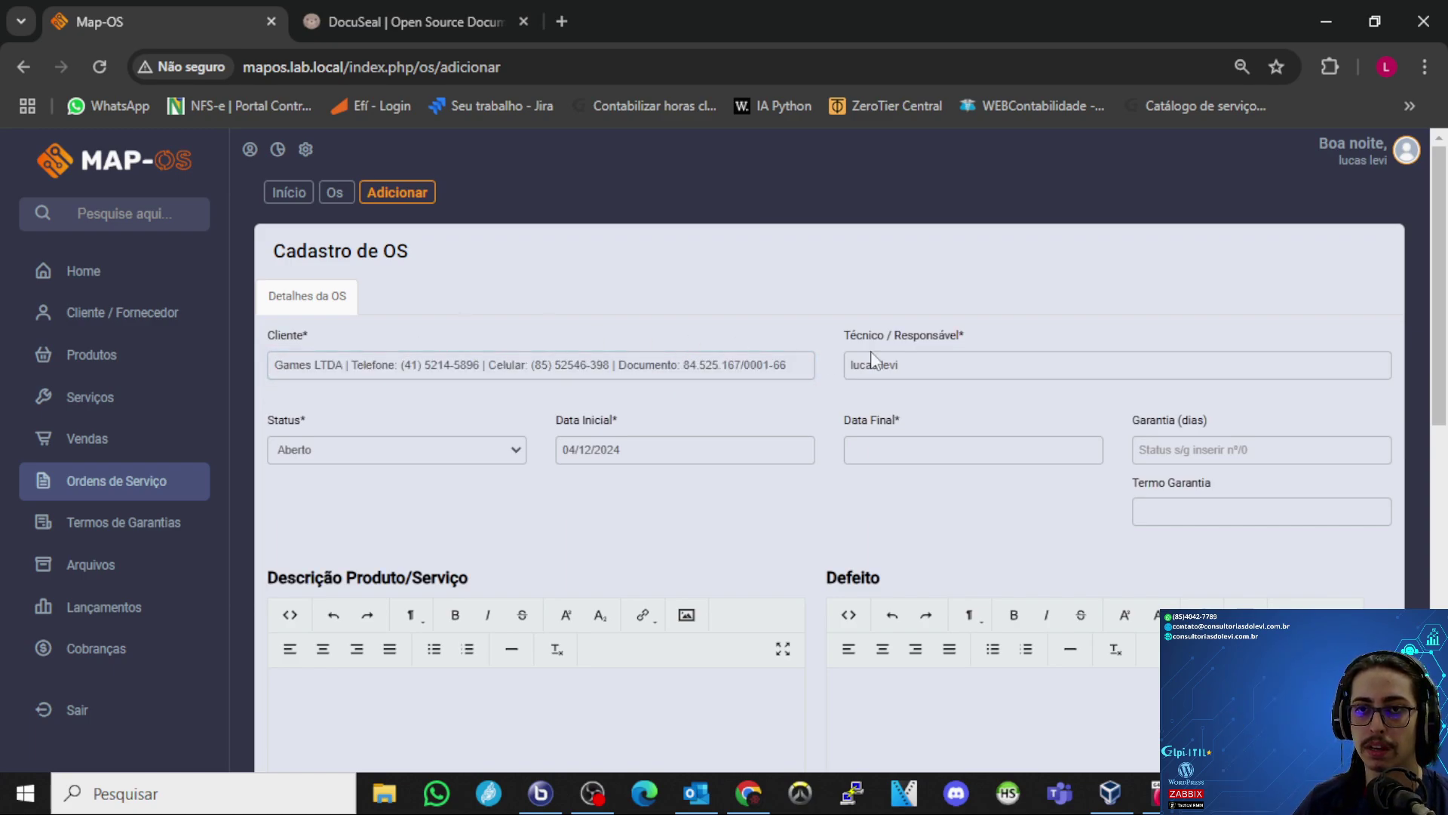
drag(827, 338, 969, 330)
click(952, 333)
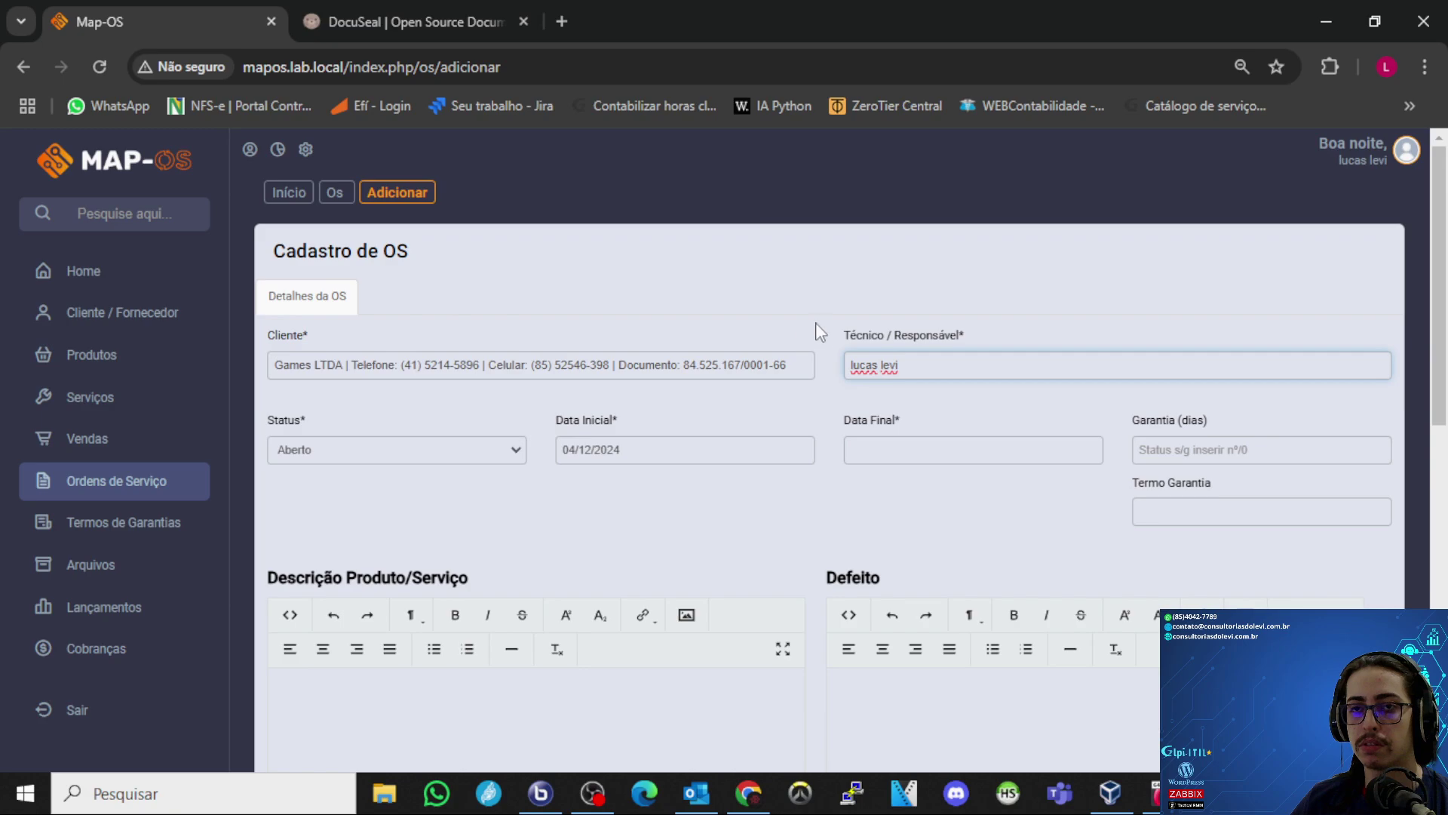
drag(944, 346, 986, 346)
click(935, 360)
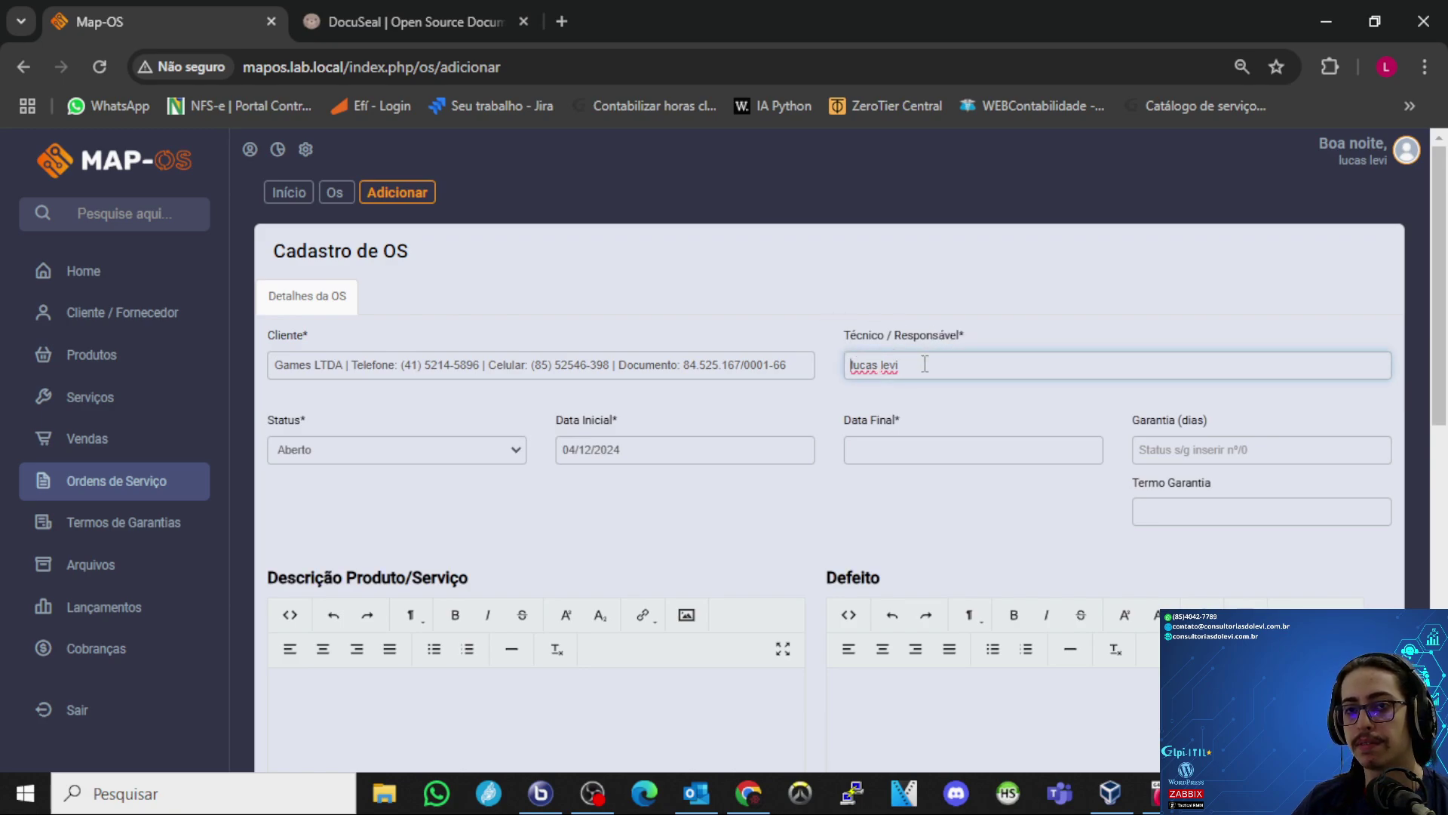
click(896, 304)
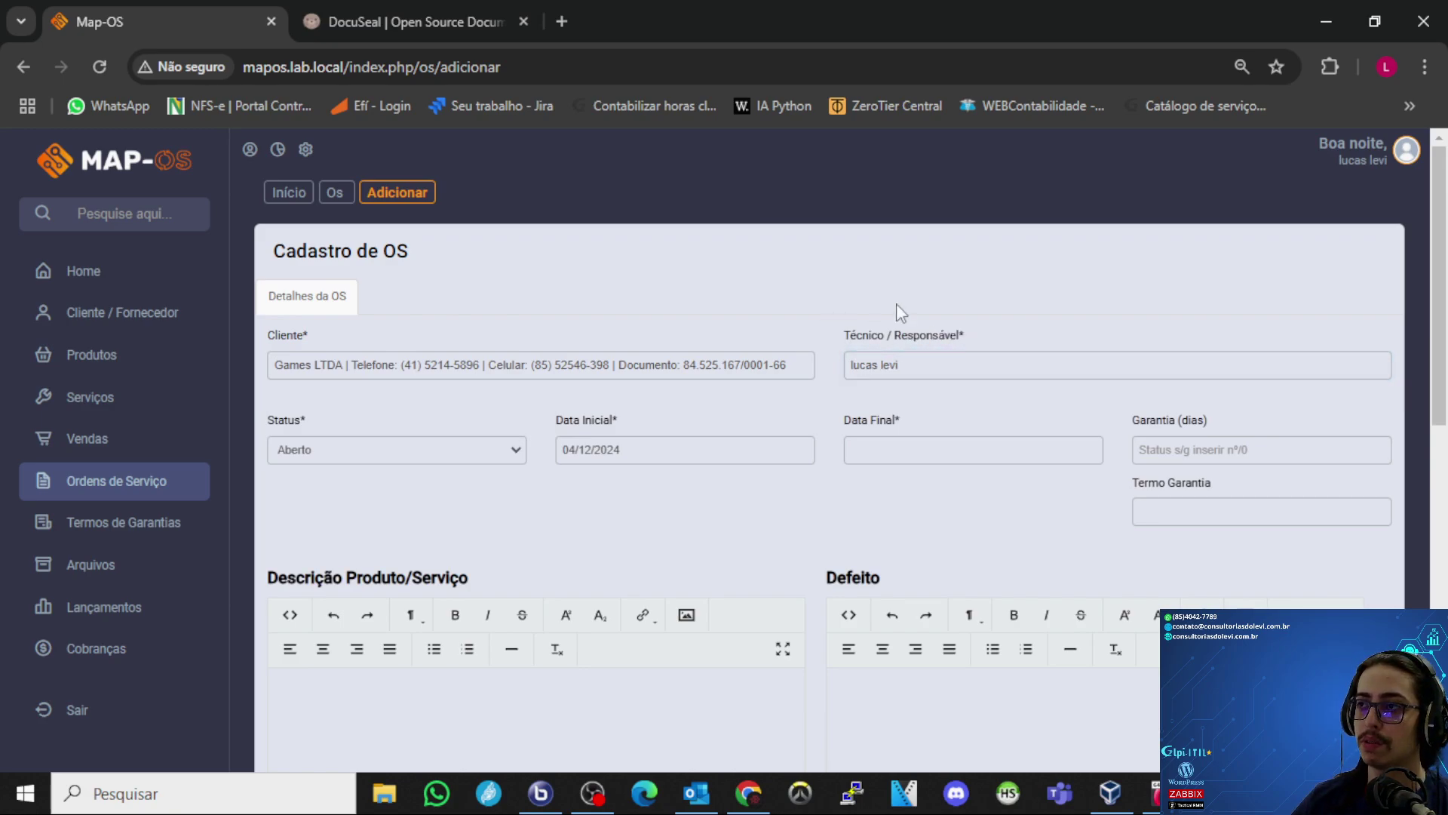
- Review the available order statuses and set the service order's status to Orçamento
click(400, 453)
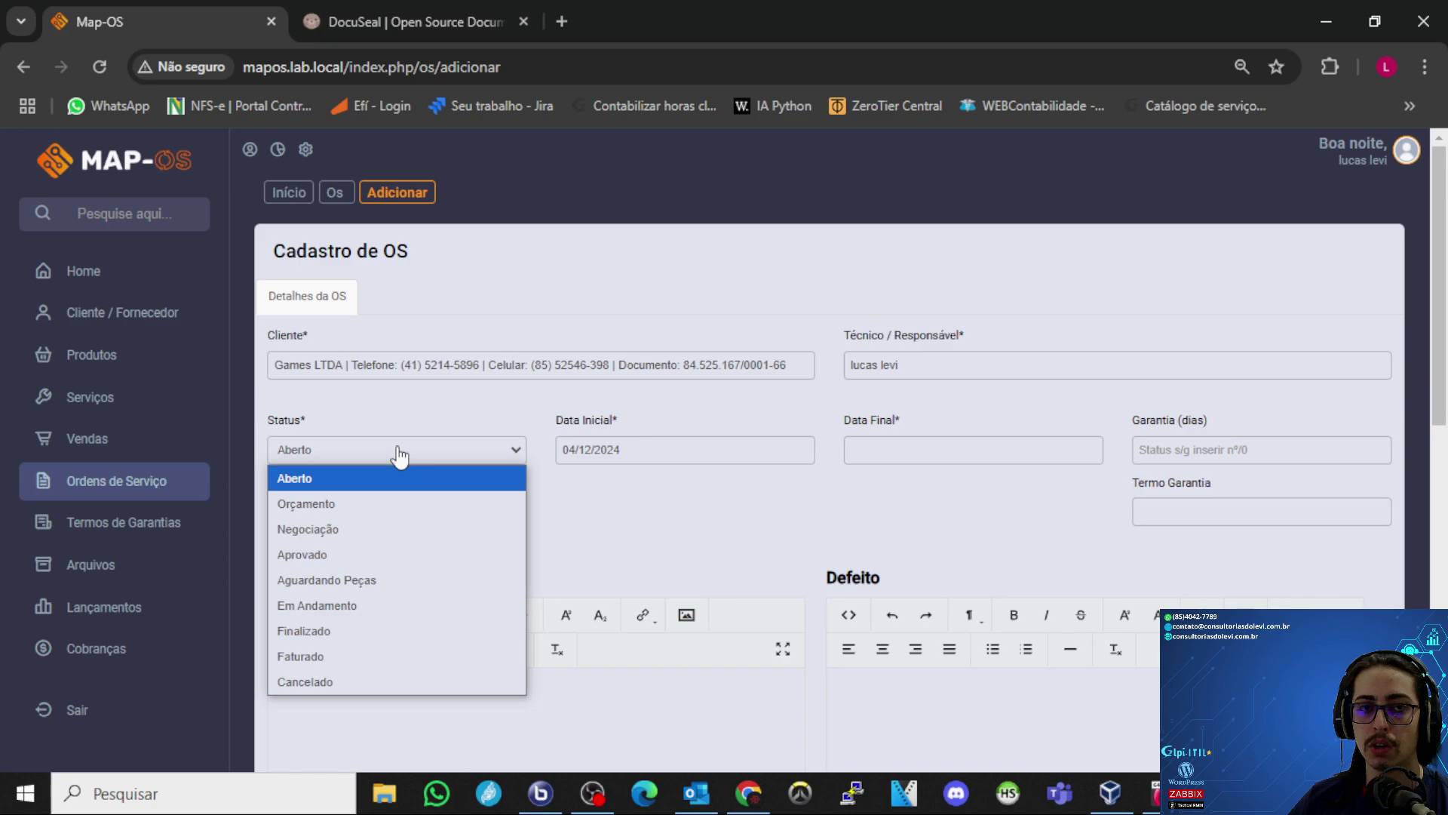
click(397, 403)
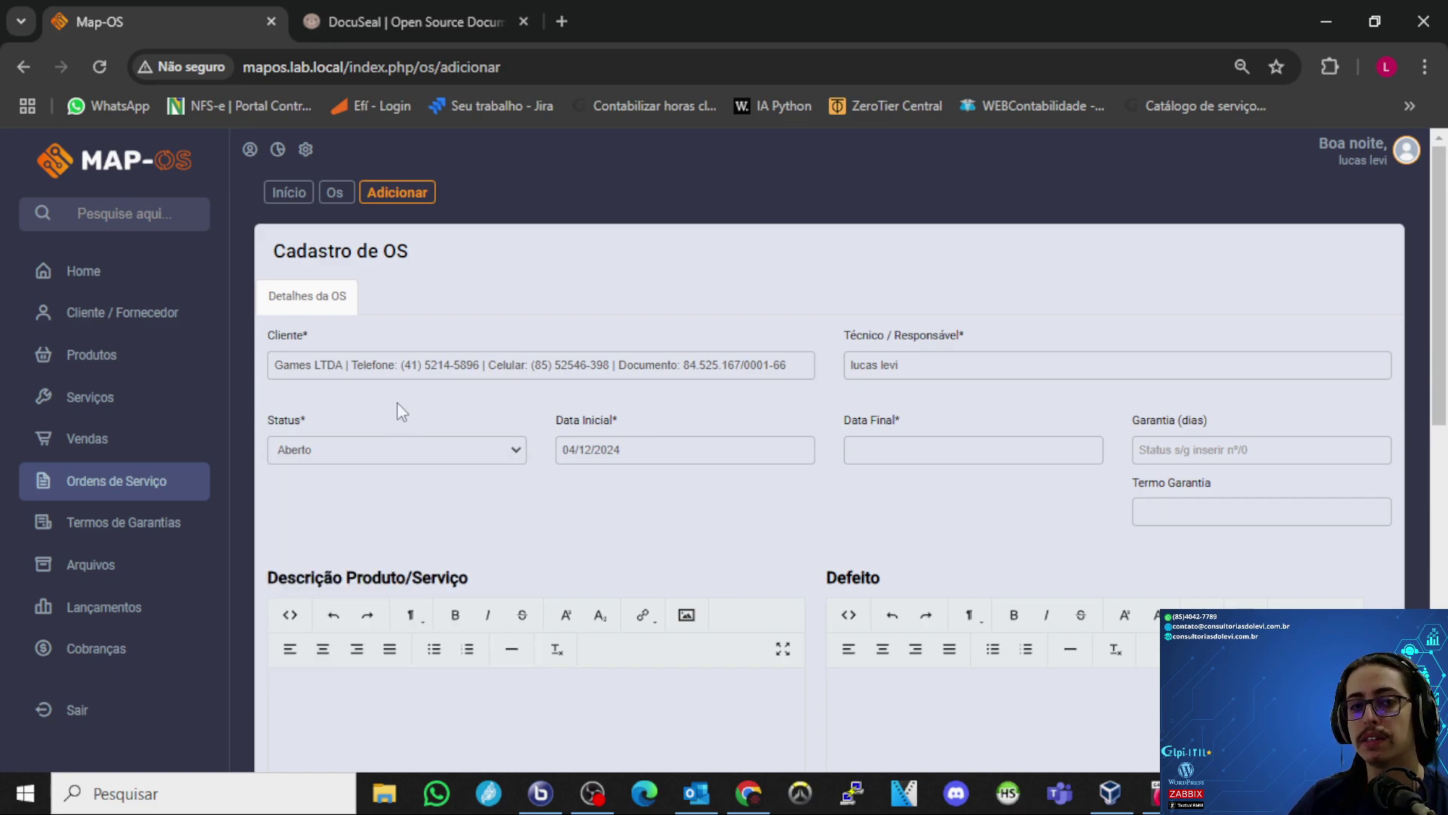
click(371, 455)
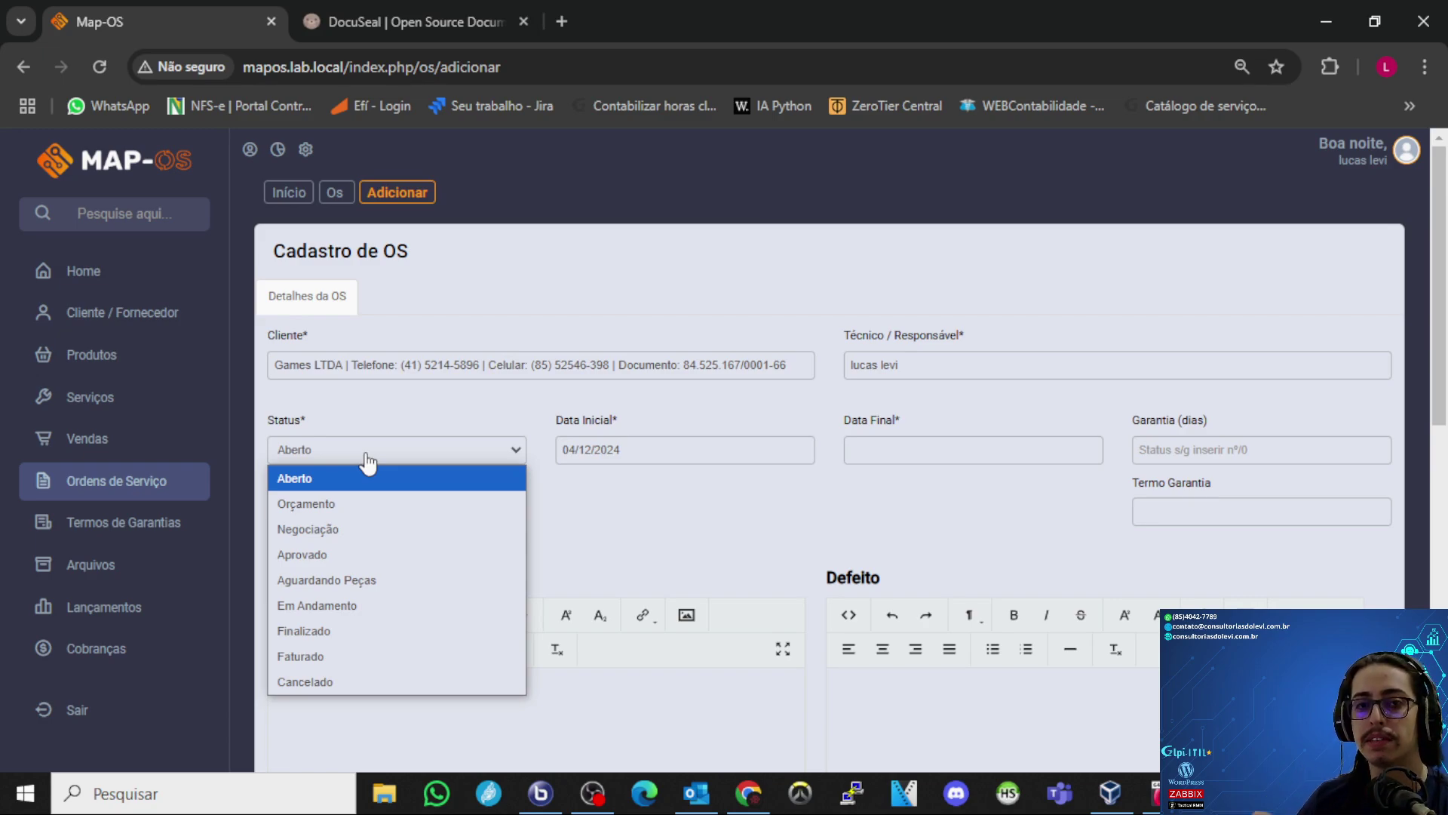
click(450, 416)
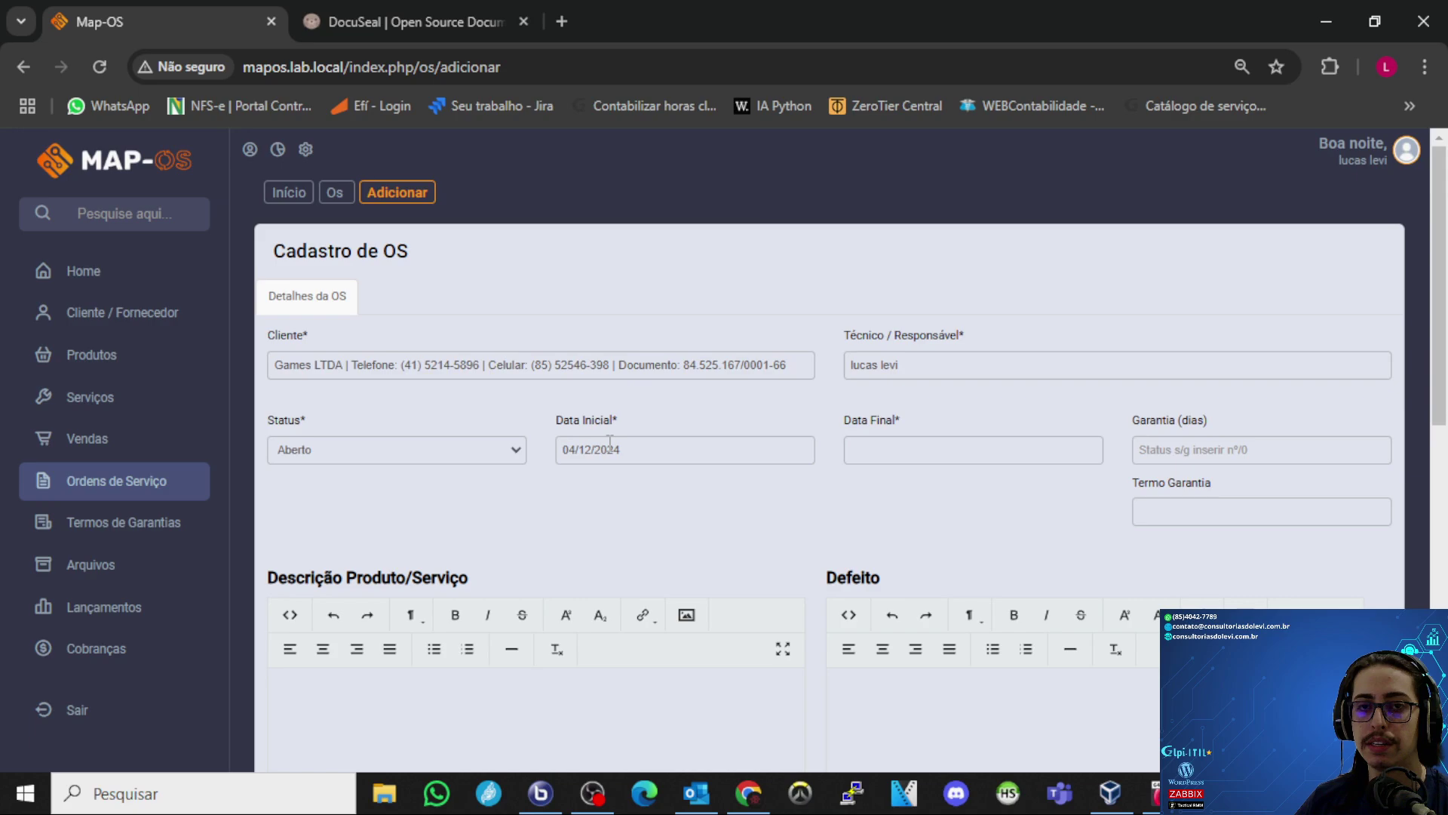
click(867, 453)
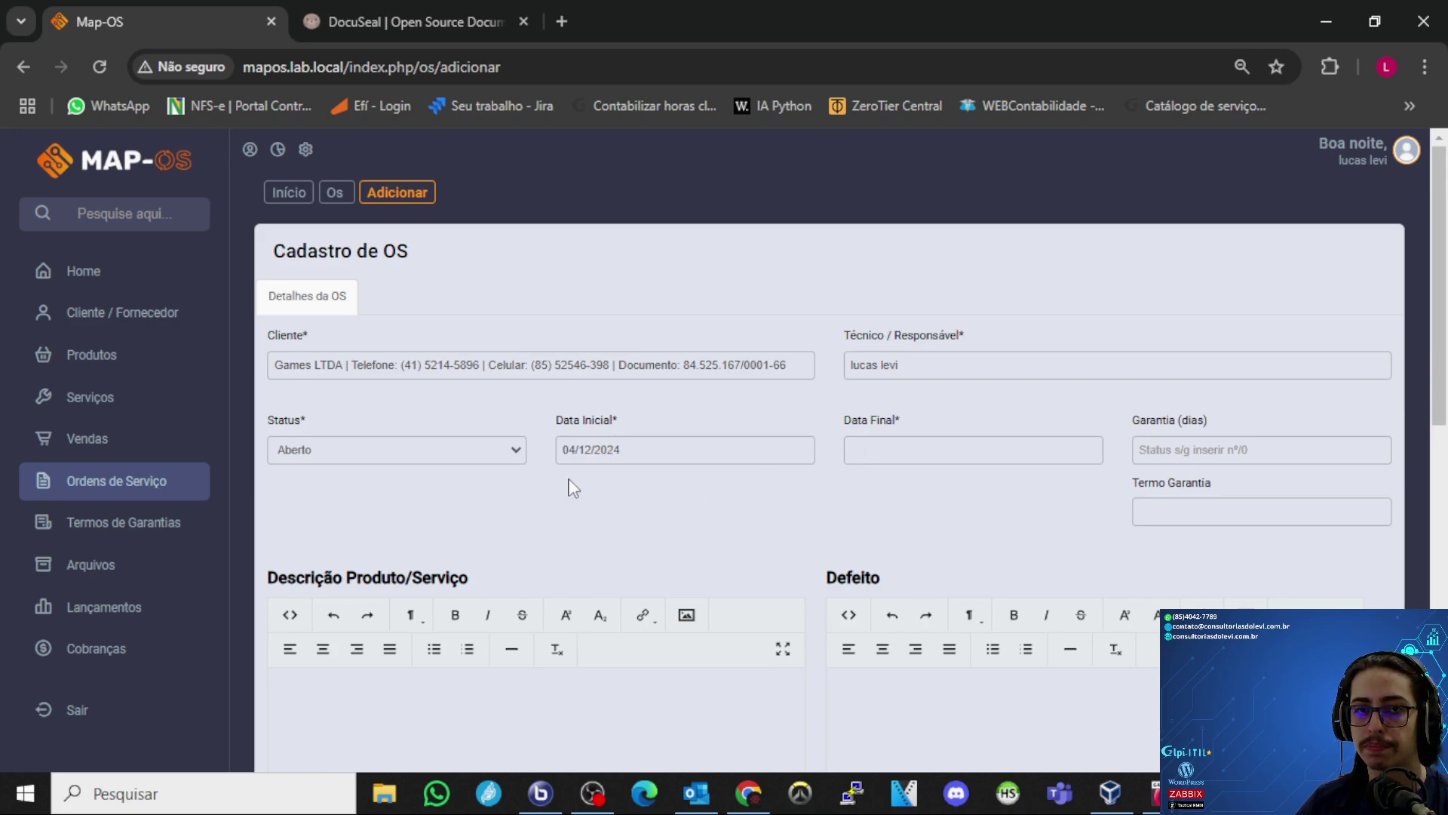
click(516, 465)
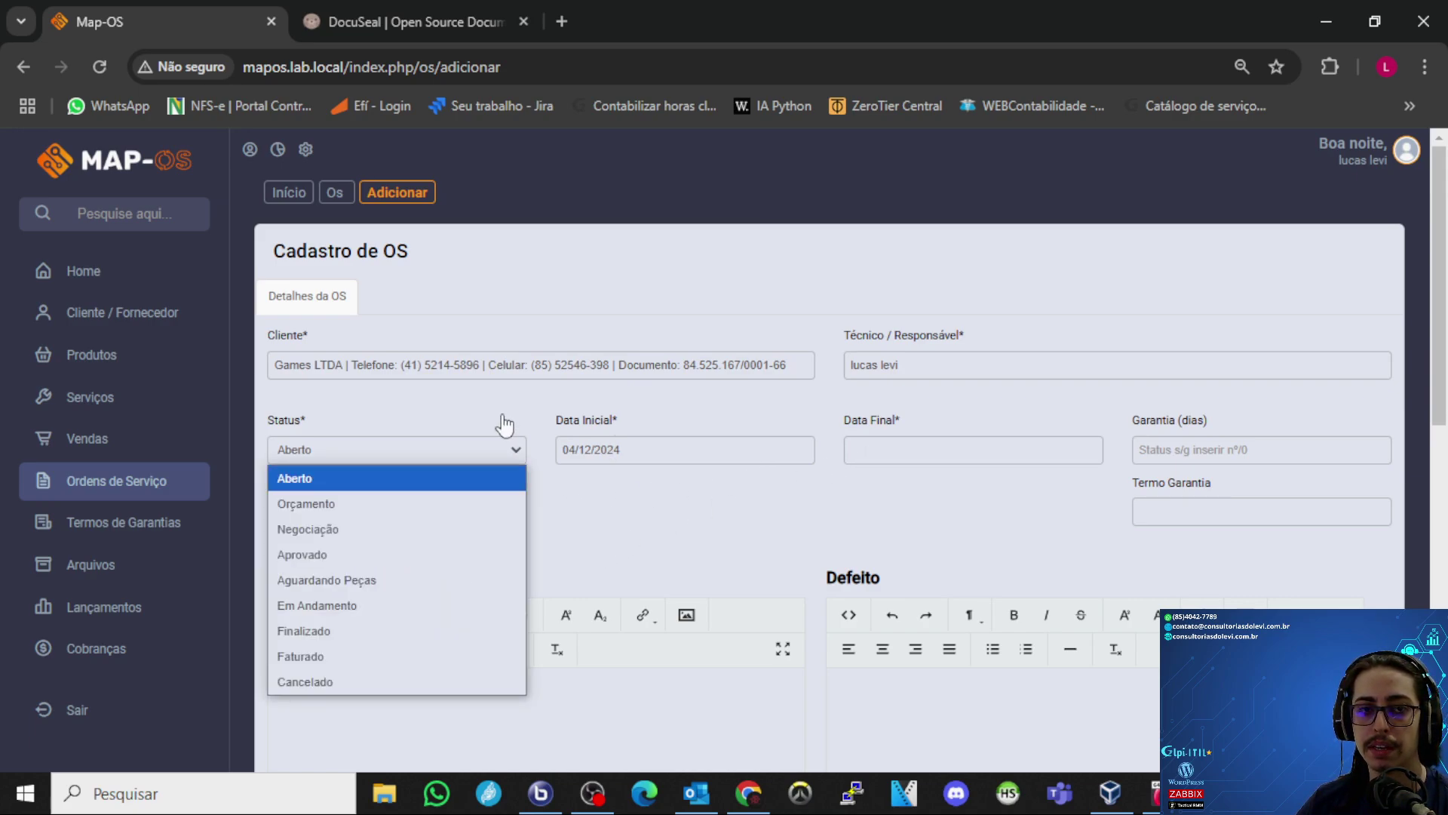
click(402, 516)
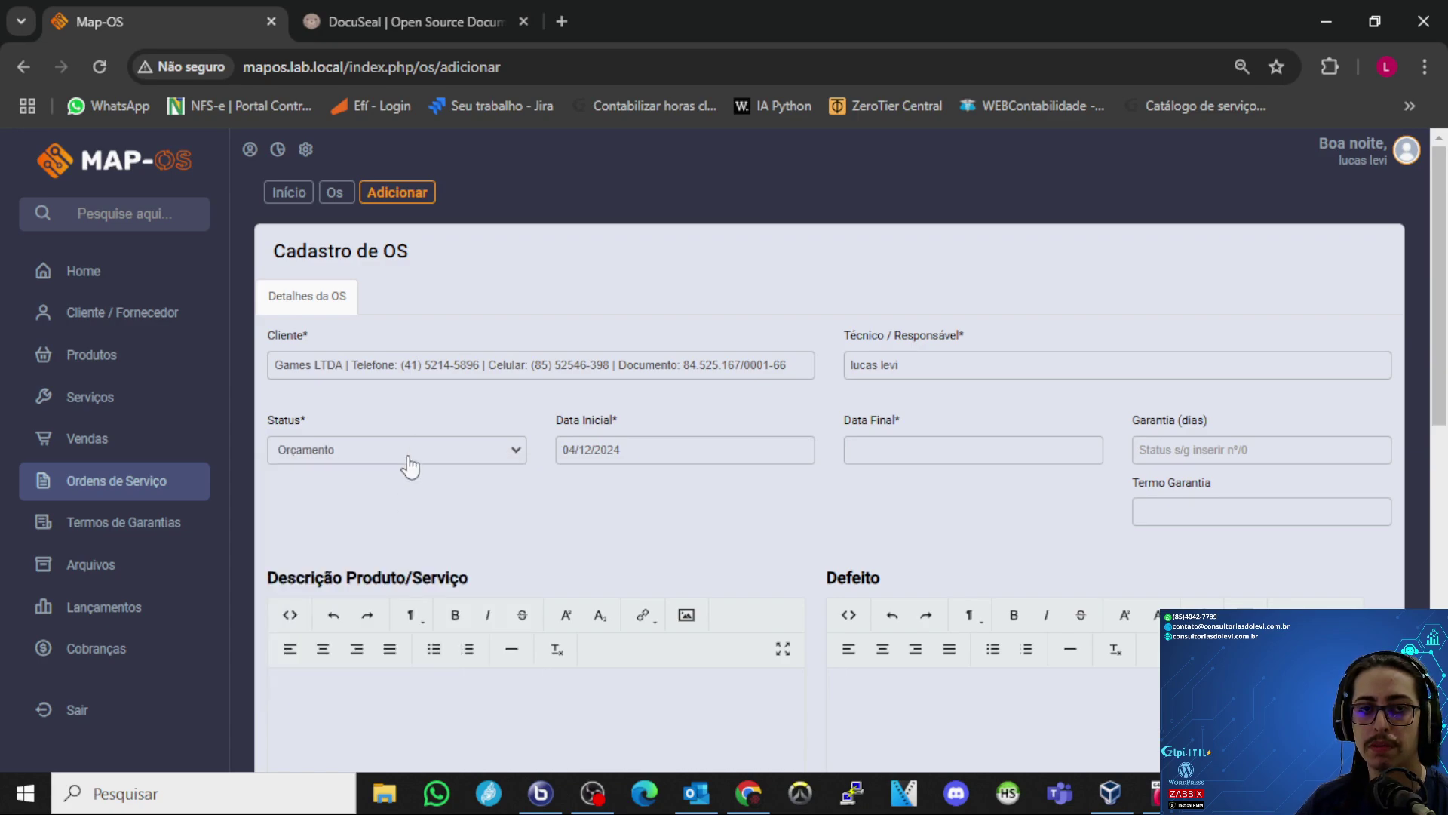
click(704, 439)
click(831, 427)
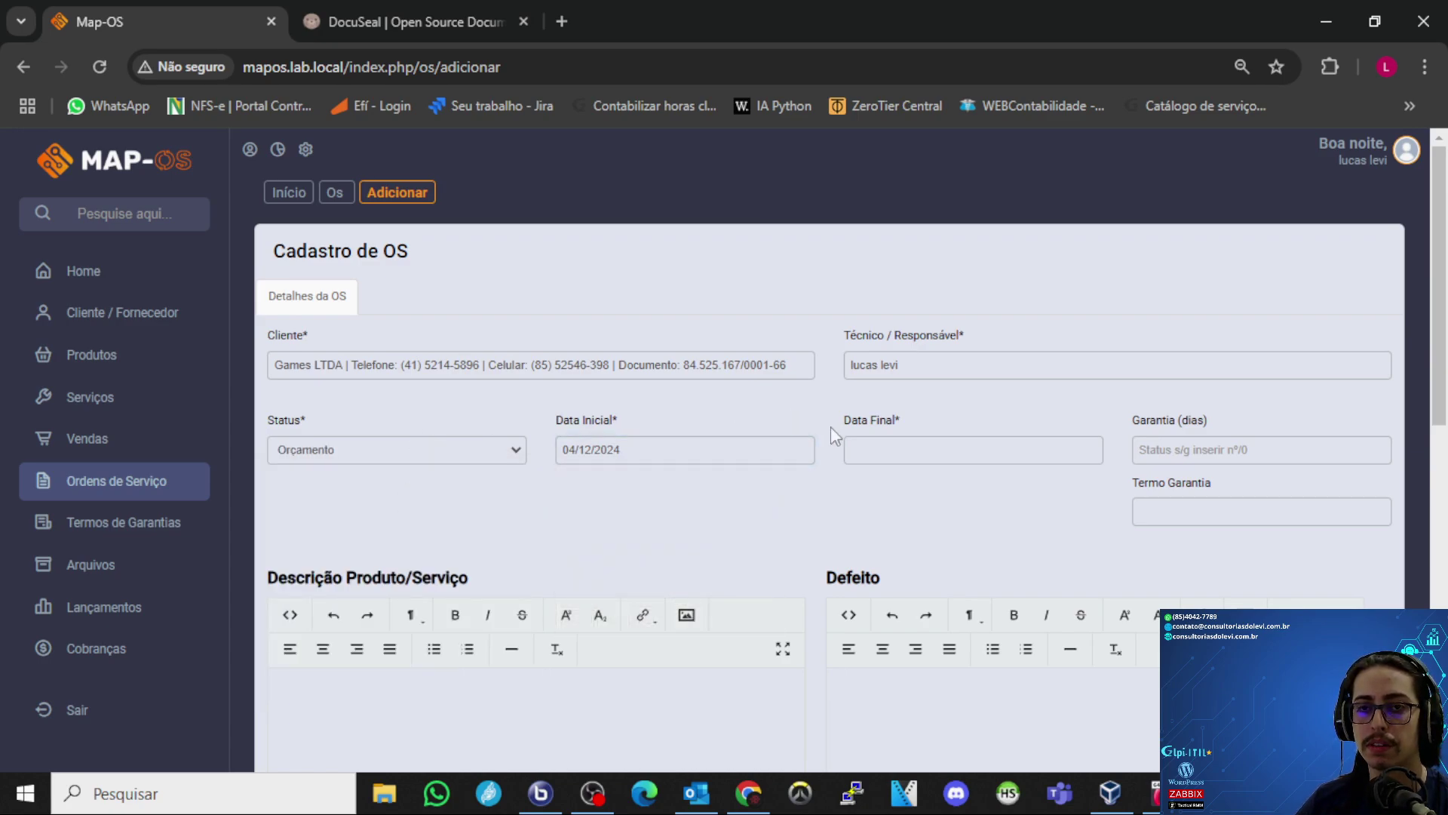
- Set the service order's final date to 04/12/2024
click(866, 447)
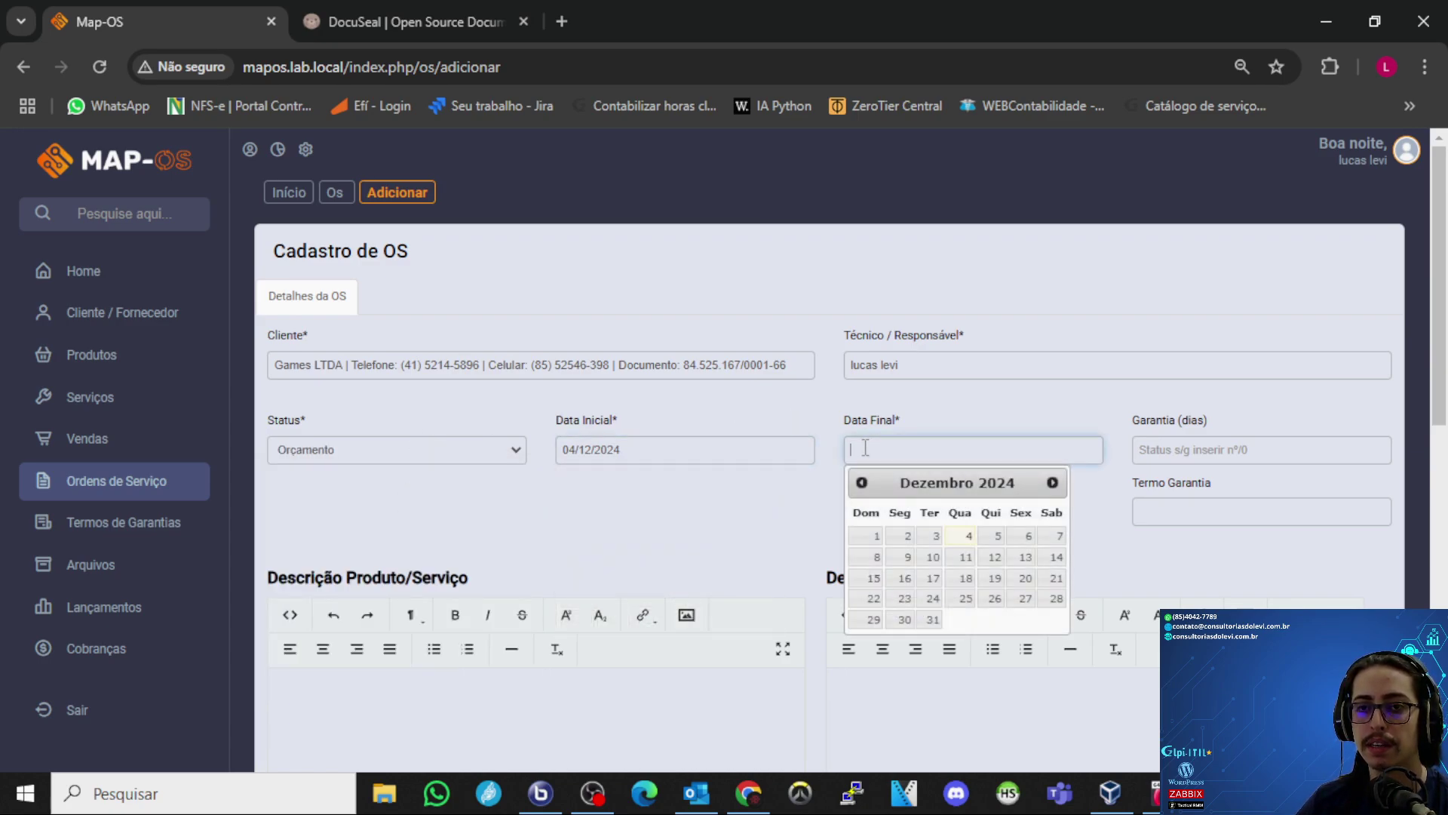
click(969, 536)
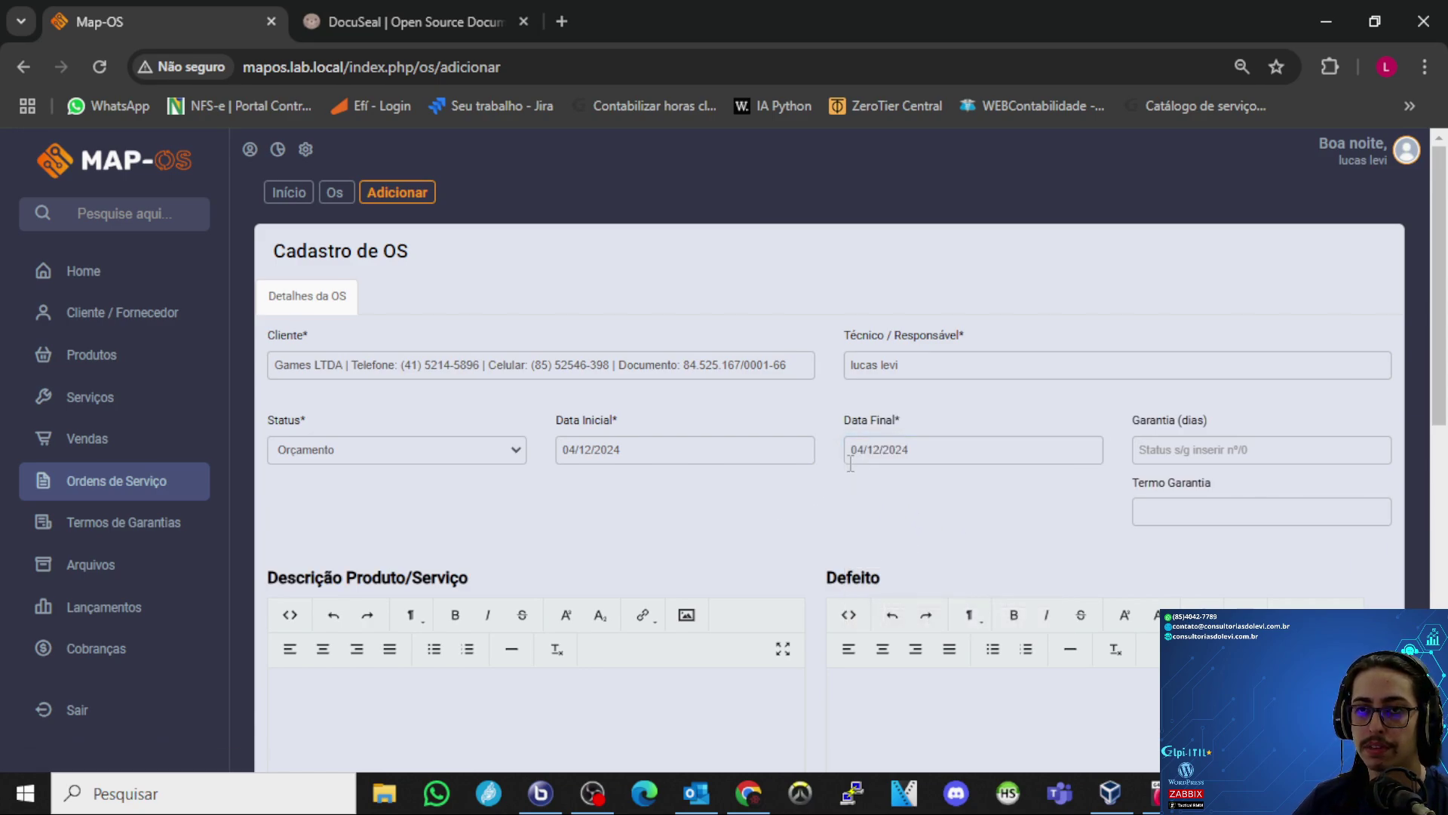
click(1195, 445)
click(1019, 421)
click(1147, 446)
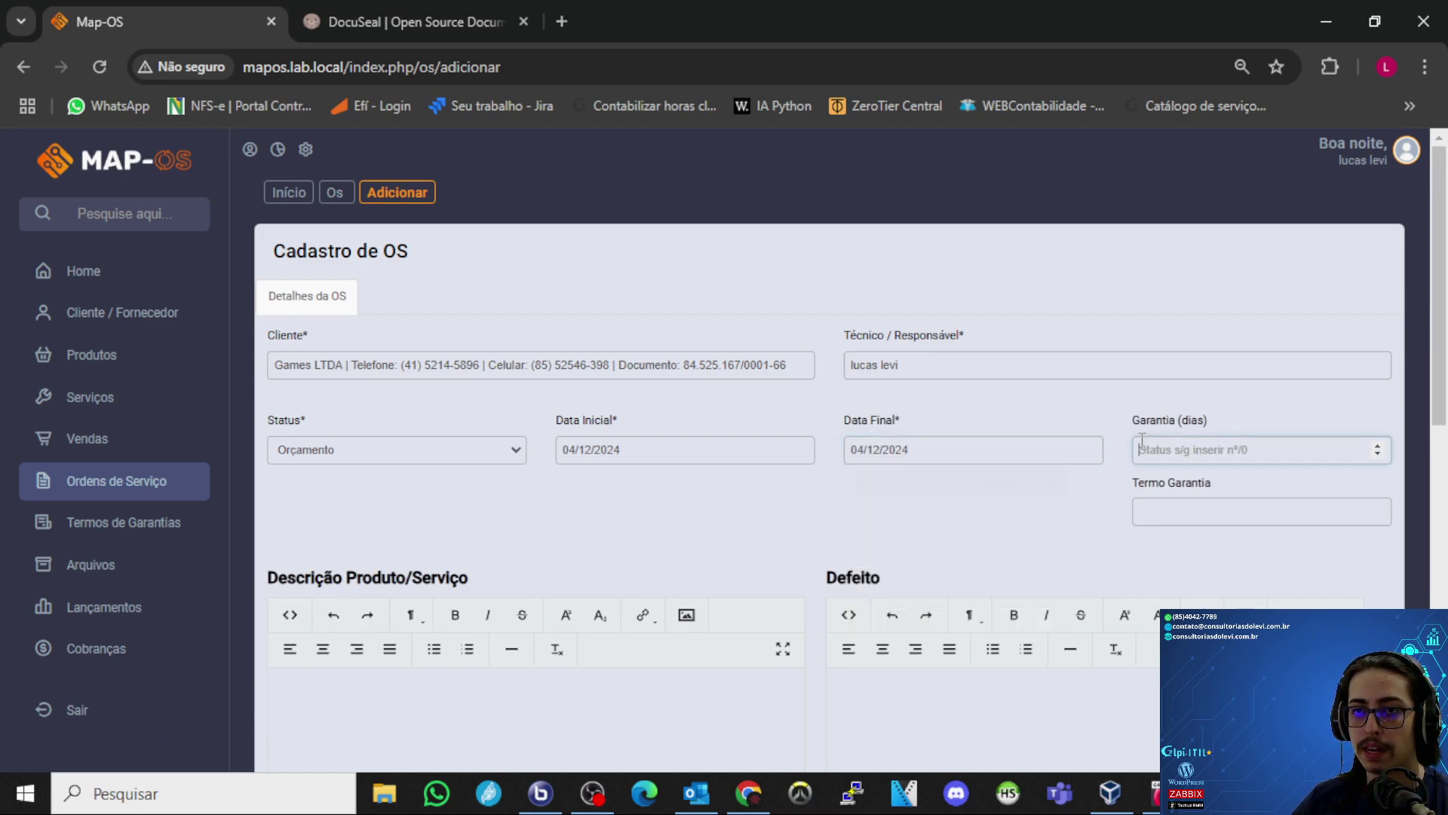
click(987, 420)
click(992, 415)
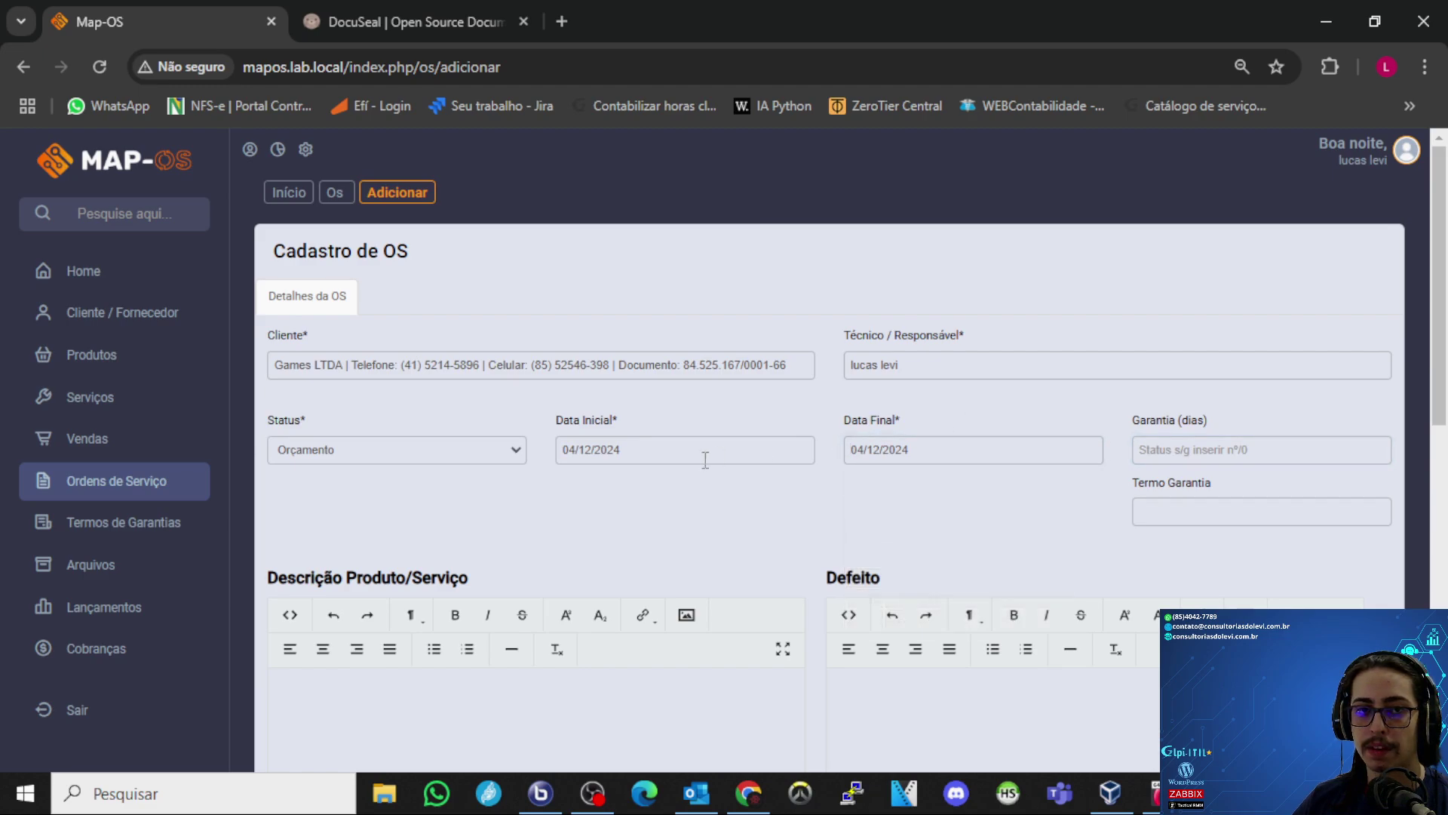
- Set the service order's final date to 10/12/2024 and its warranty to 30 days
click(953, 448)
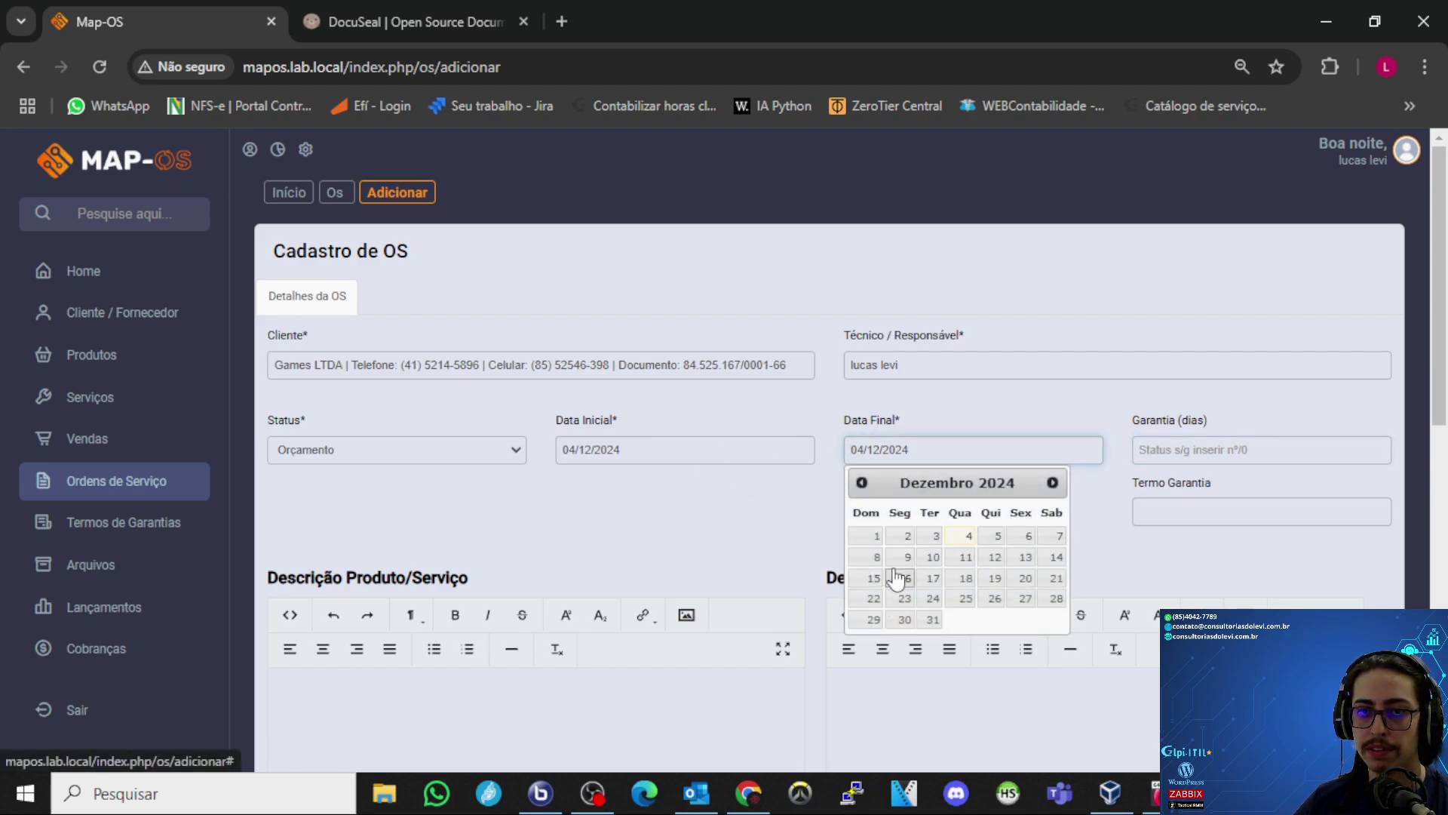
click(933, 557)
click(1140, 450)
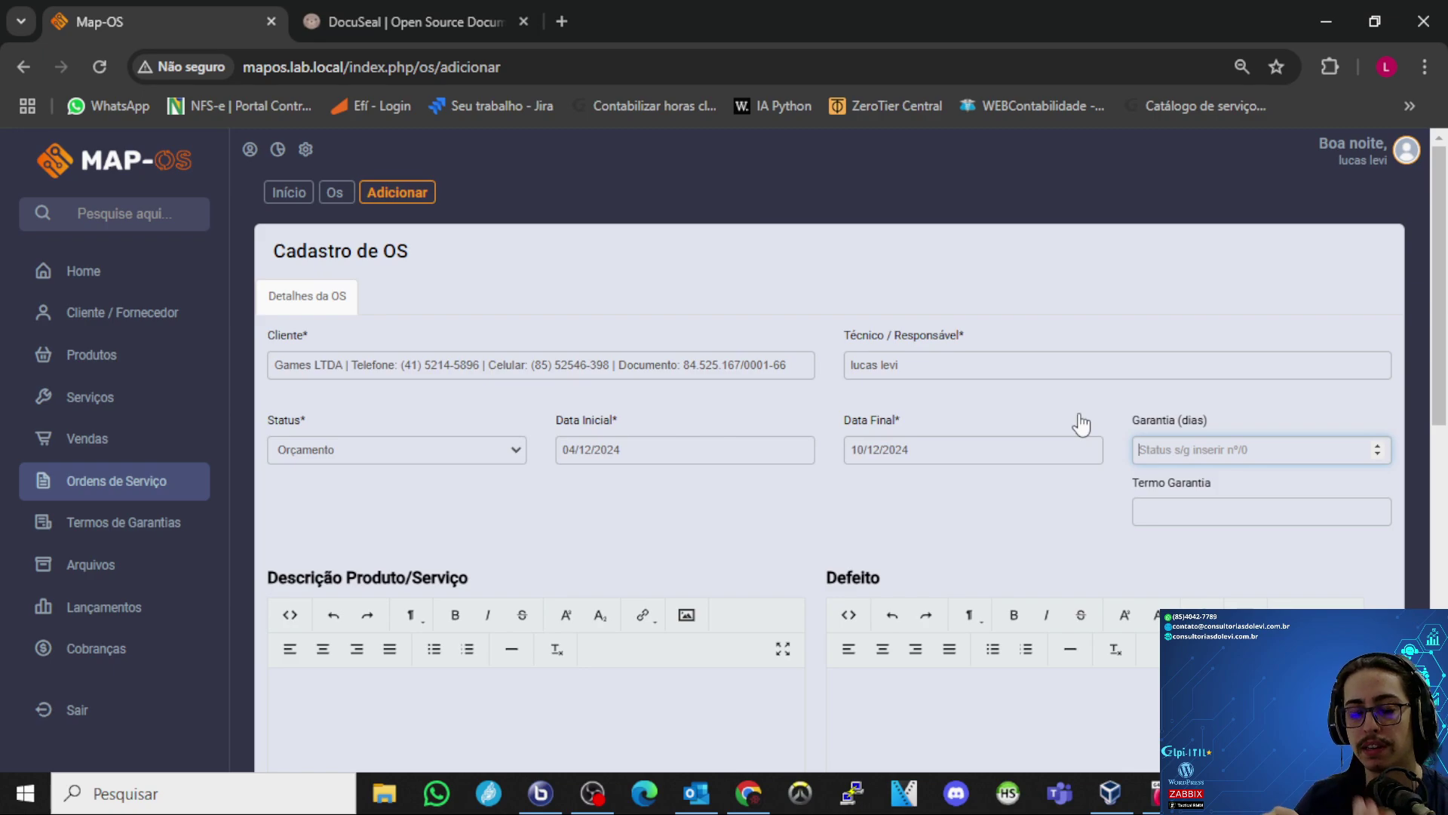
text(30)
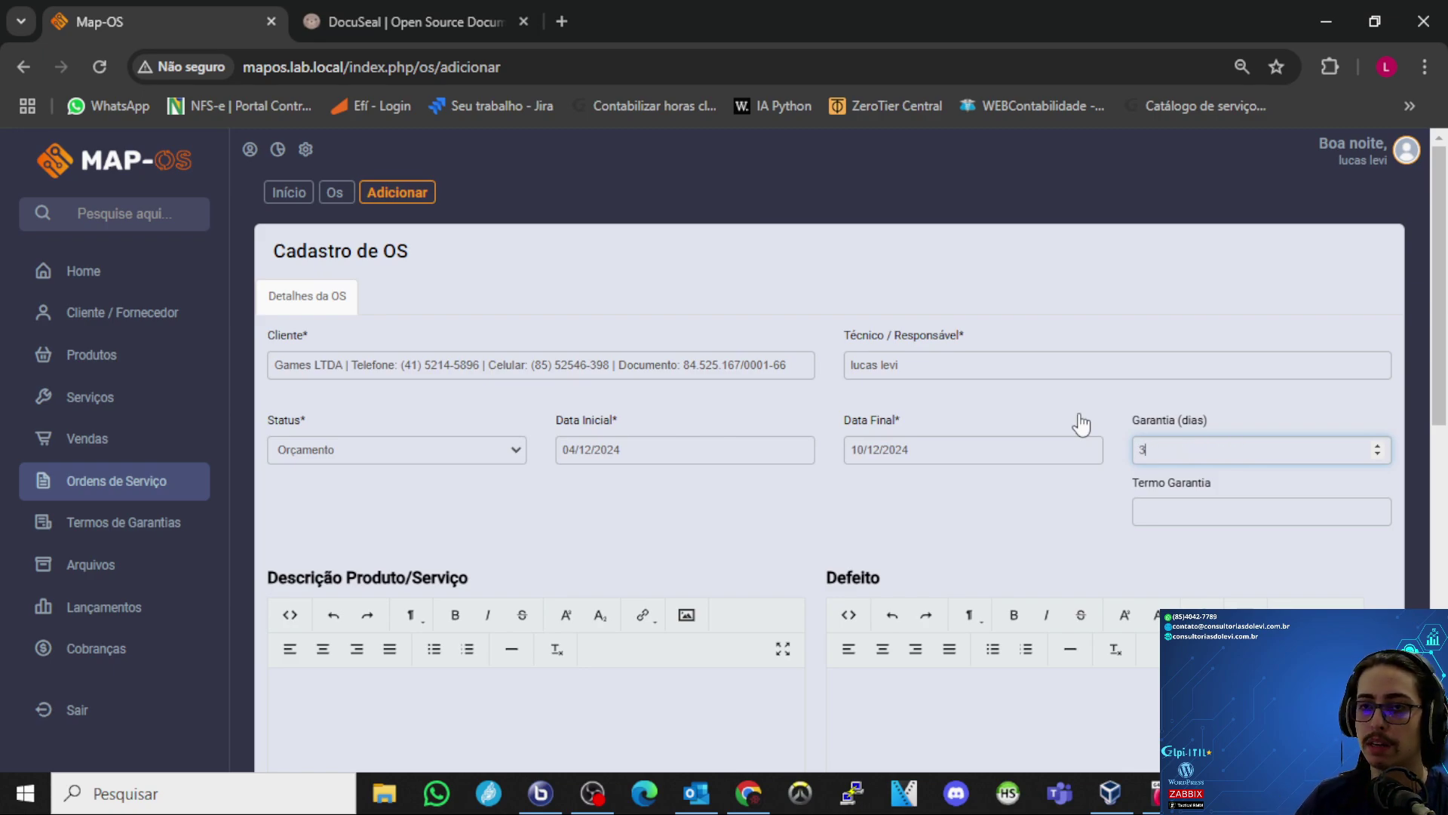
click(691, 522)
- Enter "Manutenção de notebook" as the product/service description
scroll(691, 523, down, 5)
click(504, 456)
scroll(509, 461, up, 3)
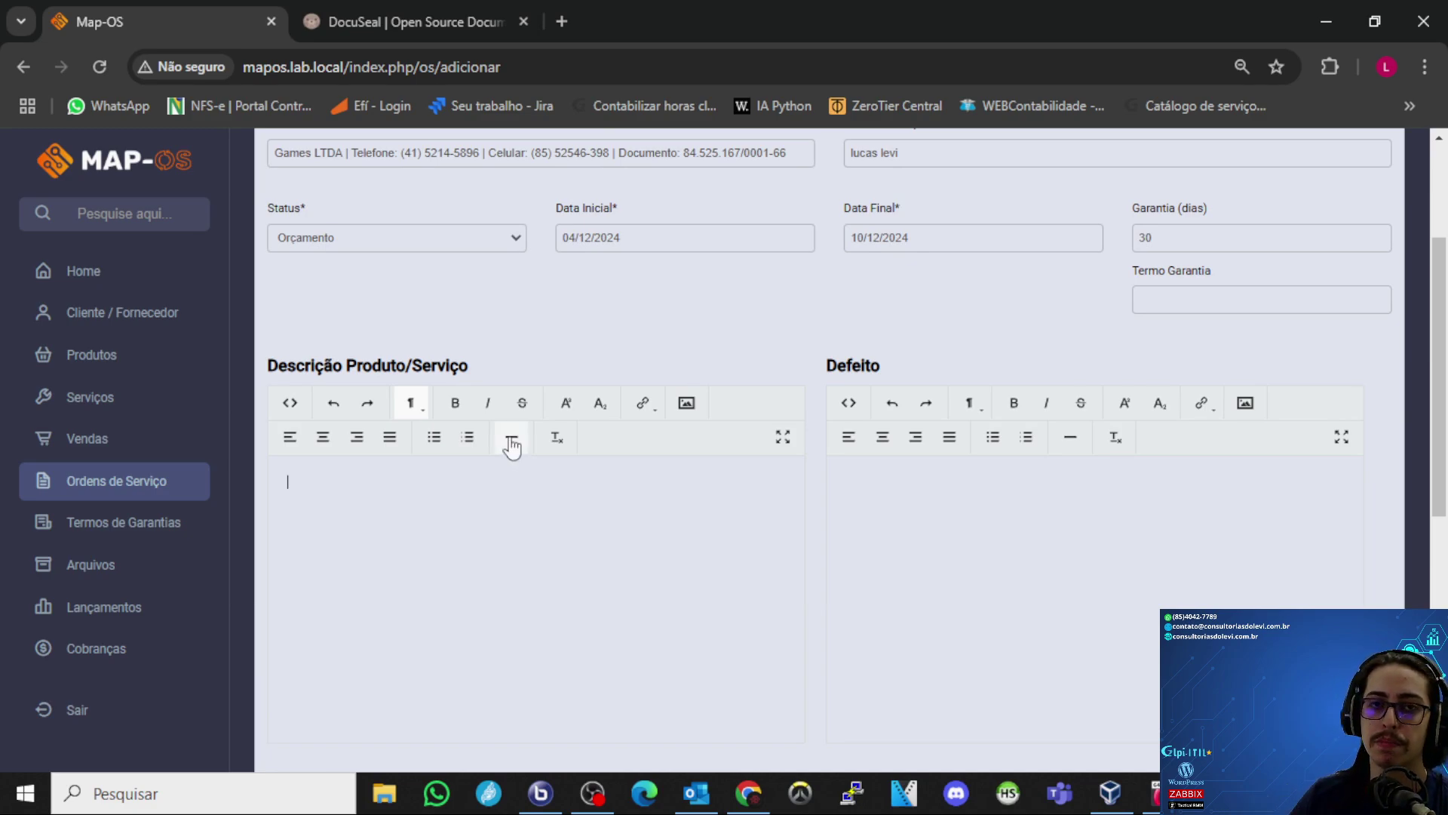
scroll(508, 446, down, 7)
scroll(507, 446, up, 5)
scroll(507, 446, up, 3)
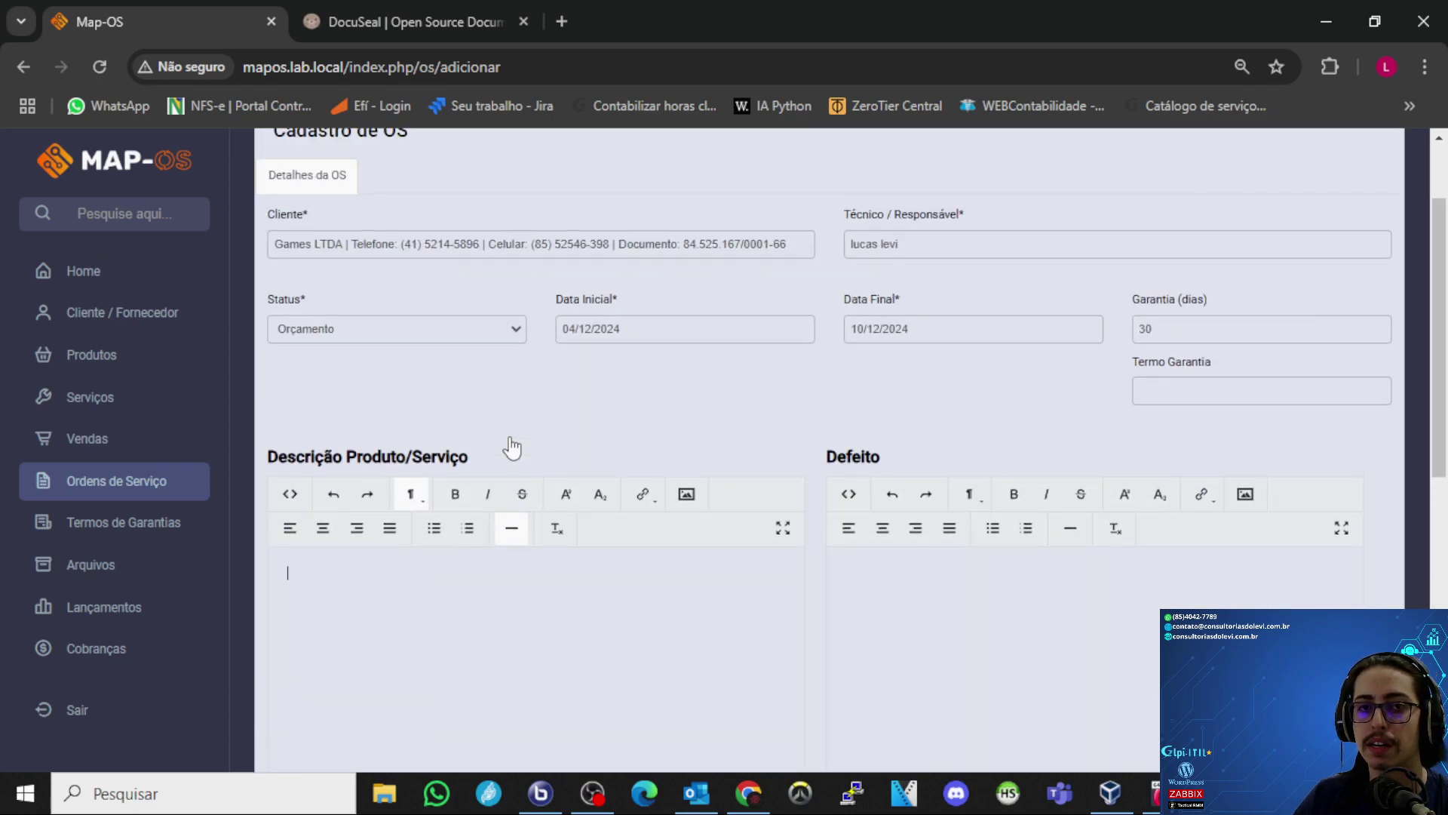
scroll(509, 436, down, 3)
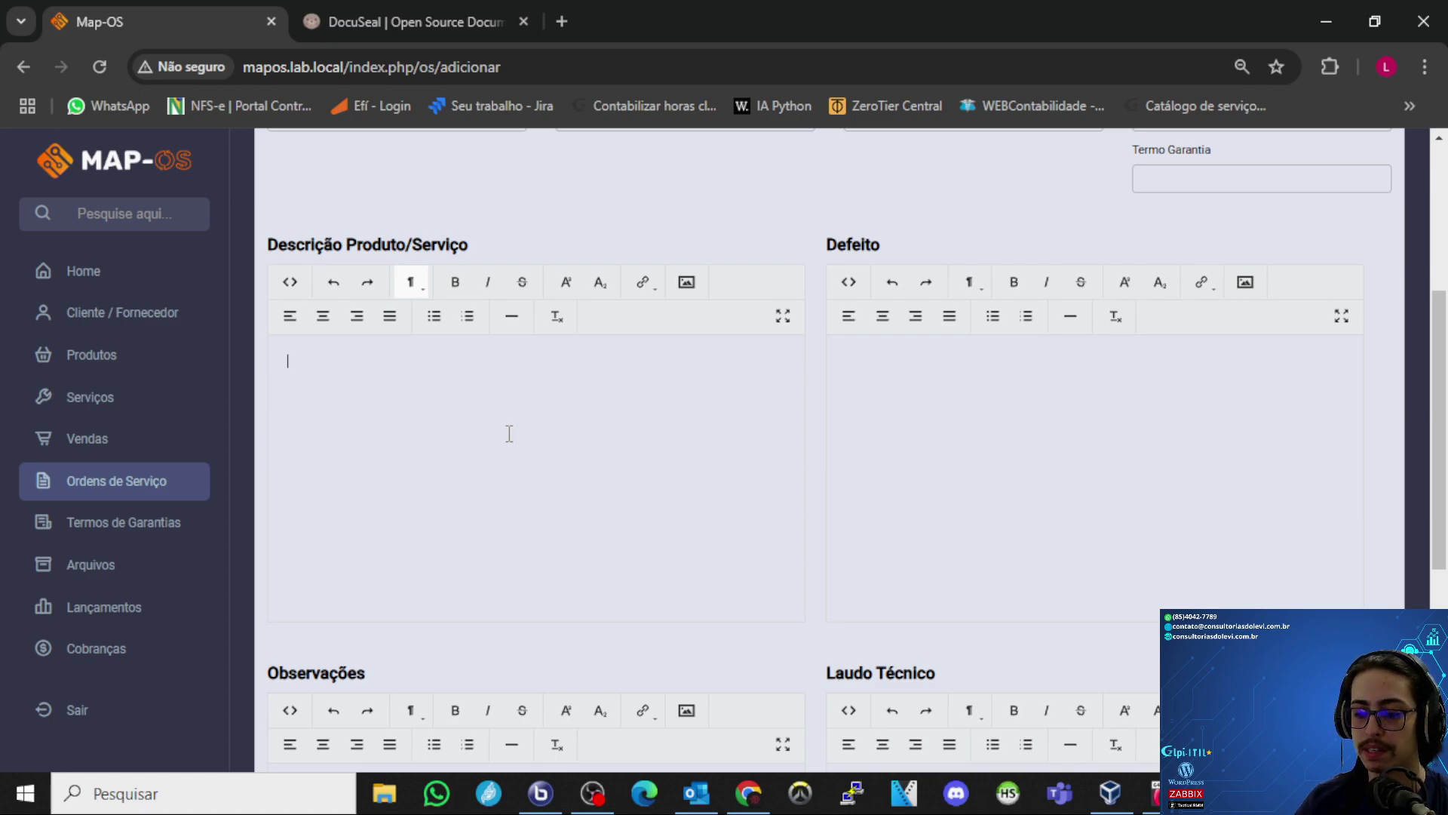
text(Manuten)
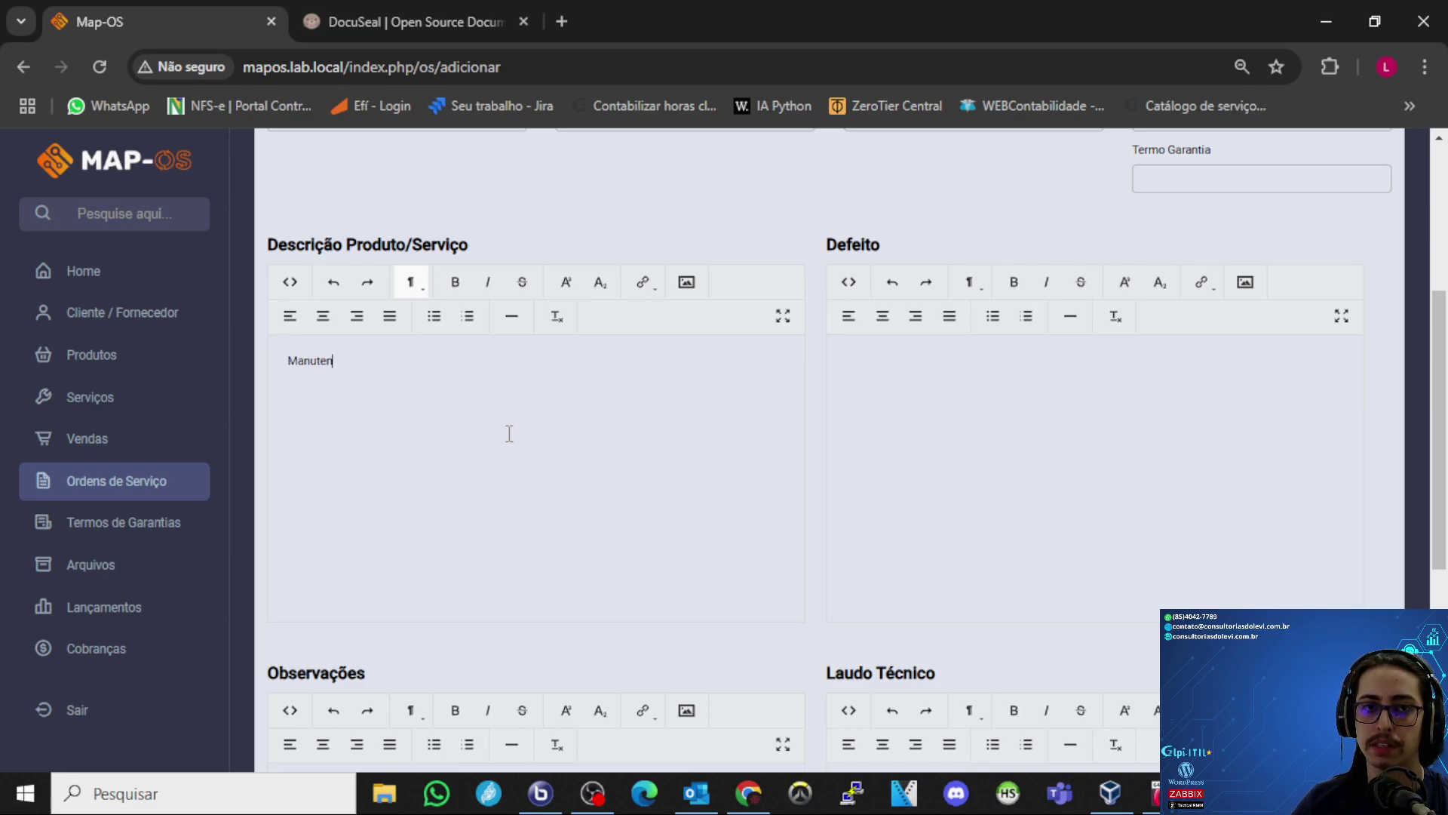
text(ção de notebook)
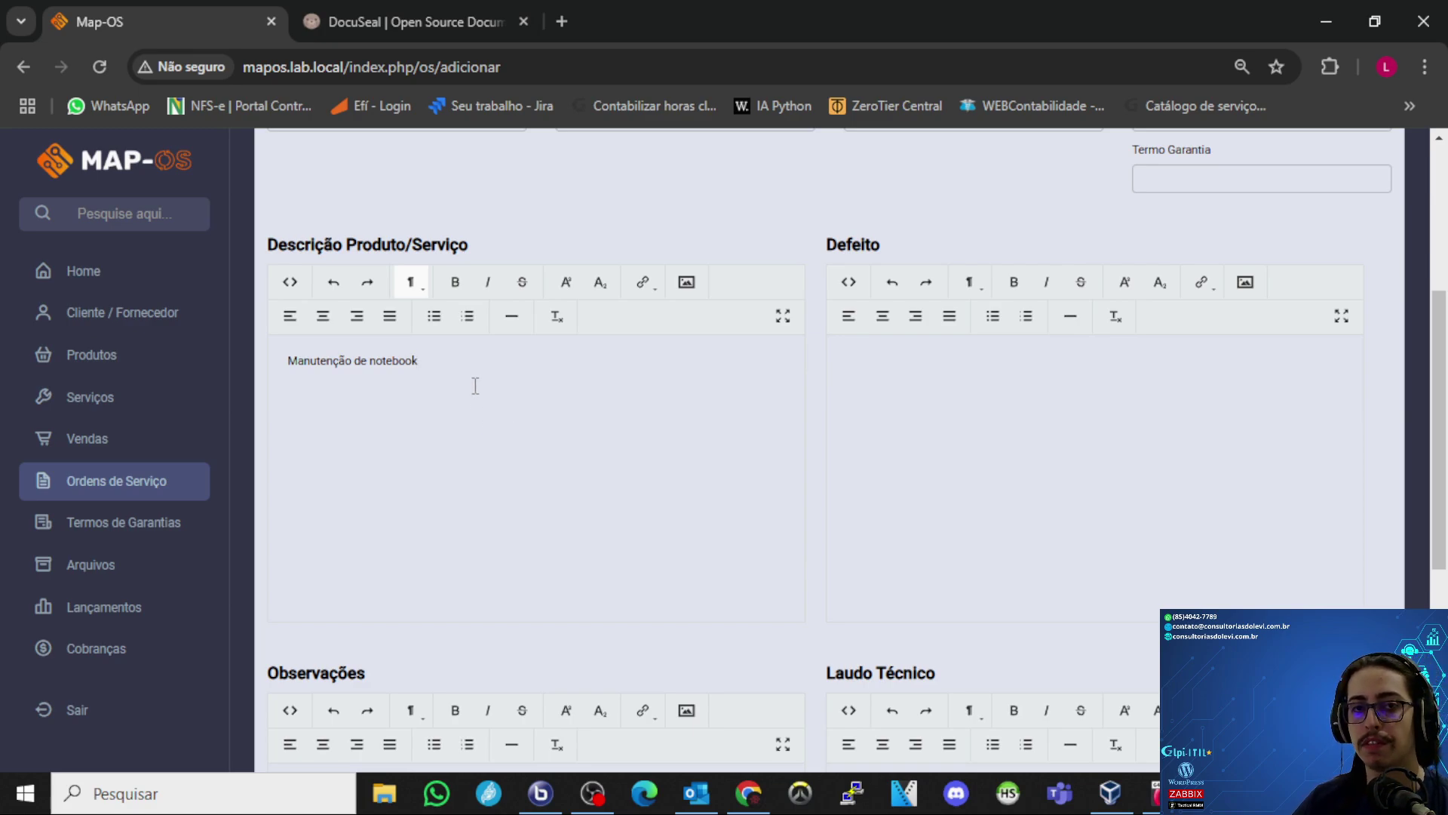
- Enter "Notebook está reiniciando" as the defect of the service order
drag(427, 374, 258, 370)
click(507, 384)
click(1003, 358)
text(Notebook está reiniciando)
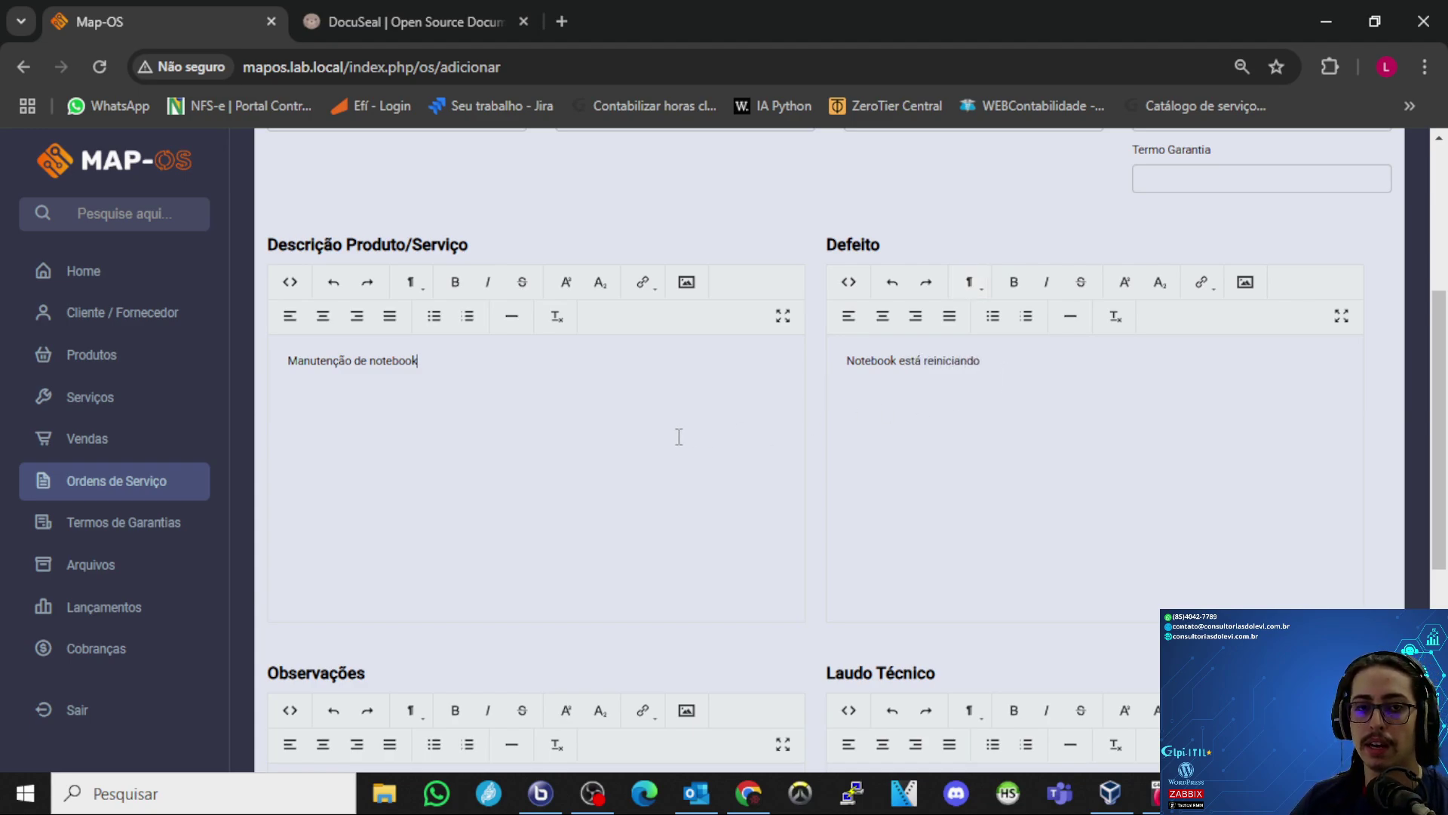
- Enter "foi observado junto ao cliente que o notebook está reiniciando a cada 1 minuto" as the observations of the service order
scroll(675, 433, down, 4)
click(466, 500)
text(foi observ)
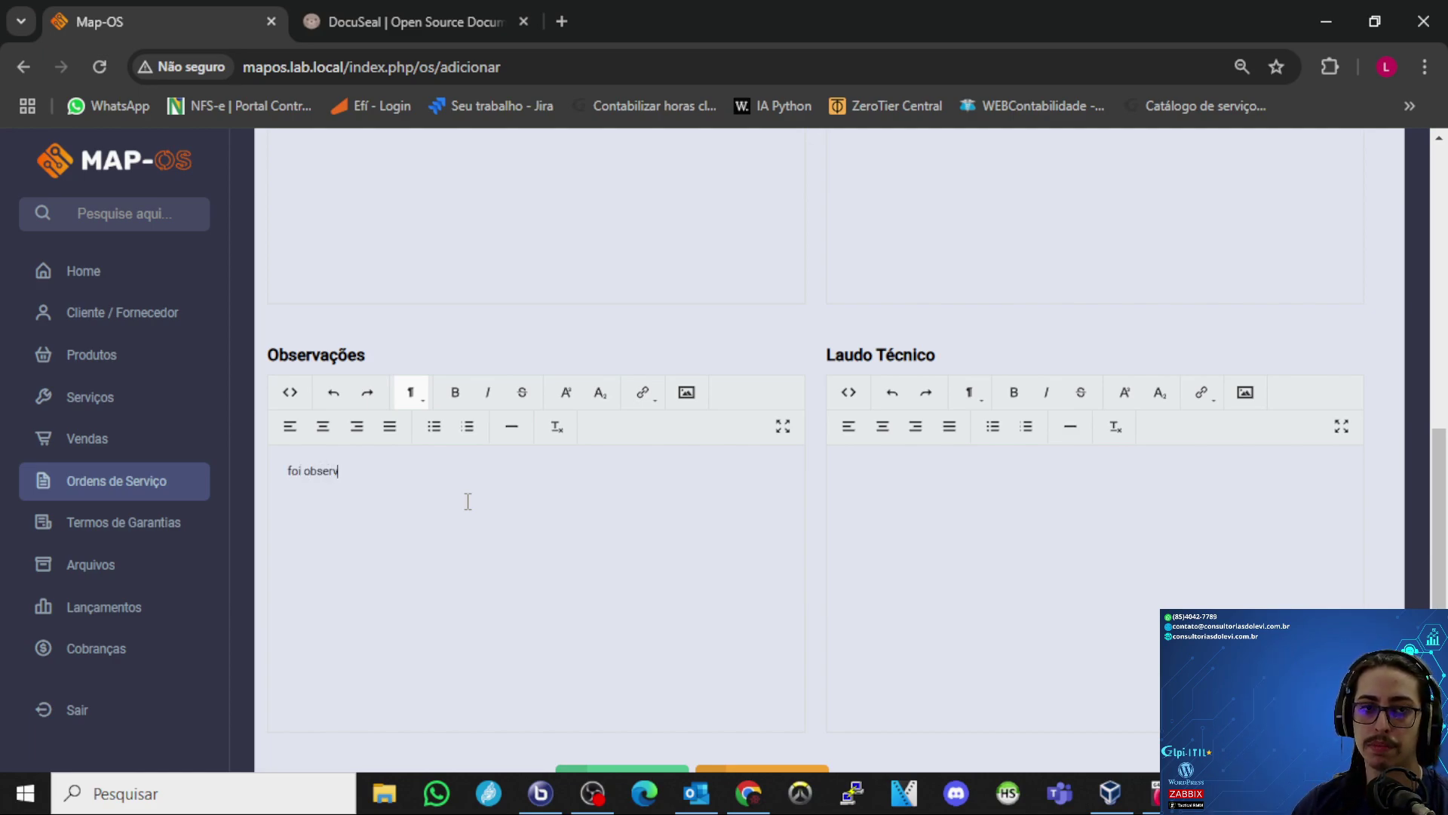
text(ado jurto ao clien)
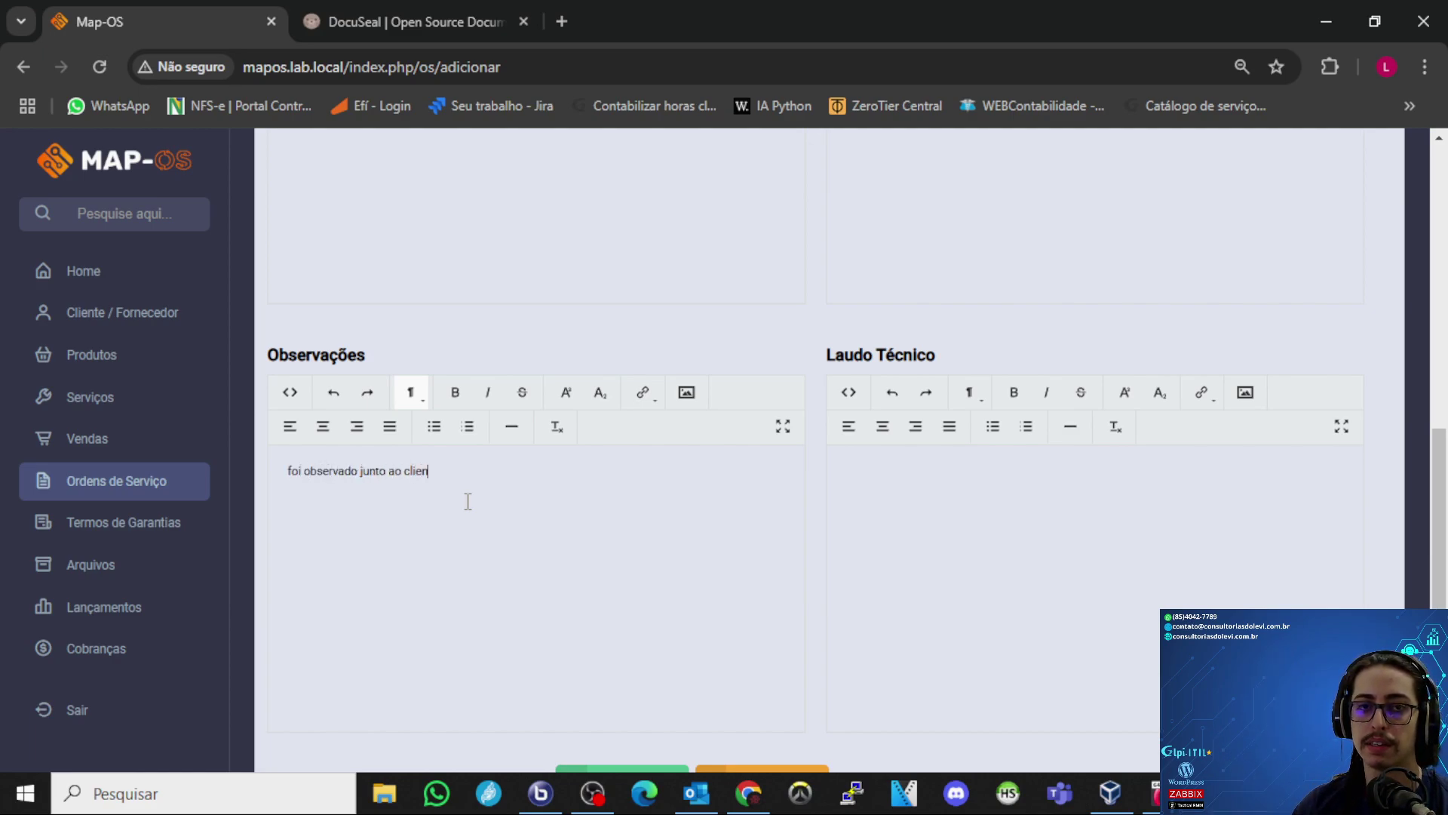
text(te que o notebook )
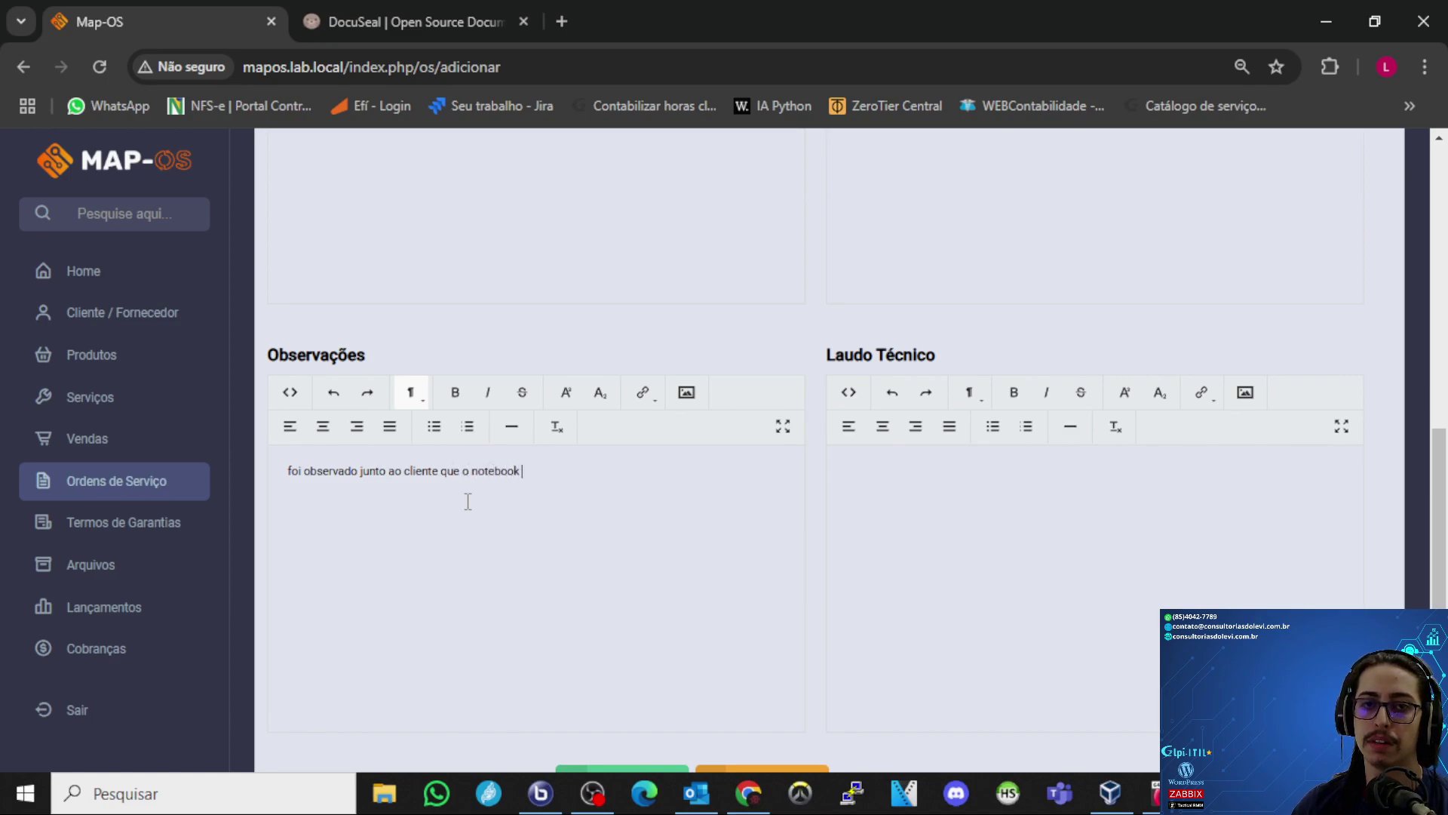
text(está reiniciando )
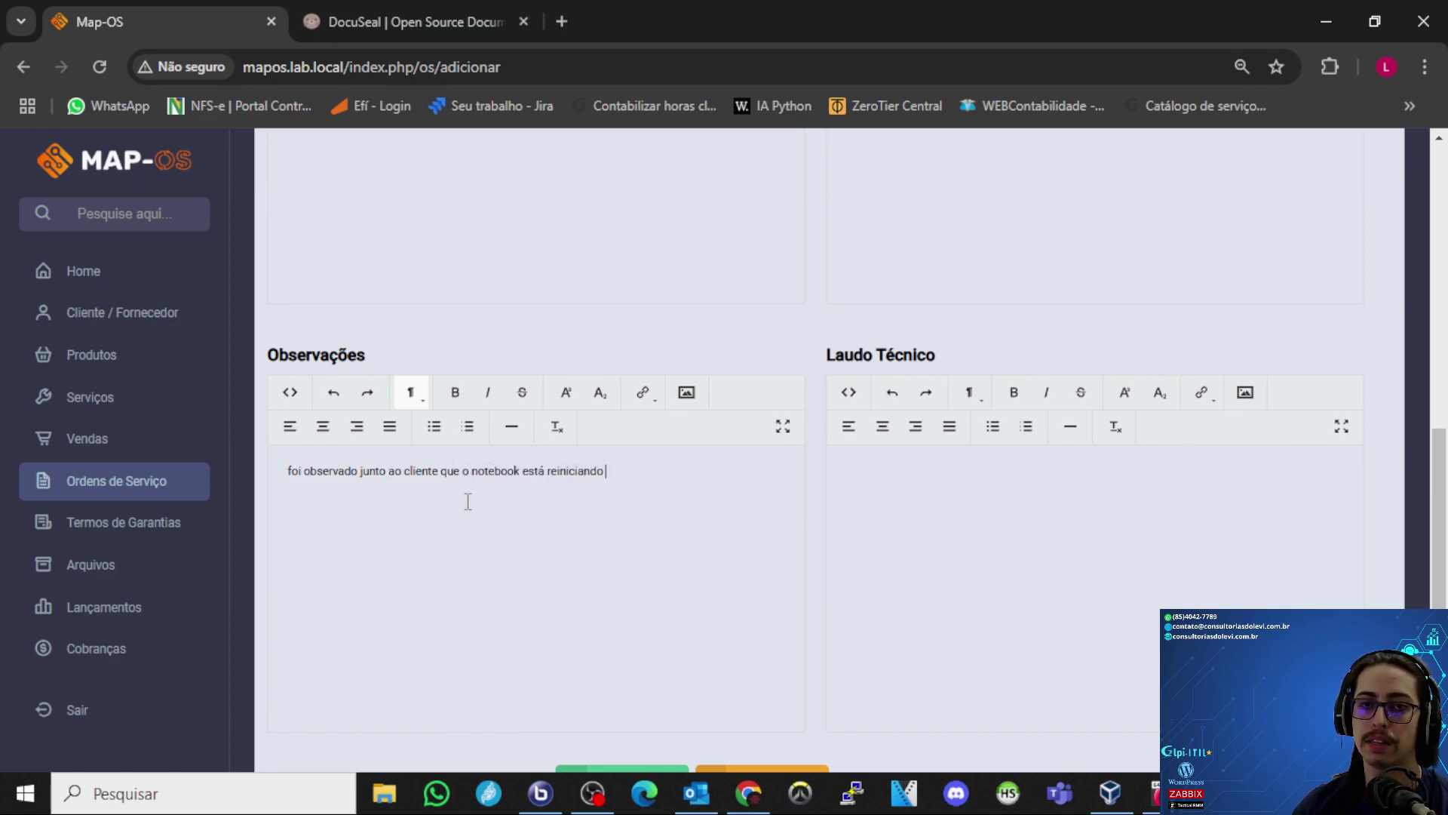
text(a cada 1 minuto)
key(Return)
key(BackSpace)
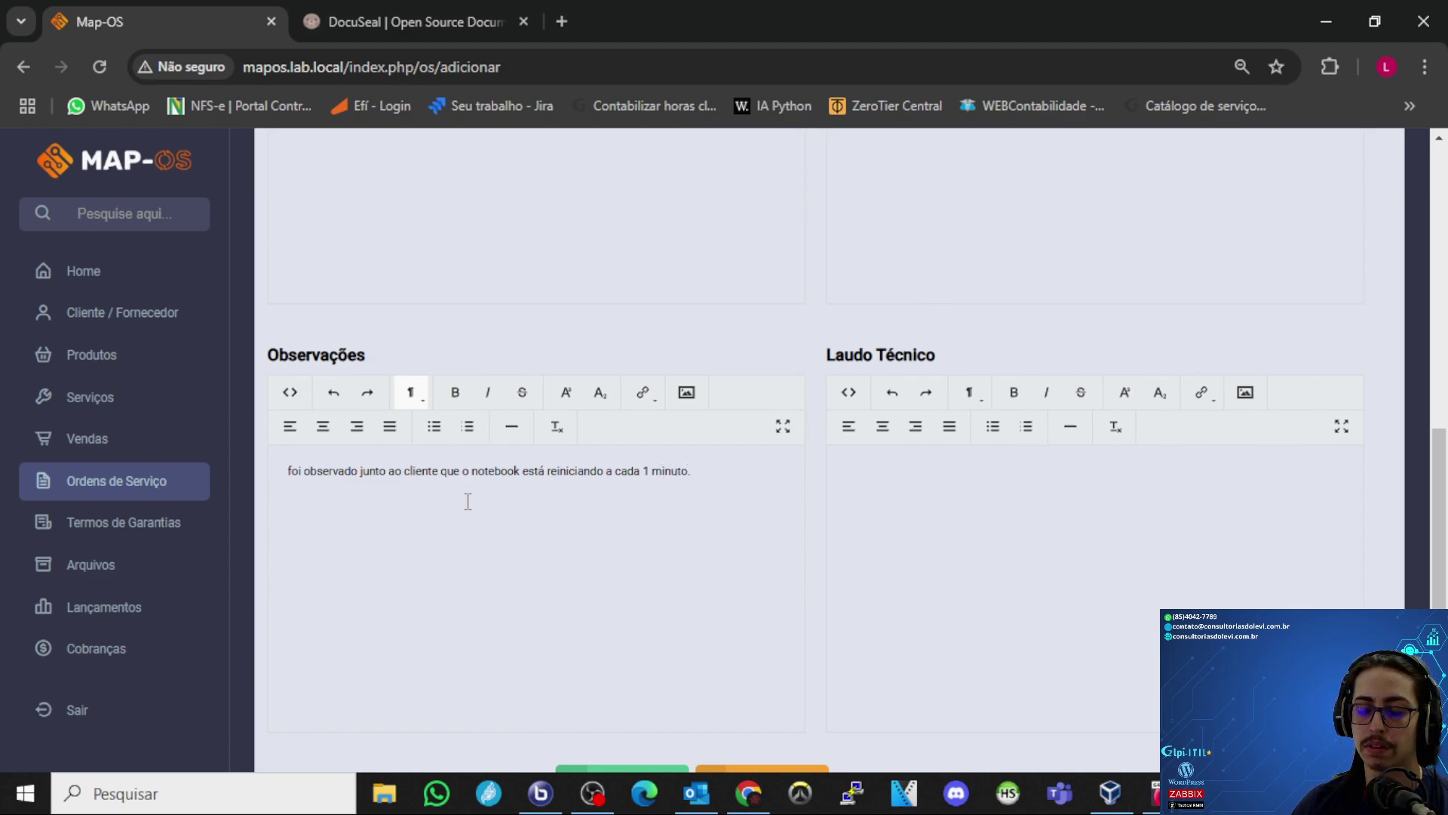
- Enter "Foi constatado que a causa raiz está relacionada ao superaquecimento" as the technical report of the service order
click(905, 484)
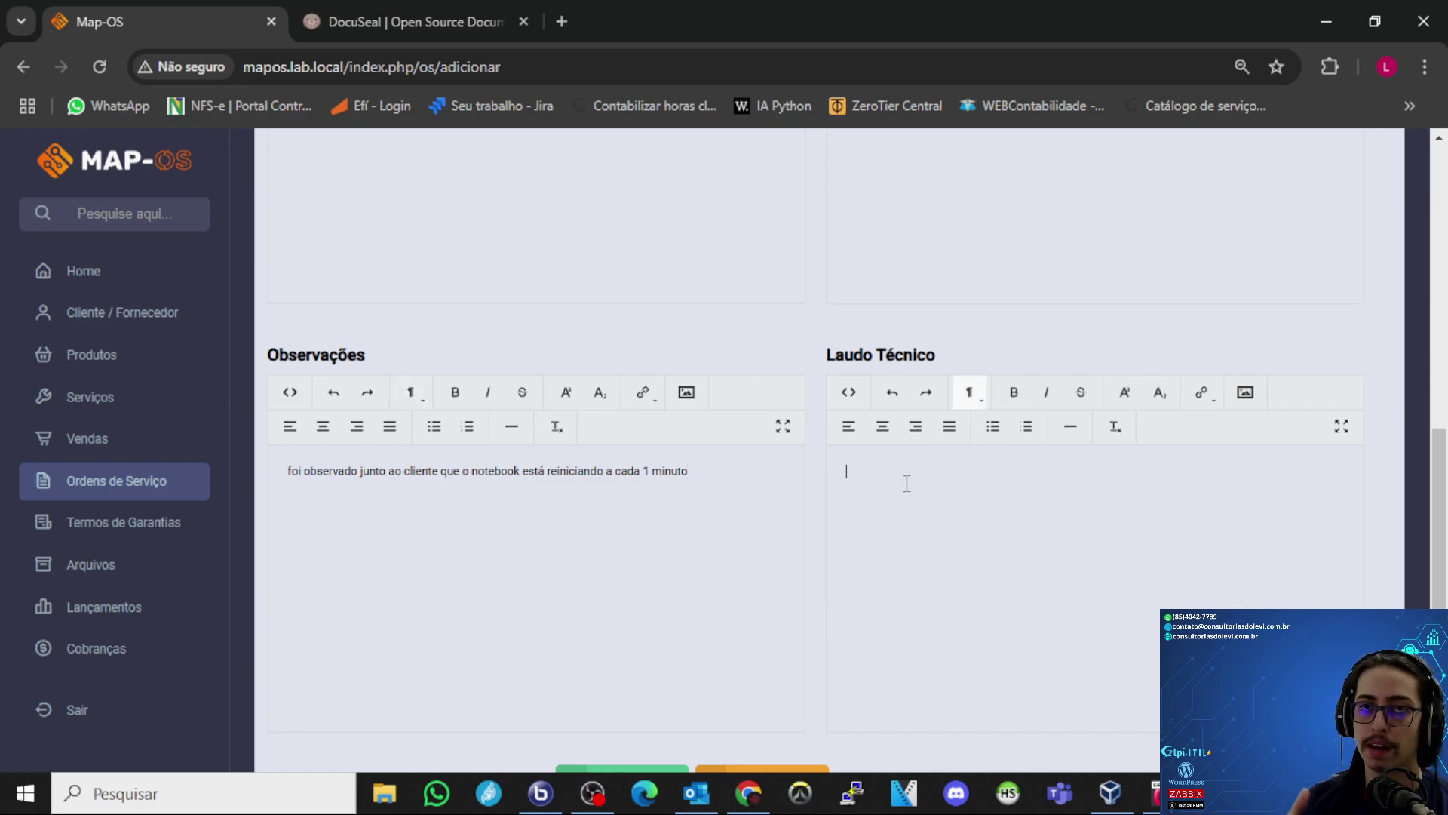
text(Foi consta)
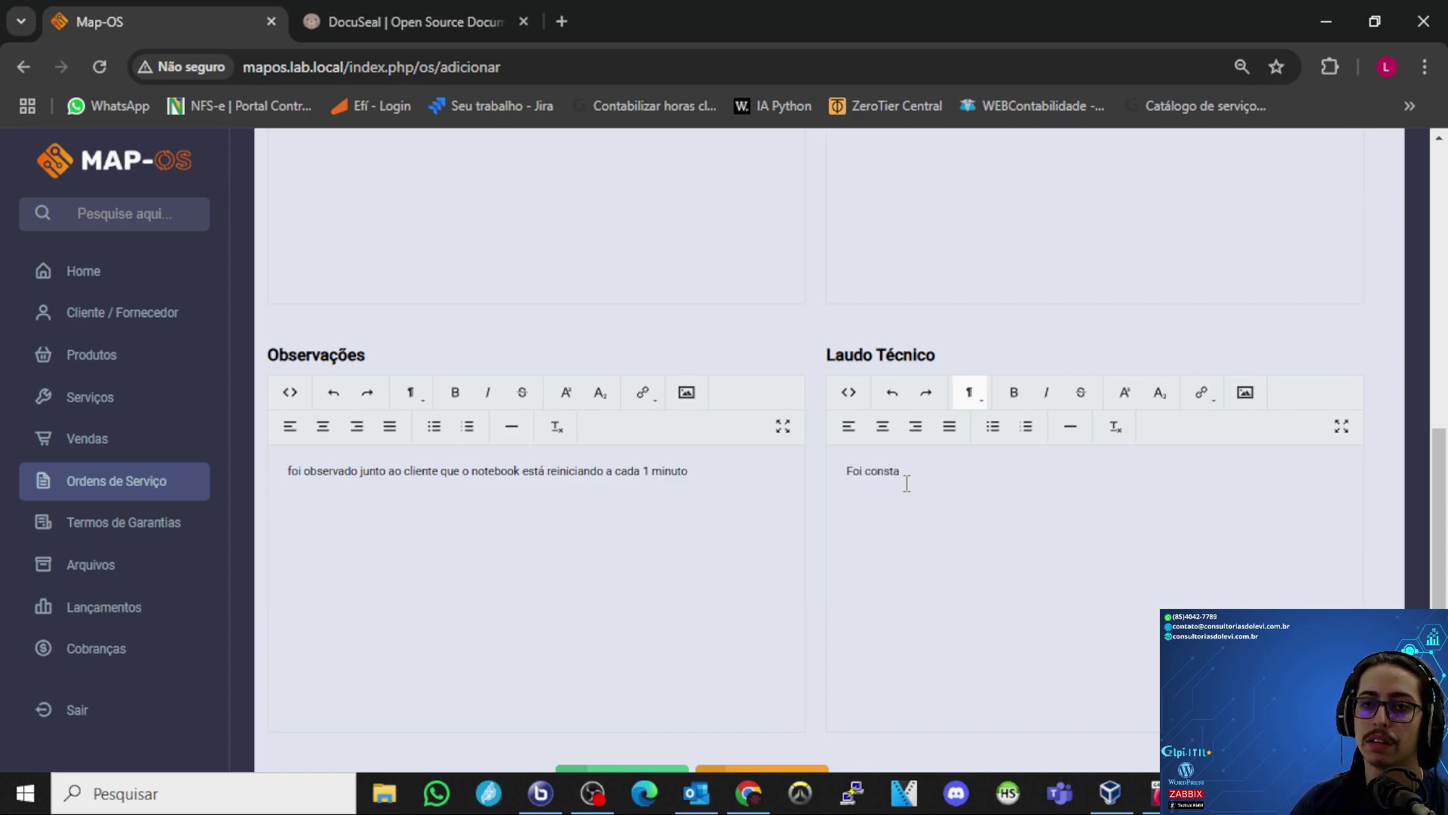
text(tado )
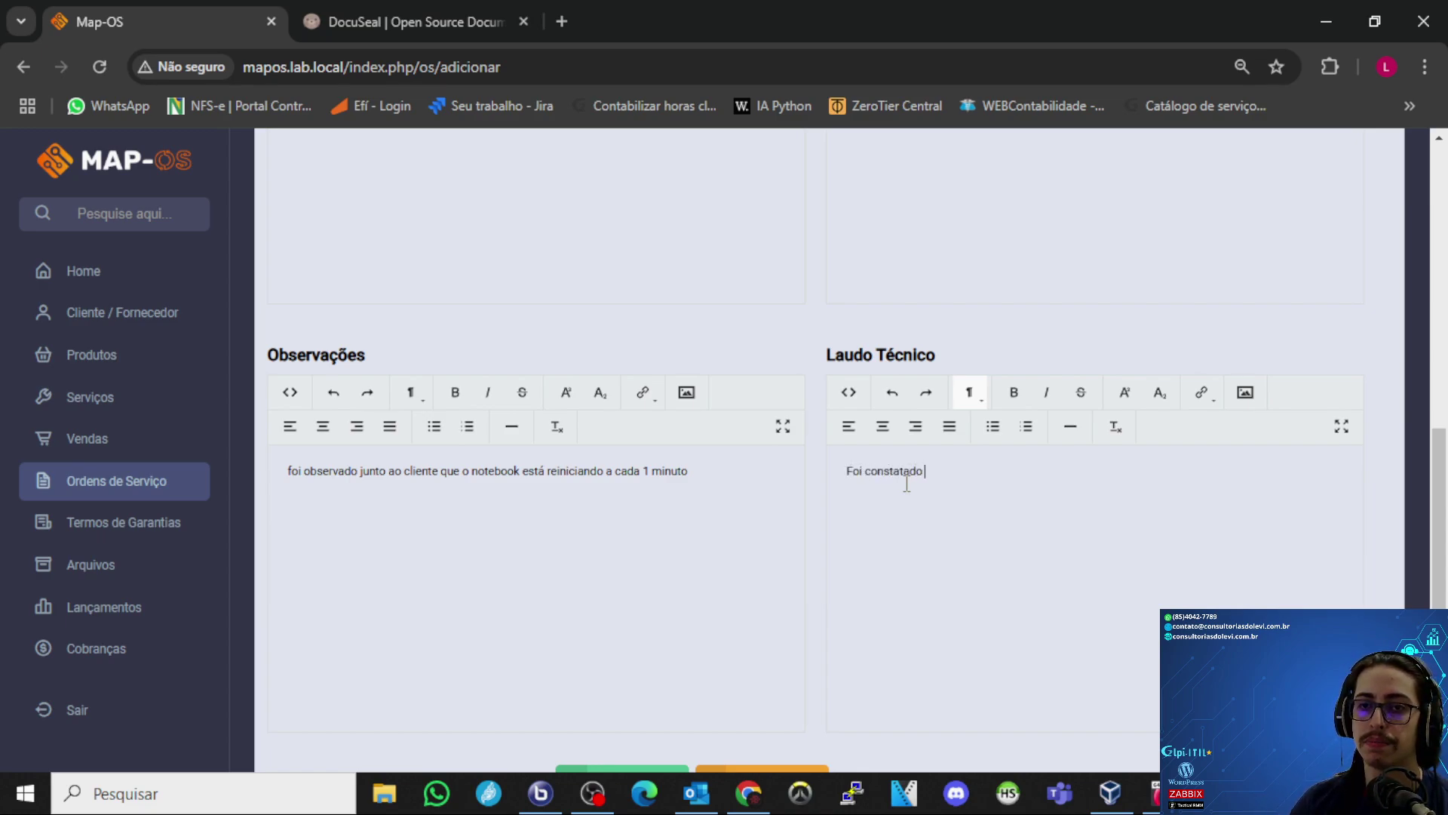
text(que tiata-se de s)
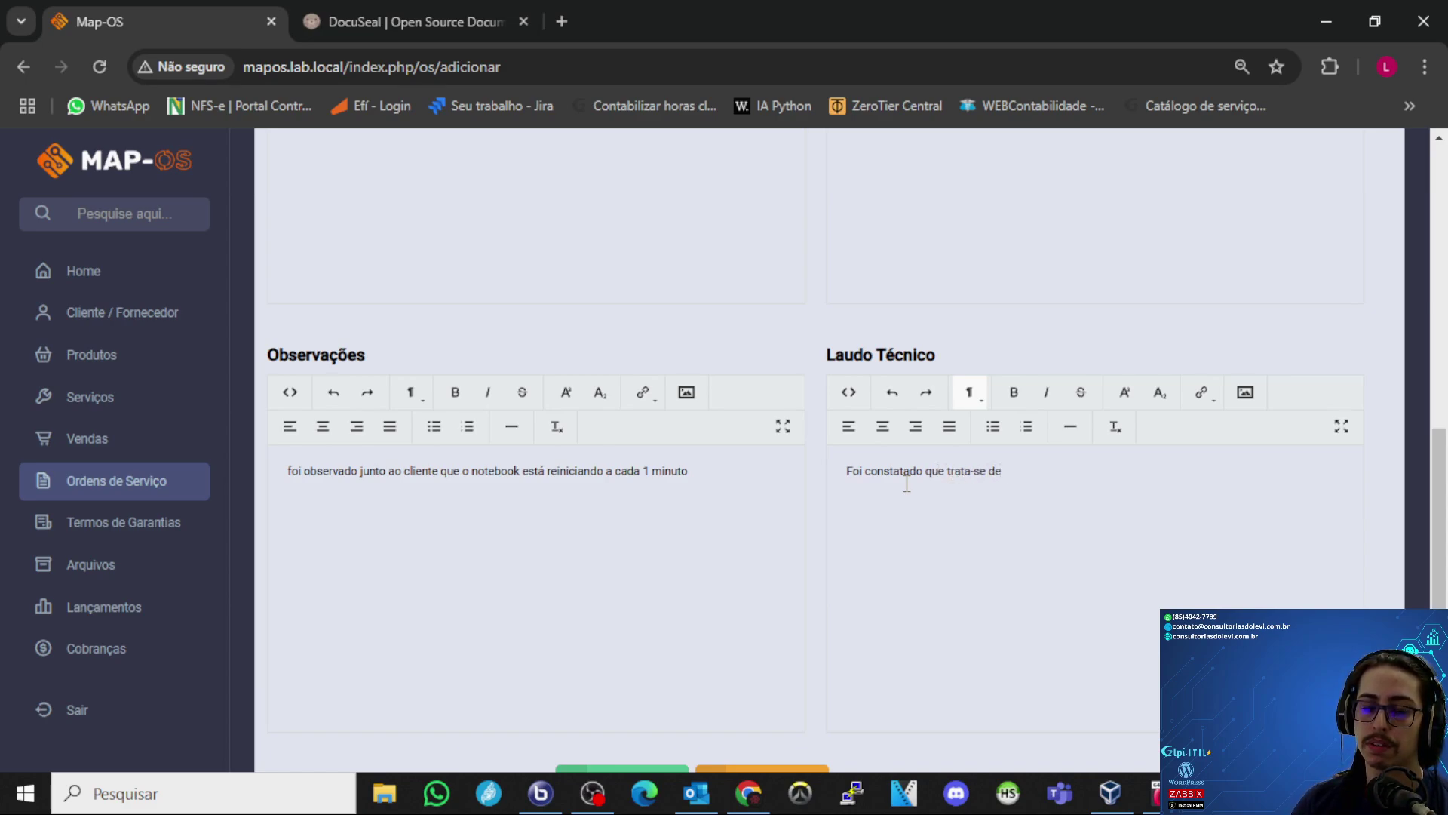
key(BackSpace)
key(BackSpace)
key(BackSpace)
key(BackSpace)
key(BackSpace)
key(BackSpace)
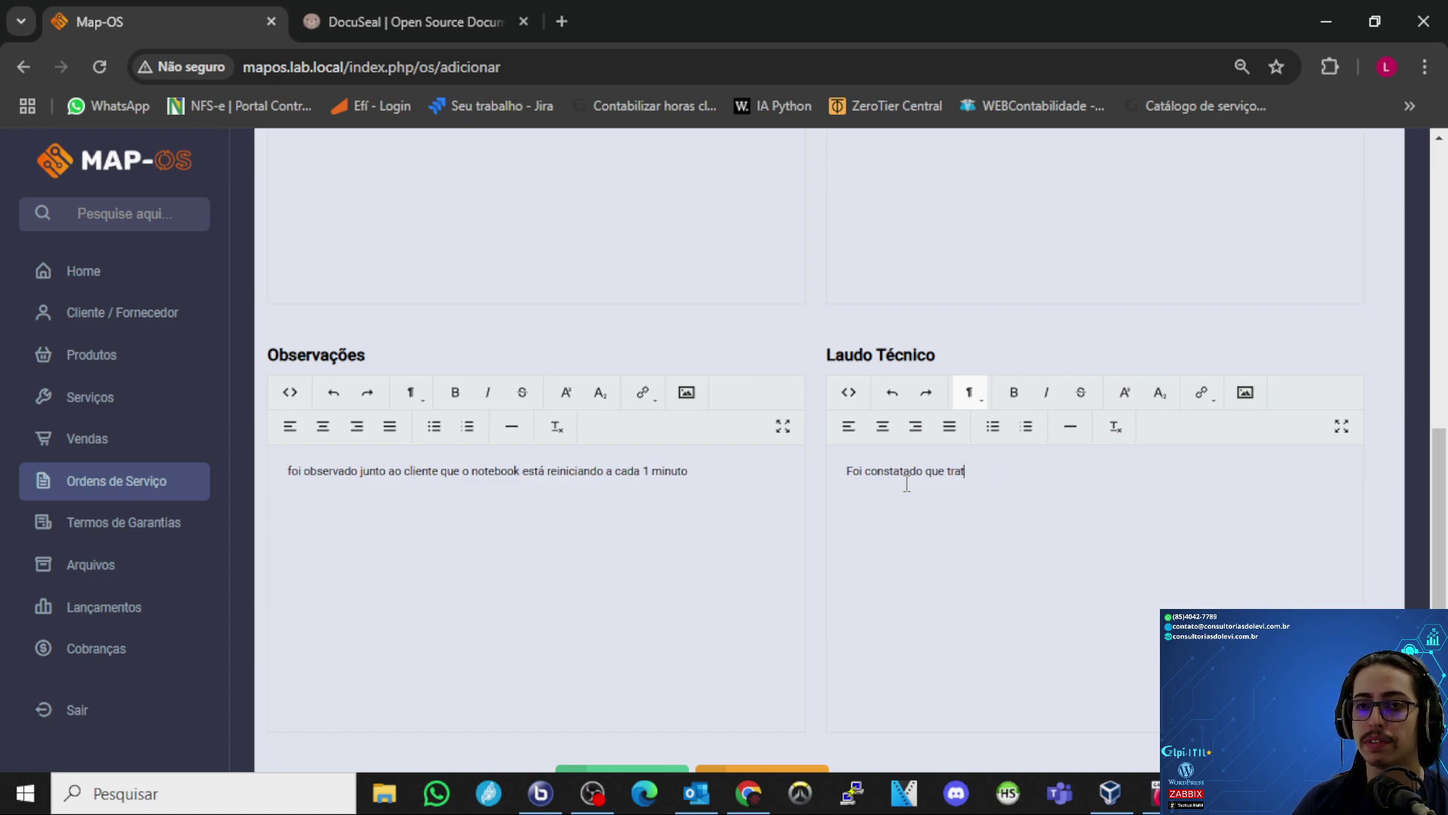
key(BackSpace)
text(a causa raiz)
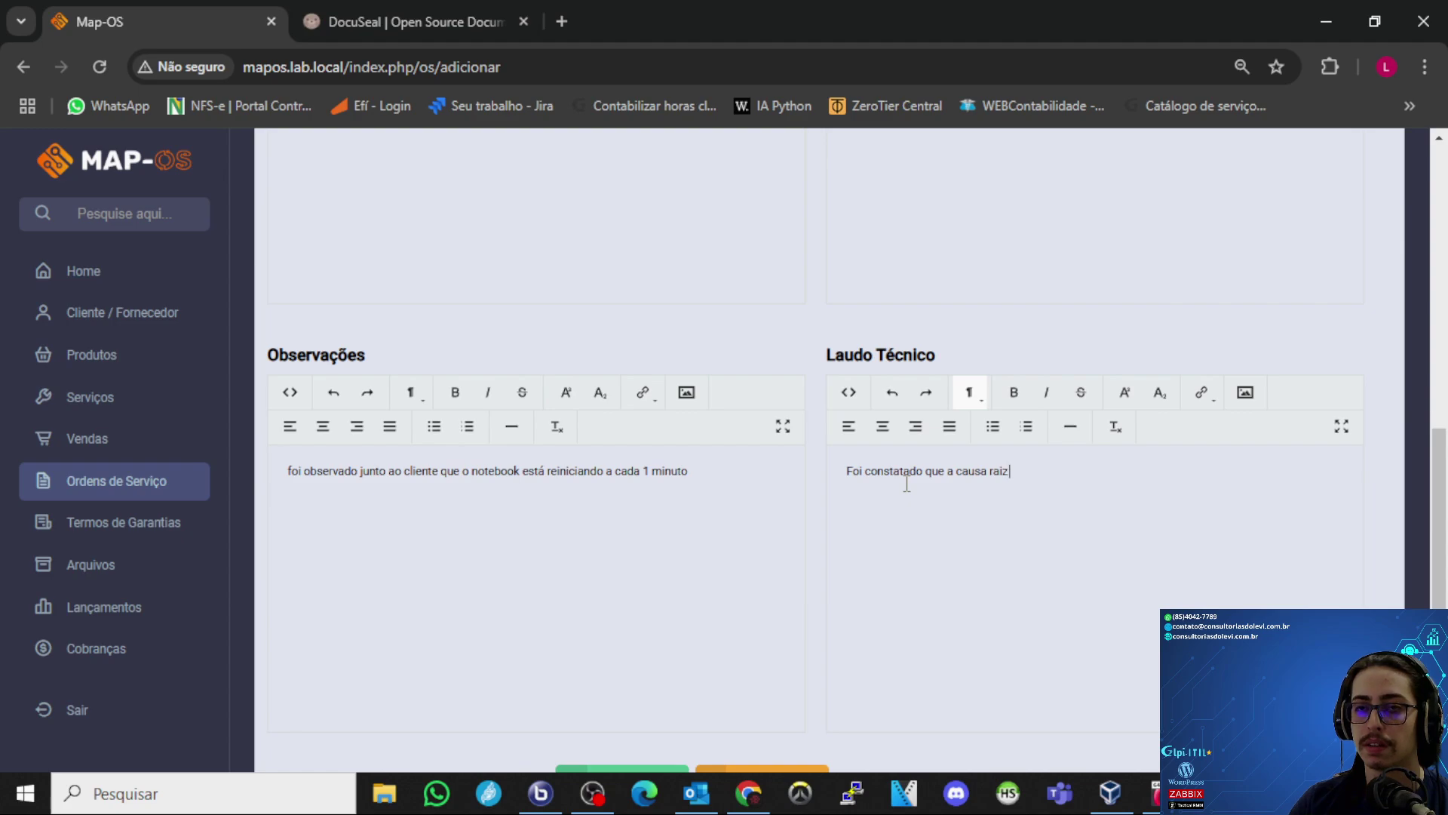
text( está relac)
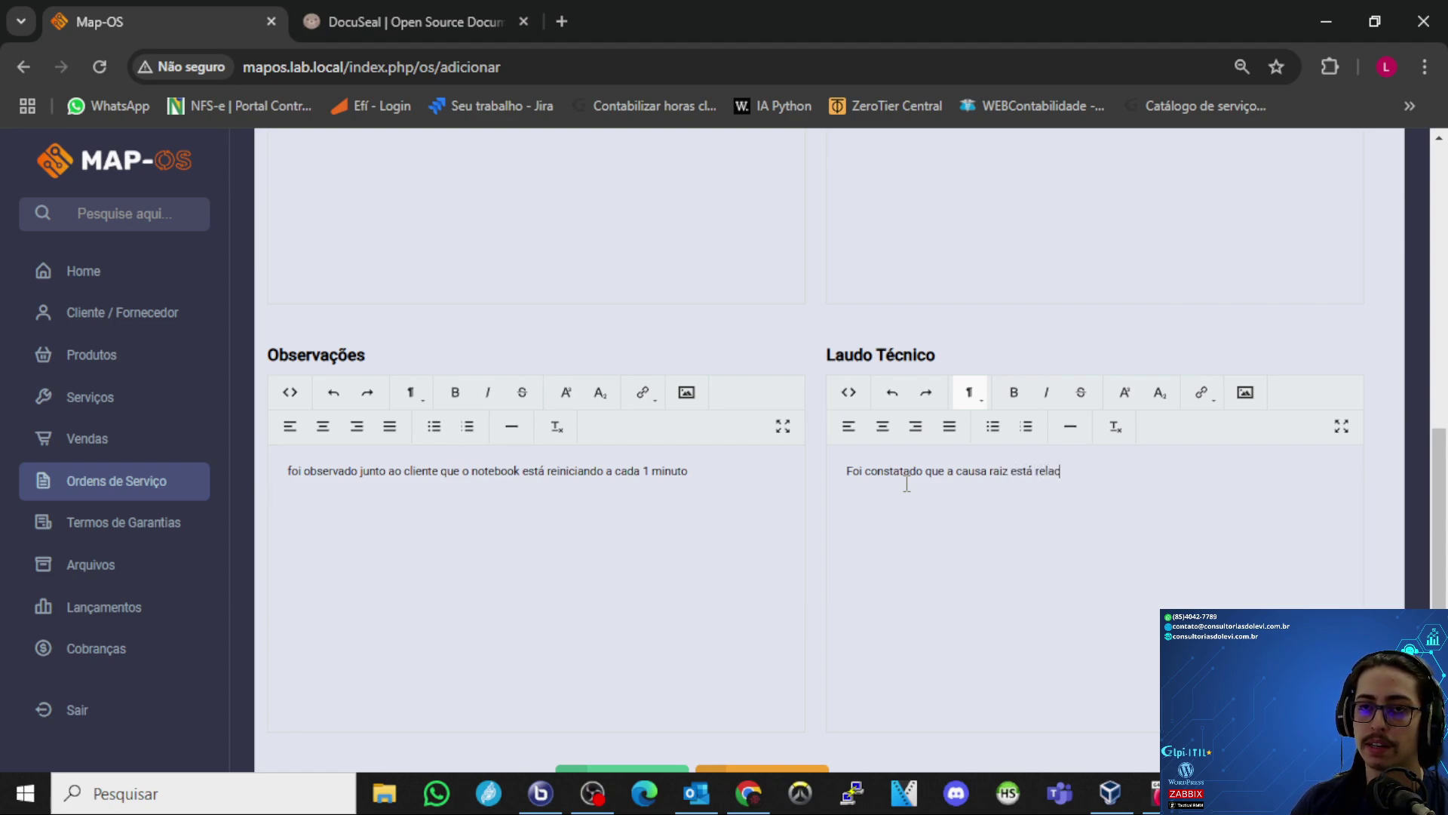
text(ionada ao su)
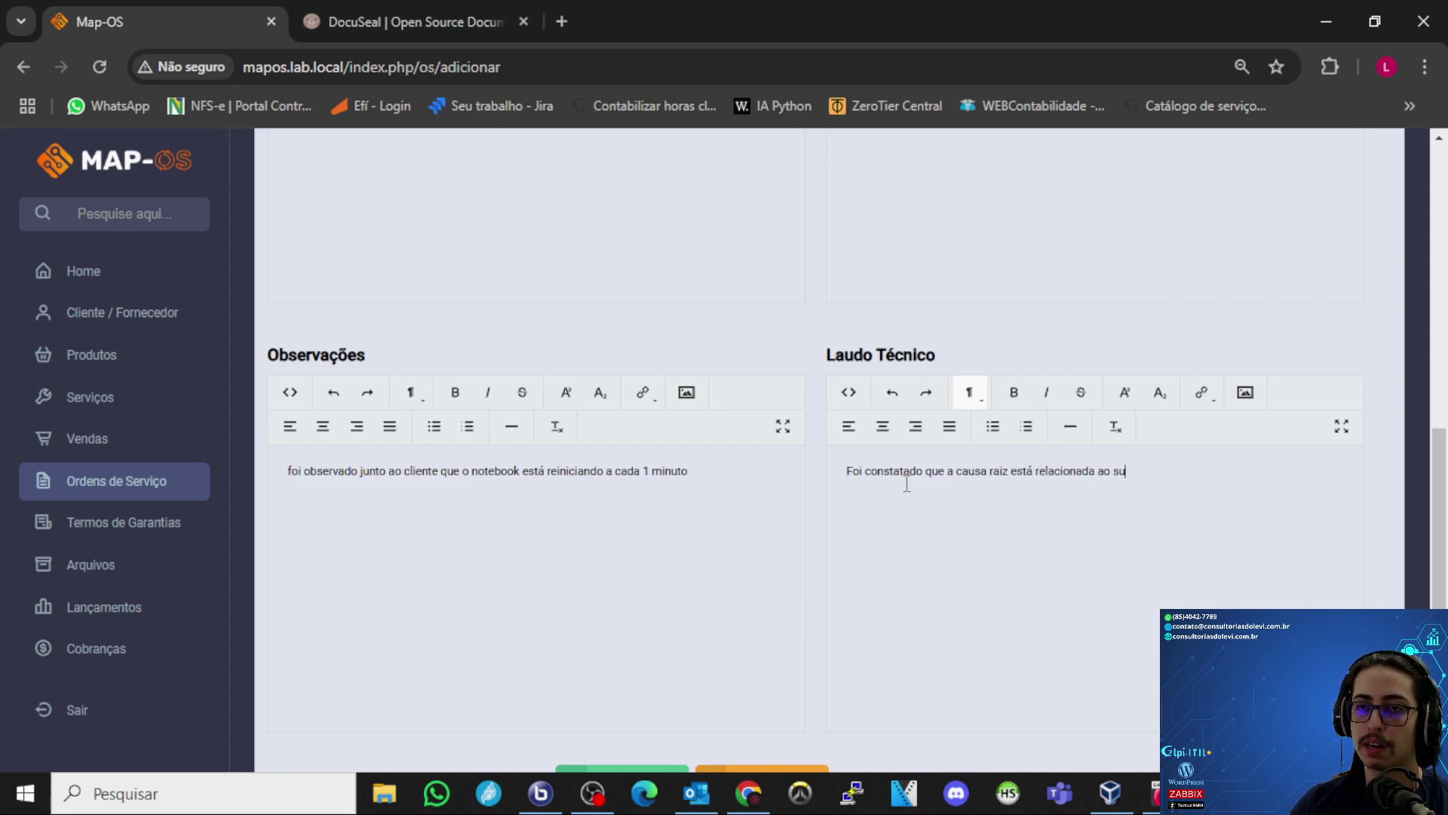
text(epraqu)
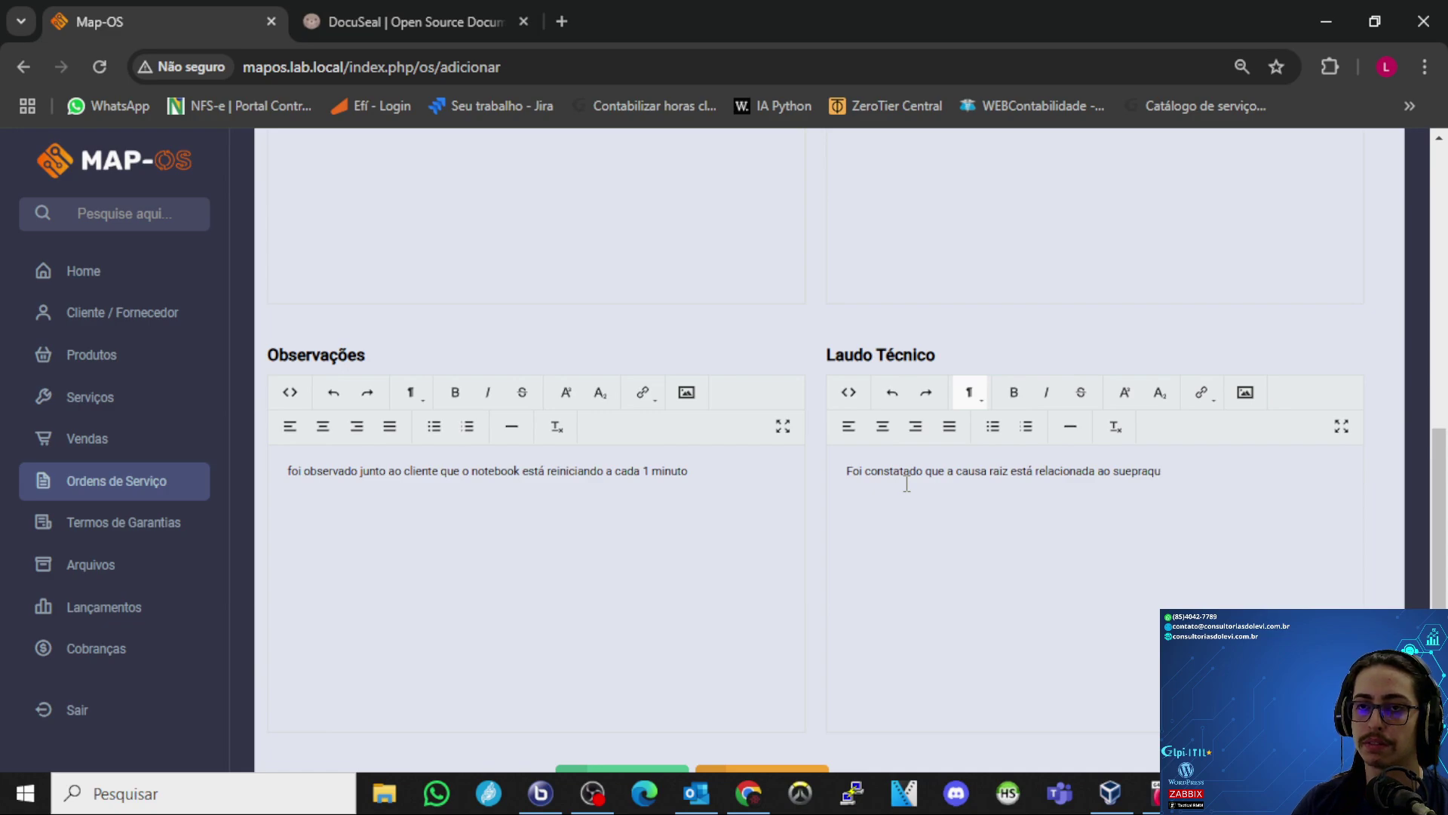
text(e)
key(BackSpace)
key(BackSpace)
key(BackSpace)
key(BackSpace)
key(BackSpace)
key(BackSpace)
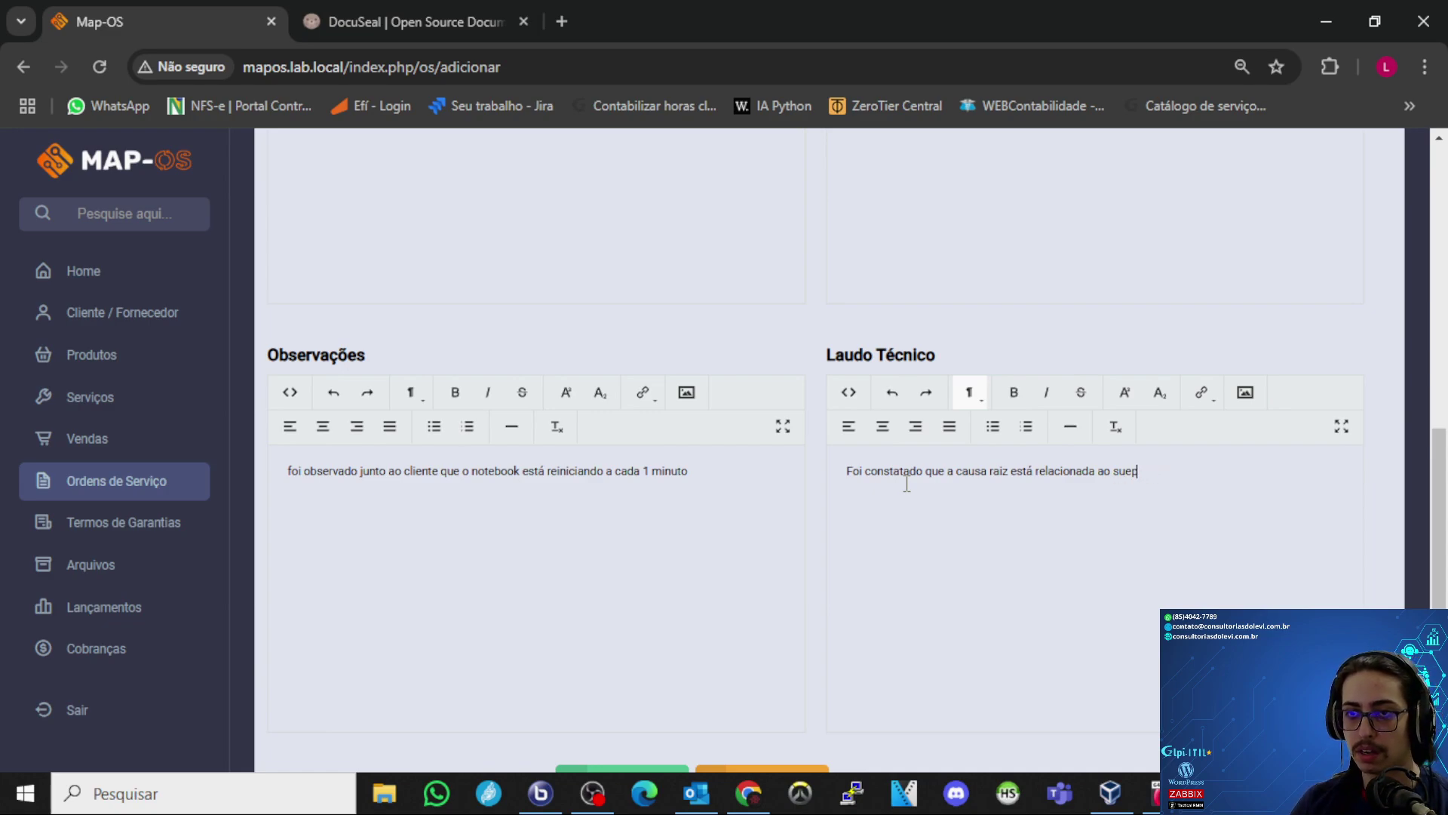
text(peraquecimento)
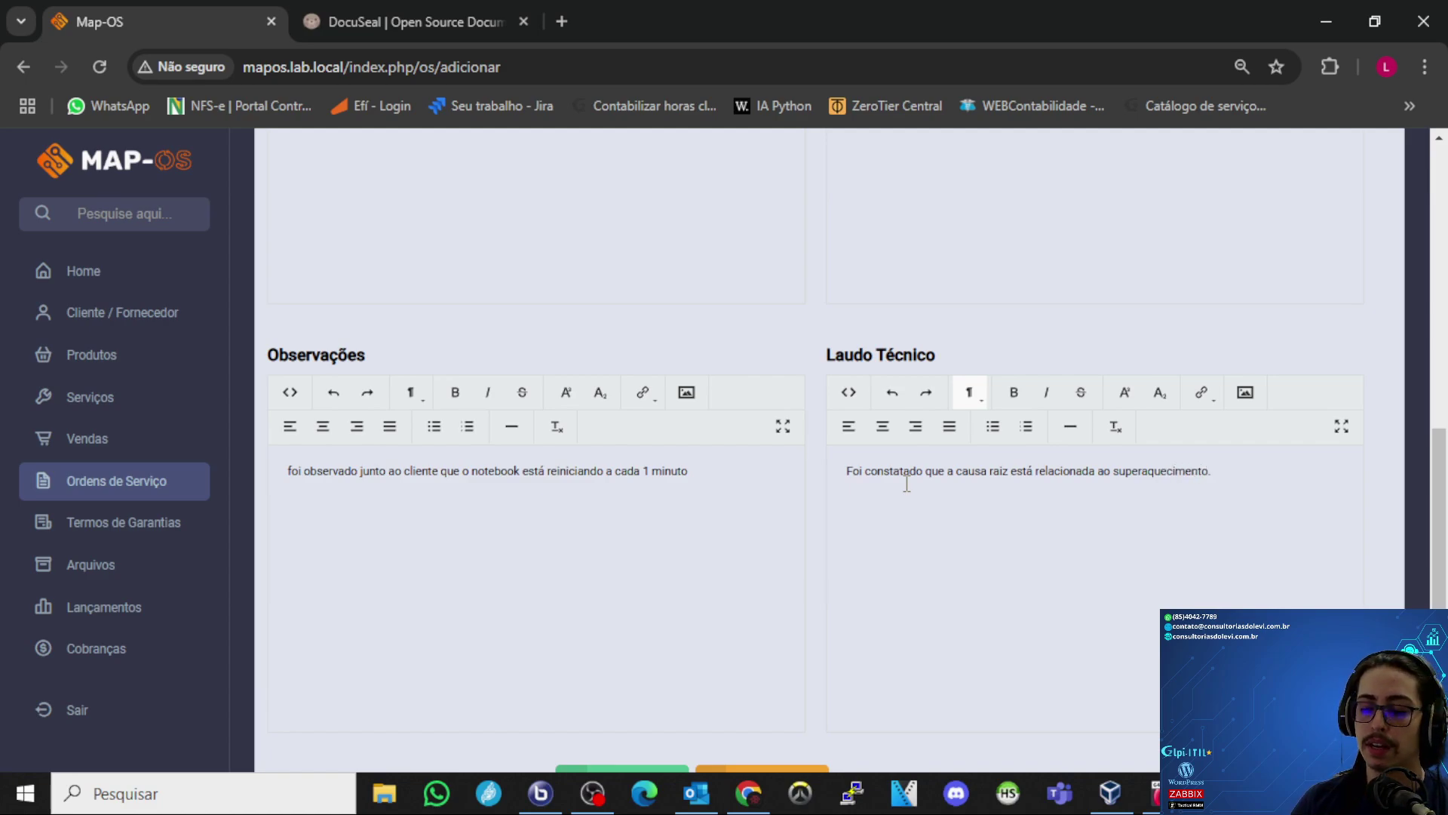
- Append ". Após troca de pasta térmica, o problema sanou-se" to the technical report
text(. Após)
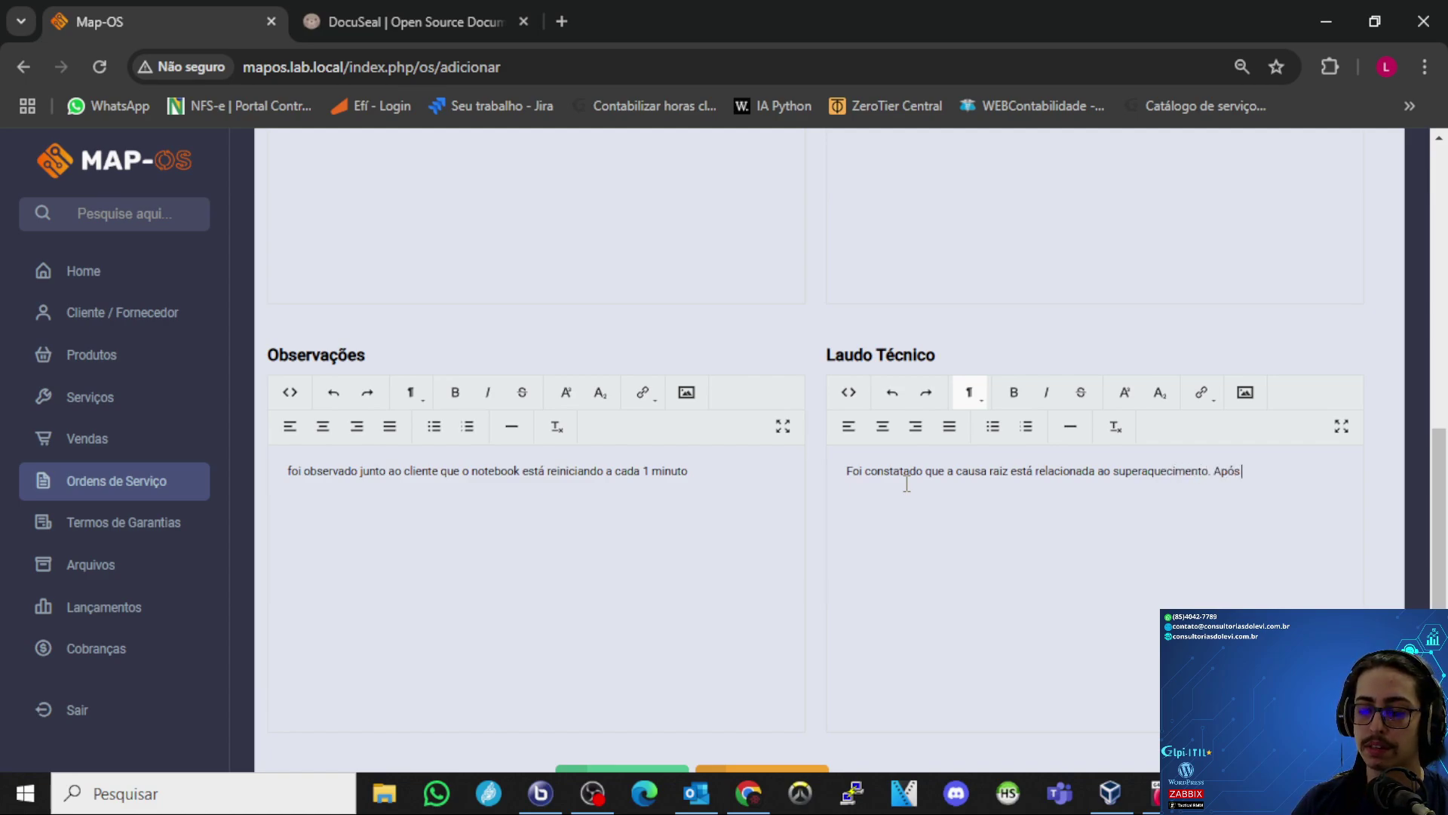
text( troca d)
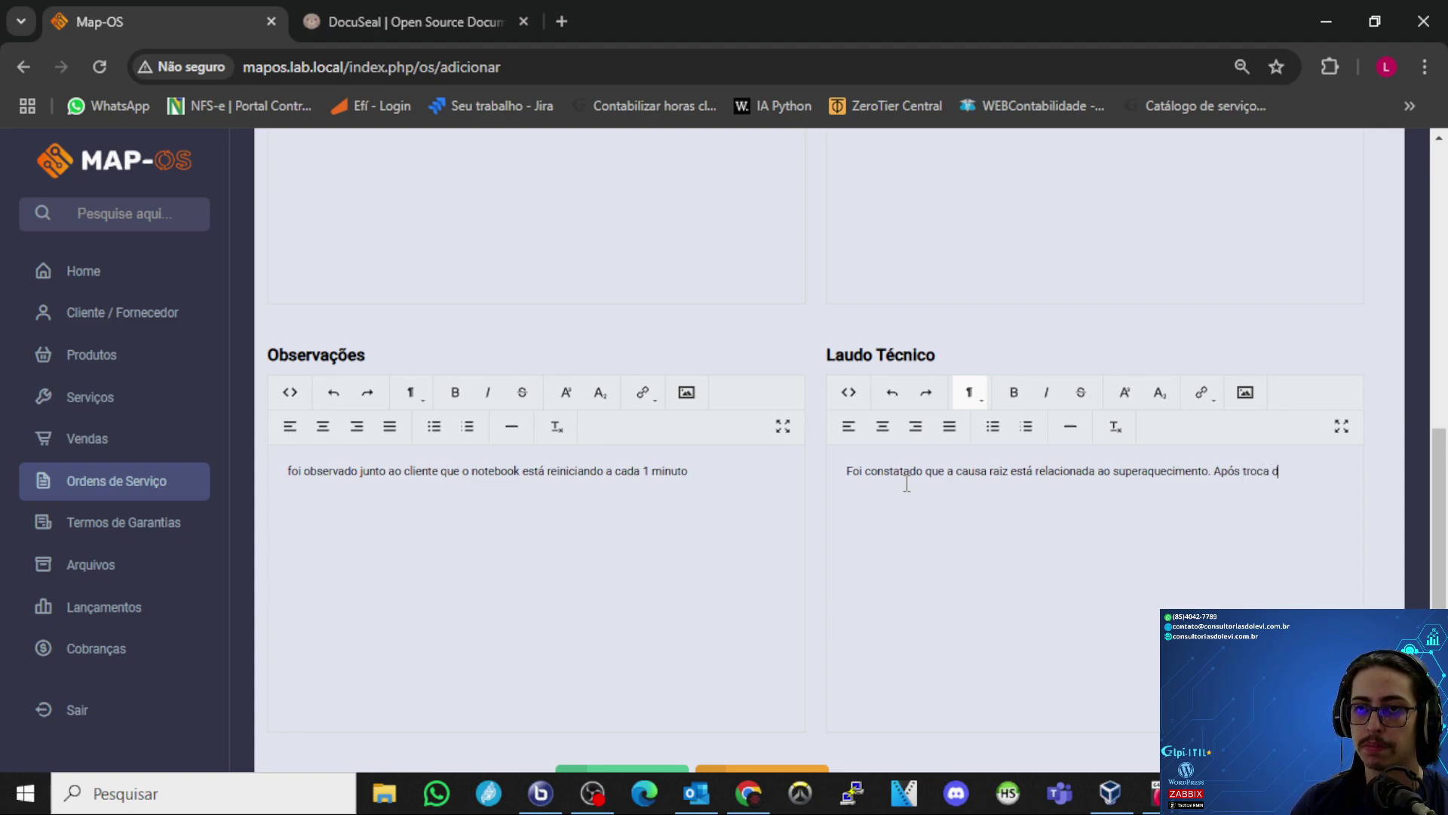
text(e pasta térmica, o problema sanou)
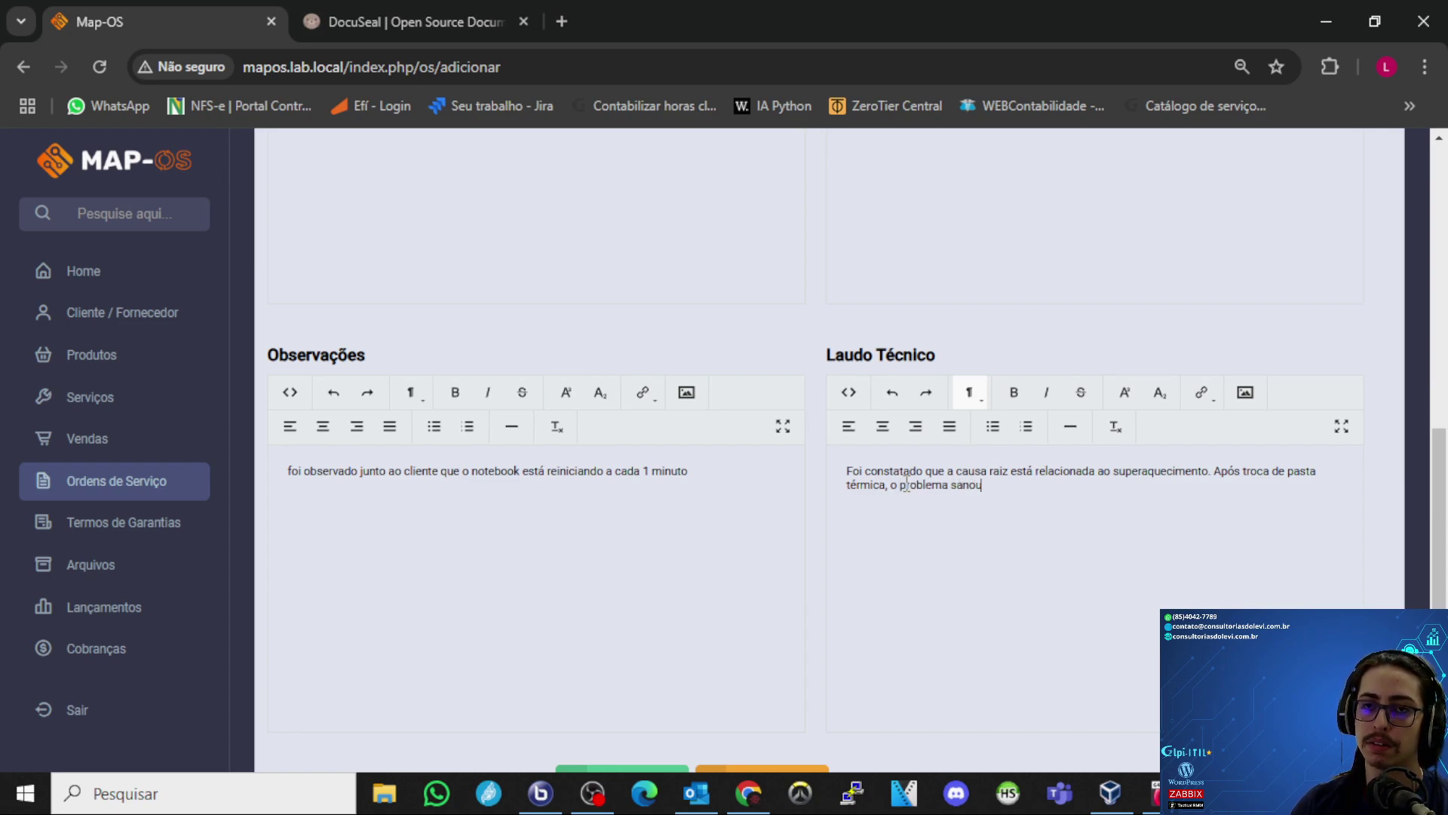
text(-se)
- Save the new service order and dismiss the confirmation message
scroll(873, 486, down, 3)
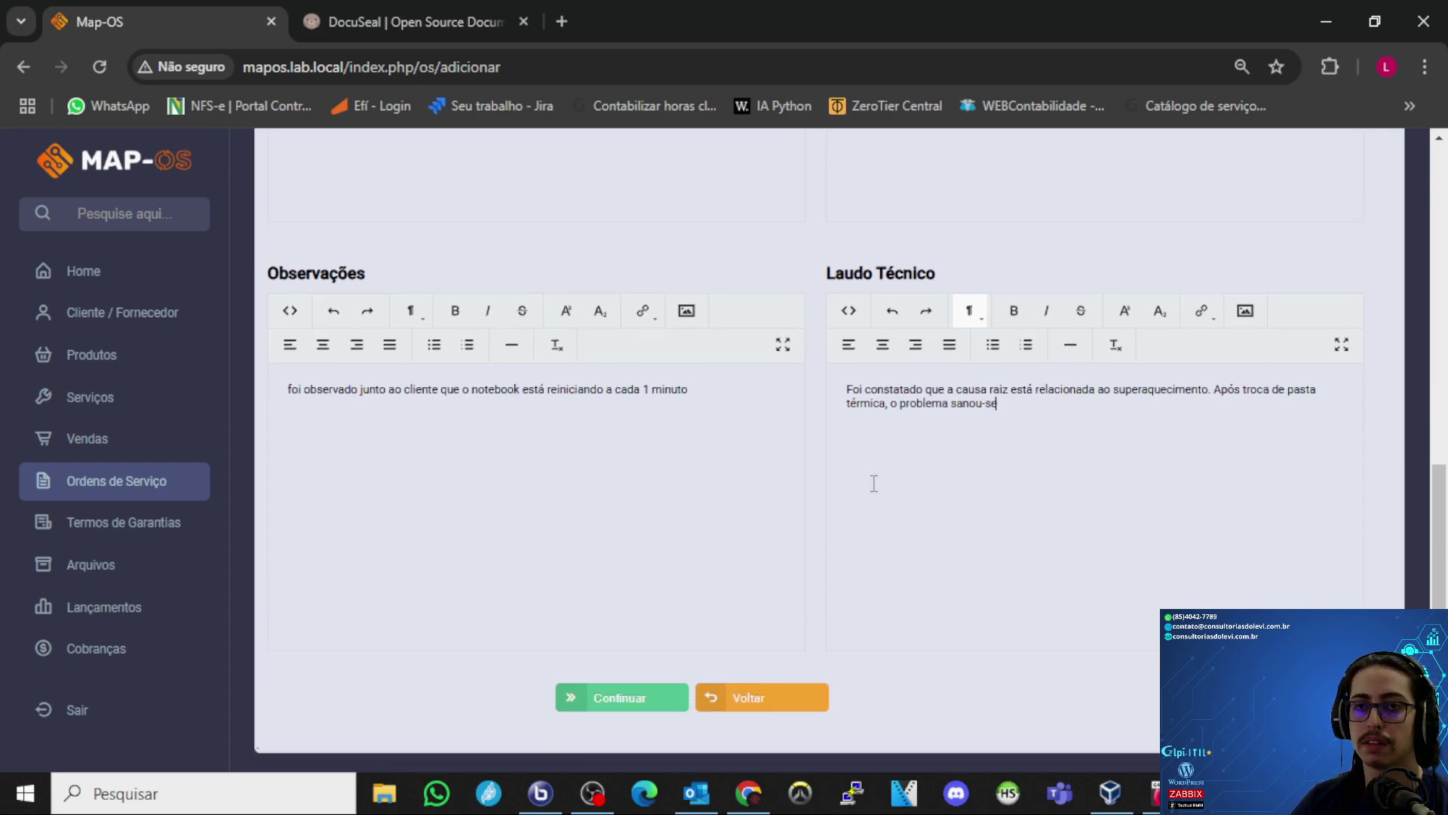
click(617, 684)
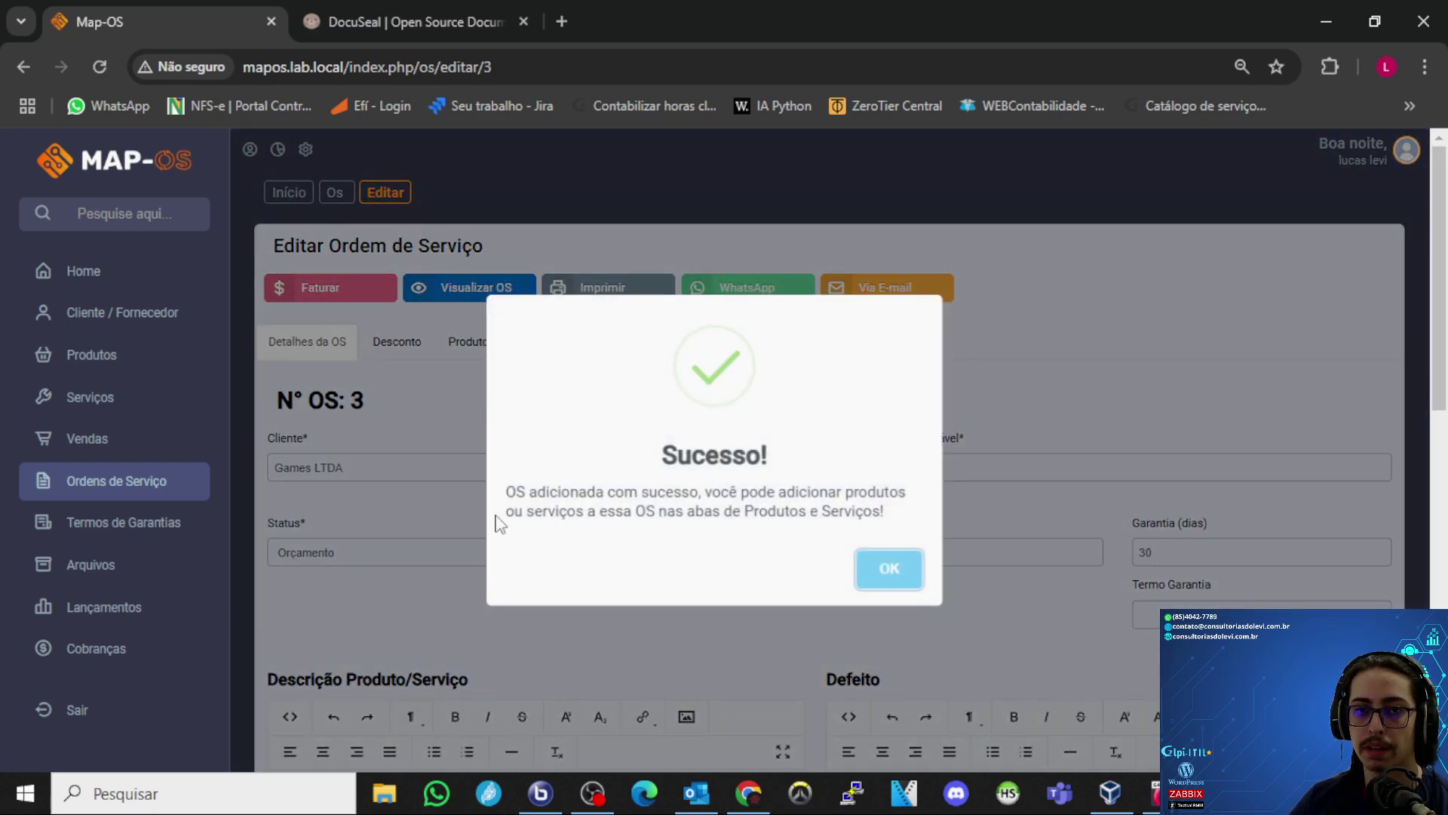
drag(509, 494, 741, 512)
click(630, 528)
click(795, 507)
click(898, 568)
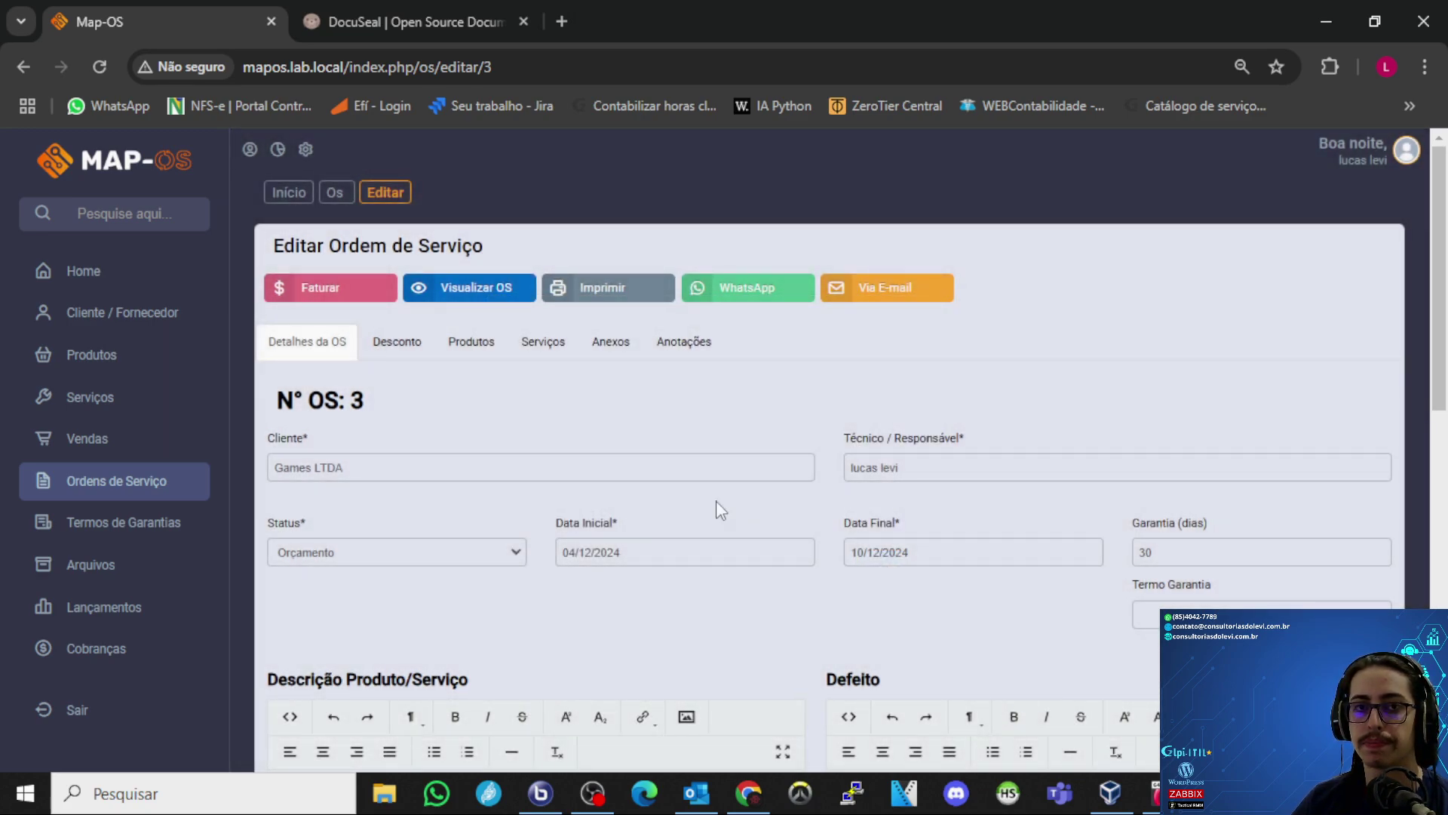
- Review the saved service order's details, from the client and dates down to the description, defect, observations and technical report
scroll(683, 455, down, 5)
scroll(683, 455, up, 5)
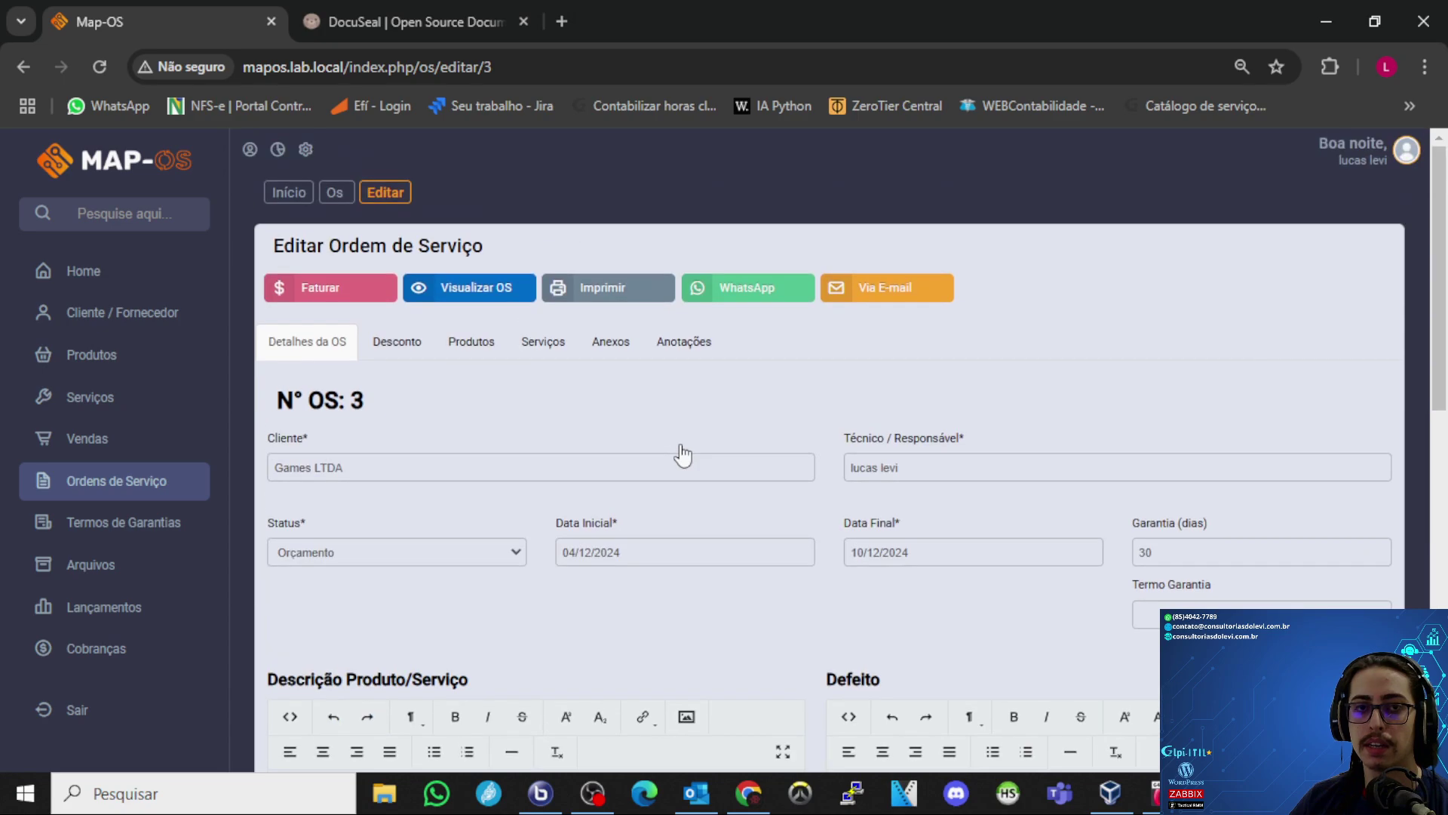
scroll(683, 455, down, 7)
scroll(683, 455, up, 1)
scroll(675, 442, down, 5)
scroll(669, 433, up, 8)
scroll(640, 492, down, 7)
scroll(642, 491, down, 4)
scroll(642, 491, up, 10)
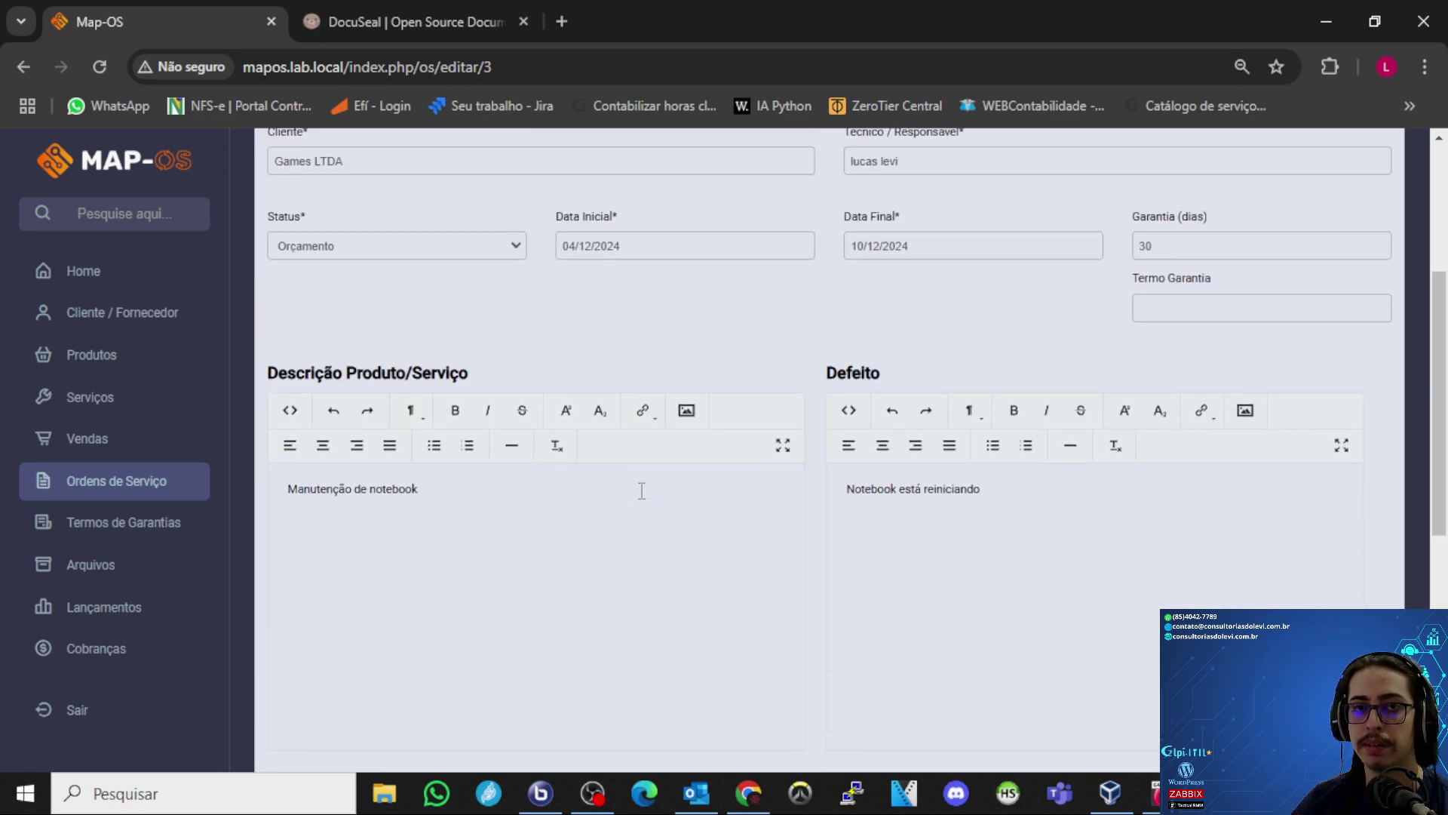
- Look through the discount, products and services sections of the service order
click(394, 346)
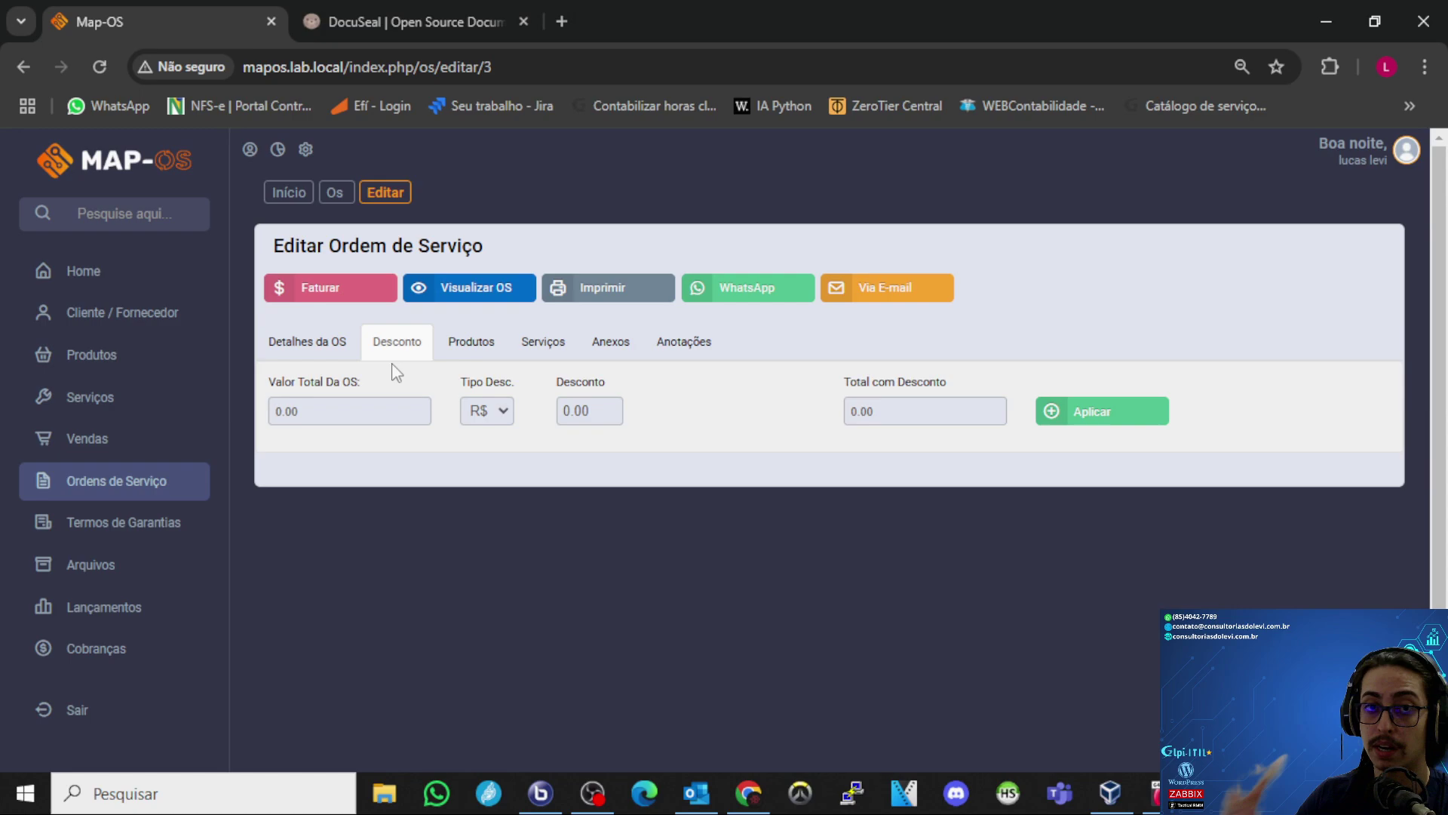
click(487, 352)
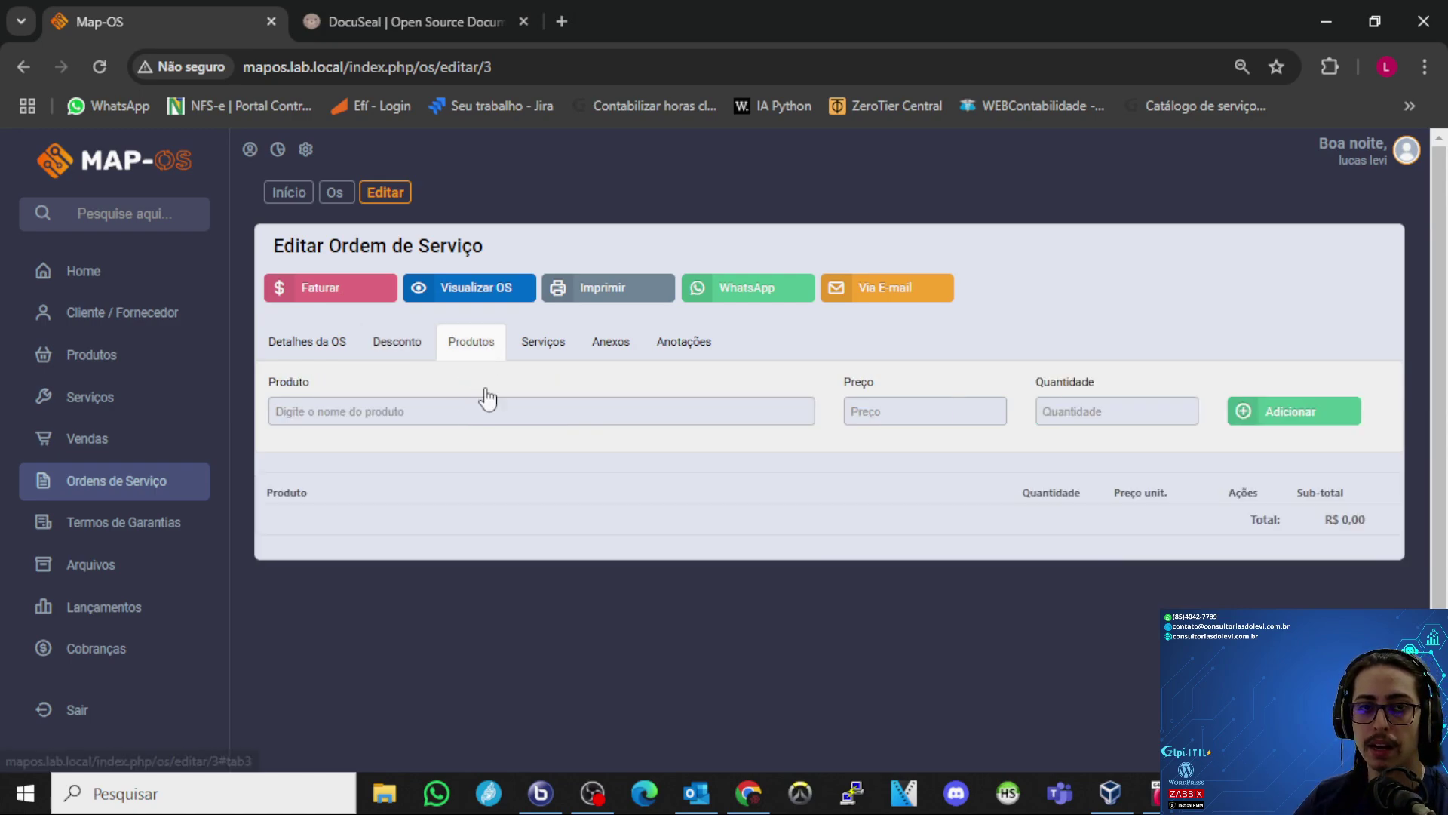
click(537, 344)
click(469, 356)
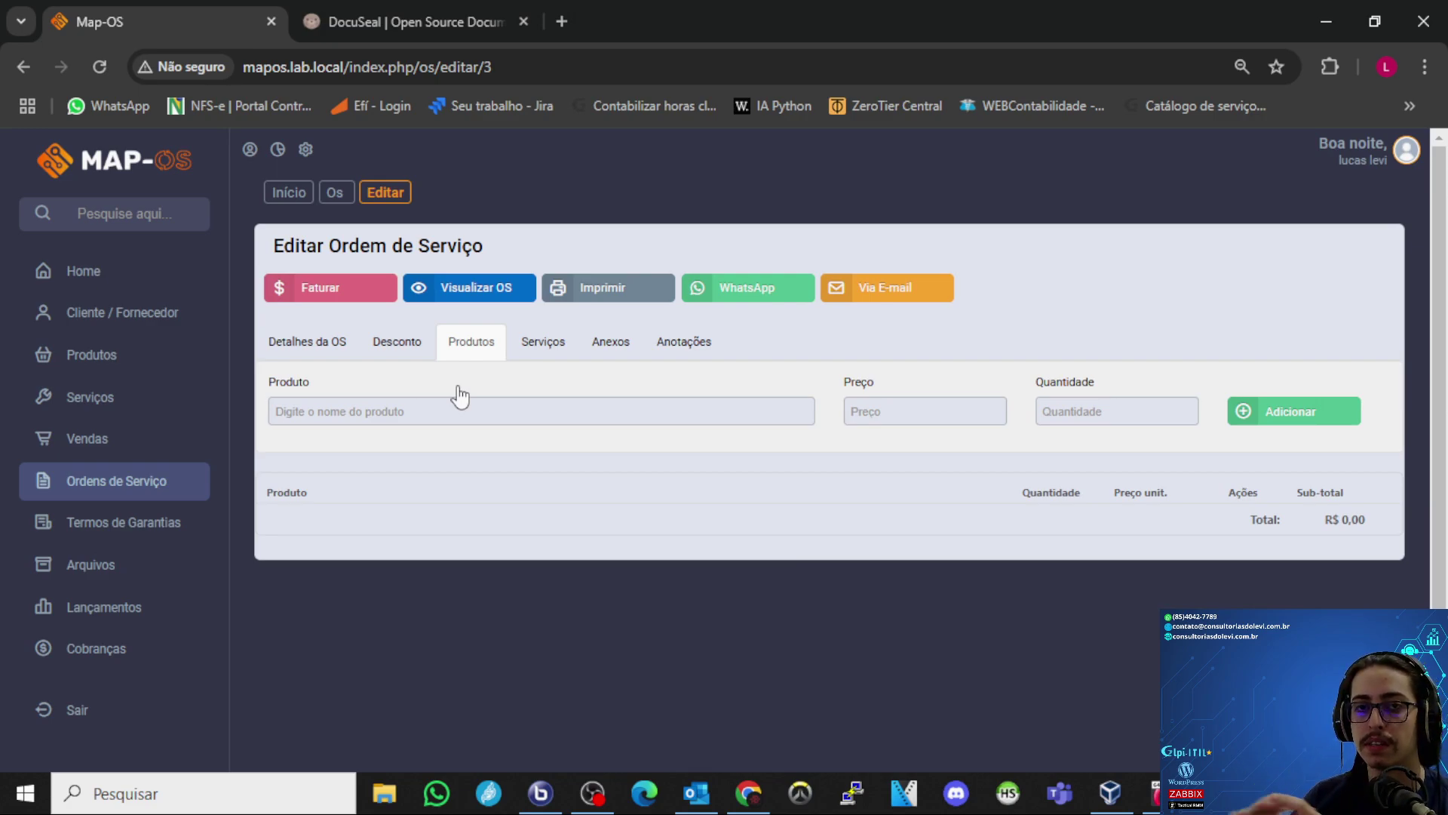
- Choose "Manutenção Notebook" as the service for the order and set its price to 500.00
click(537, 342)
click(395, 414)
text(manu)
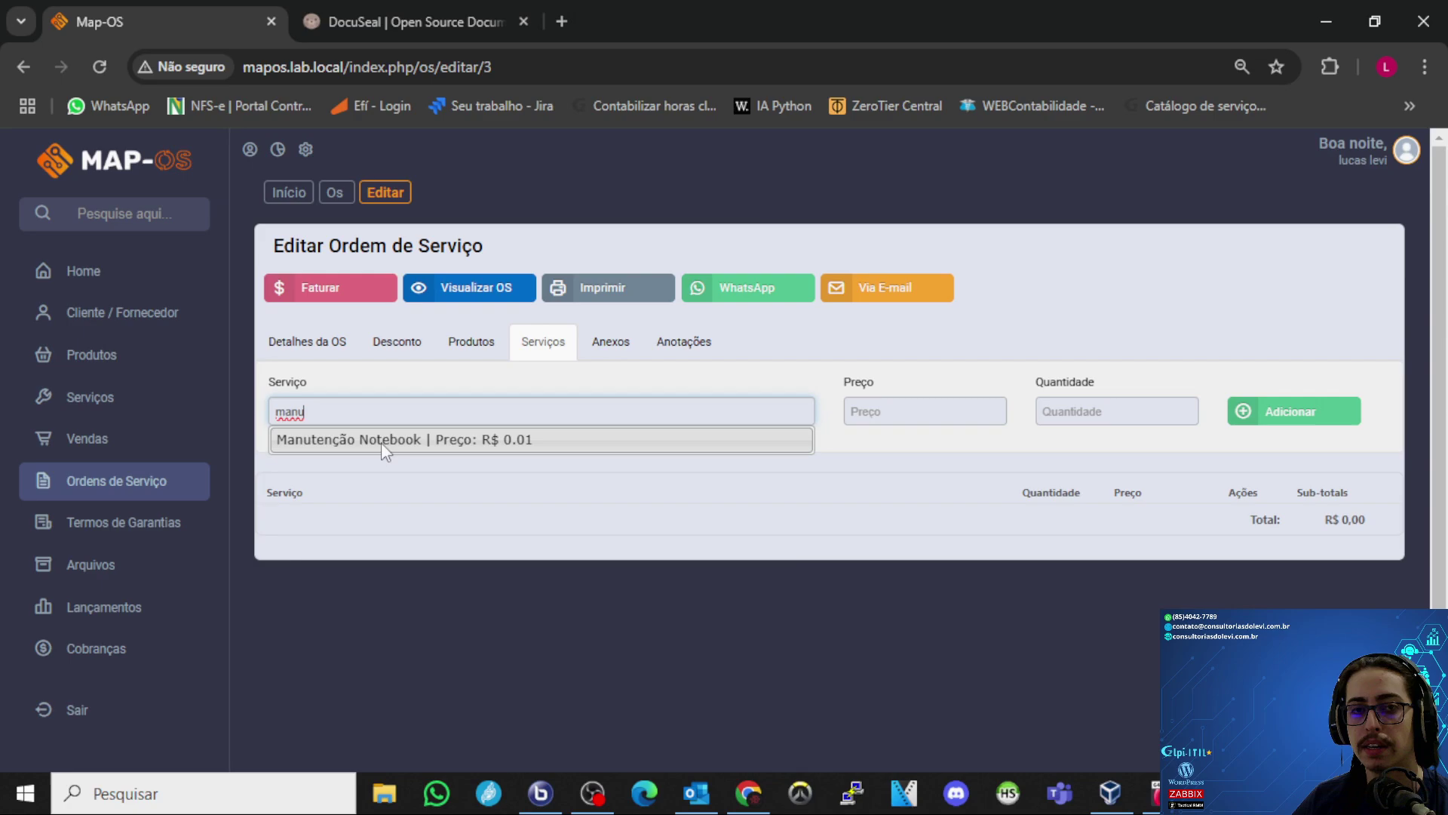
click(382, 441)
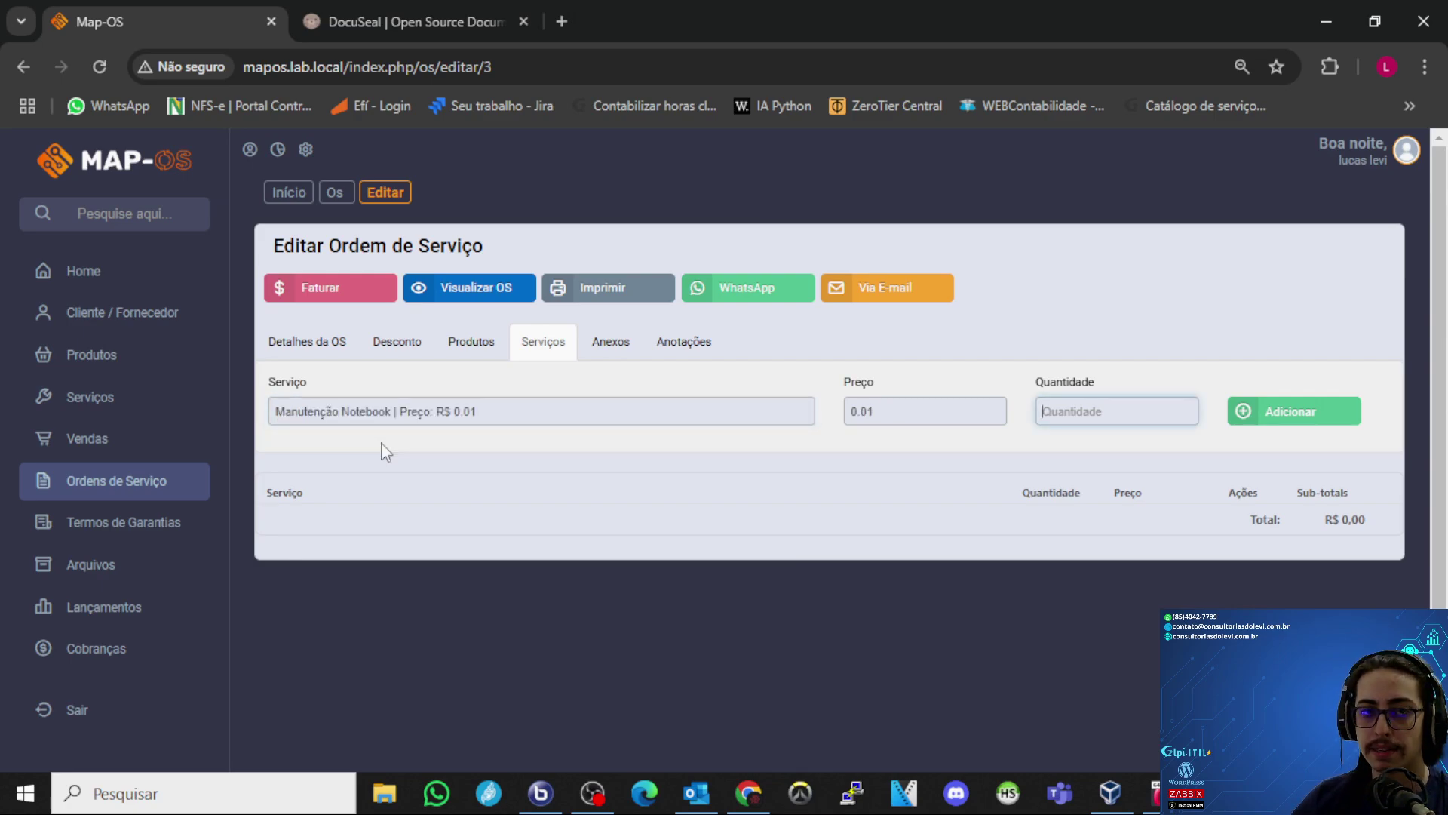
double_click(858, 411)
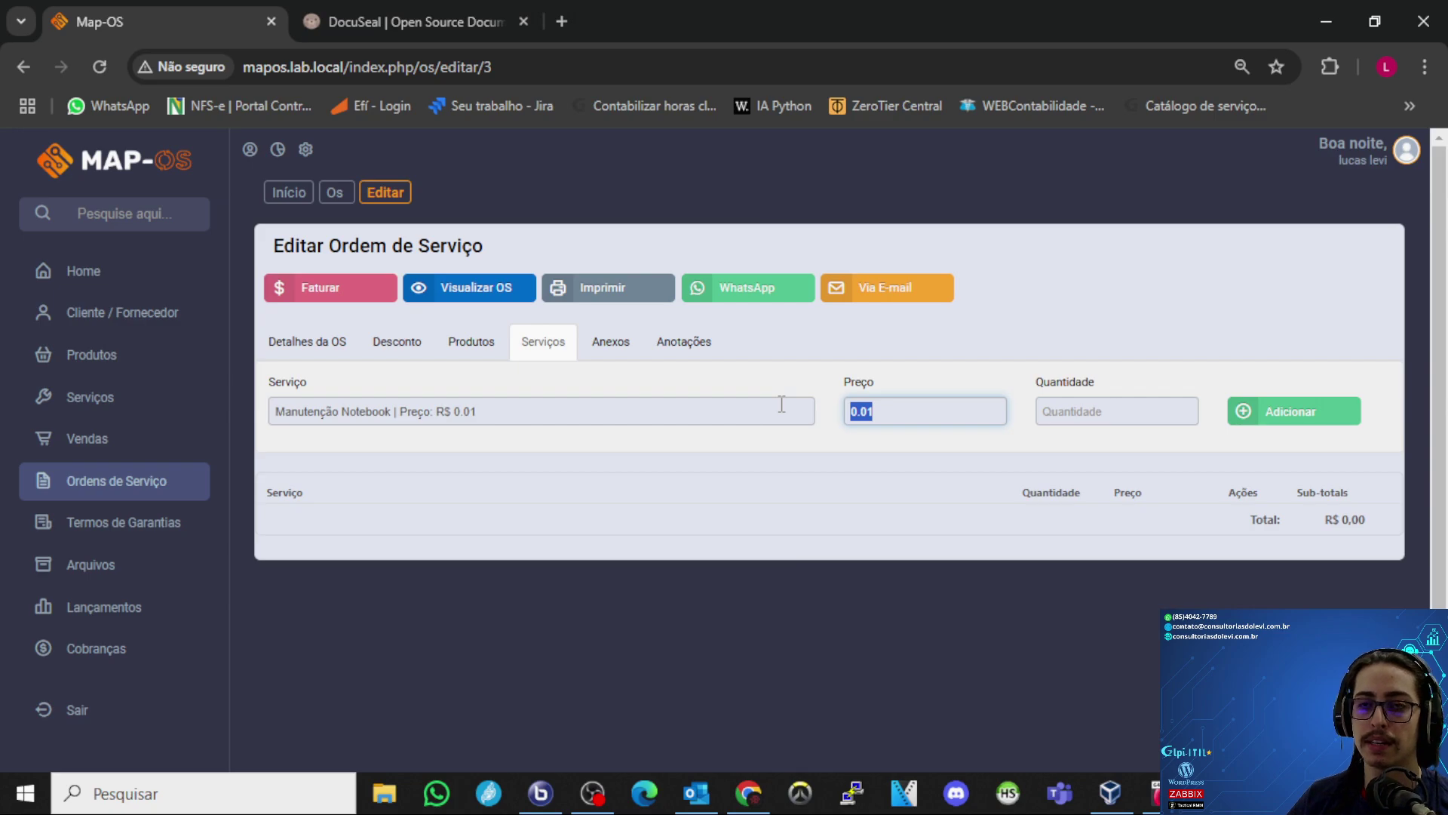
text(0.05)
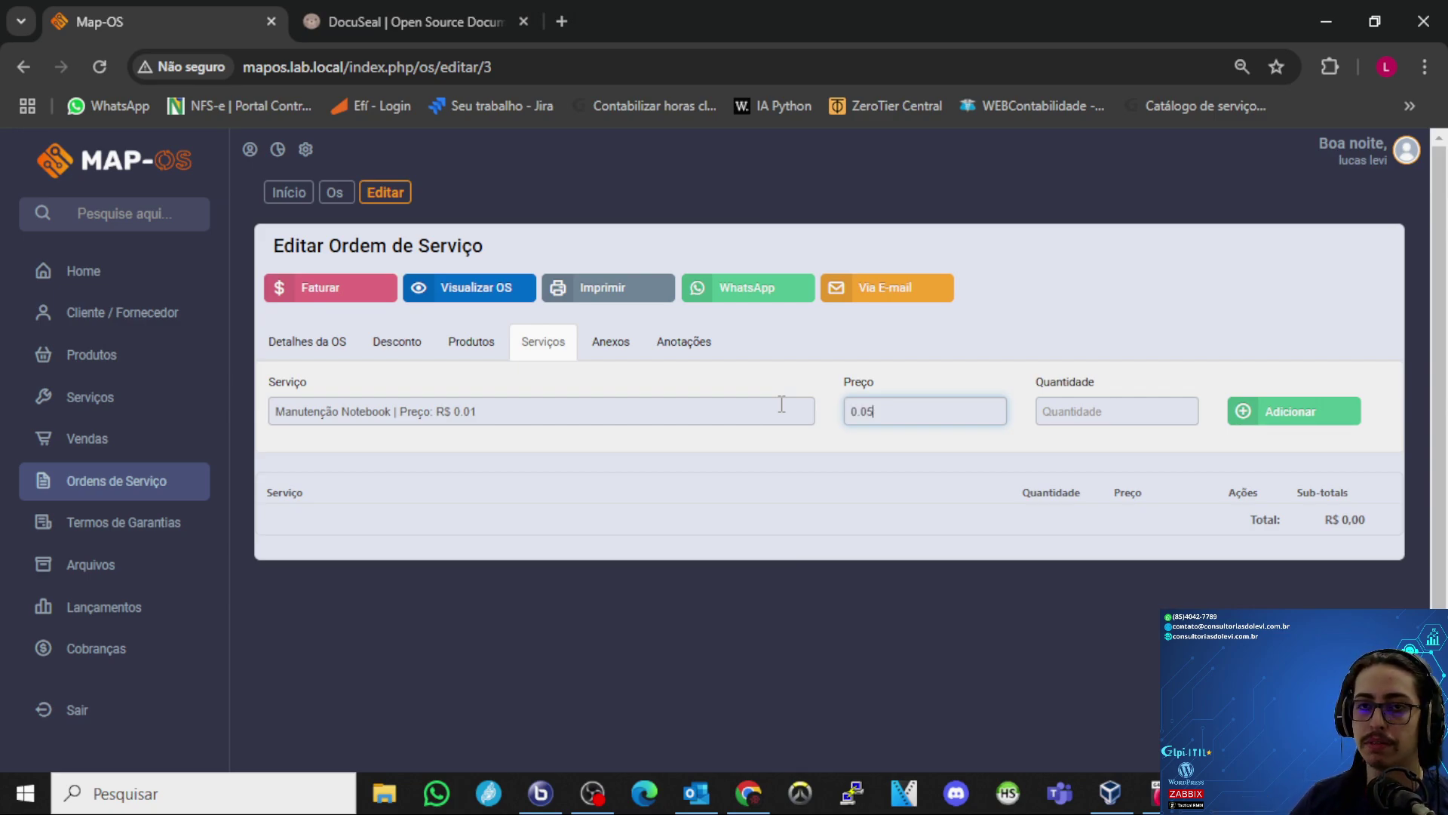
text(00)
click(782, 438)
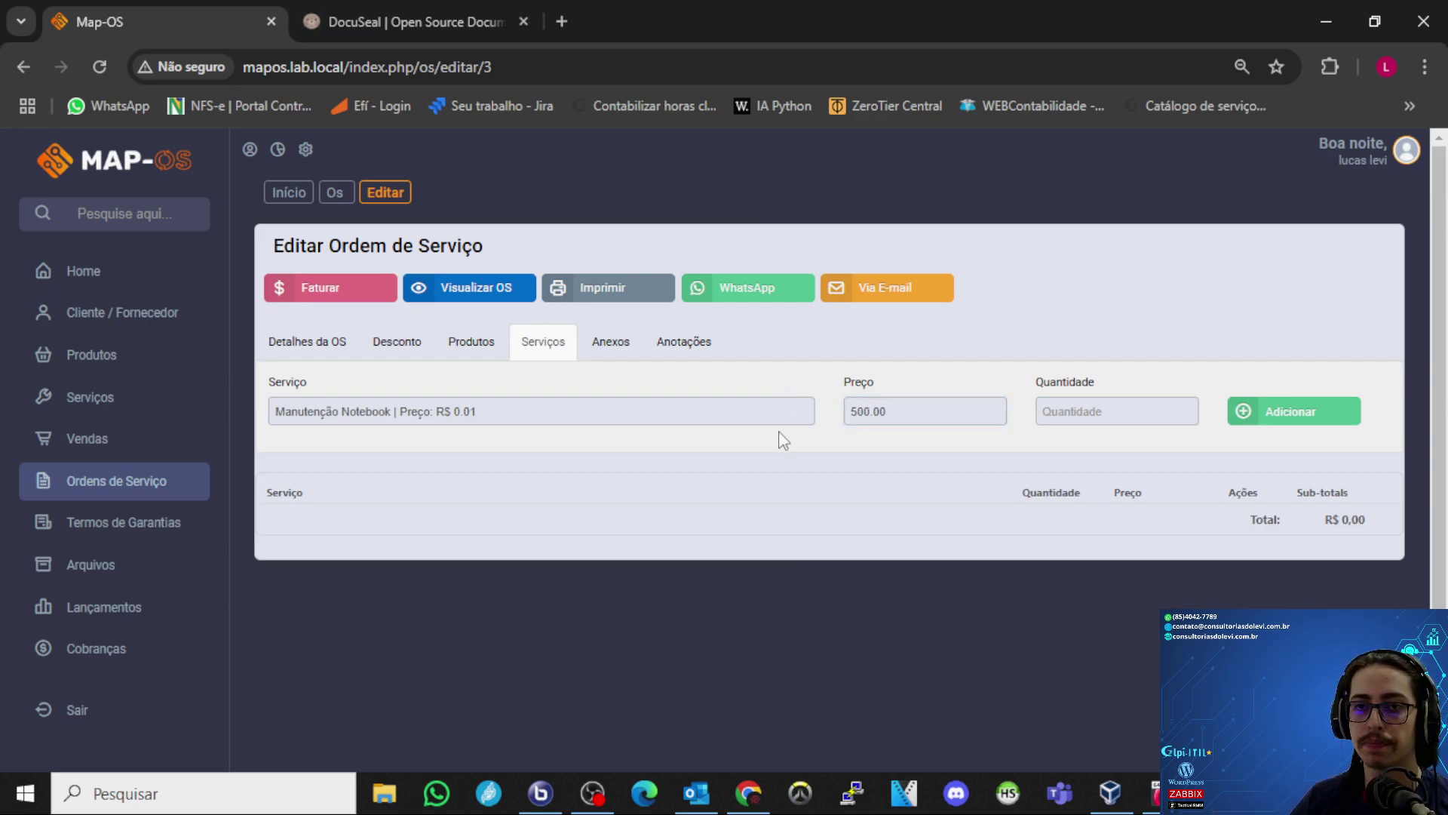
- Add the Manutenção Notebook service to the order with quantity 1 and open the order's products section
click(1286, 417)
click(1047, 410)
text(1)
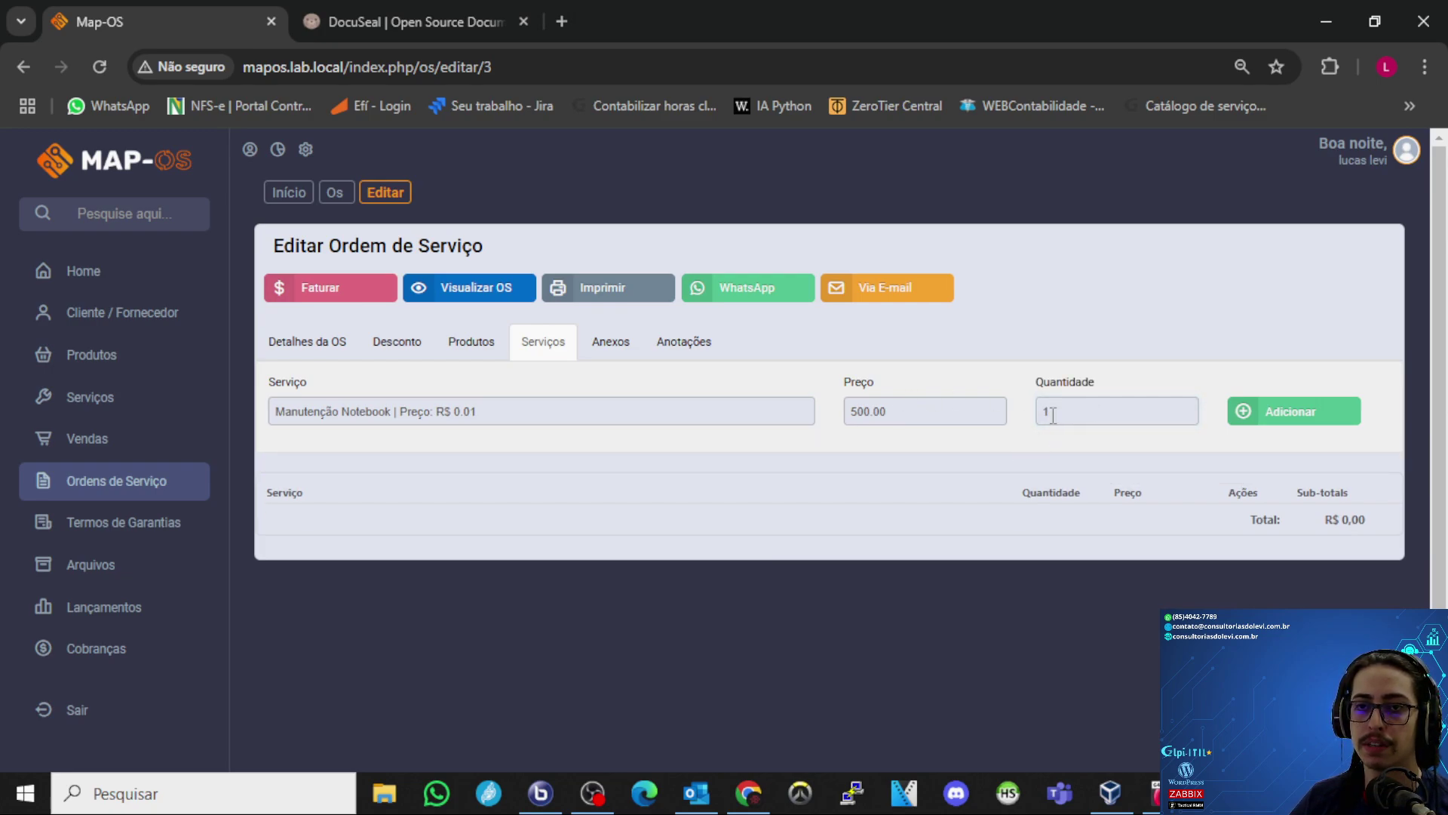
click(1280, 415)
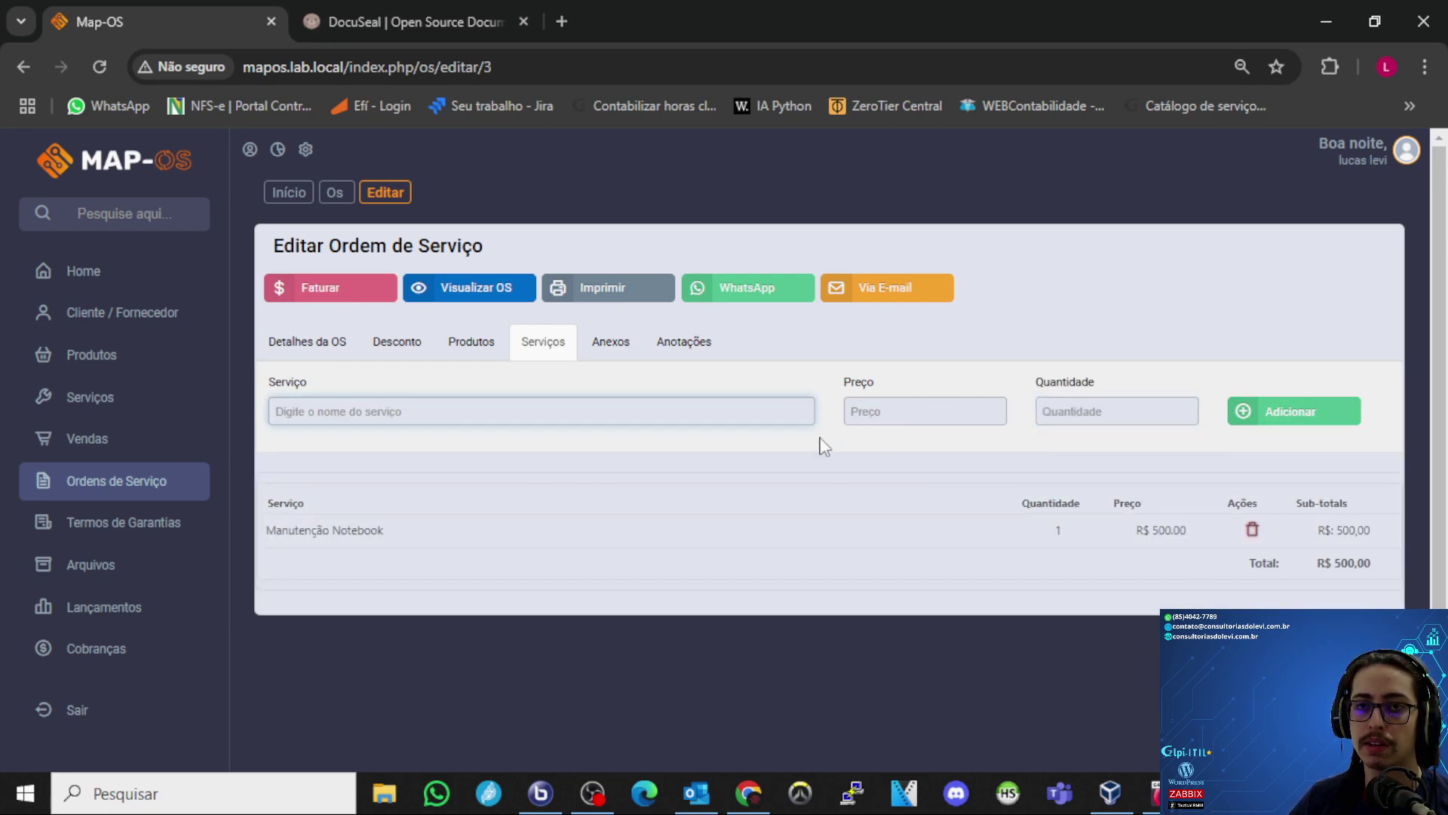
click(485, 351)
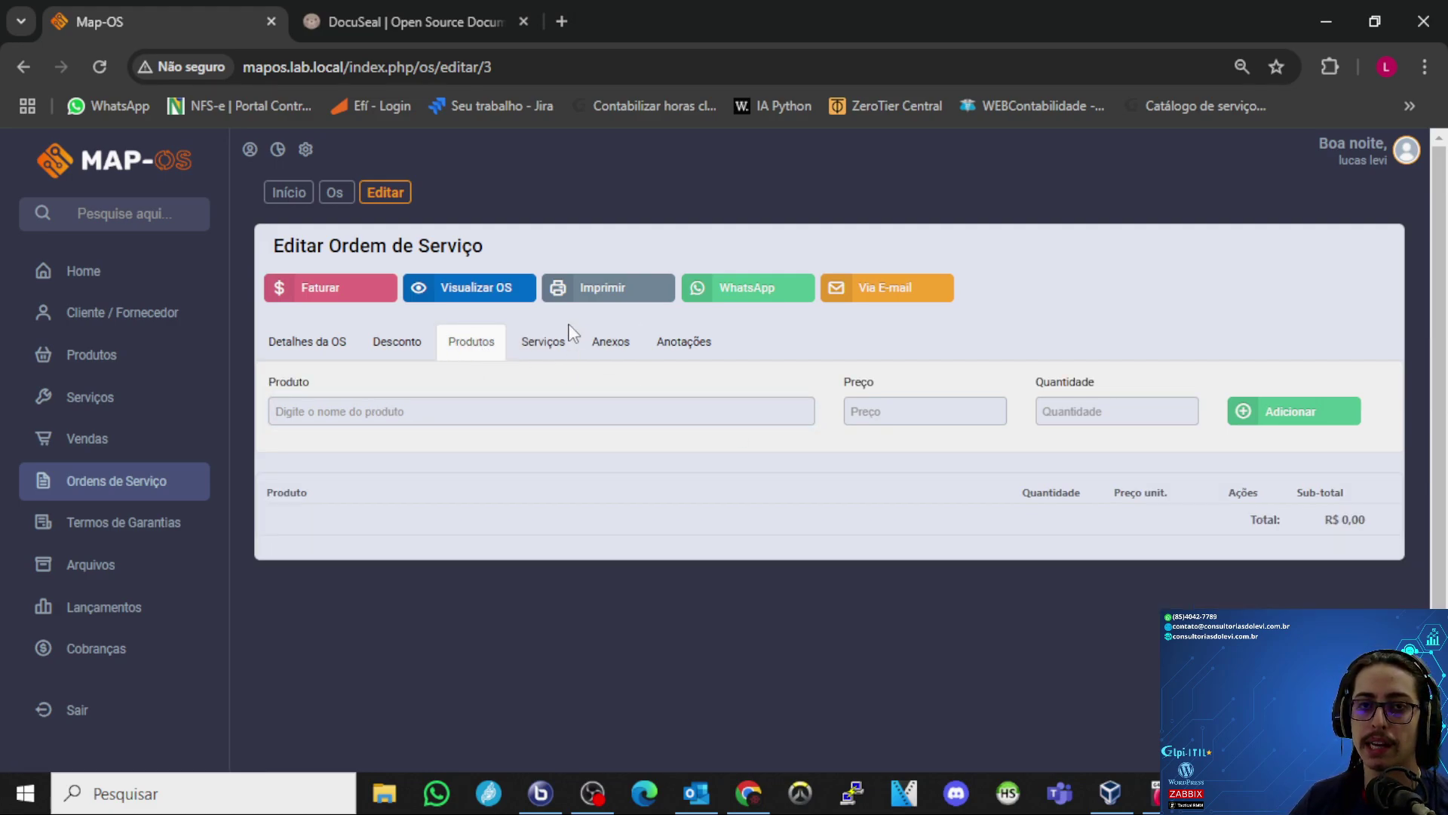
- Check the order's services and attachments sections, and add the annotation "asddasdasdasd" to the order
click(543, 344)
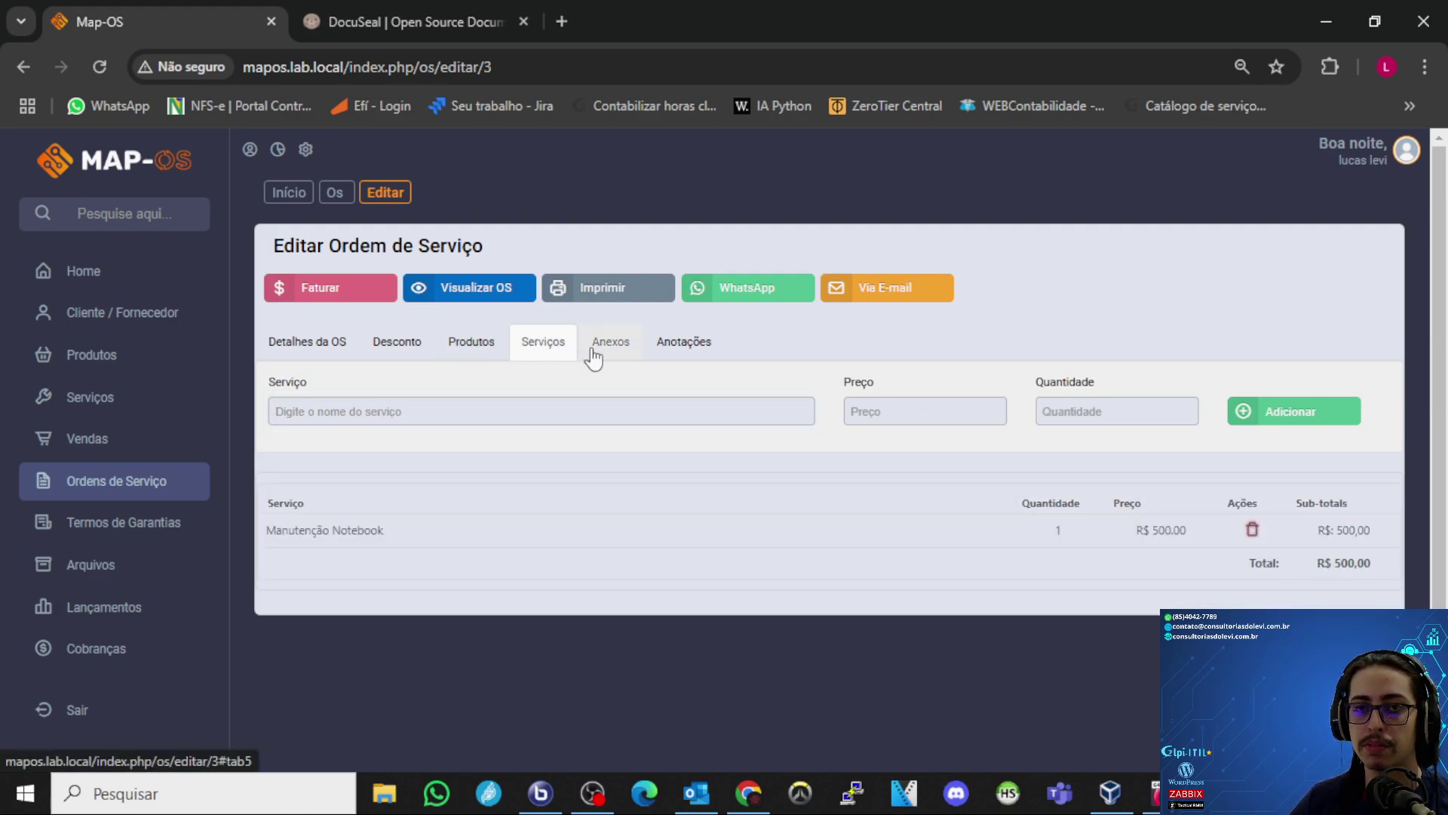
click(596, 351)
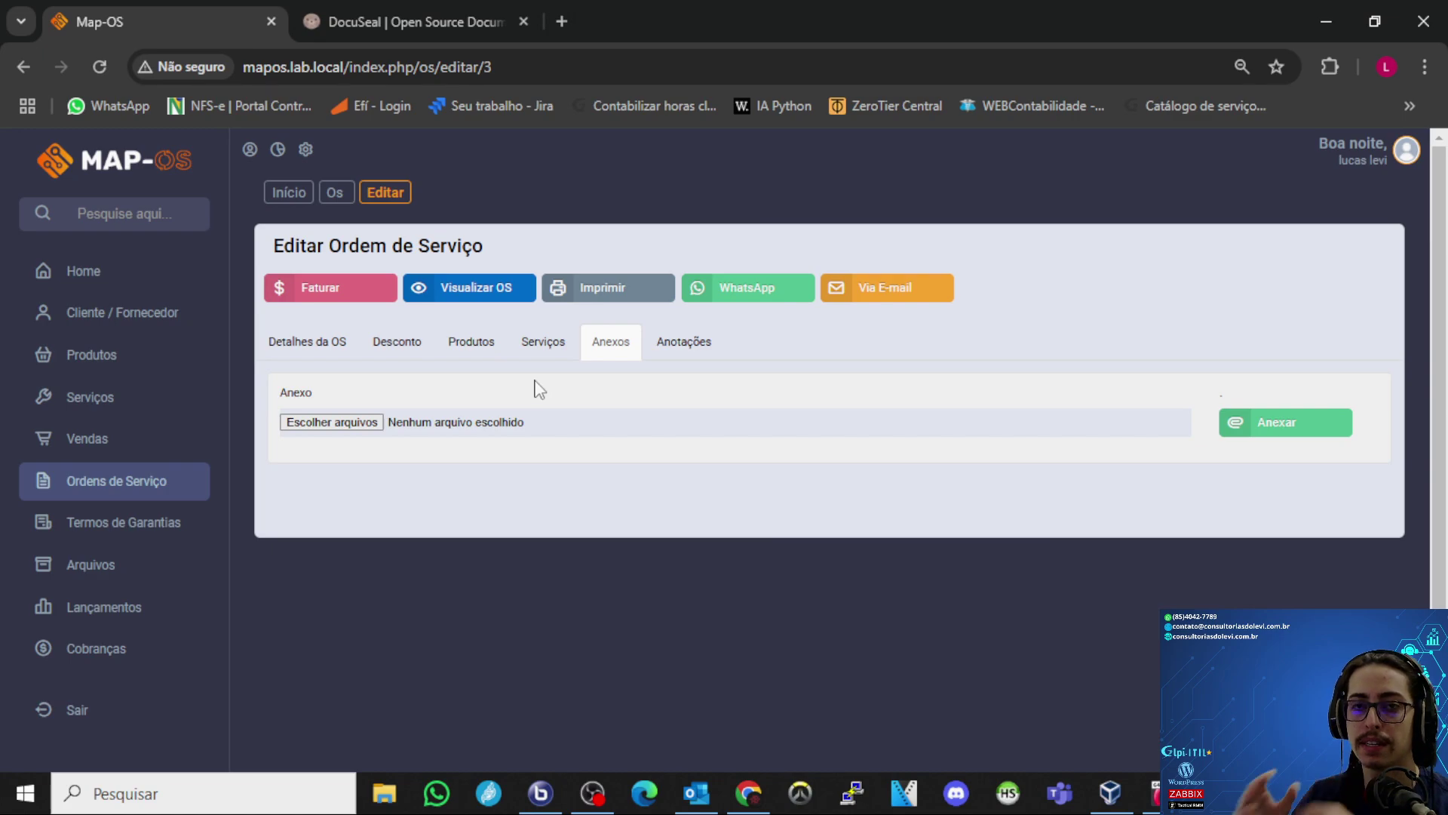
click(672, 341)
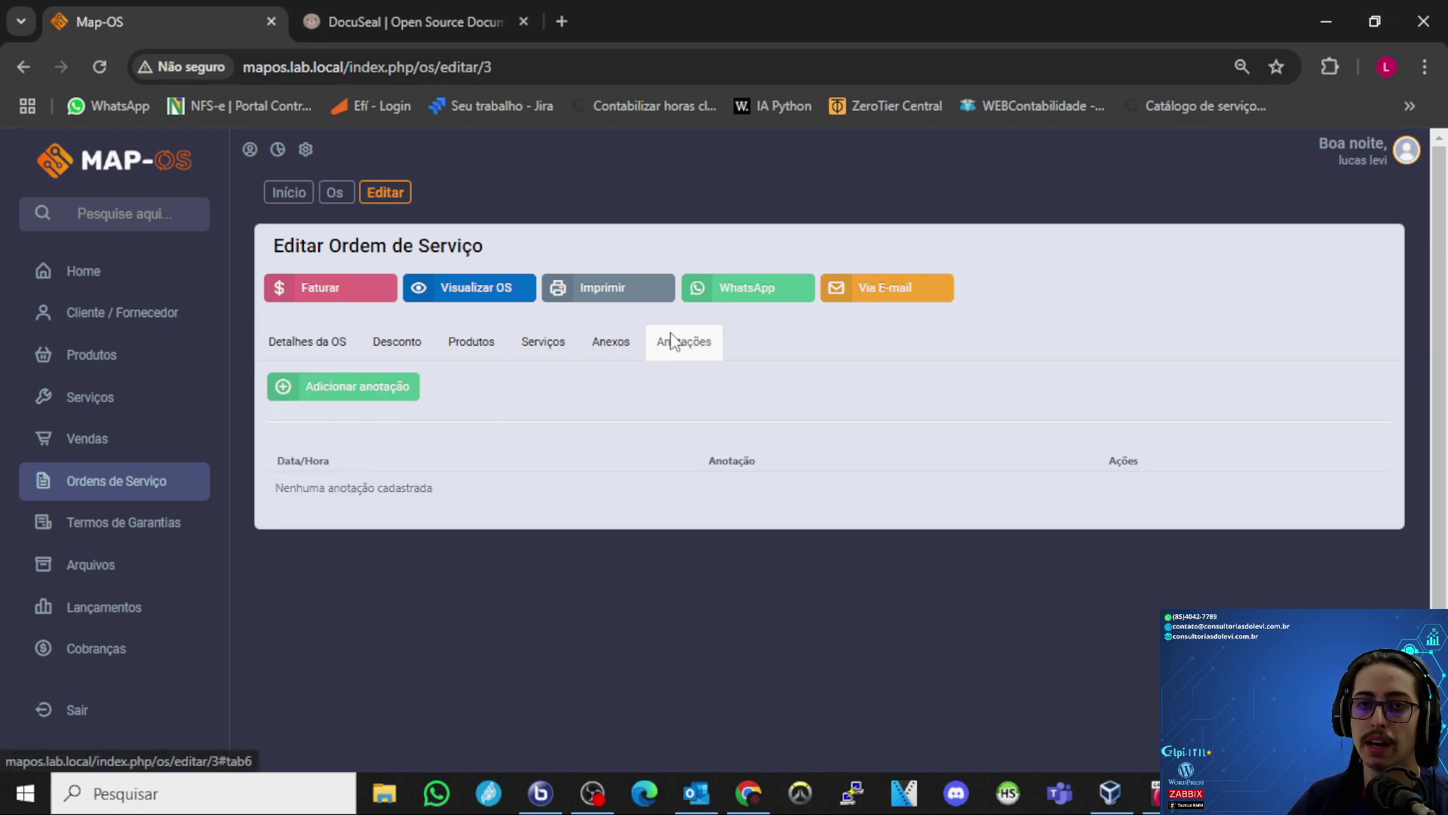
click(317, 389)
click(587, 334)
text(asddasdasdasd)
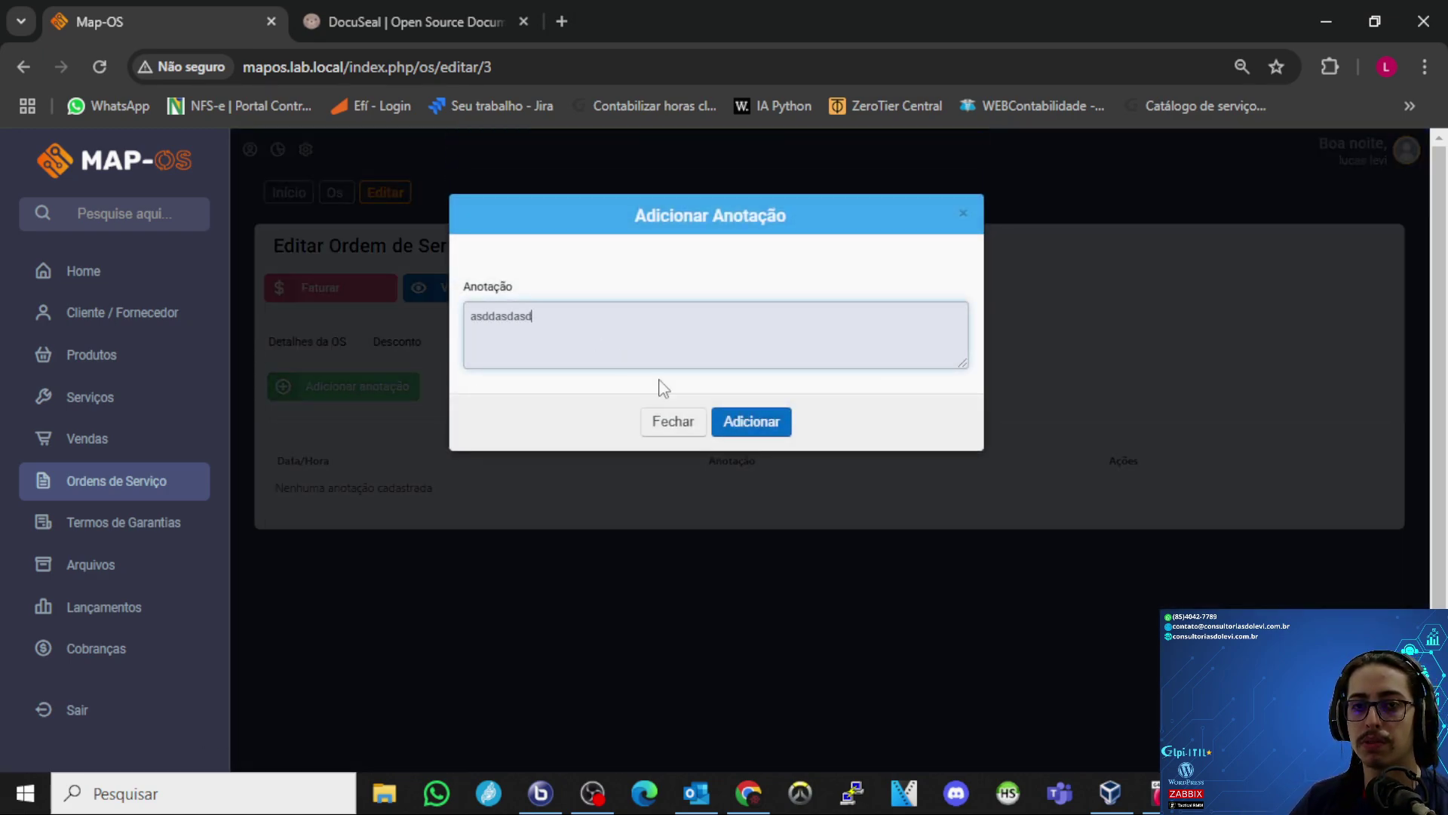
click(741, 421)
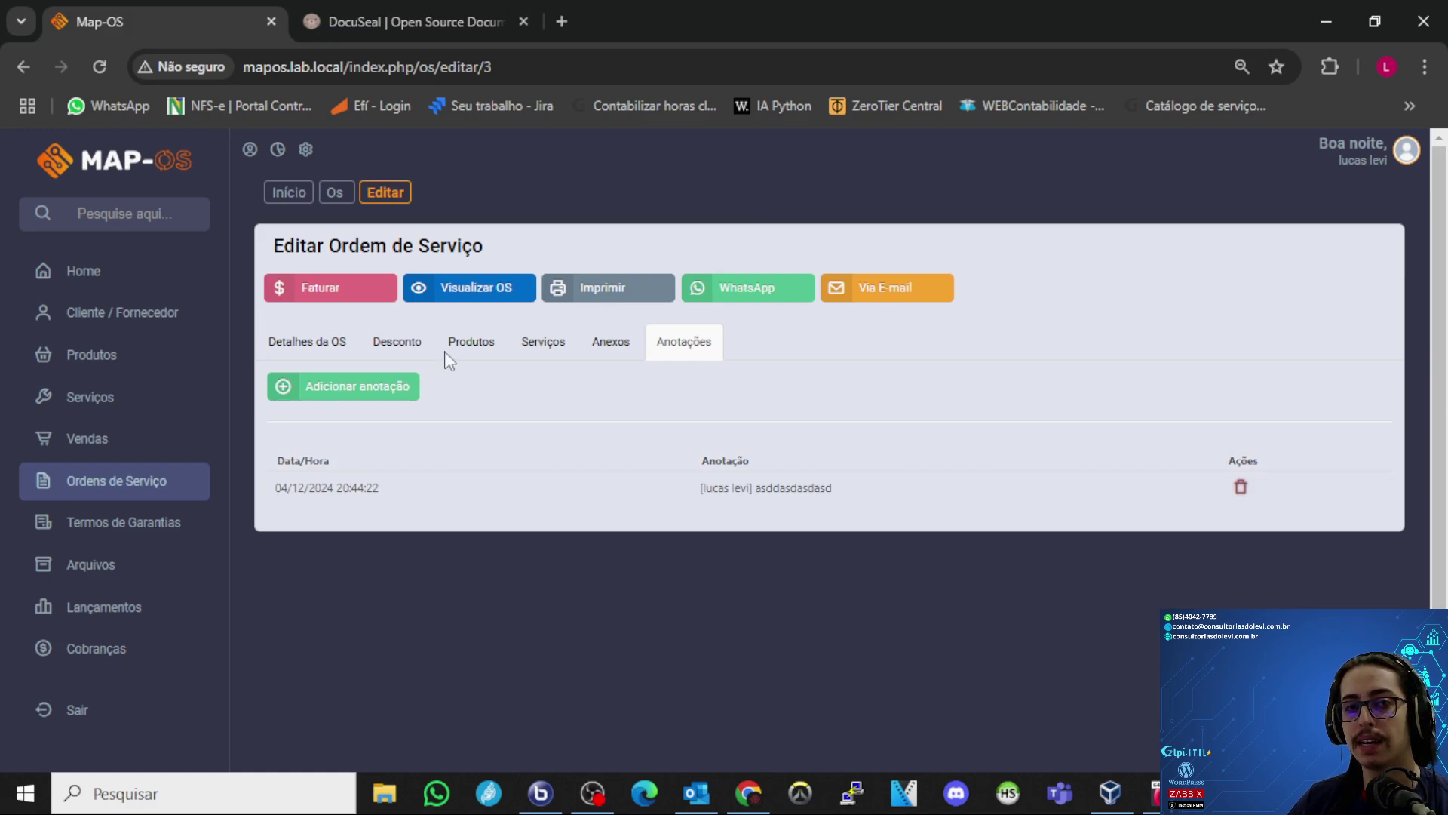
- Open the read-only view of the service order and review its number, client data and responsible person
click(460, 287)
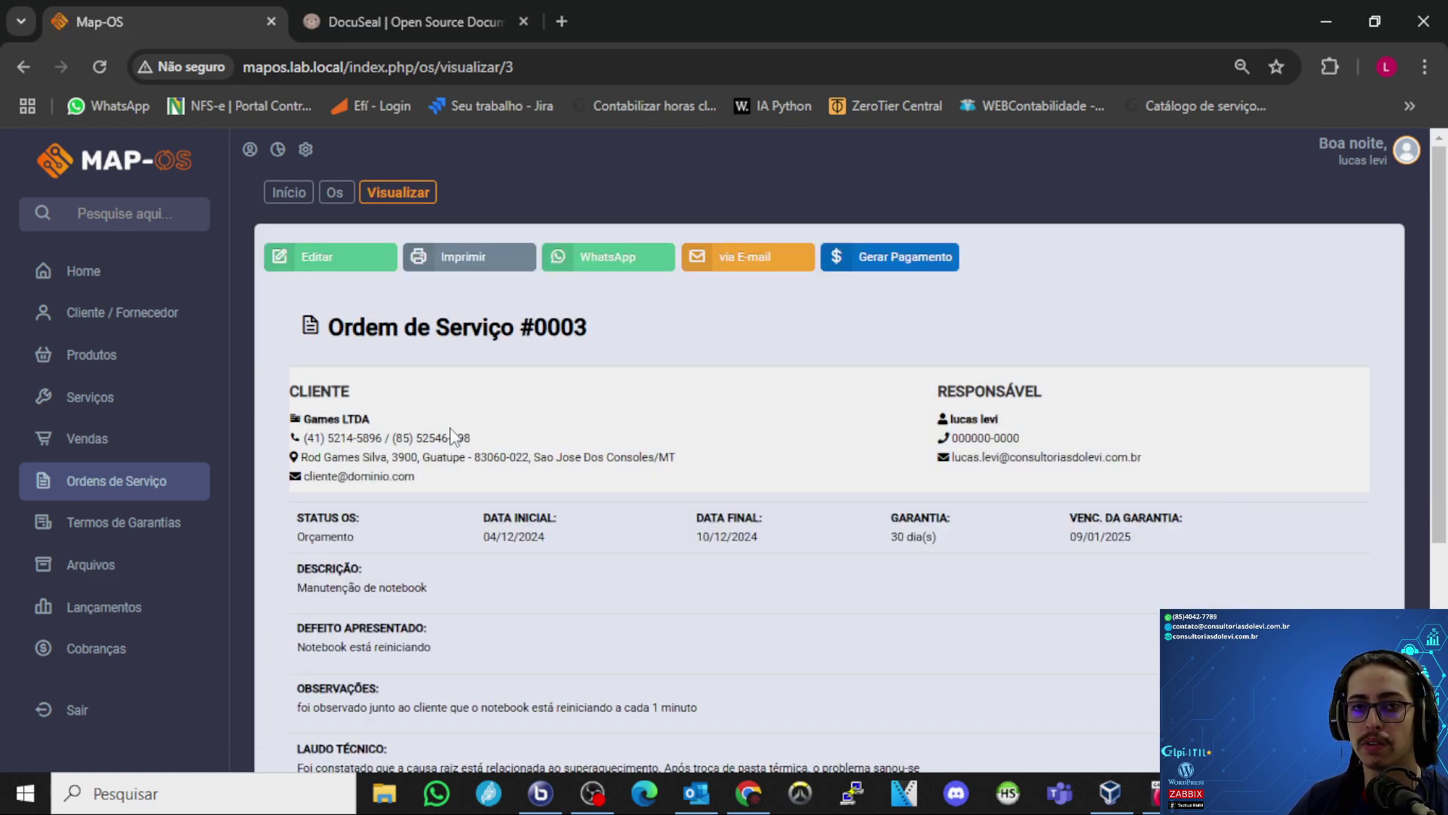
scroll(467, 407, down, 5)
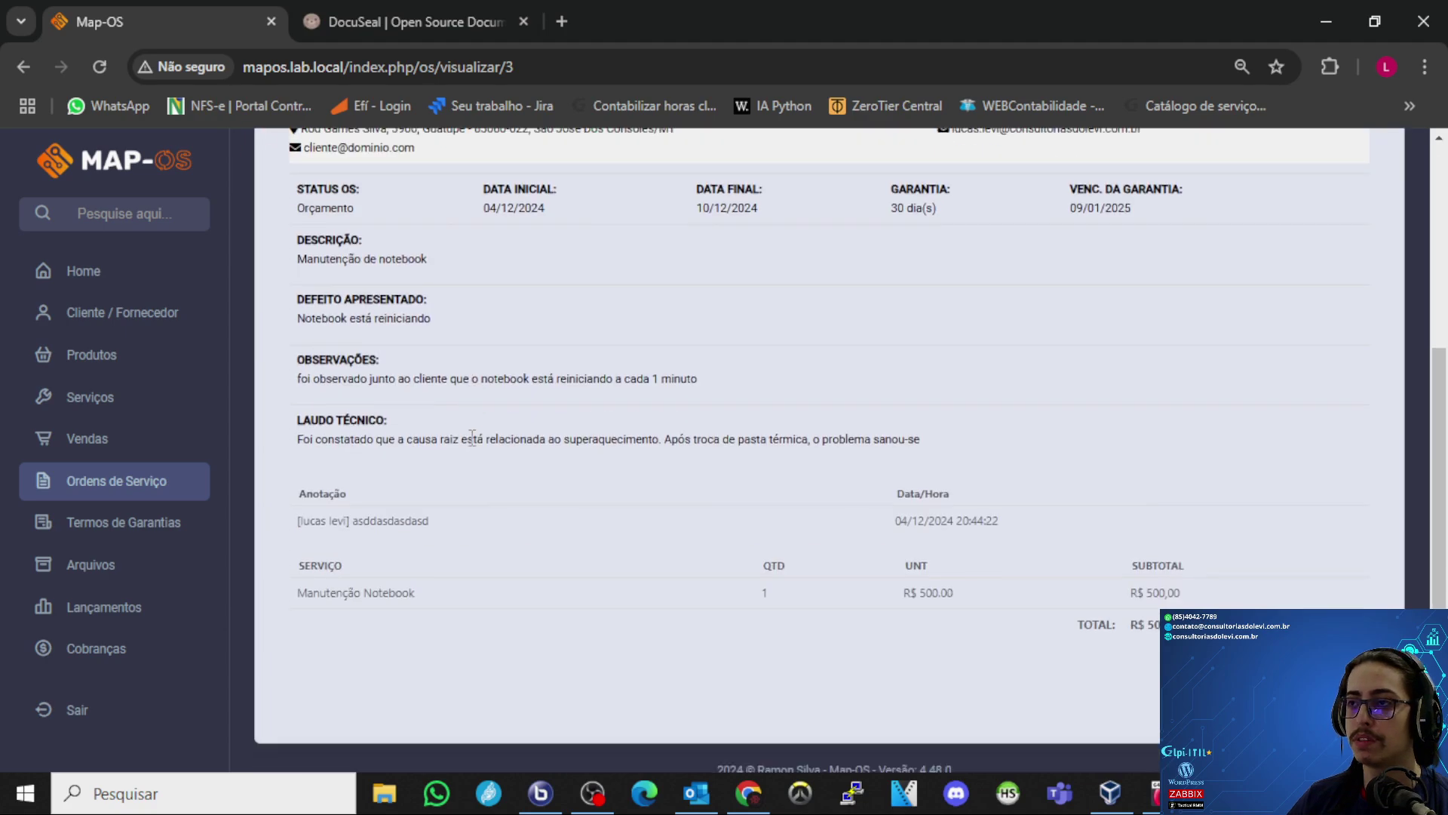
scroll(487, 427, up, 5)
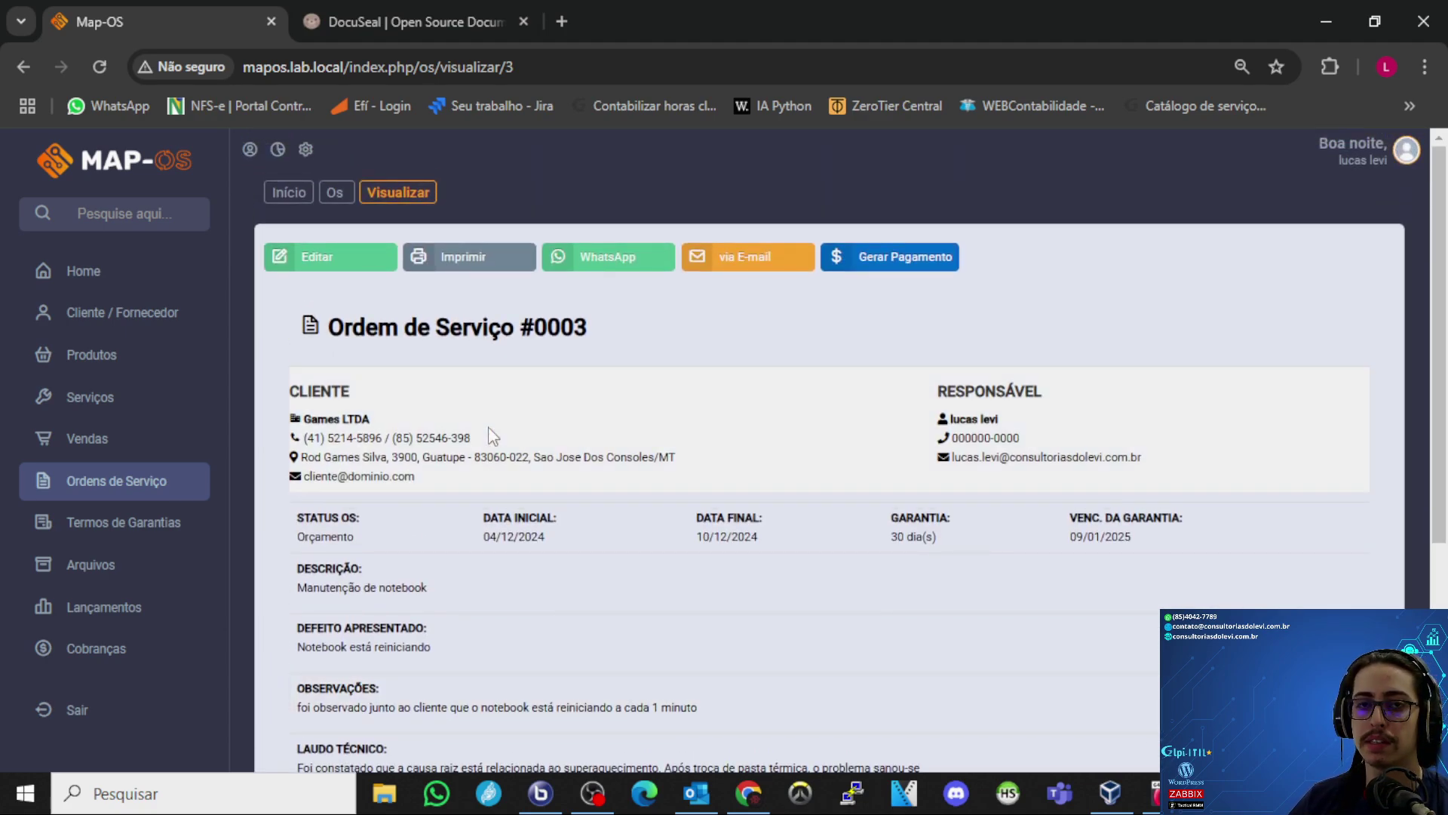
drag(515, 326, 630, 333)
click(631, 333)
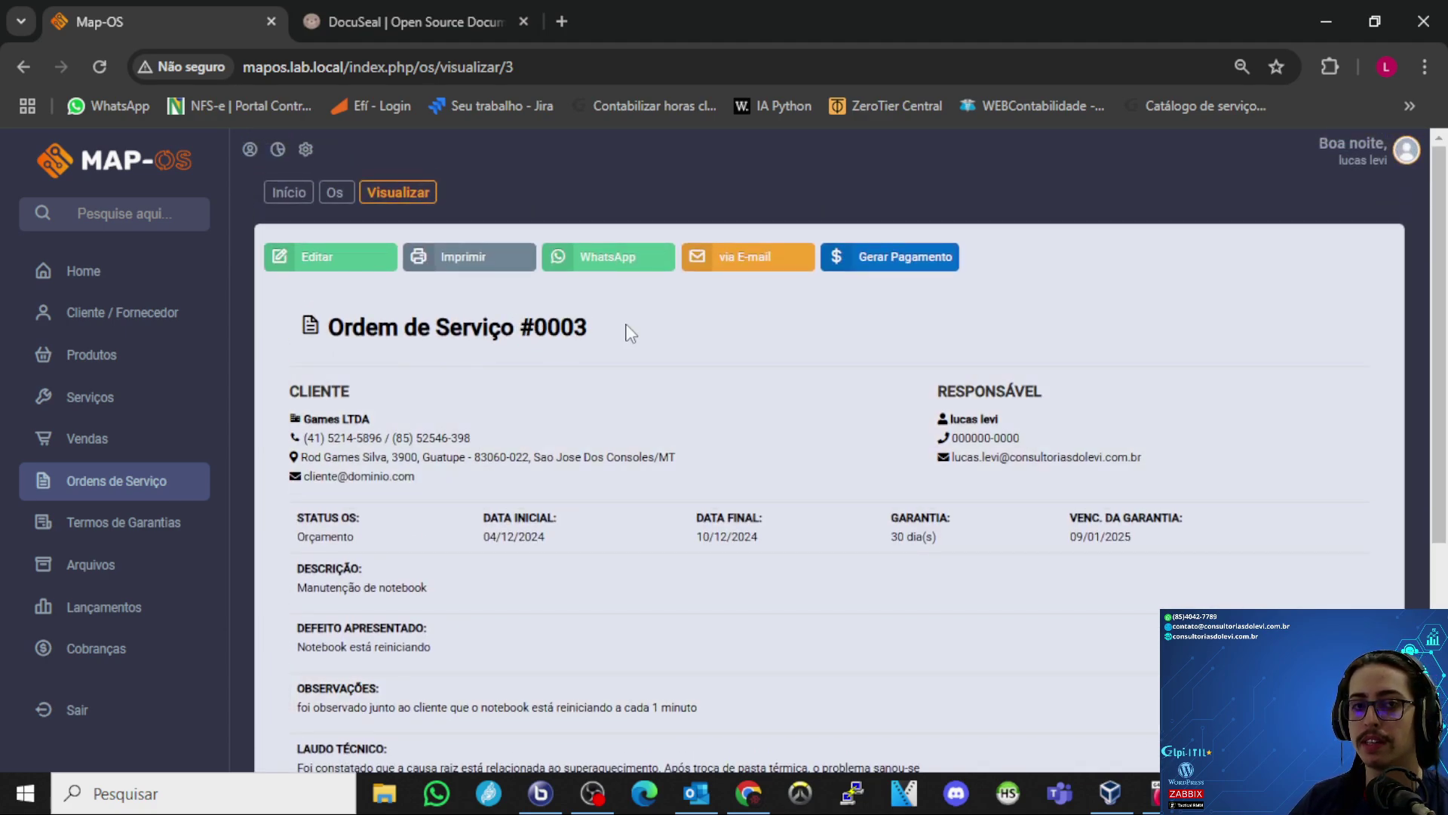
drag(319, 420, 549, 458)
click(577, 455)
drag(949, 420, 1193, 469)
click(779, 444)
- Review the order's status, start date, end date, warranty period and warranty expiry
scroll(444, 440, down, 1)
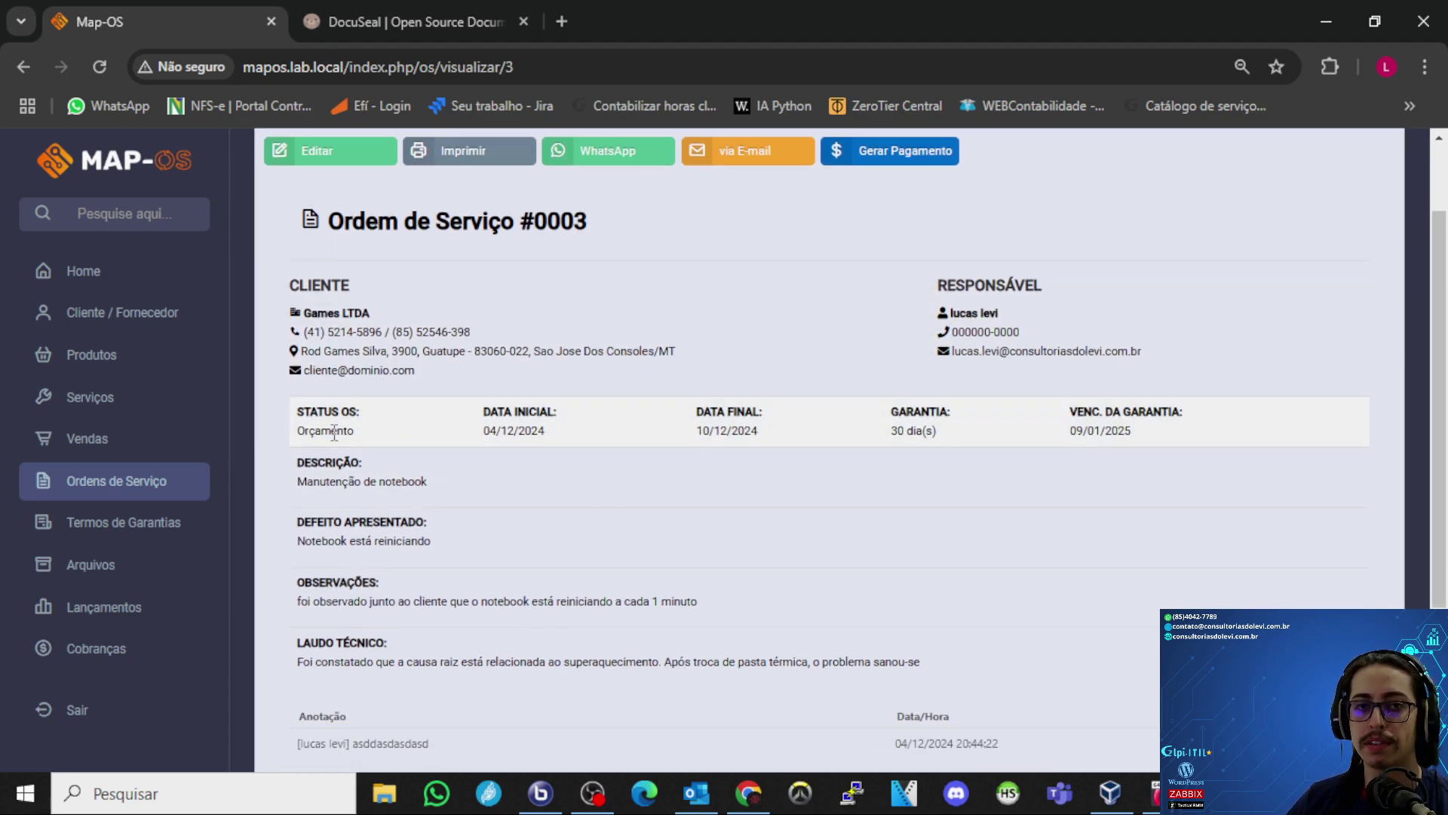
drag(332, 431, 562, 428)
drag(694, 431, 763, 430)
drag(890, 412, 951, 419)
click(969, 434)
drag(1070, 431, 1172, 439)
click(1172, 438)
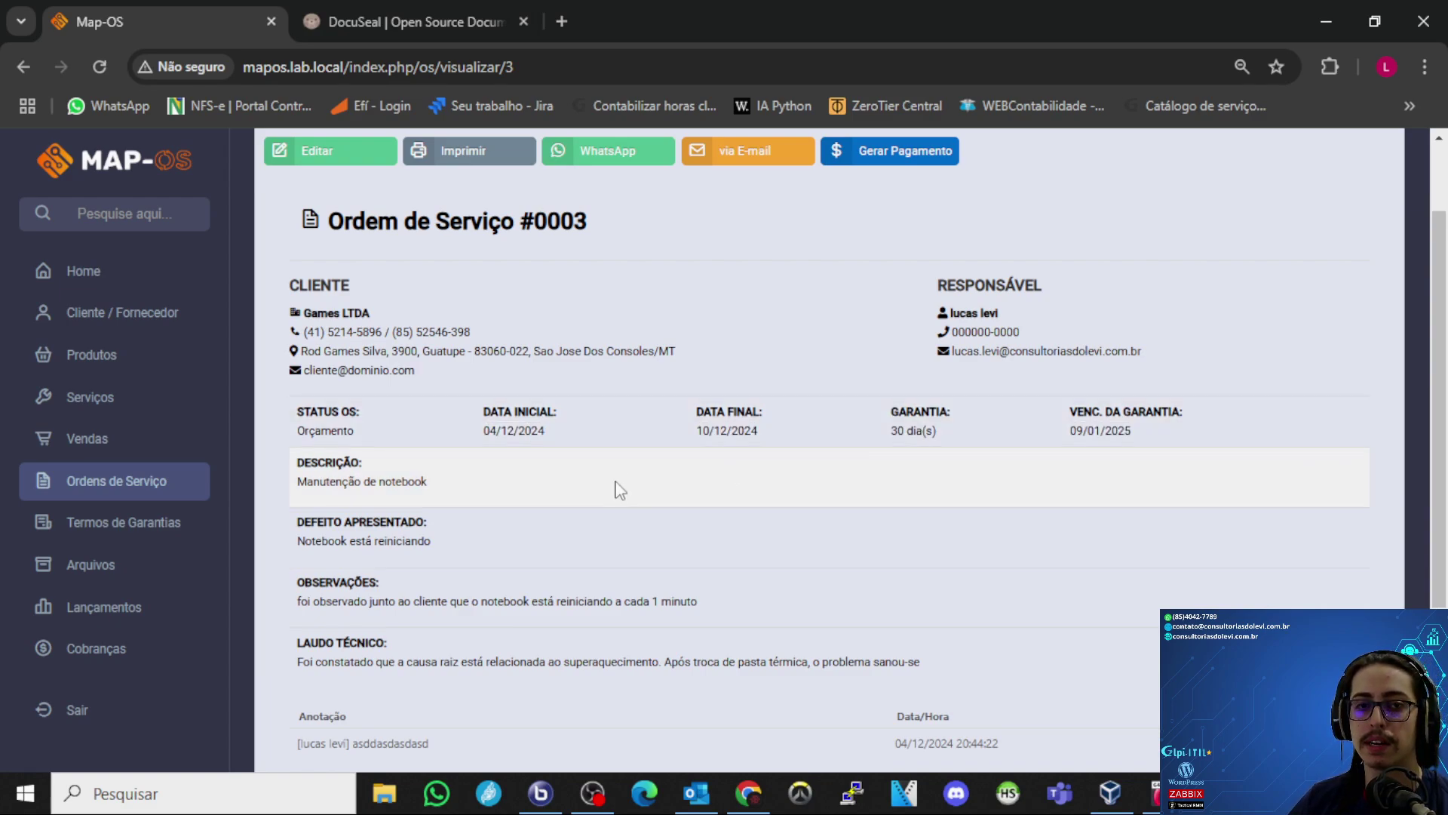
- Review the order's description, reported defect, observations, technical report, annotation and service lines
scroll(623, 498, down, 1)
drag(373, 416, 500, 412)
drag(325, 536, 470, 495)
scroll(568, 549, down, 2)
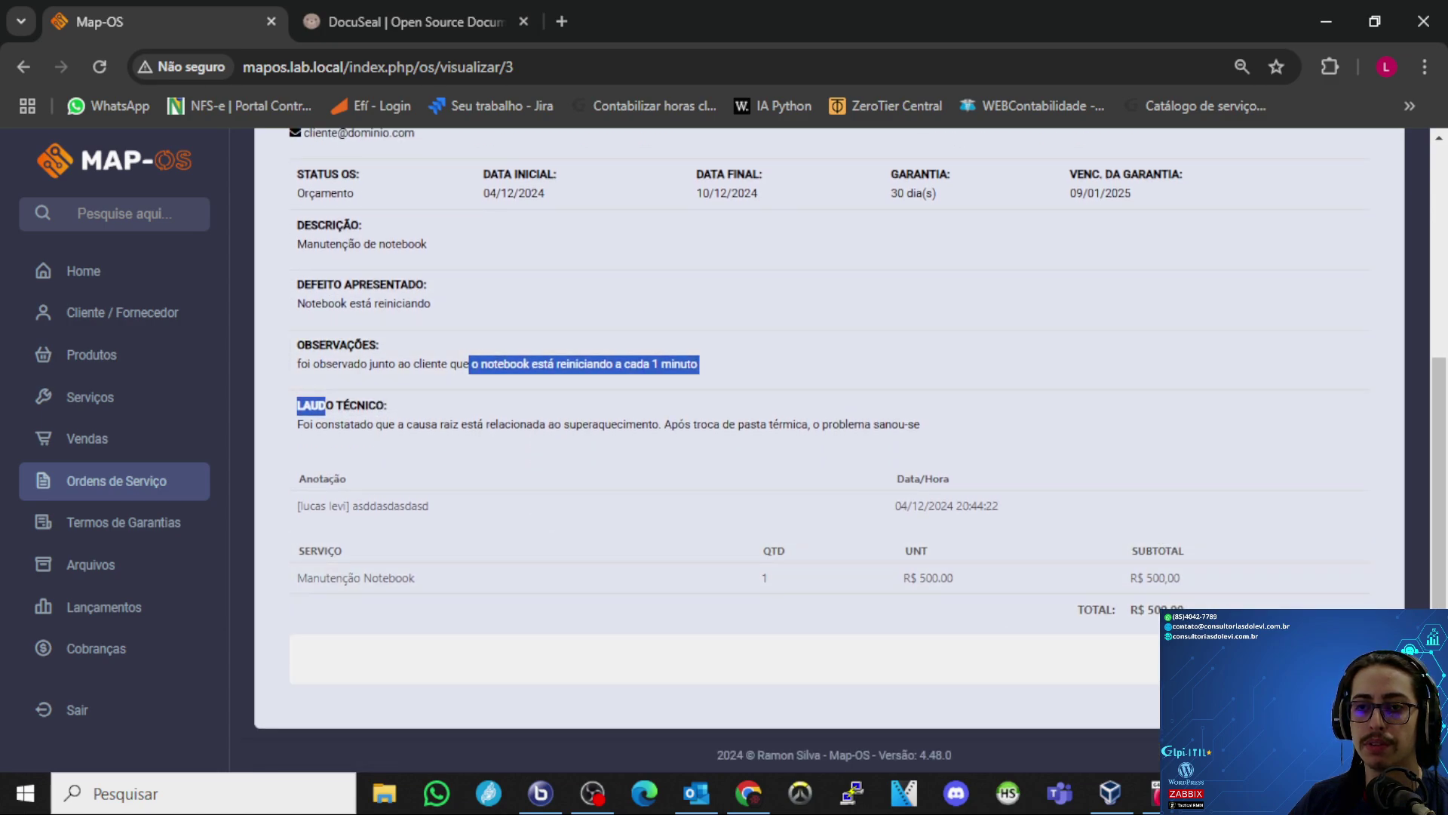
click(1222, 659)
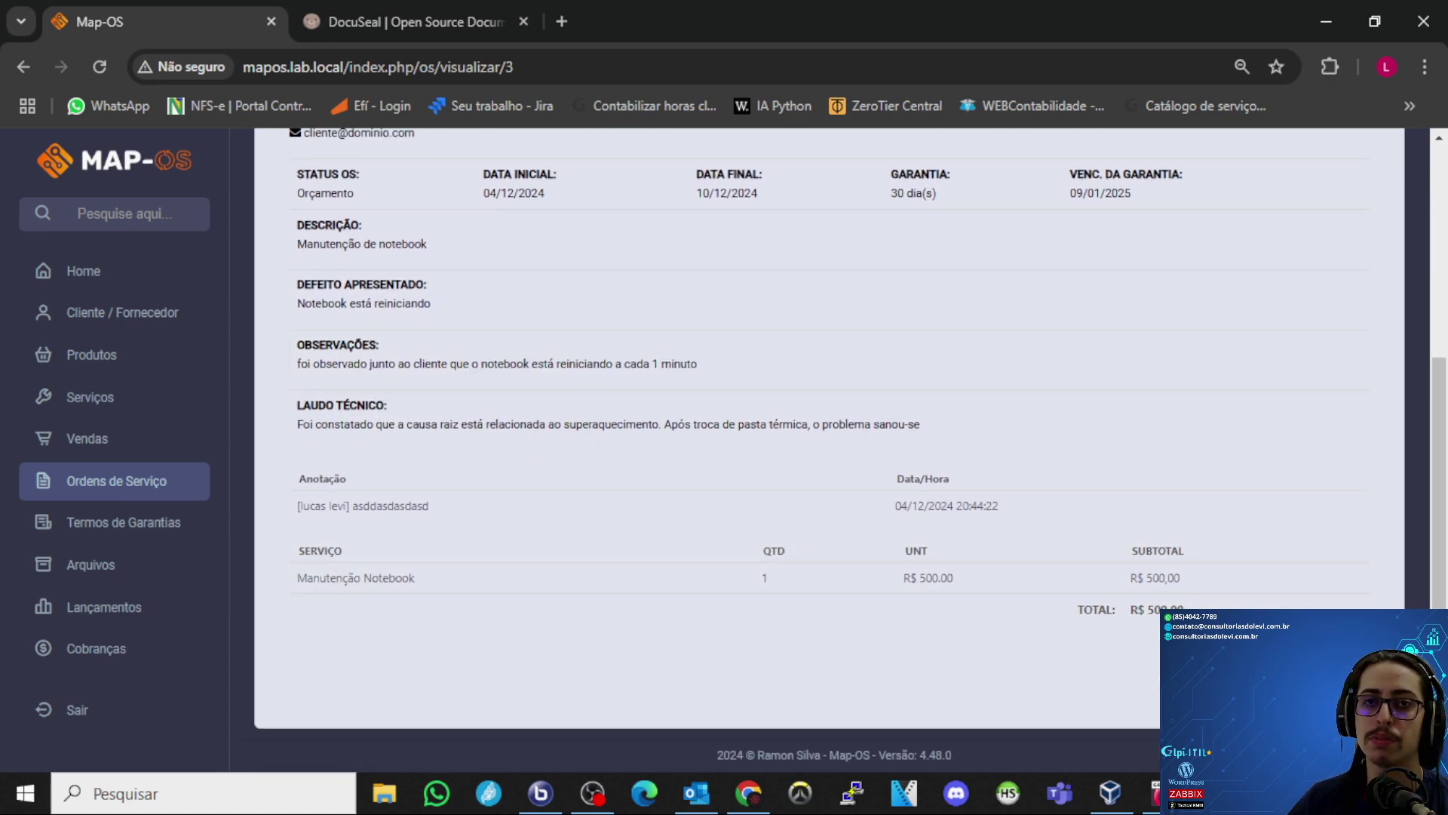
scroll(1068, 624, up, 5)
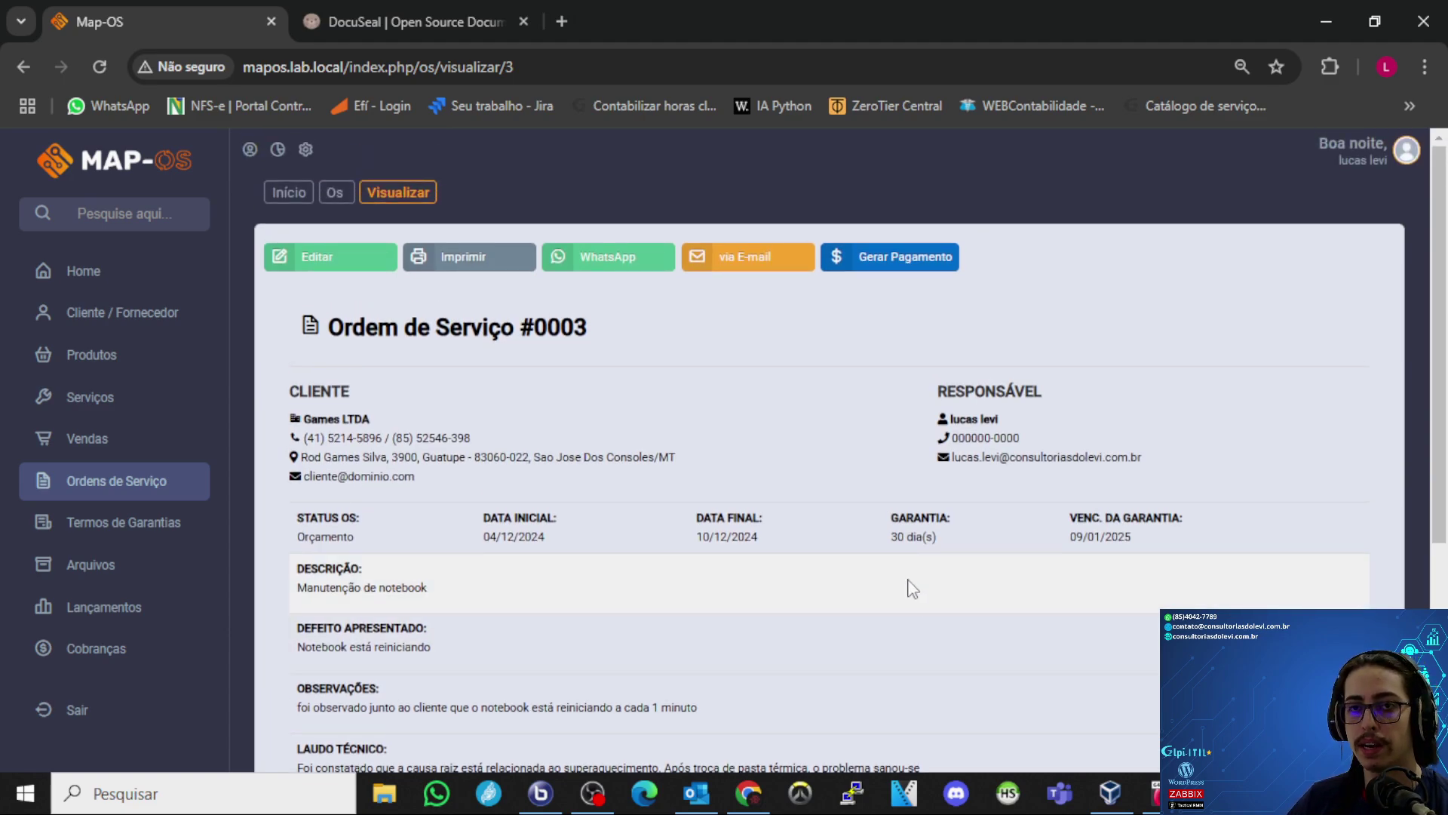
- Open the A4 print version of the service order, dismiss the print dialog and look over the document
click(471, 263)
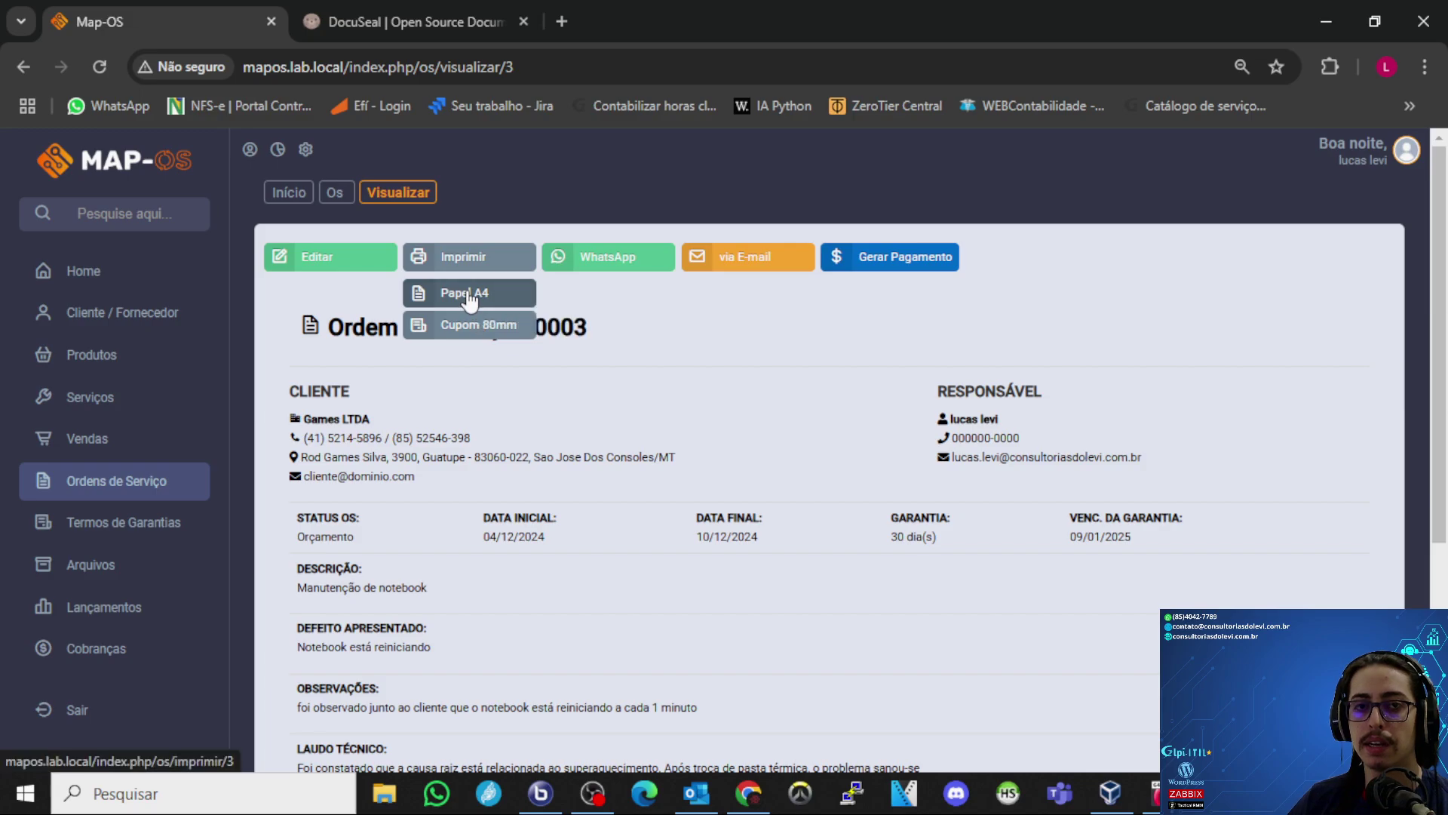
click(464, 292)
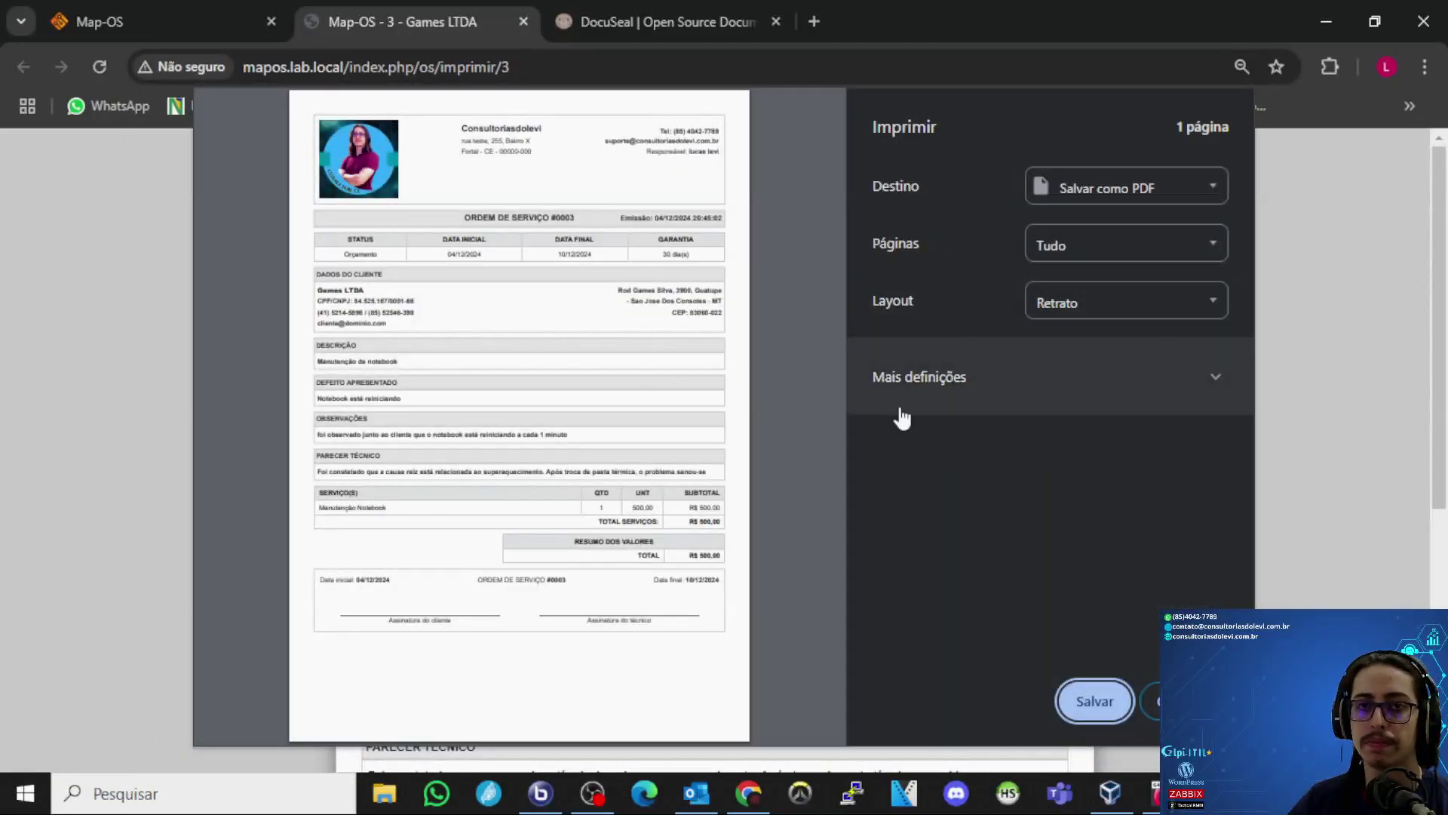
key(Escape)
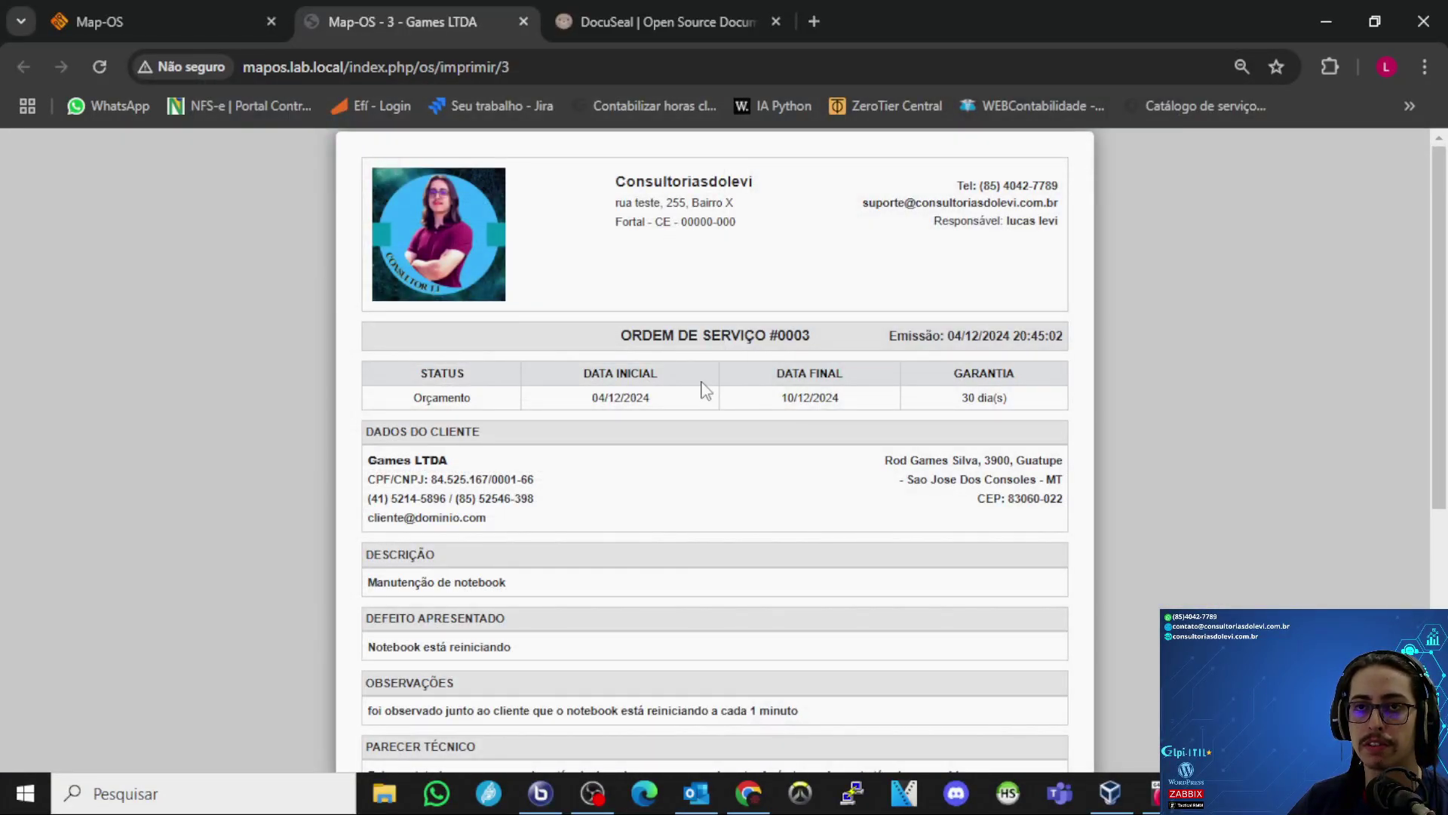
scroll(705, 390, down, 5)
scroll(707, 397, up, 5)
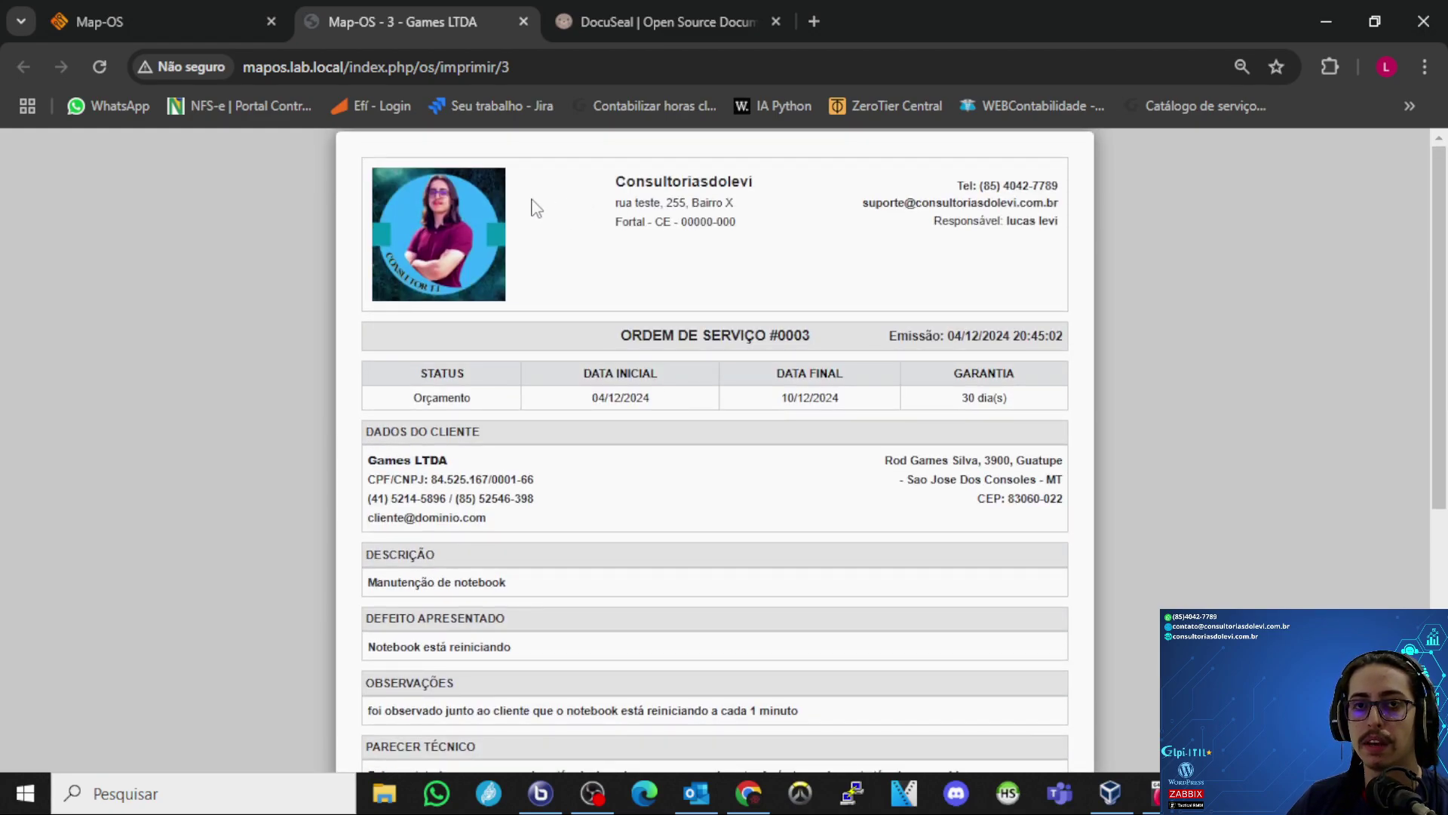
- Examine the company name, address, phone, e-mail and responsible person in the header of the printable order
drag(634, 175, 1012, 249)
click(1052, 224)
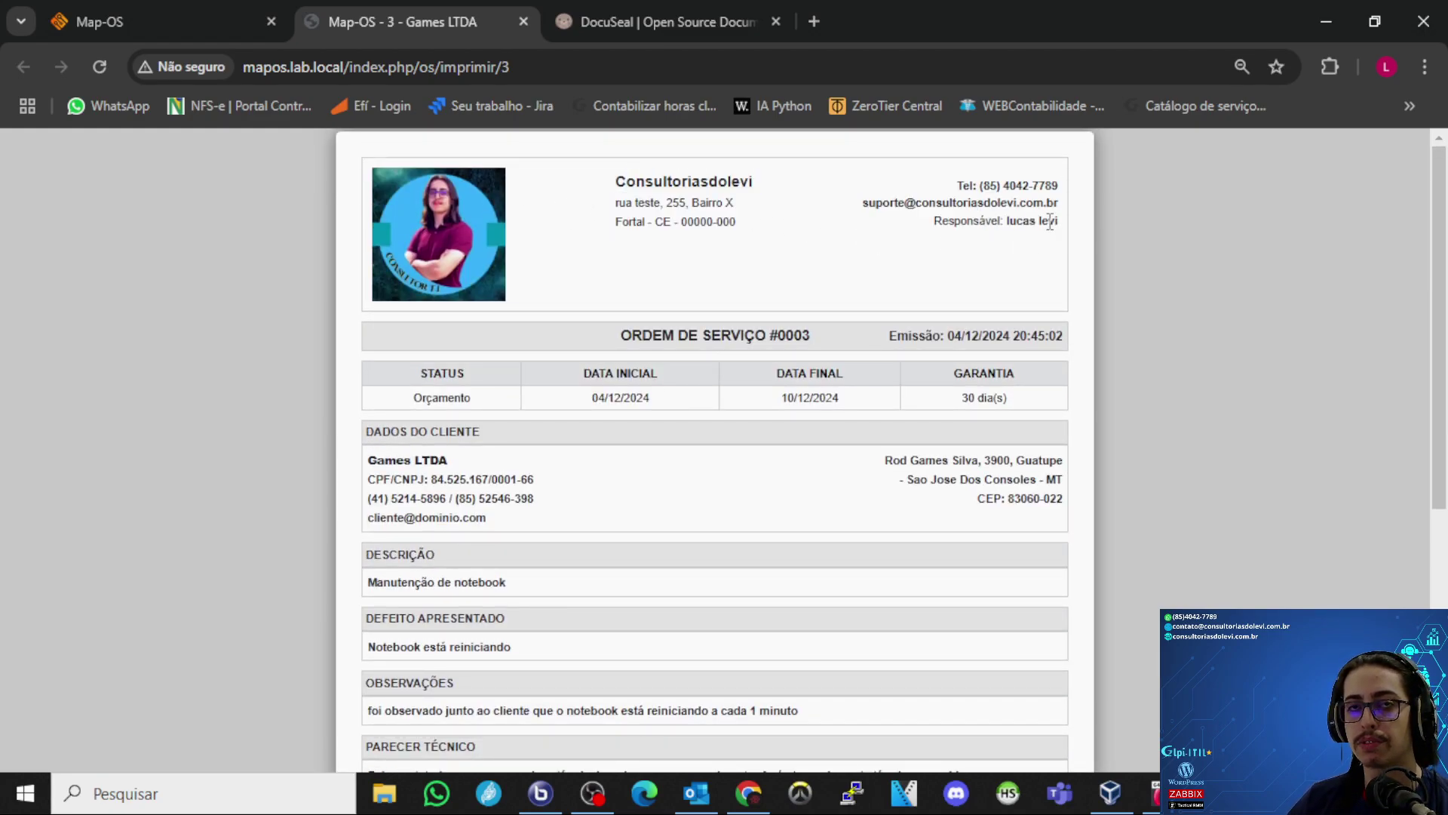
drag(617, 183, 827, 173)
click(827, 172)
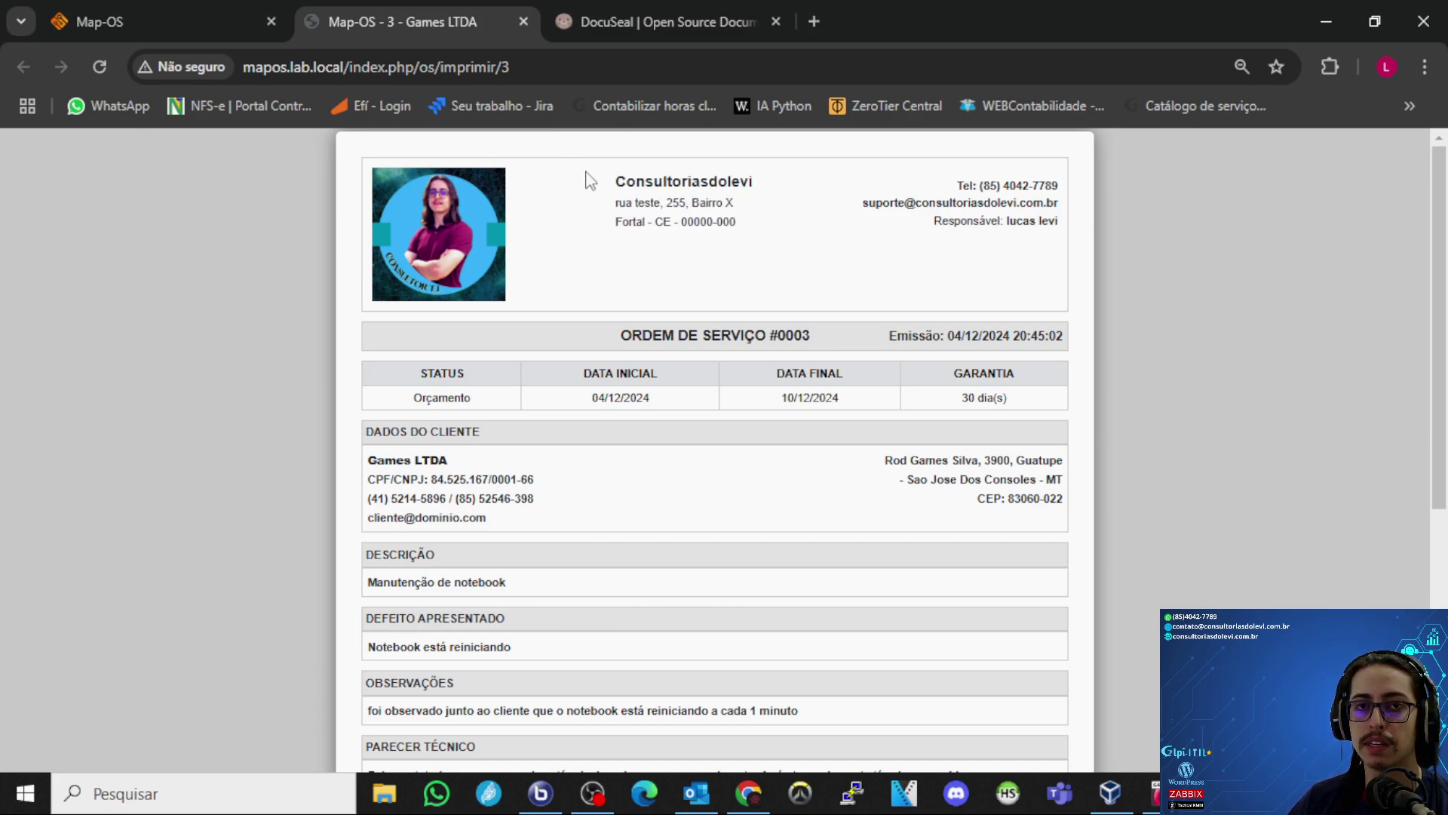
drag(626, 202, 1085, 183)
click(912, 196)
click(907, 192)
click(1038, 187)
click(988, 185)
drag(990, 185, 1054, 177)
click(959, 200)
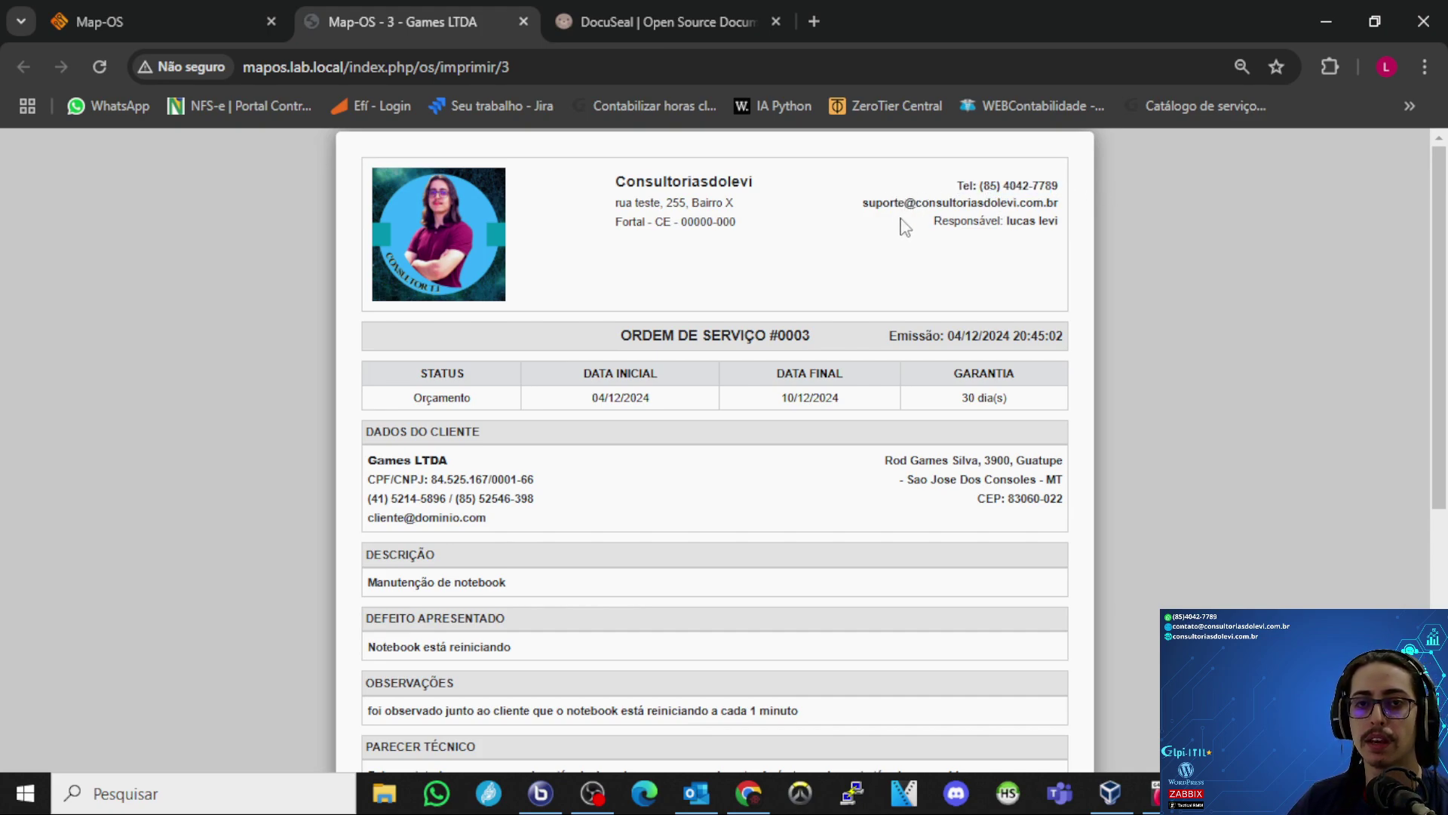
- Examine the printable order's number, issue date, description, reported defect and observations
drag(674, 335, 793, 330)
click(794, 330)
drag(890, 331, 963, 330)
click(973, 330)
scroll(420, 415, down, 5)
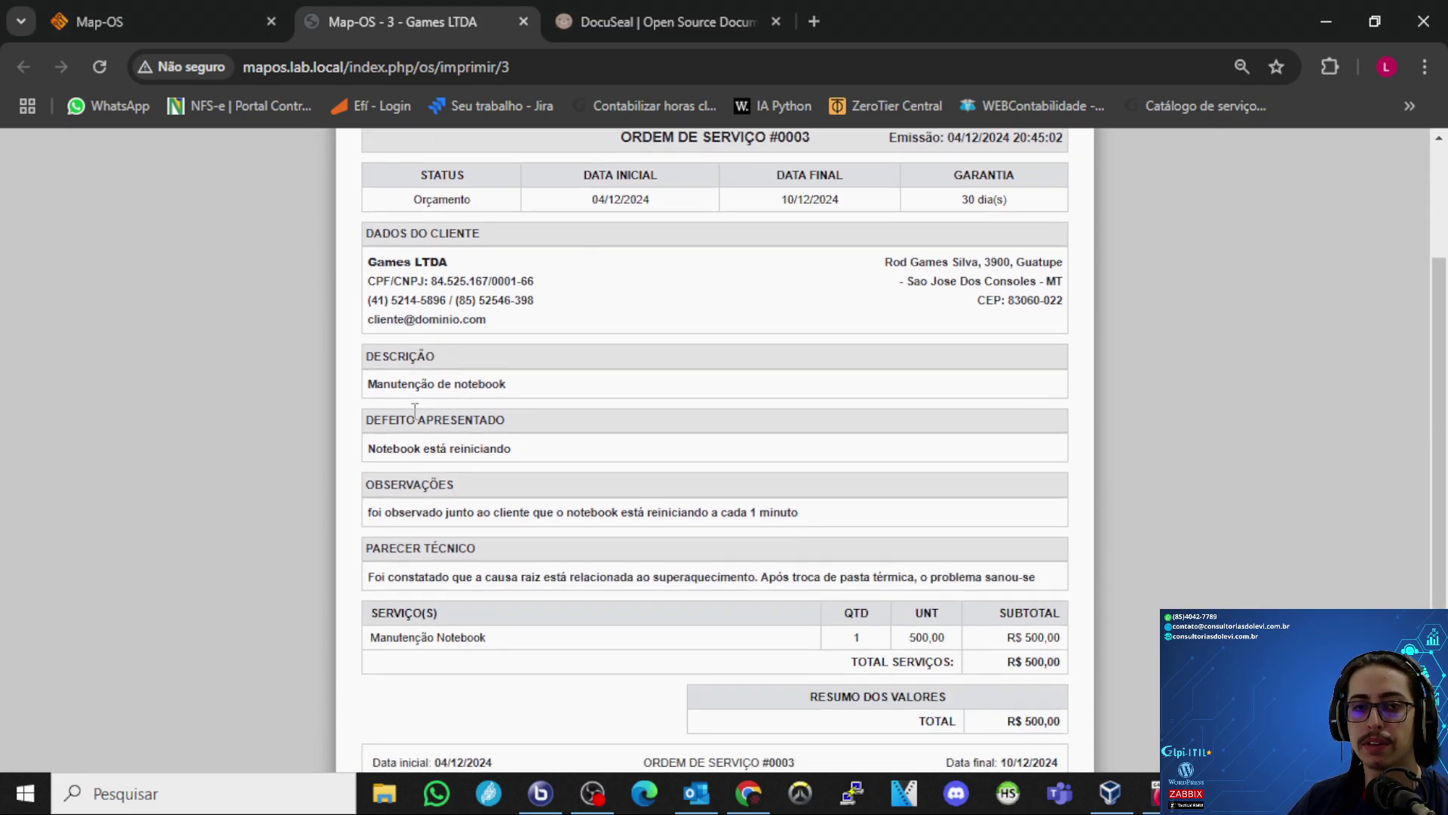
scroll(426, 372, up, 2)
drag(410, 359, 547, 360)
click(429, 434)
drag(446, 424, 536, 423)
click(544, 429)
drag(483, 491, 663, 480)
click(662, 480)
- Examine the client and technician signature fields in the footer of the printable order
scroll(620, 471, down, 1)
scroll(623, 476, down, 2)
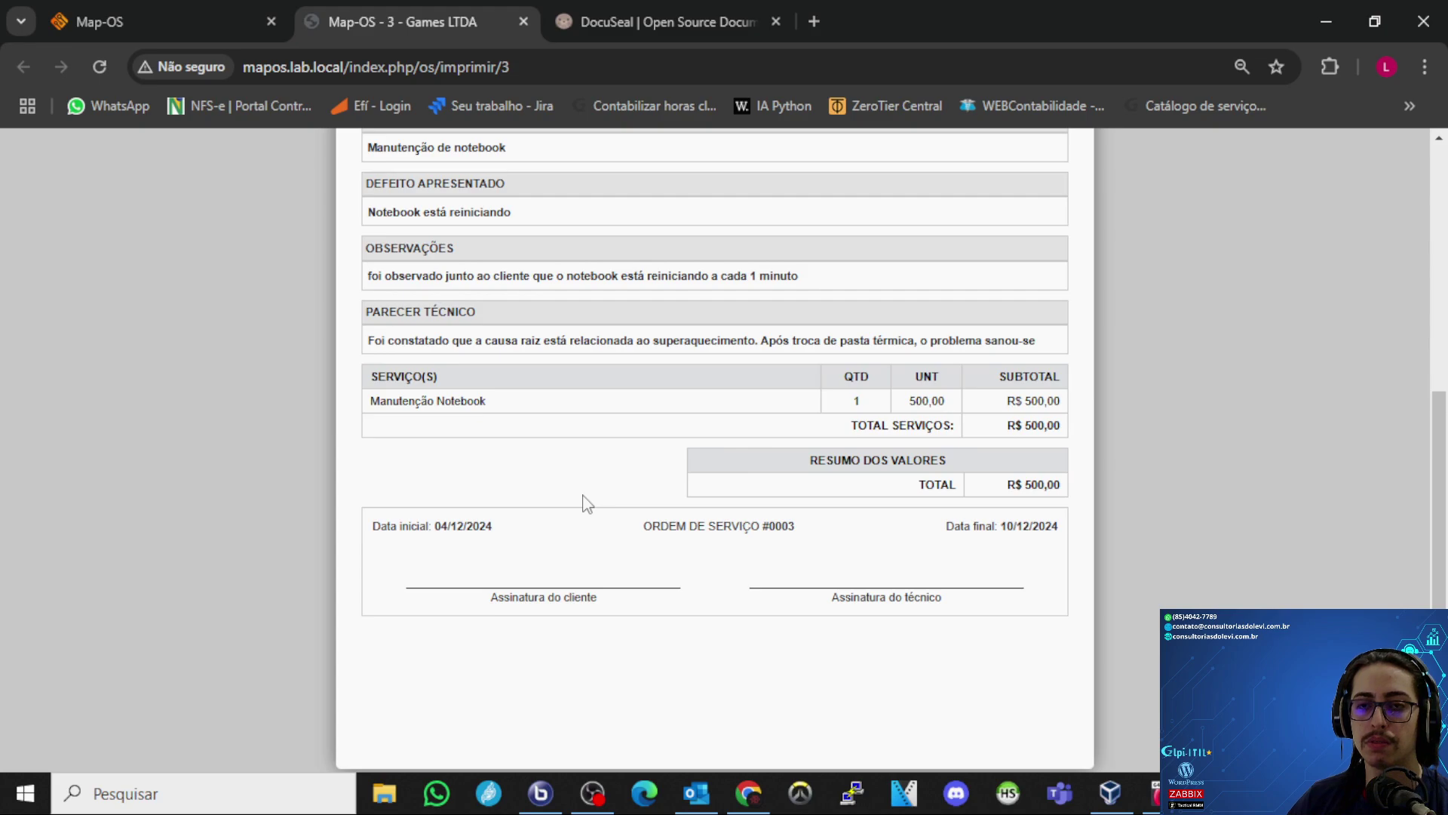
mouse_move(490, 599)
mouse_down()
mouse_move(594, 596)
mouse_move(487, 605)
mouse_up()
click(520, 608)
drag(821, 599, 960, 601)
click(889, 620)
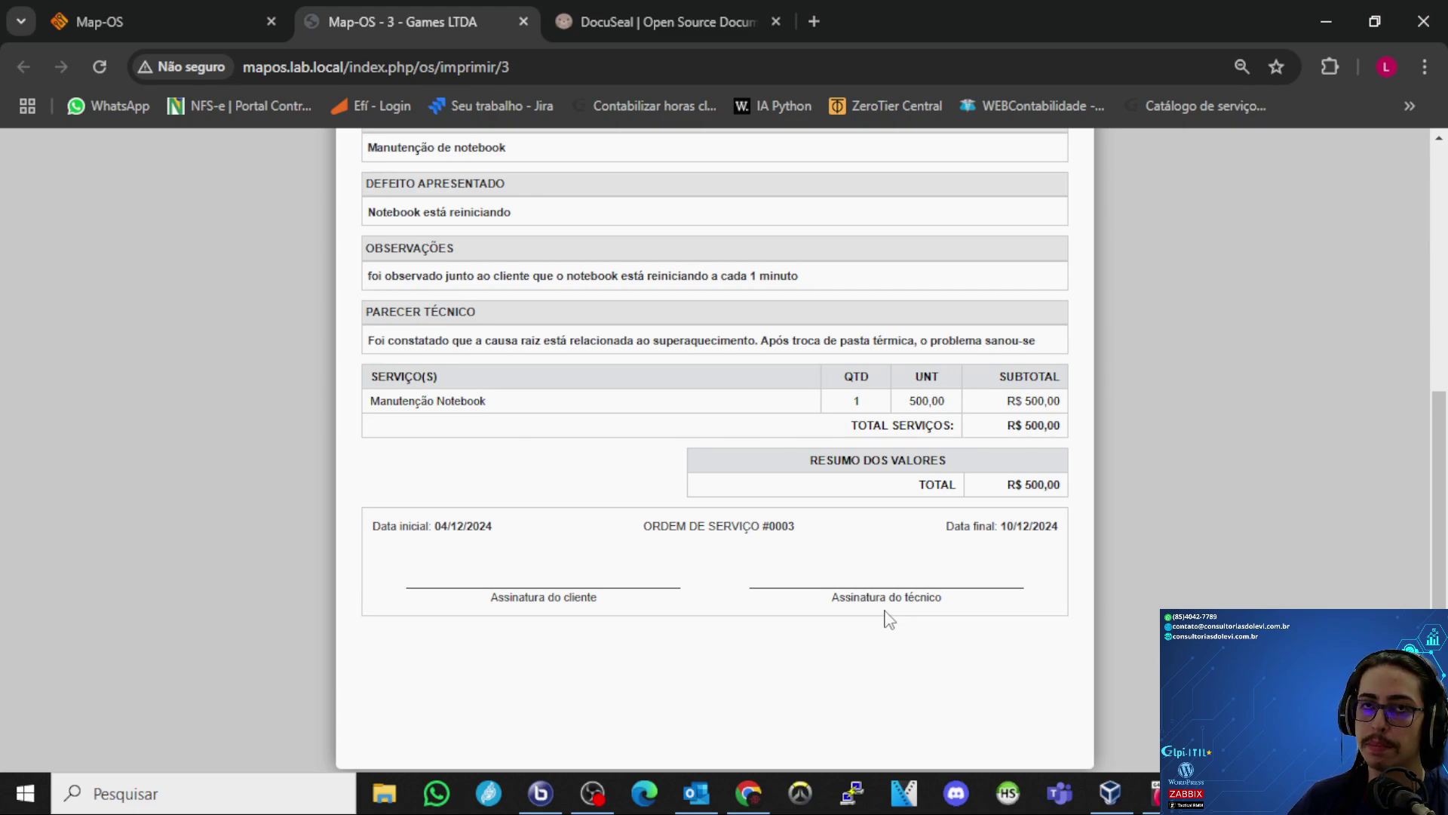
scroll(879, 610, up, 5)
scroll(868, 607, down, 5)
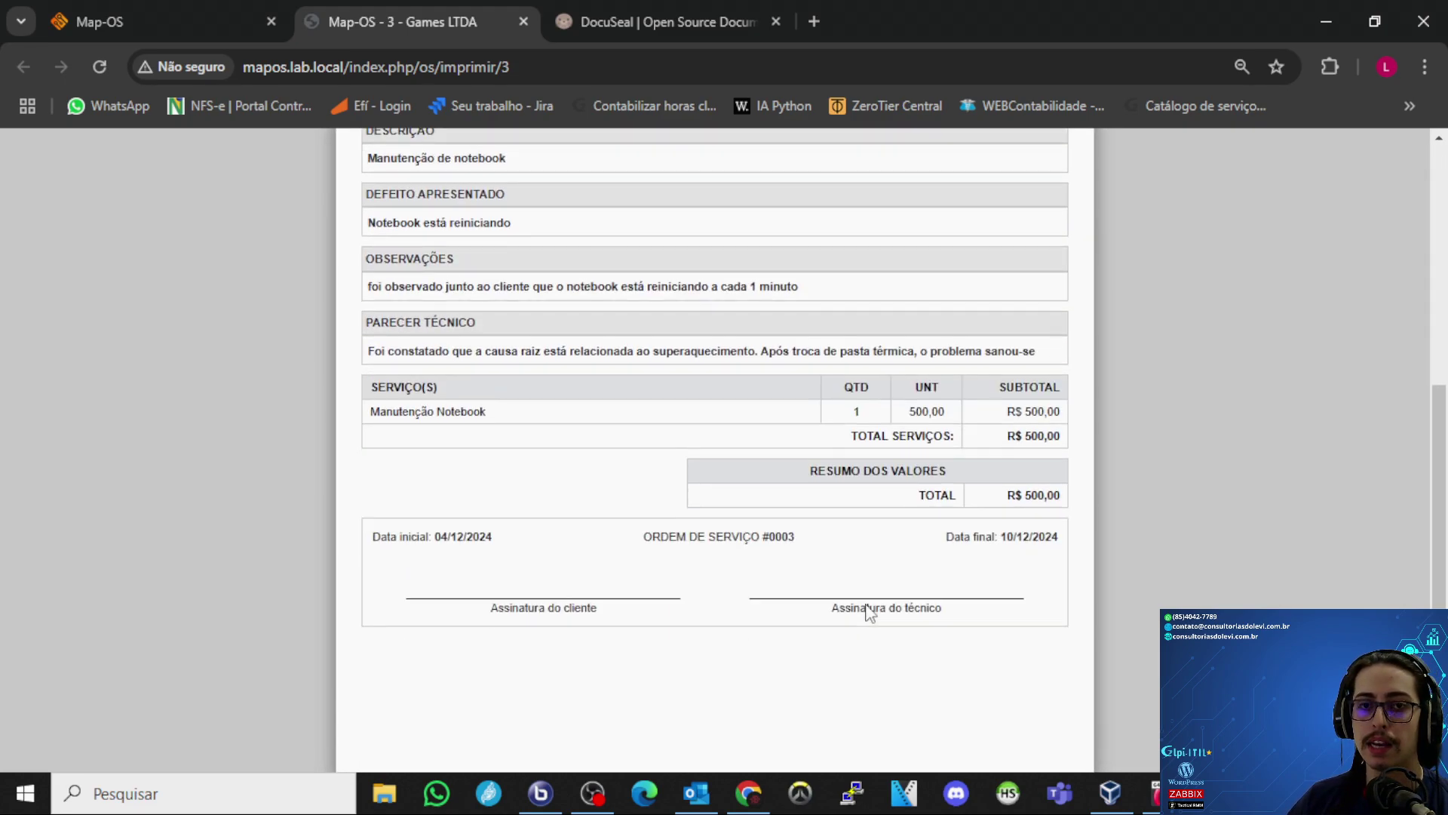
scroll(868, 604, up, 5)
scroll(868, 603, down, 5)
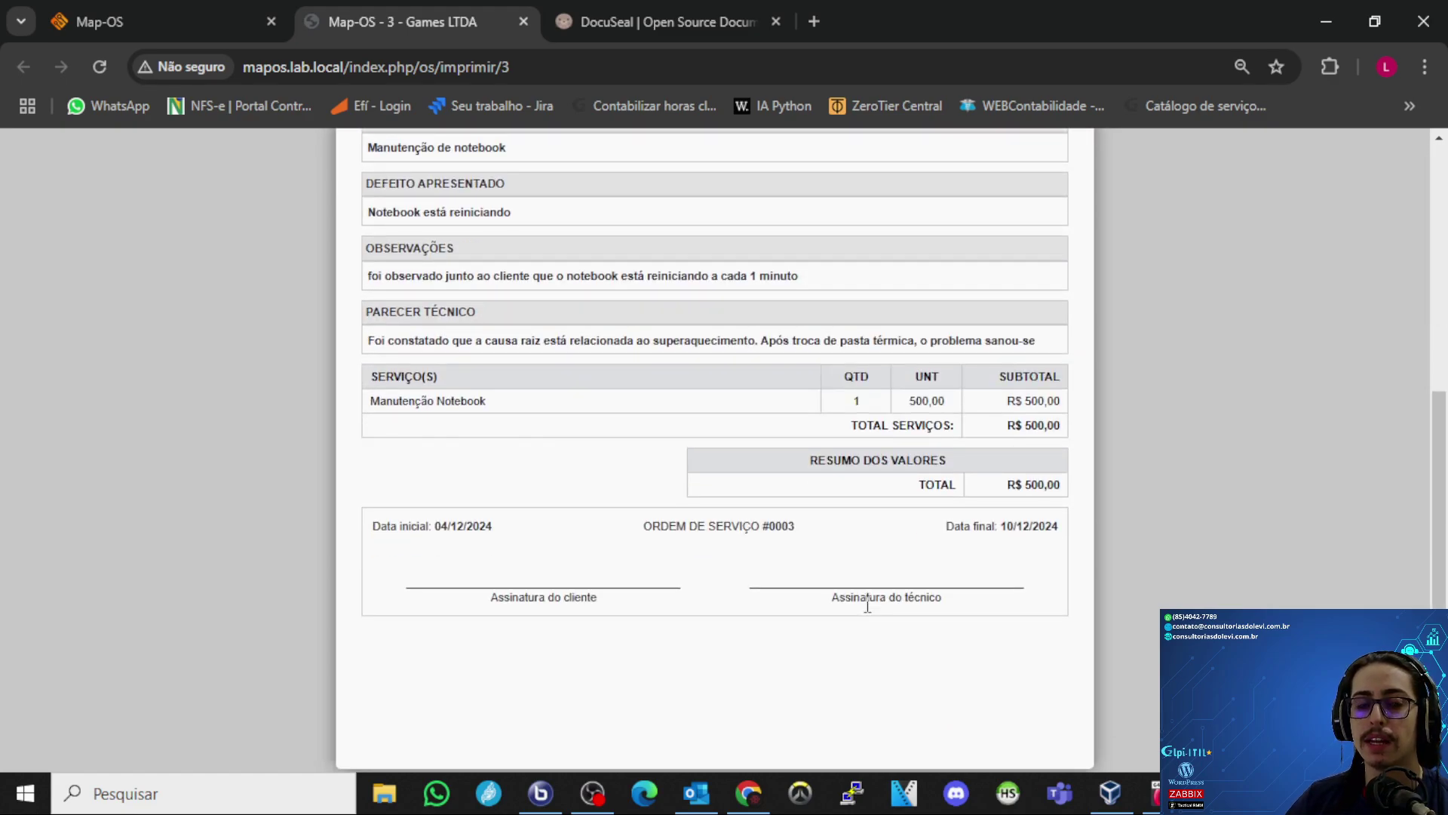
scroll(603, 379, up, 5)
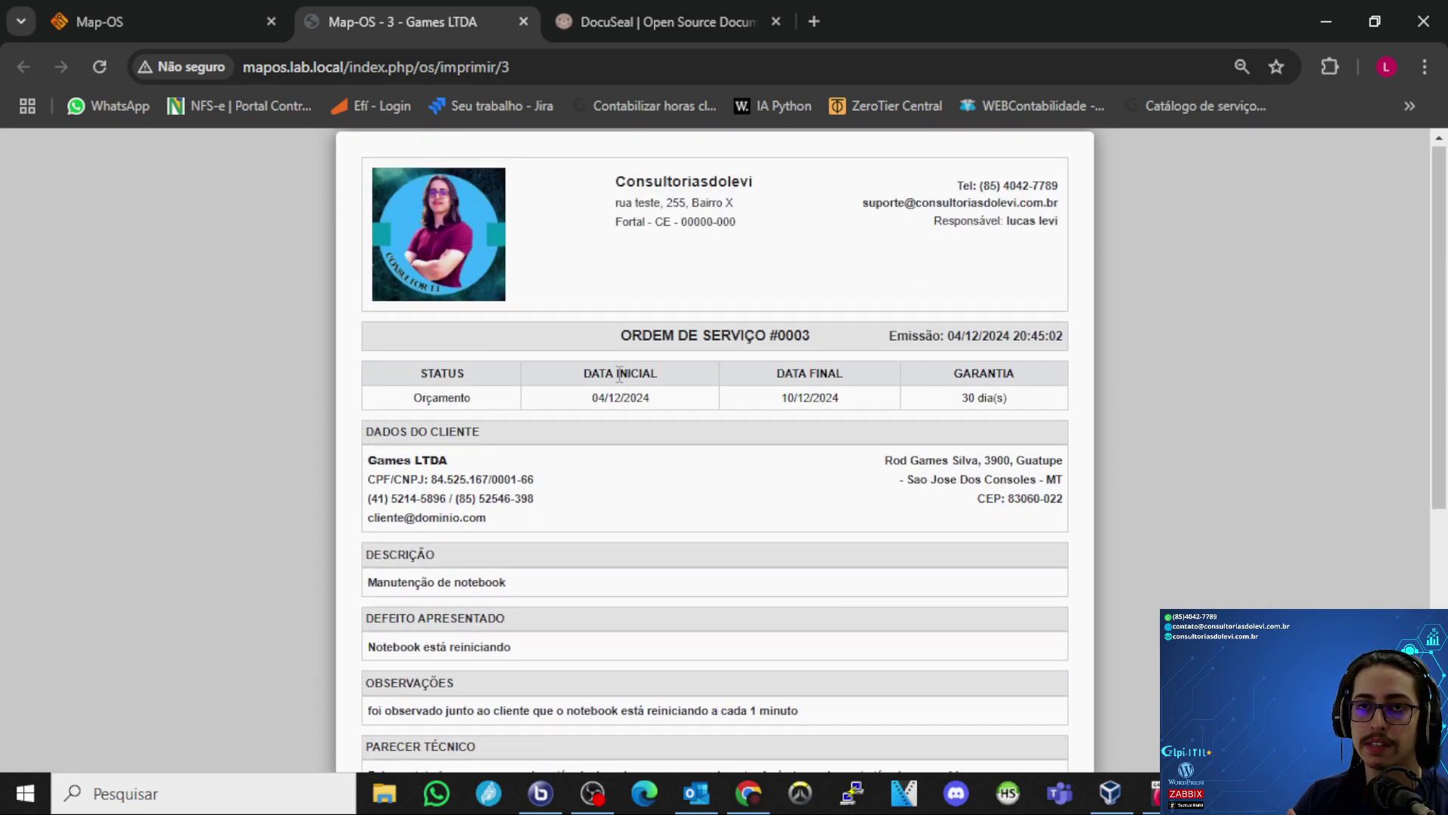
- Check the list of service orders, and return to the printable order to review it from header to signature fields
click(212, 6)
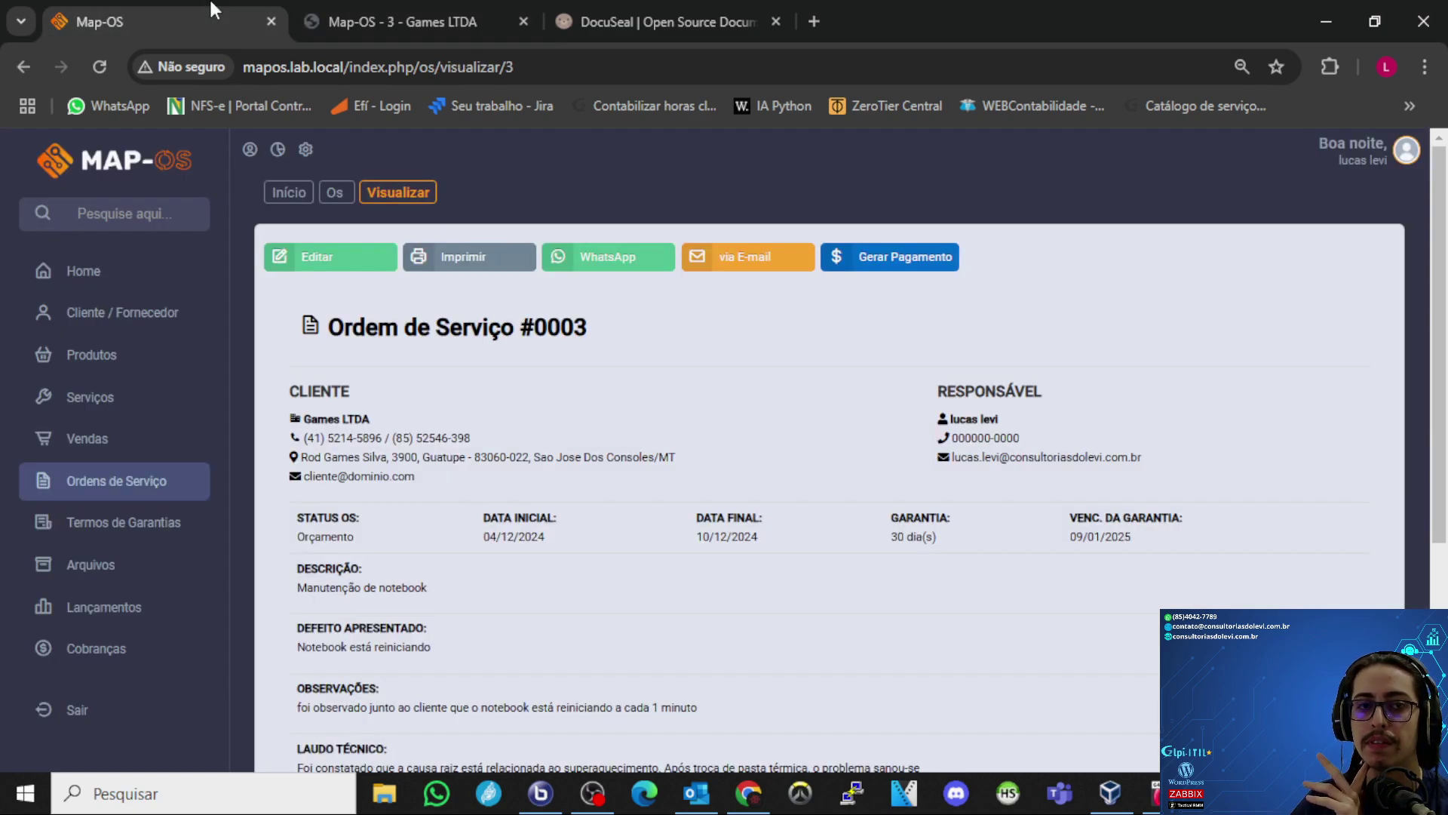
click(141, 481)
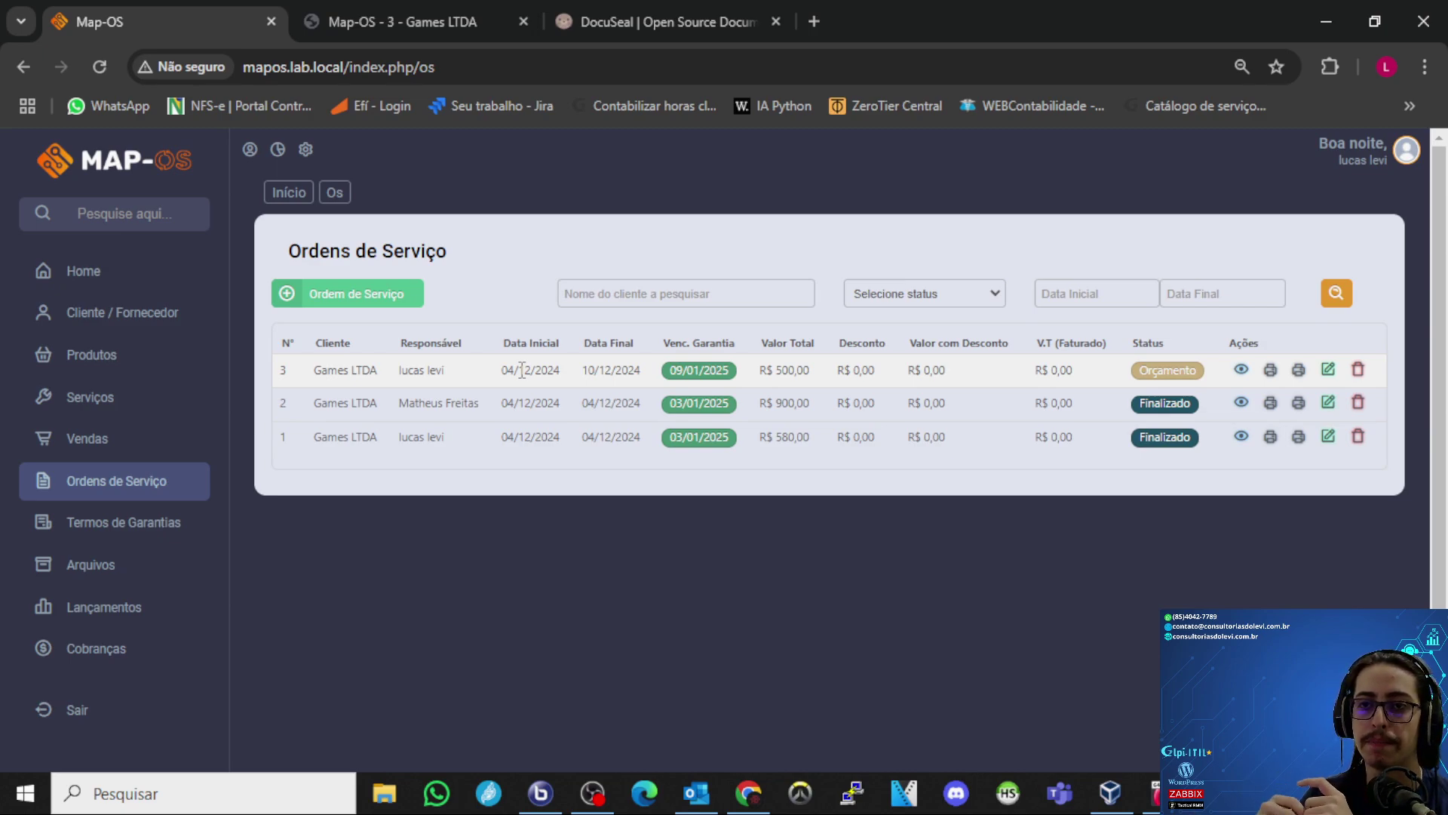
click(460, 21)
scroll(381, 486, down, 5)
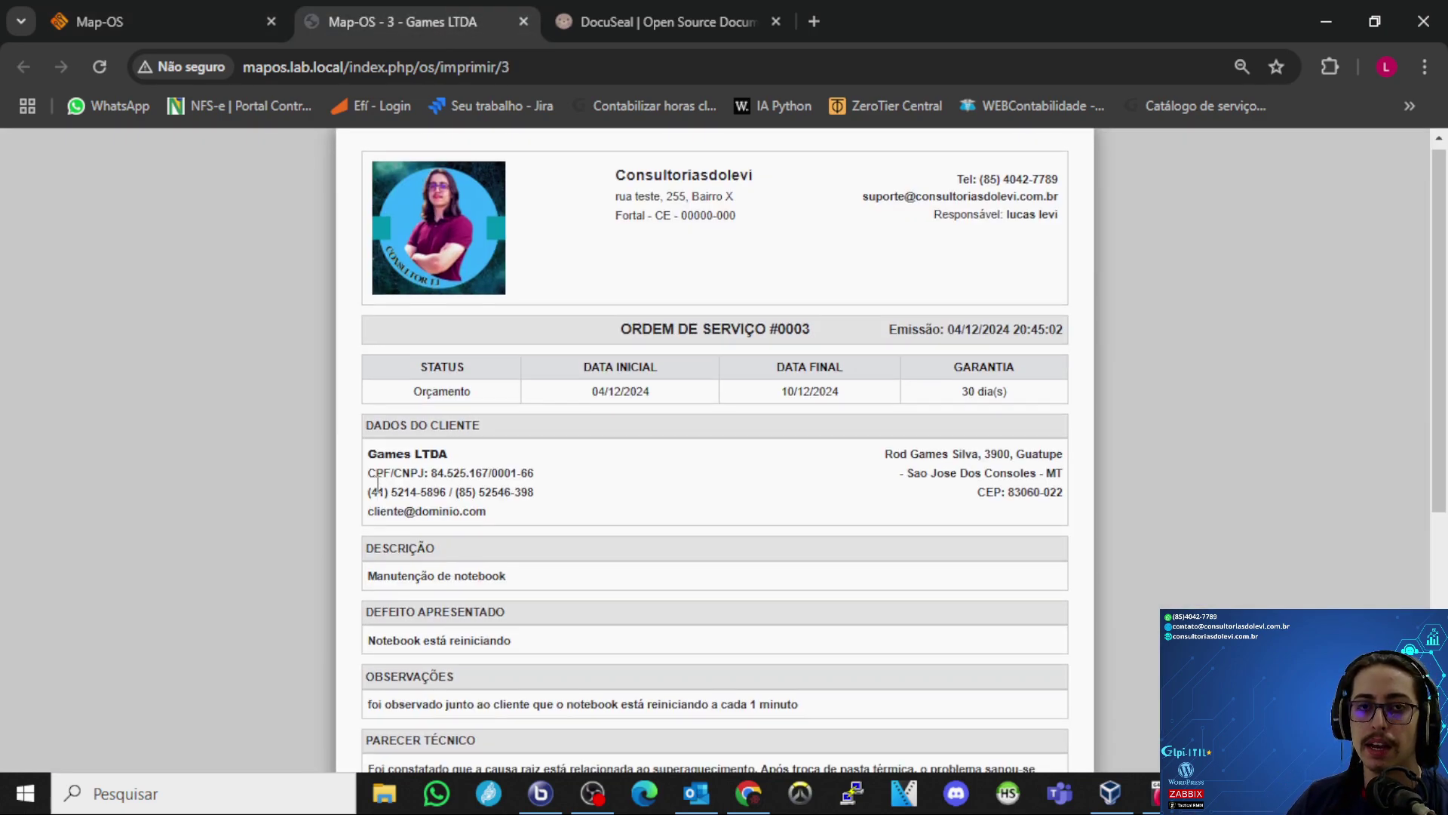
scroll(381, 487, up, 5)
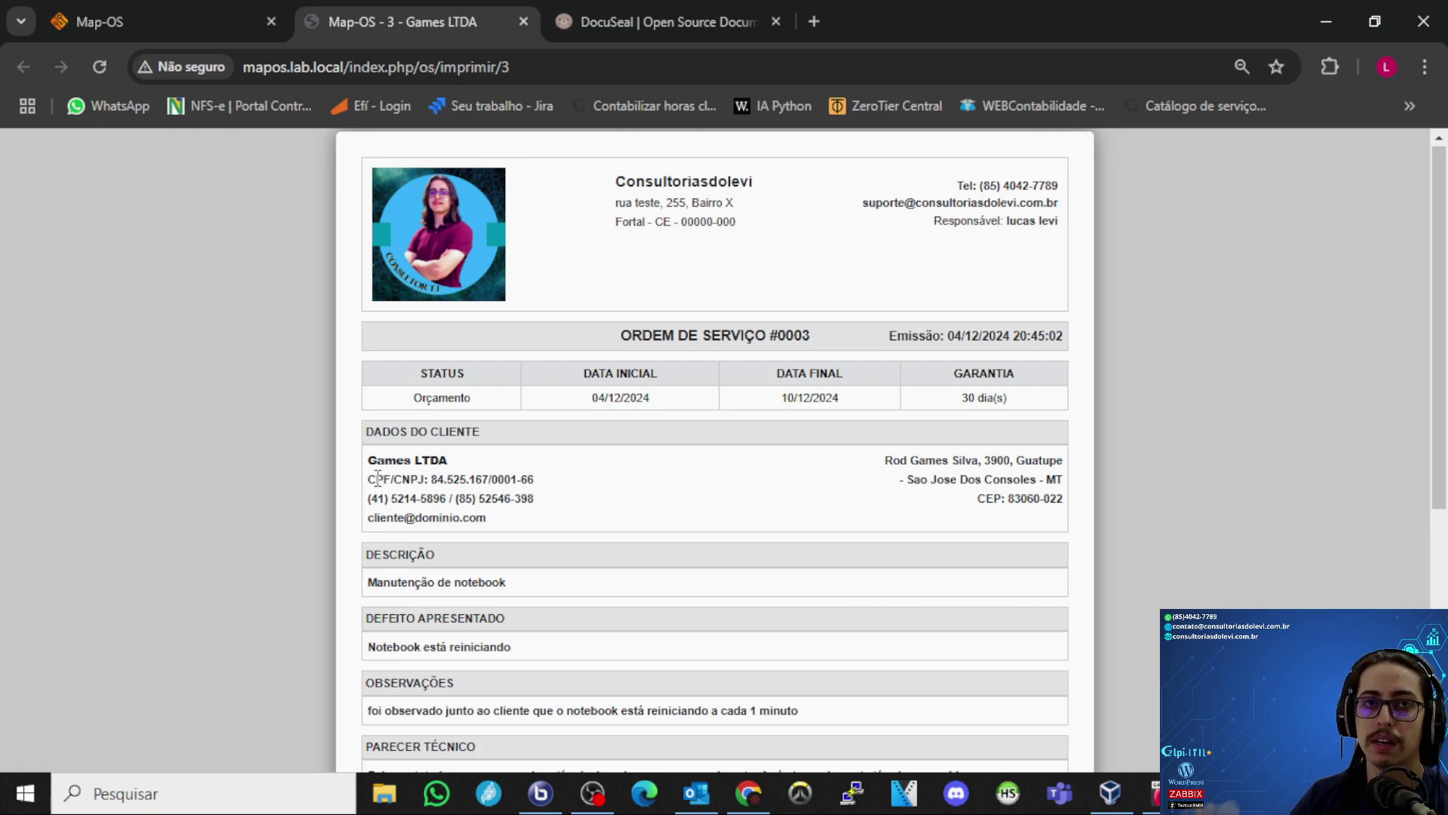
scroll(388, 483, down, 5)
scroll(391, 559, up, 5)
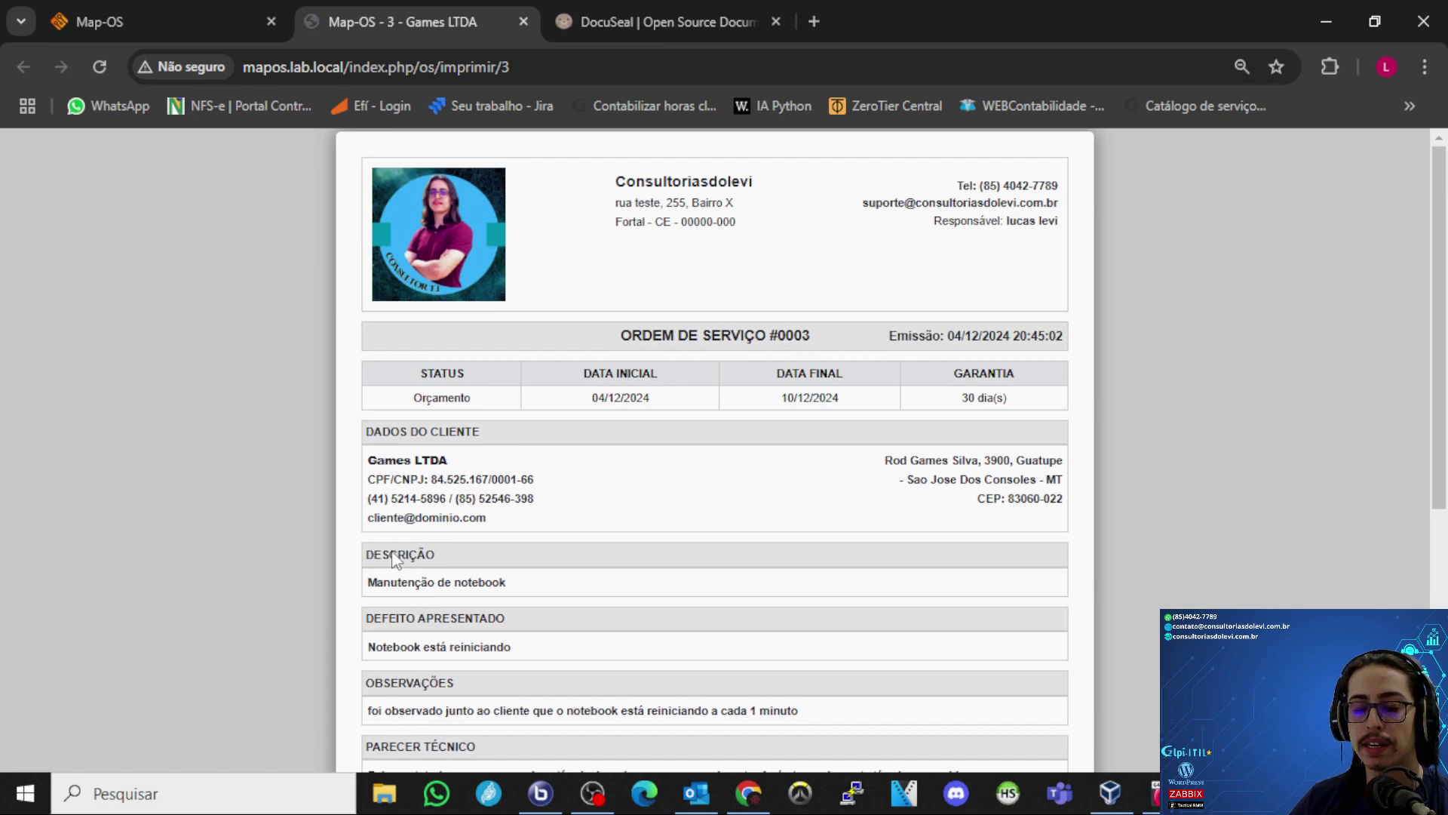
scroll(393, 553, down, 5)
scroll(393, 555, up, 5)
scroll(393, 557, down, 5)
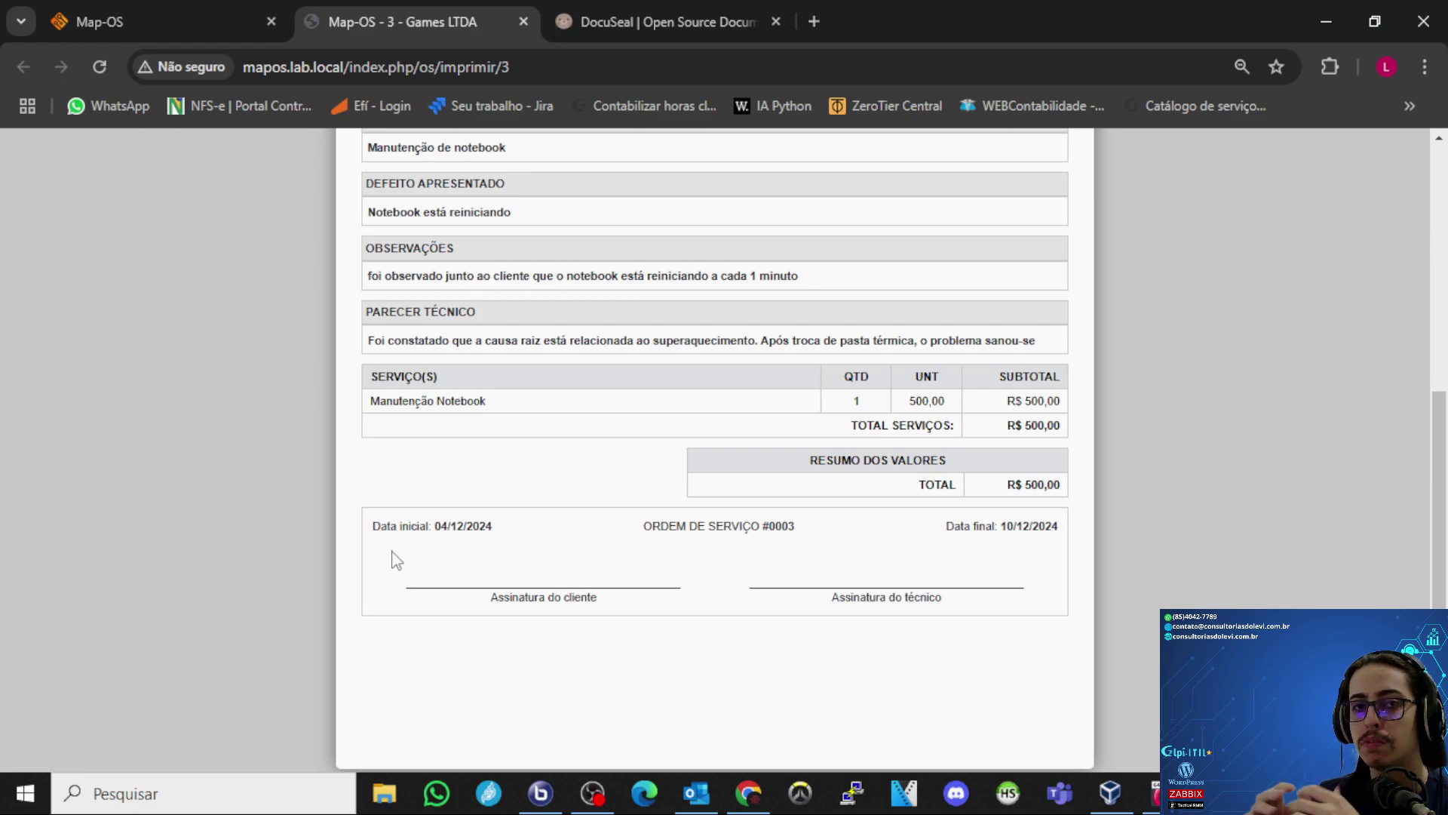
scroll(411, 529, up, 5)
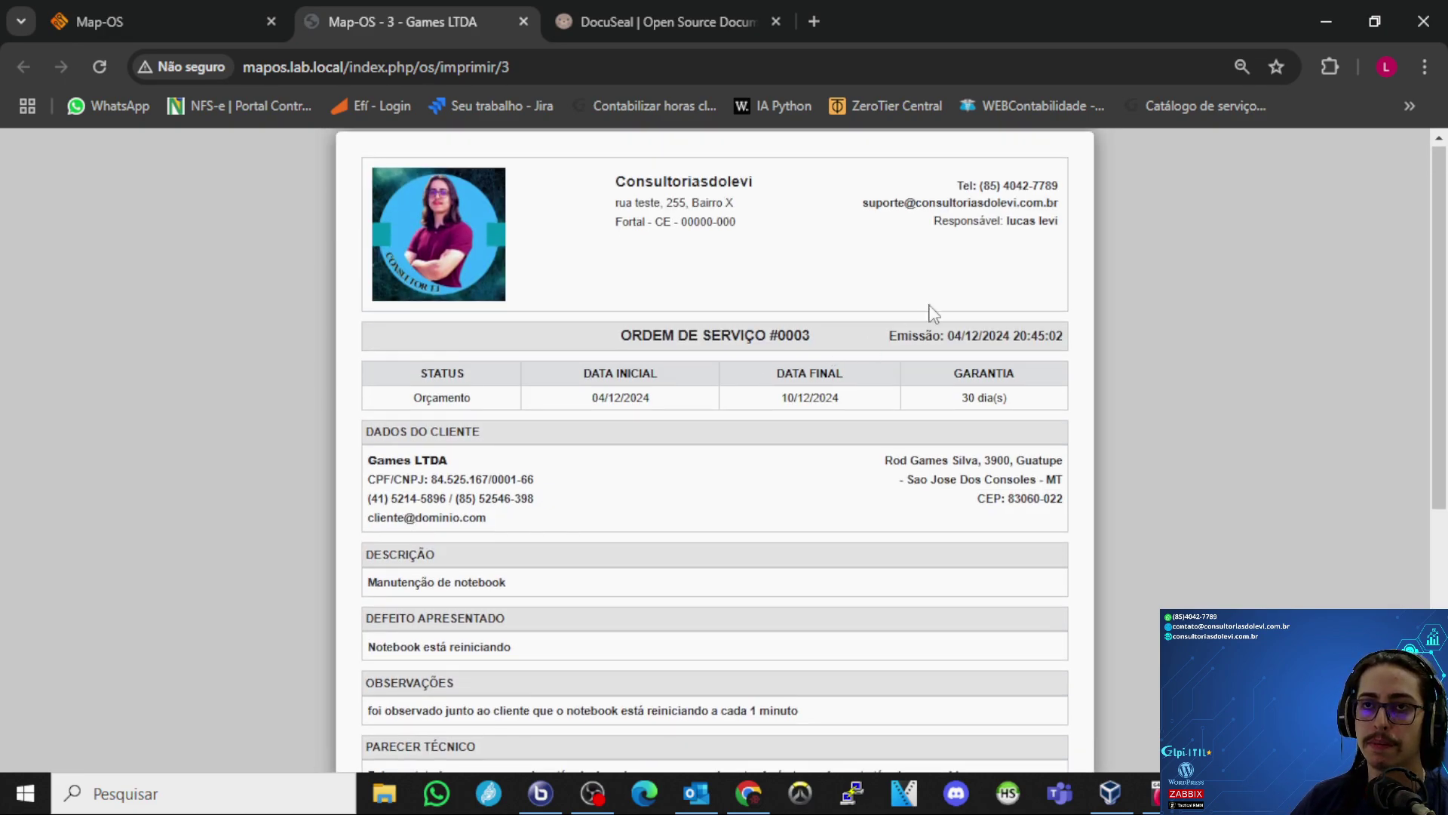
scroll(713, 260, down, 5)
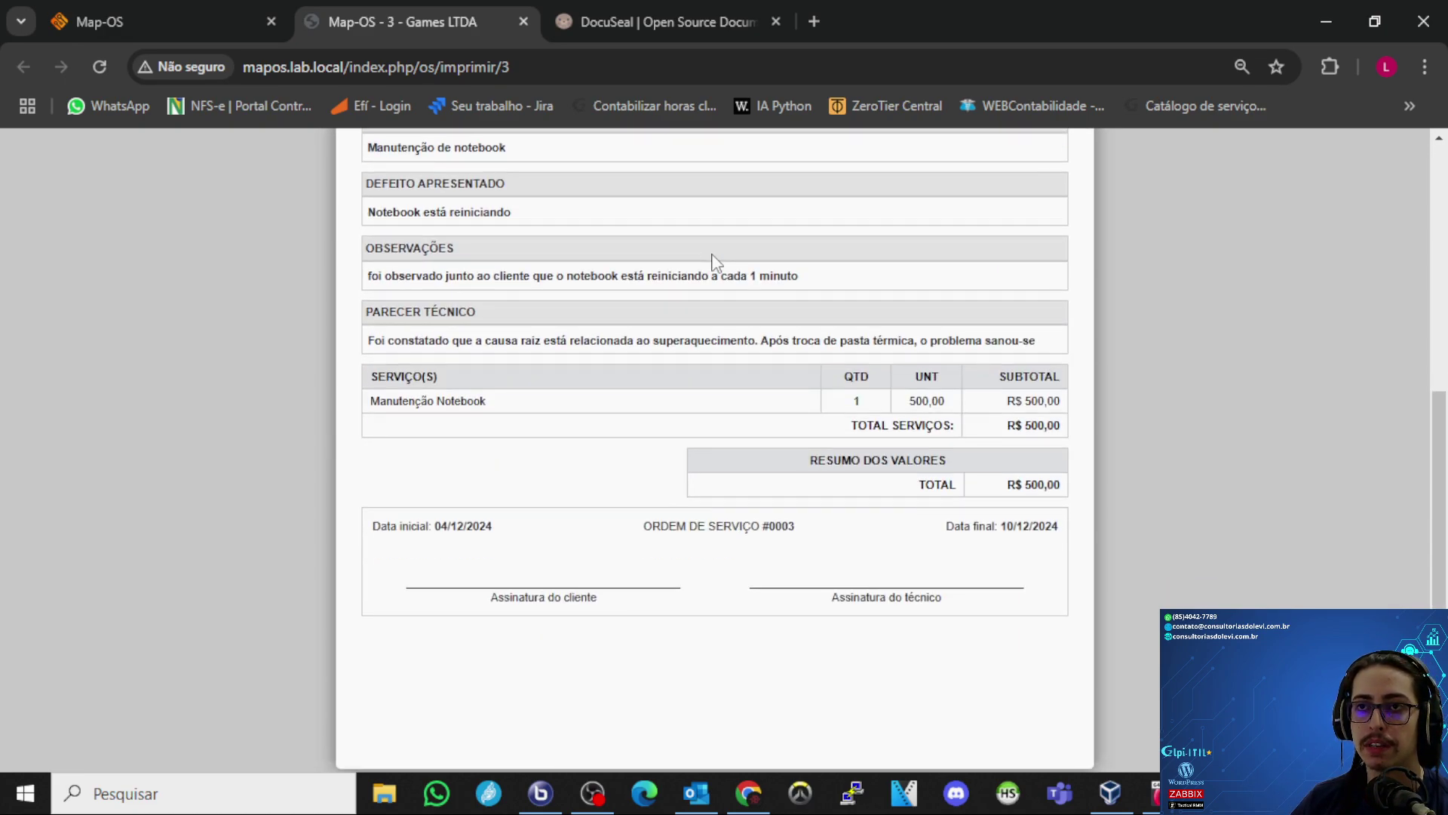
- Save the printable service order as the PDF file "Map-OS - 3 - Games LTDA.pdf", keeping all pages in portrait layout
key(ctrl+p)
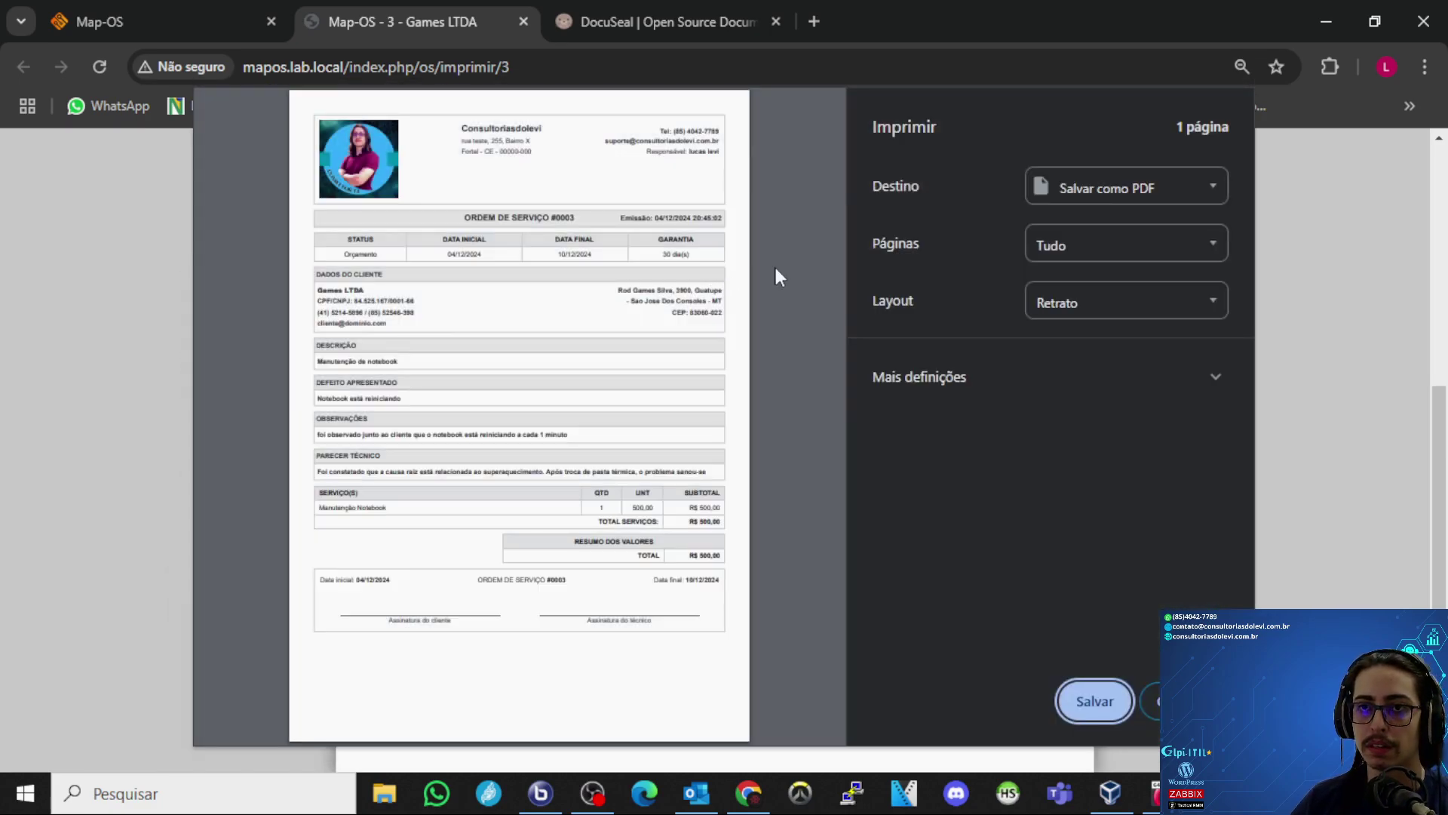
click(1094, 701)
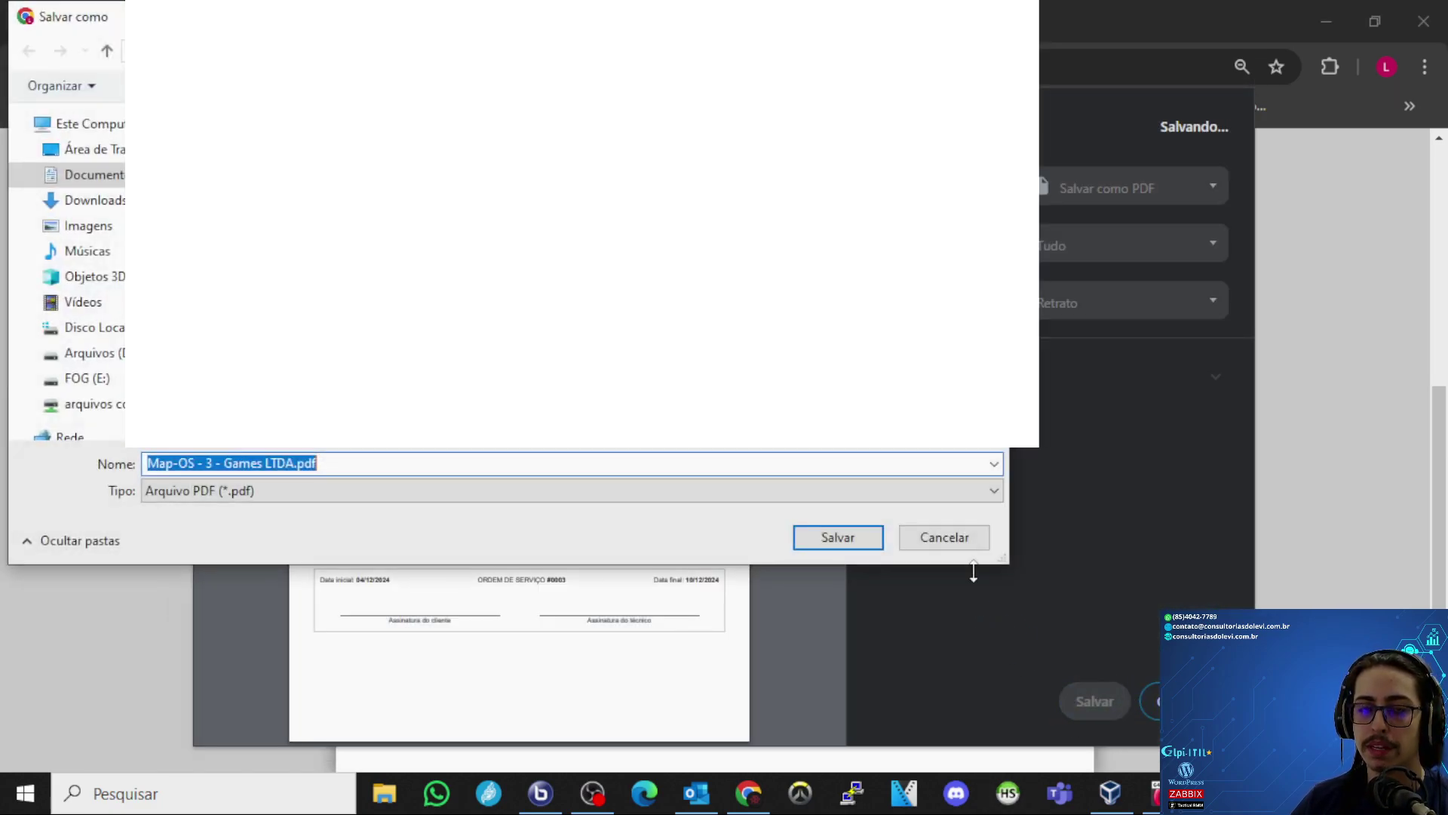
key(Return)
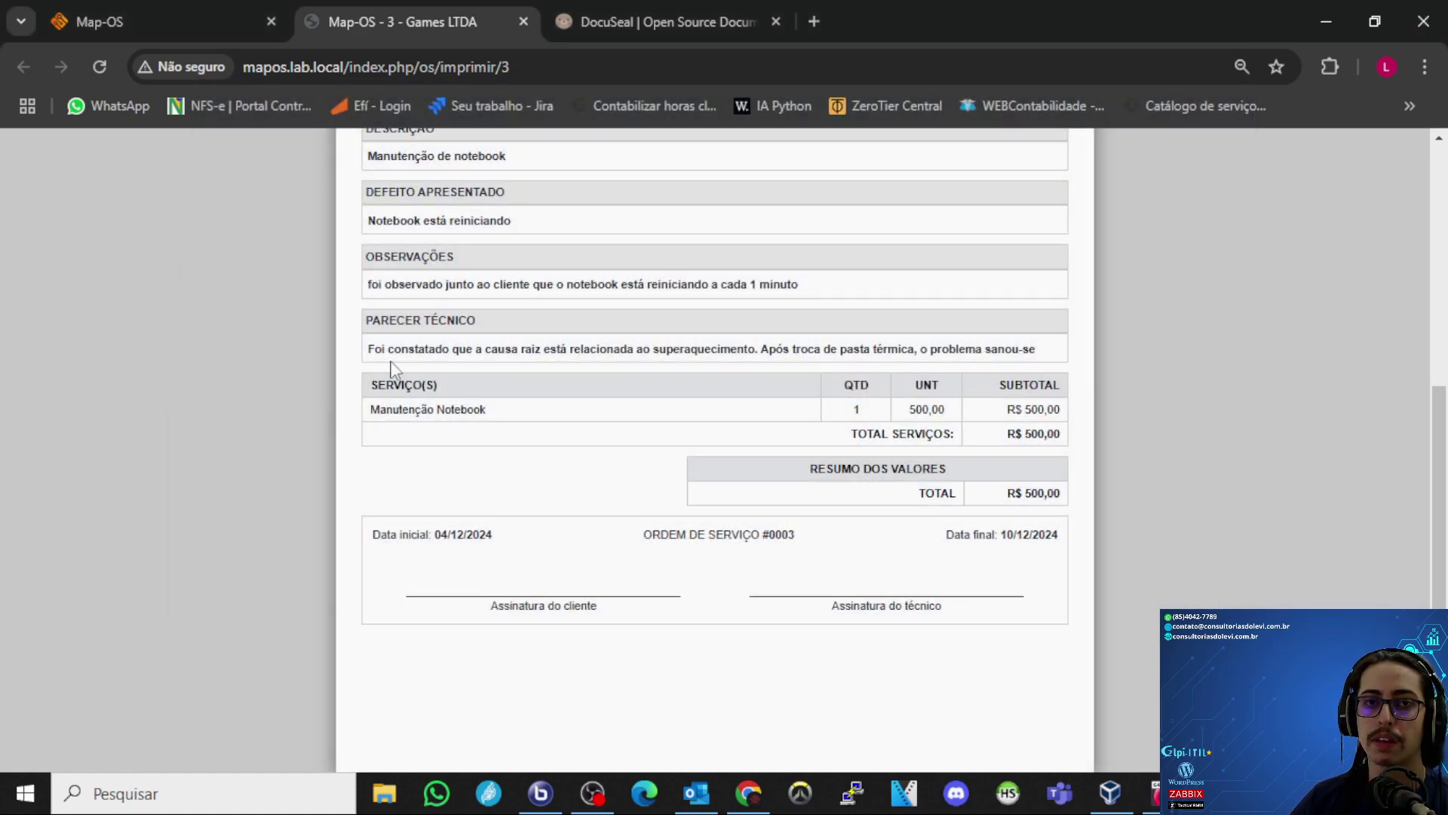
scroll(275, 442, down, 1)
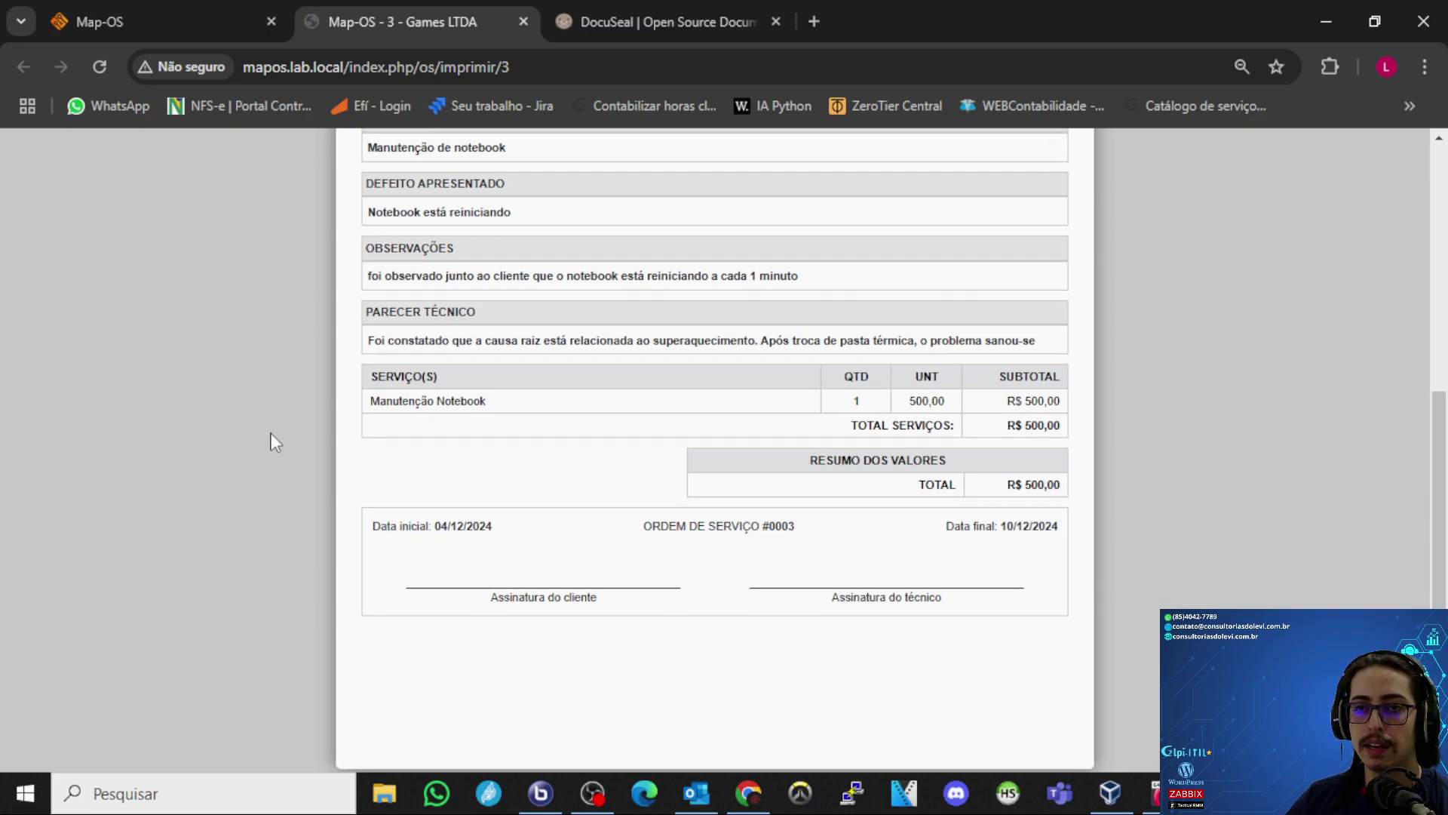
scroll(276, 453, up, 6)
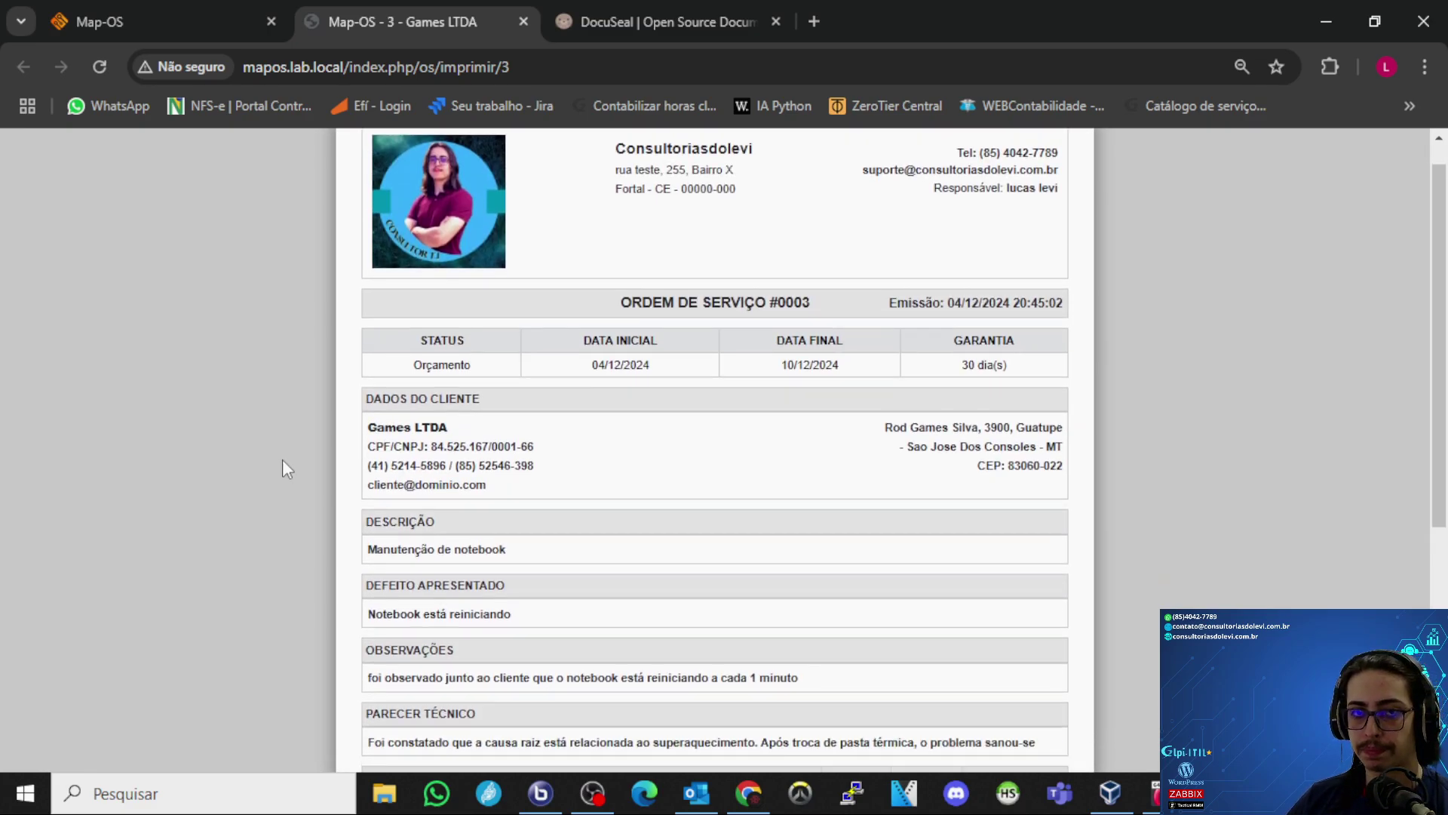
- Switch to DocuSeal, upload the Map-OS - 3 - Games LTDA PDF as a new document template and look through its page
click(676, 10)
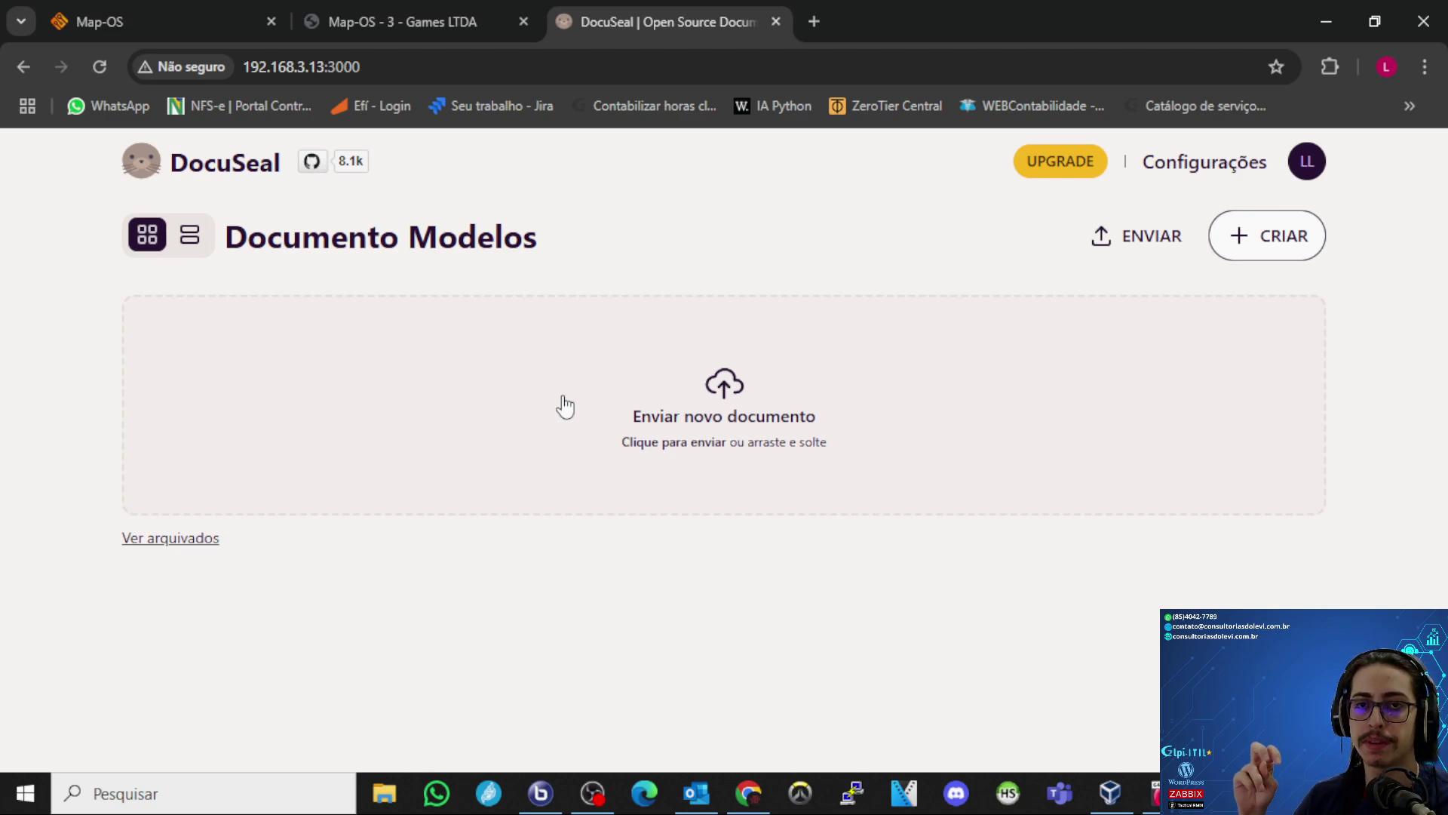
click(642, 410)
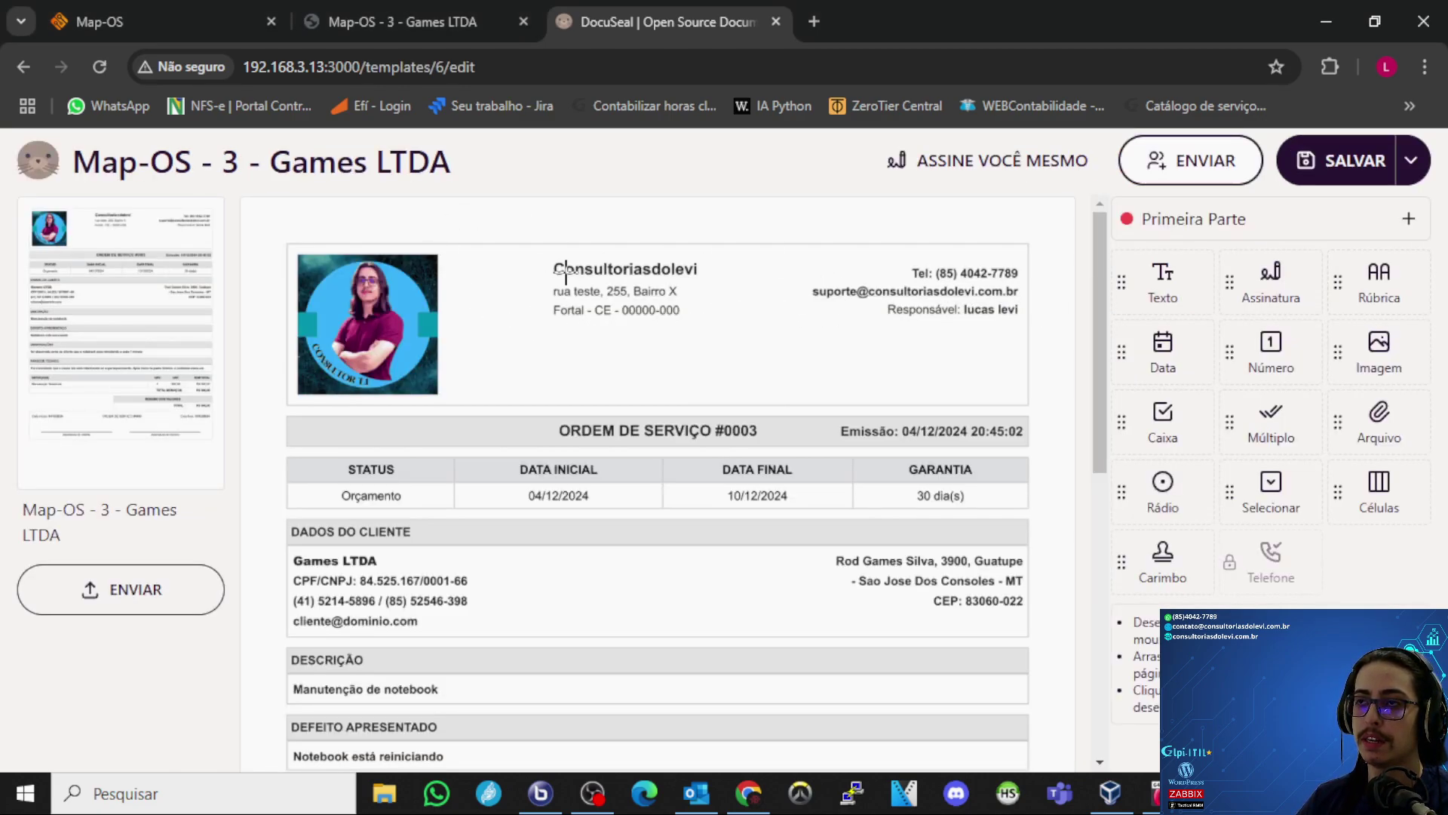
scroll(599, 349, down, 4)
scroll(599, 349, down, 4)
scroll(585, 456, up, 8)
scroll(592, 504, down, 8)
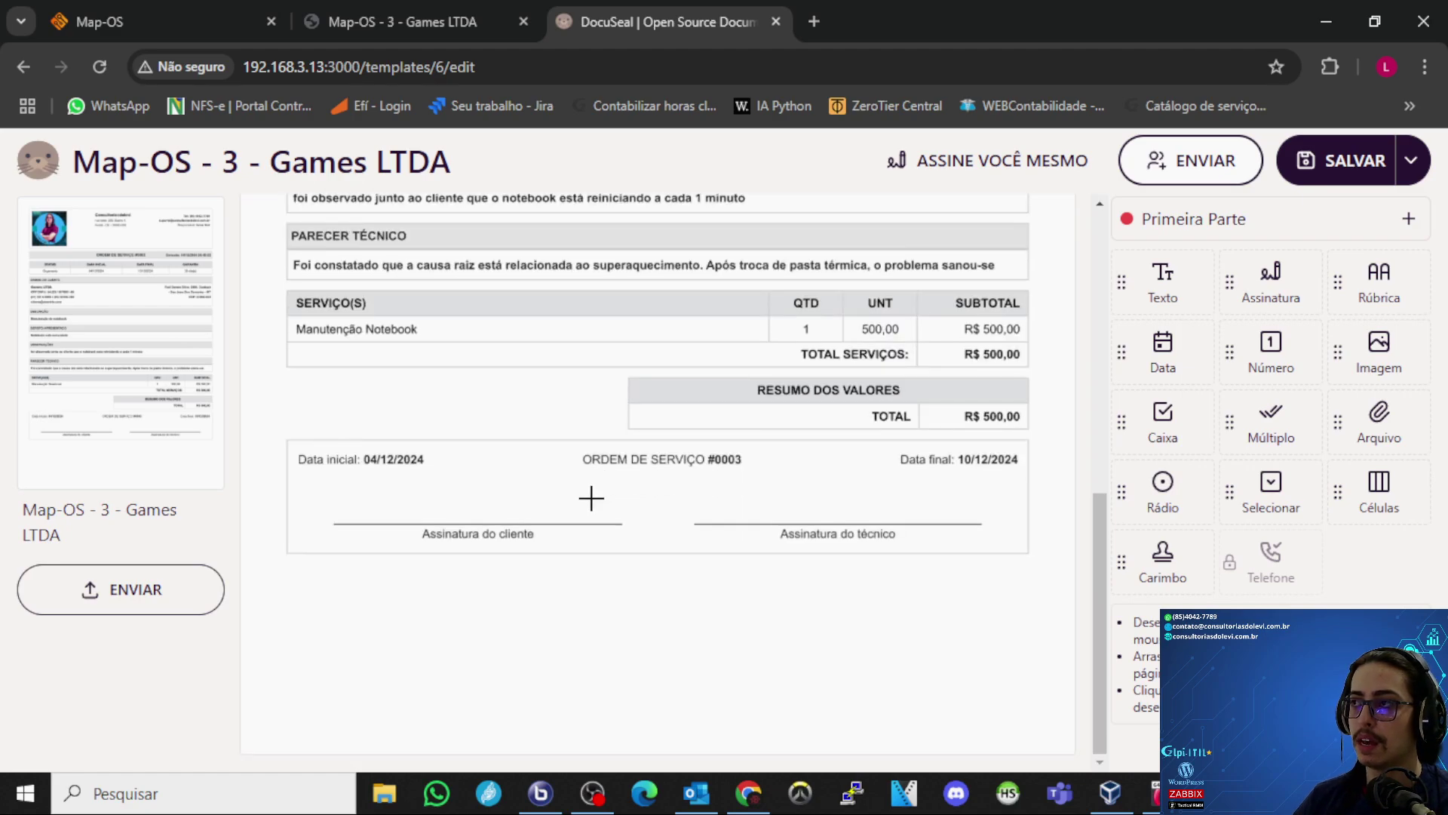
scroll(592, 490, up, 8)
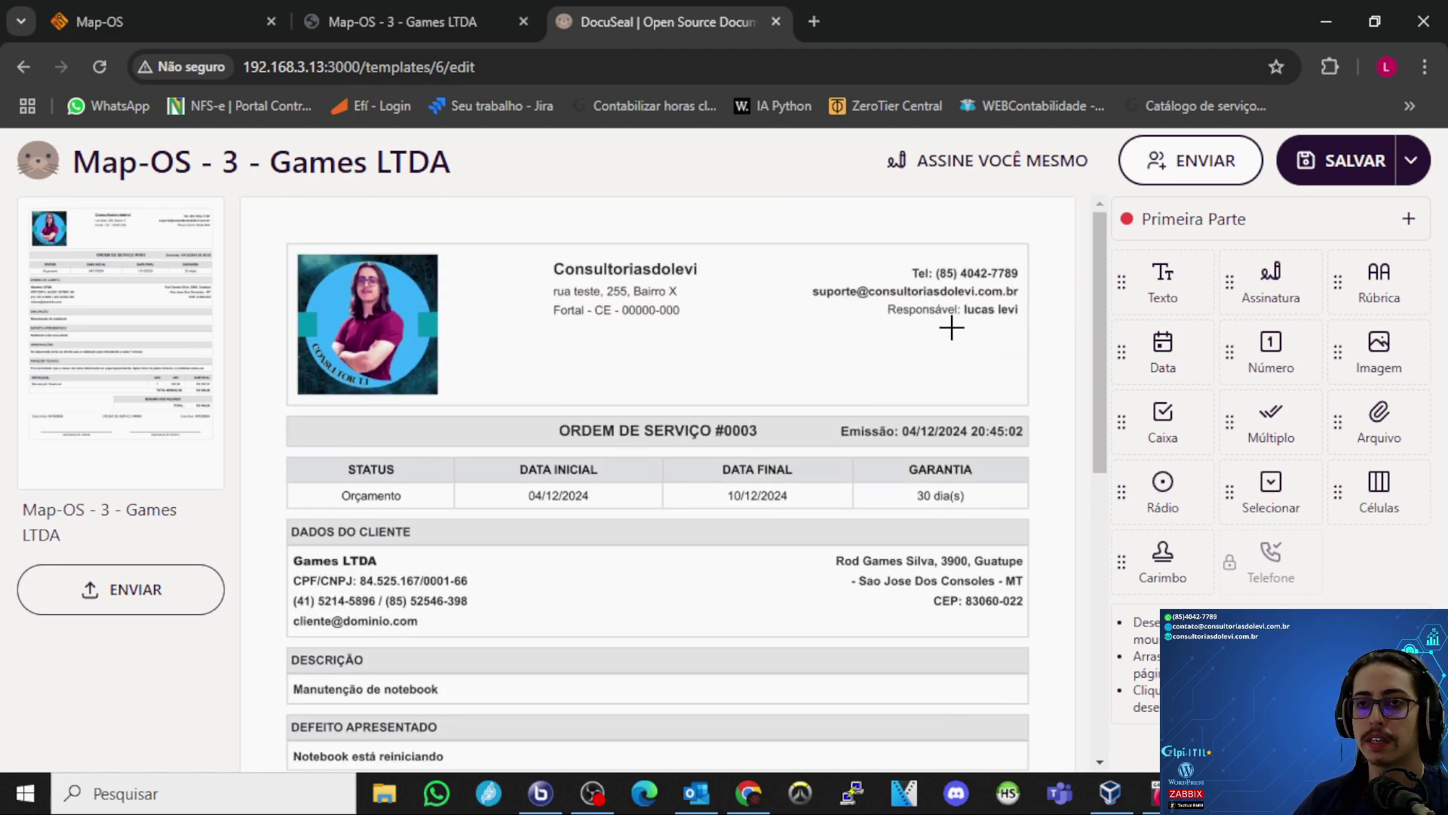
- Rename the template's first signing party to "Assinatura Cliente"
click(1190, 217)
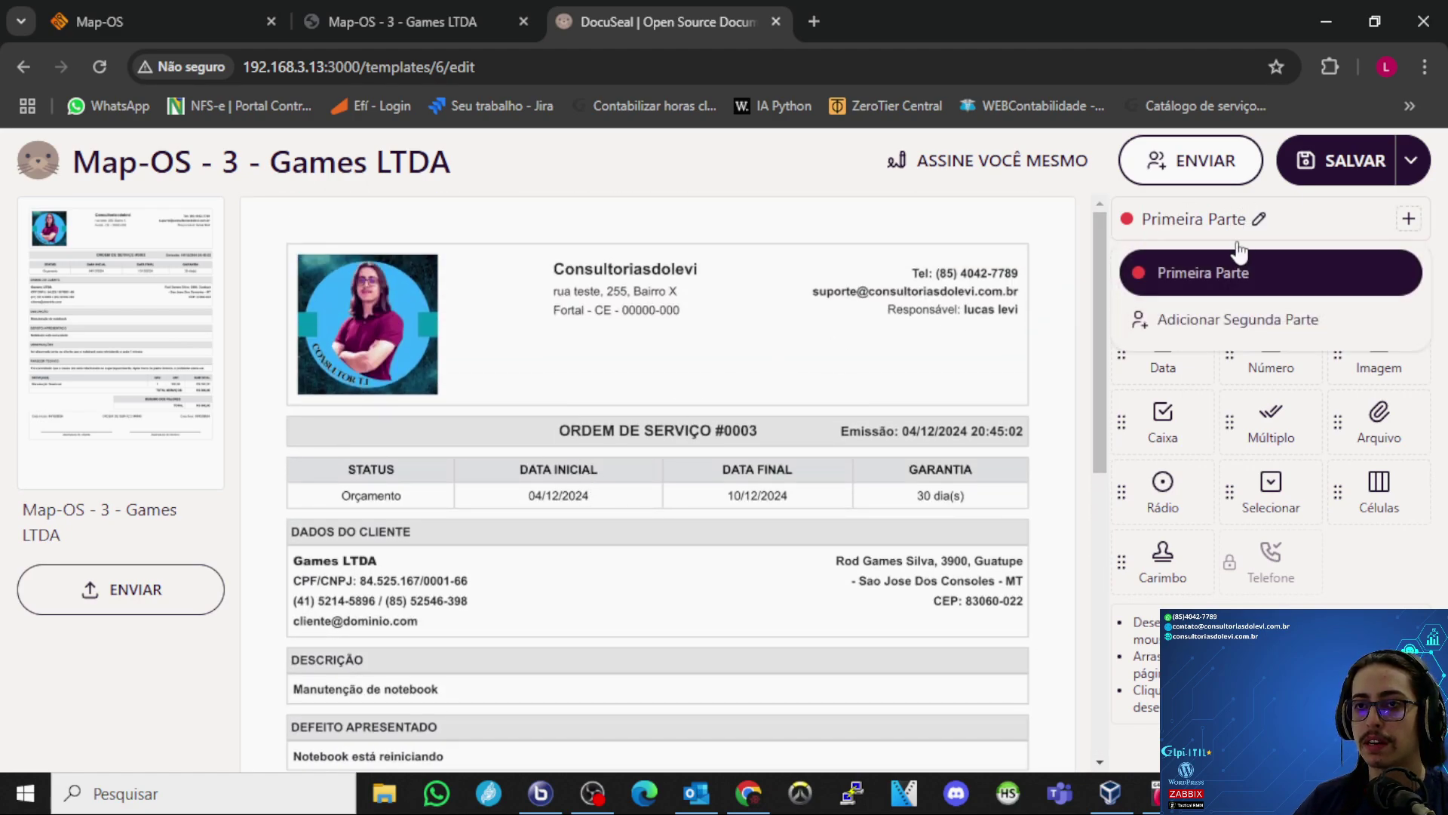
click(1258, 220)
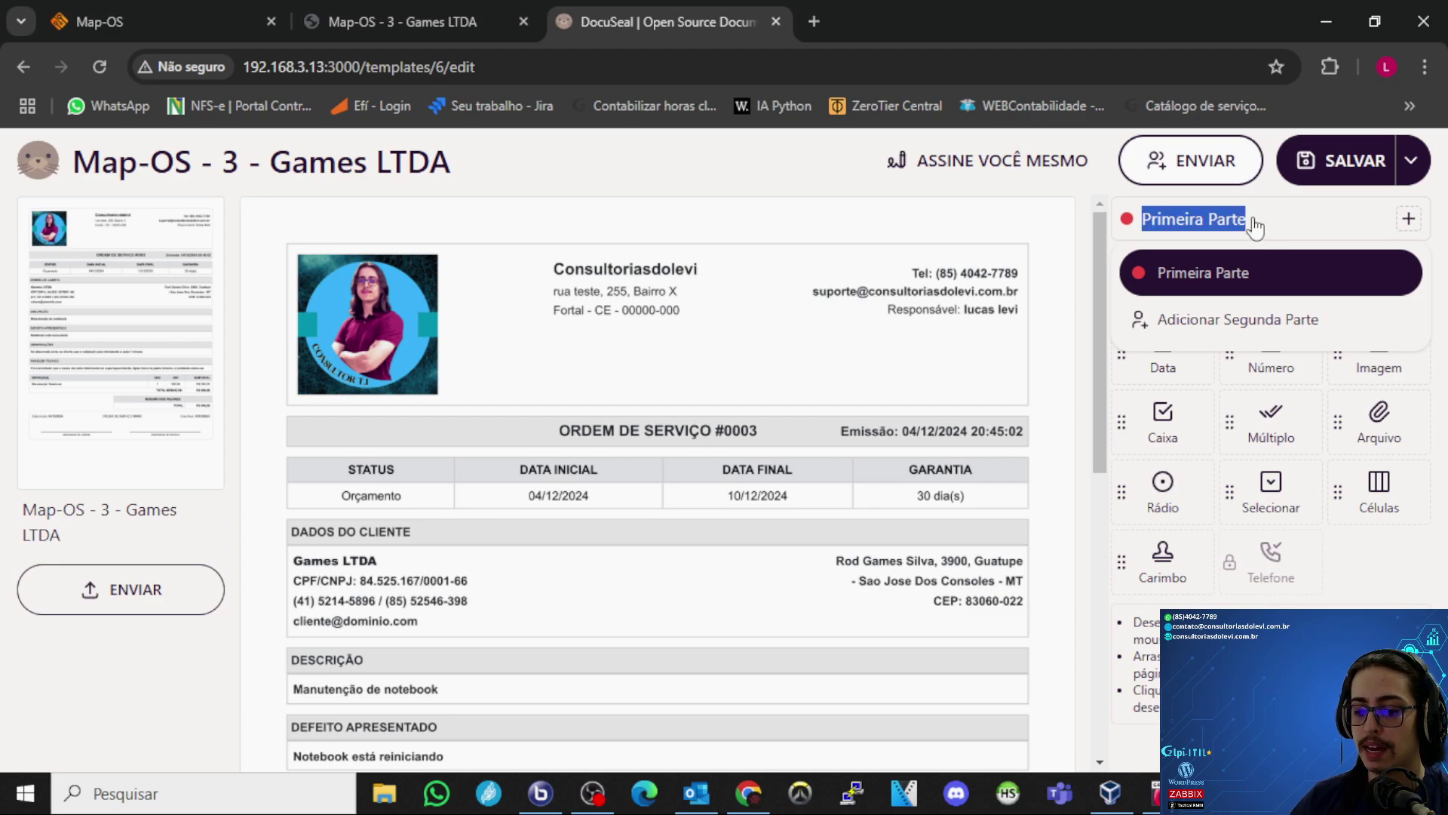
text(Assin)
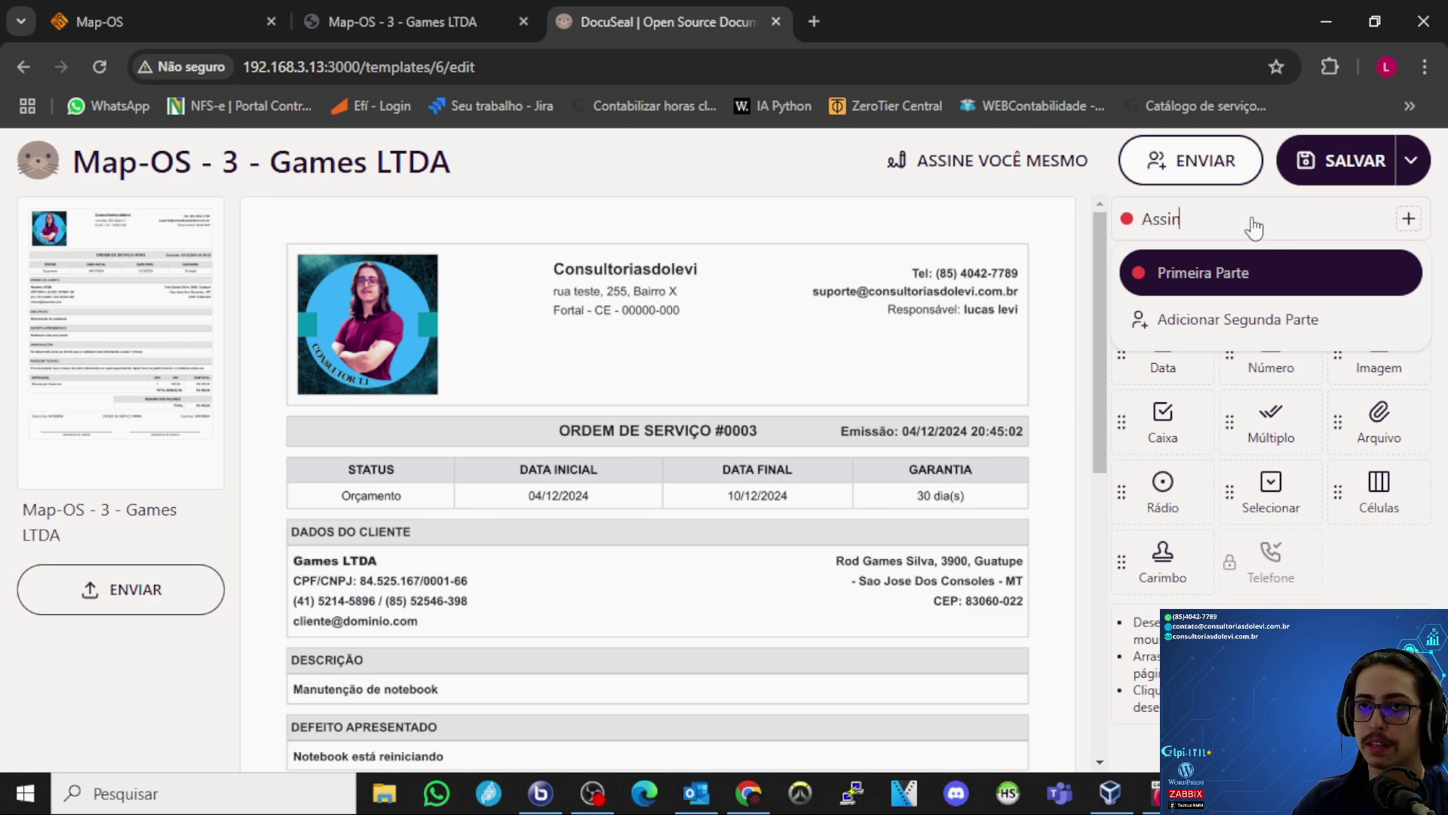
text(atura Cliente)
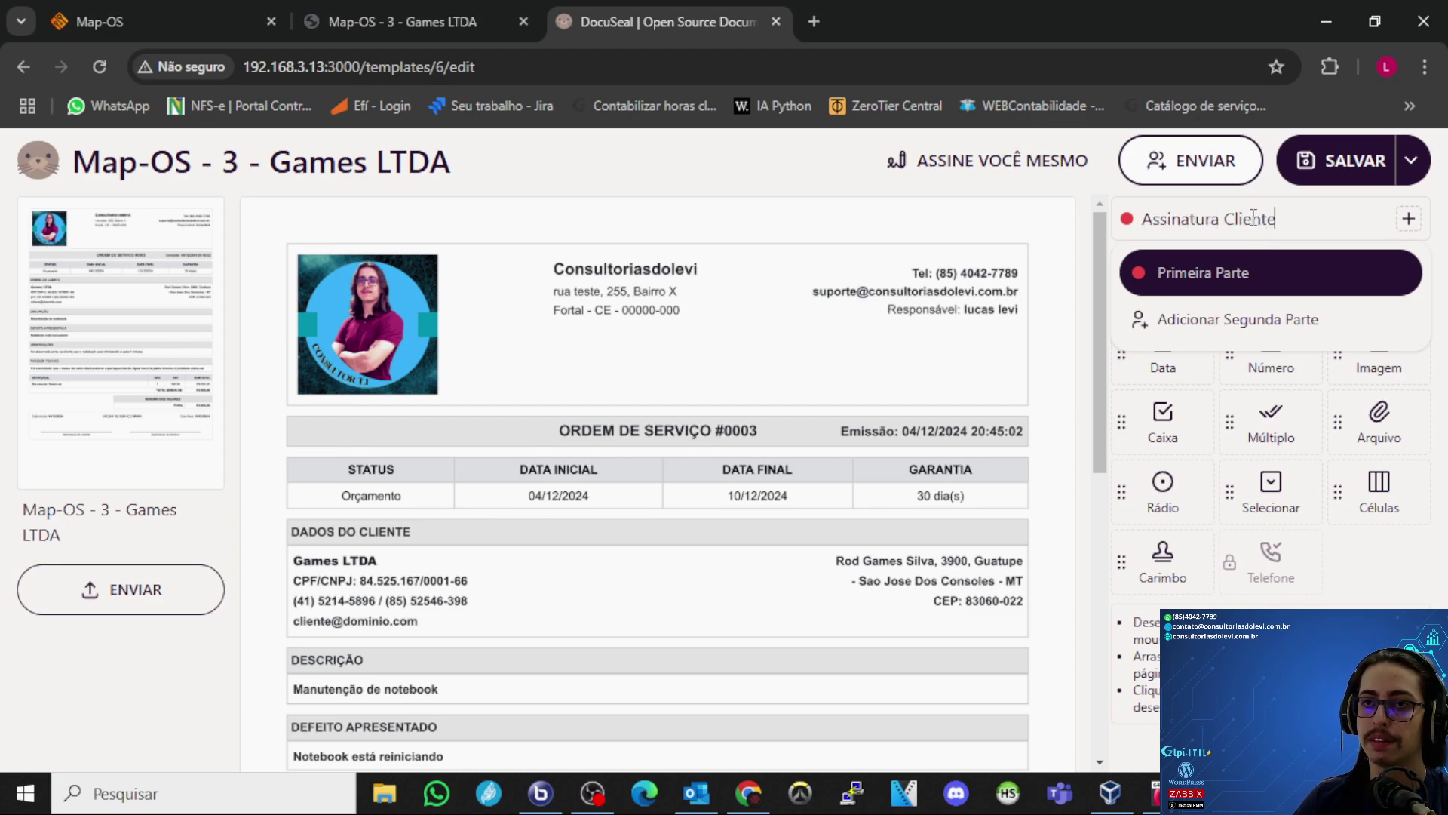
key(Return)
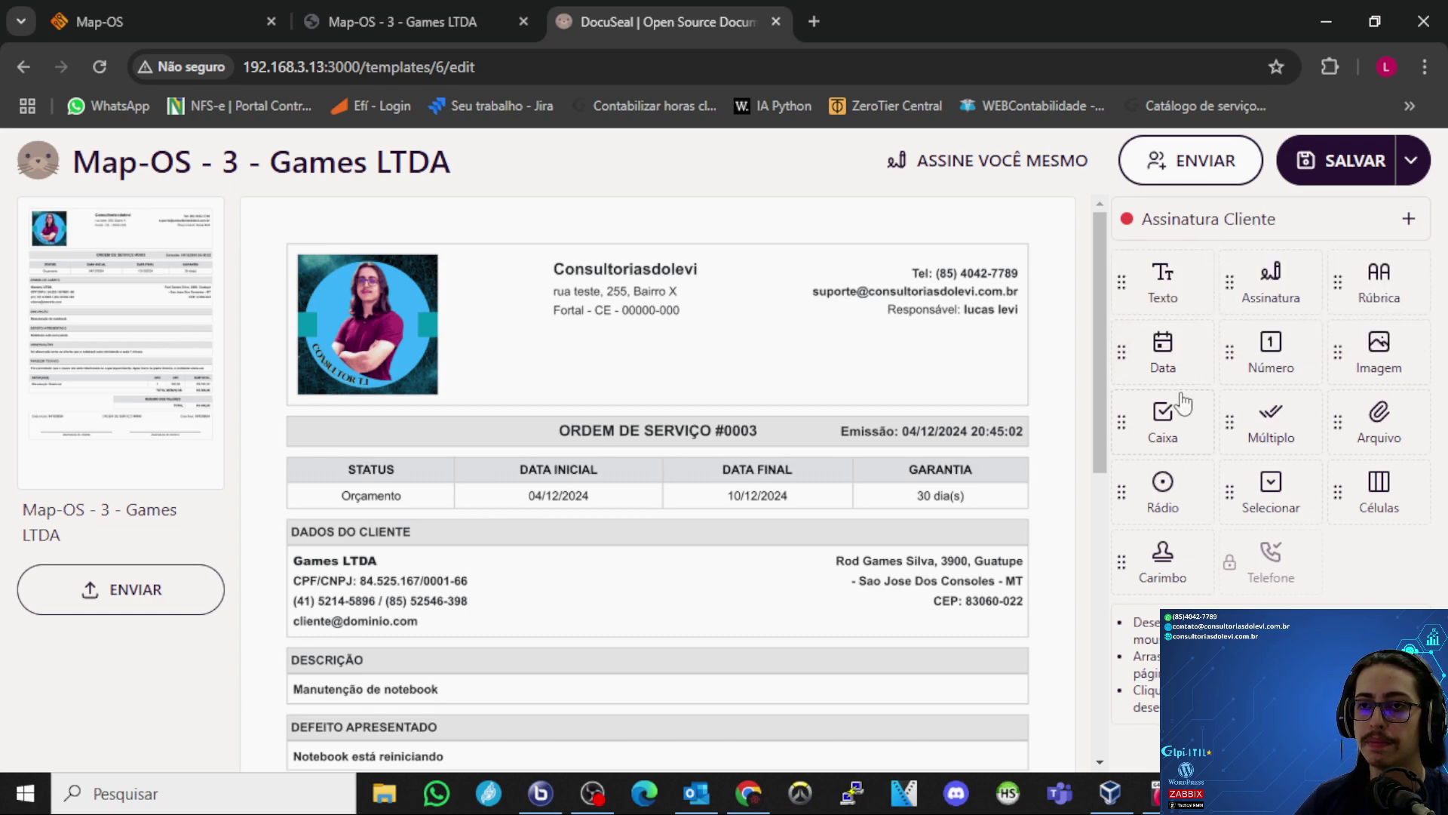
- Draw a signature field for the client party over the "Assinatura do cliente" line in the order's footer
scroll(796, 394, down, 7)
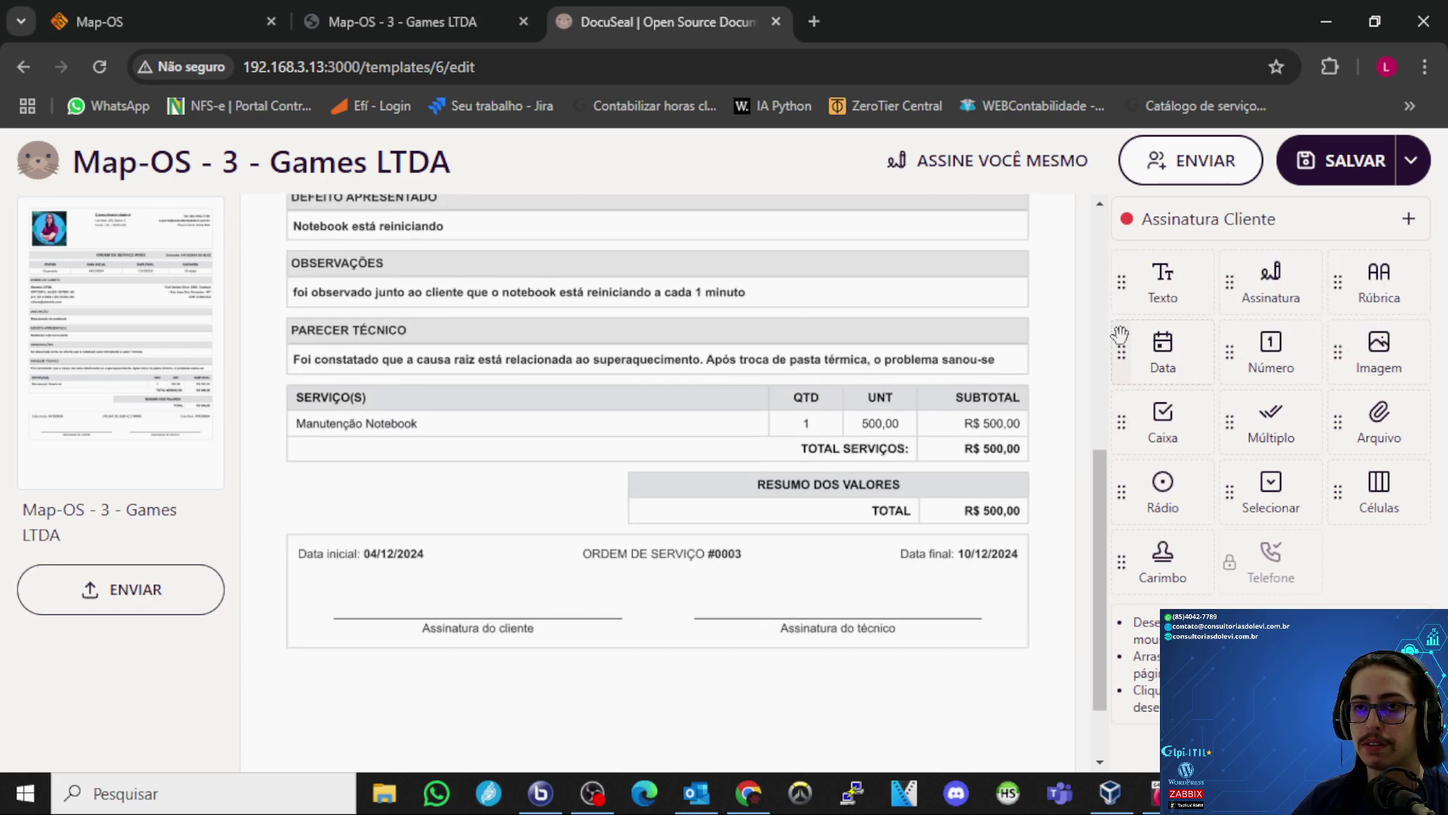
click(1291, 287)
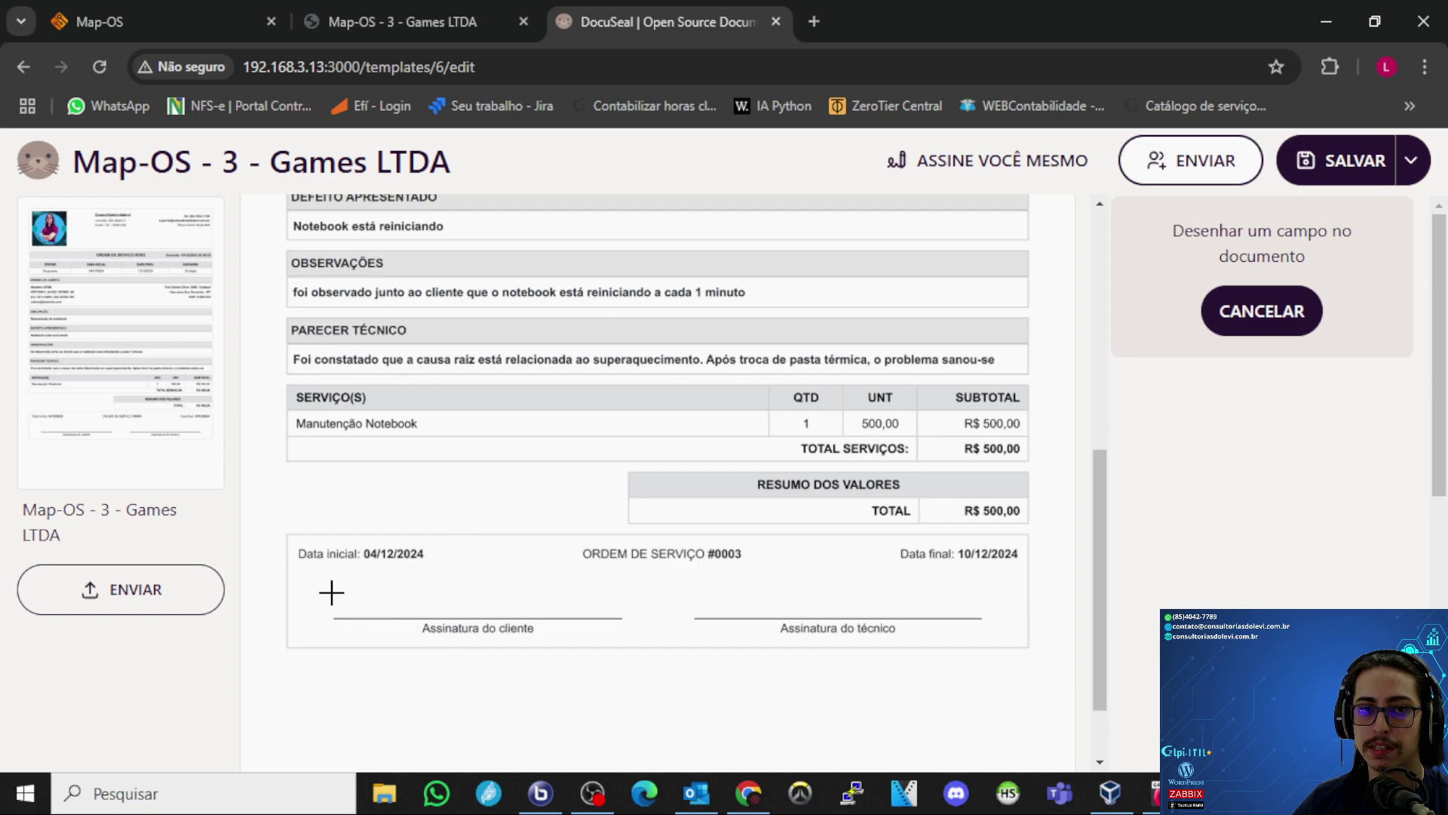
mouse_move(320, 565)
mouse_down()
mouse_move(359, 599)
mouse_move(636, 617)
mouse_up()
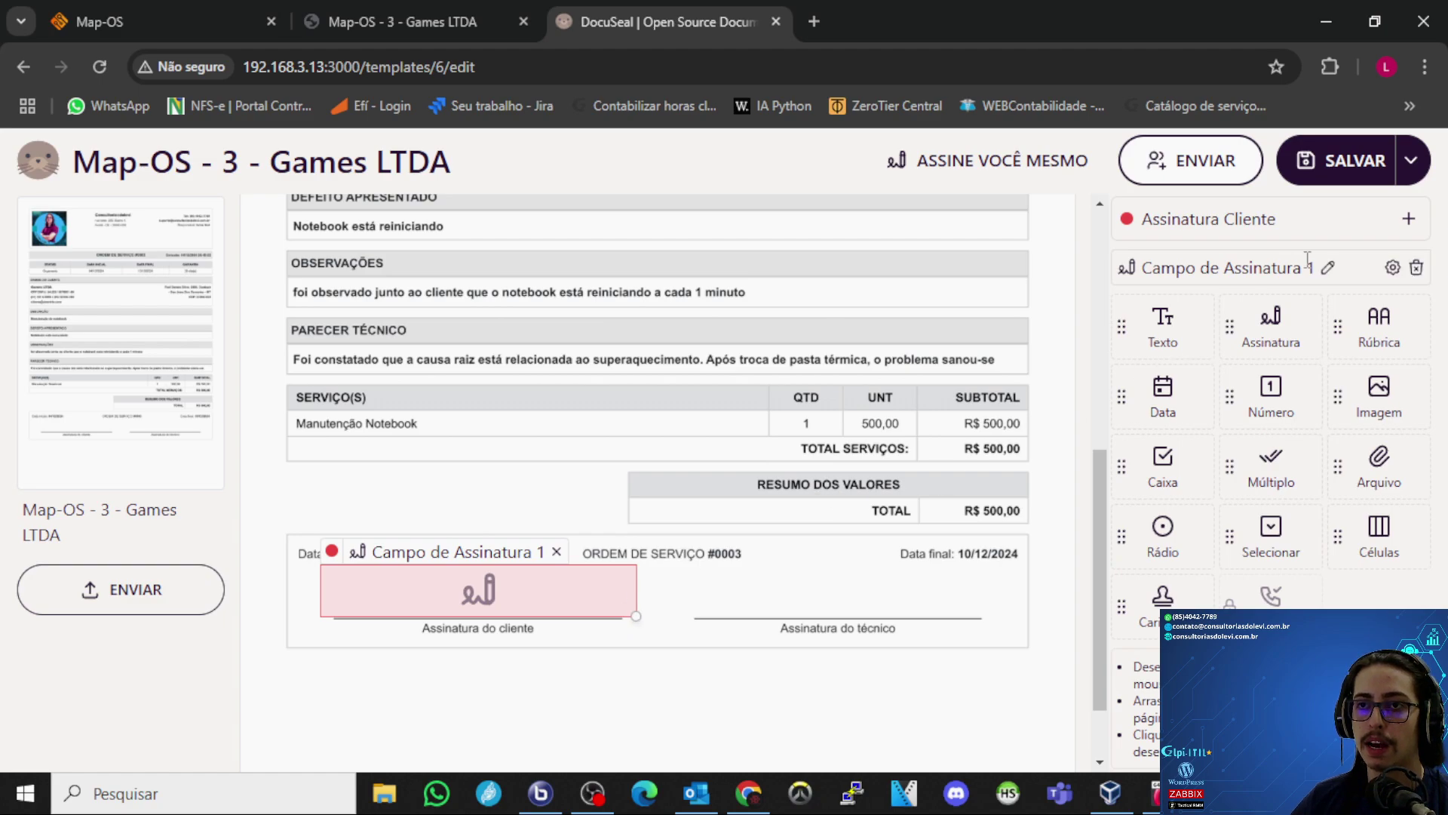
- Add a second signing party to the template and name it "Assinatura empresa"
click(1408, 220)
click(1242, 322)
click(1211, 219)
double_click(1212, 218)
text(Assinatura empre)
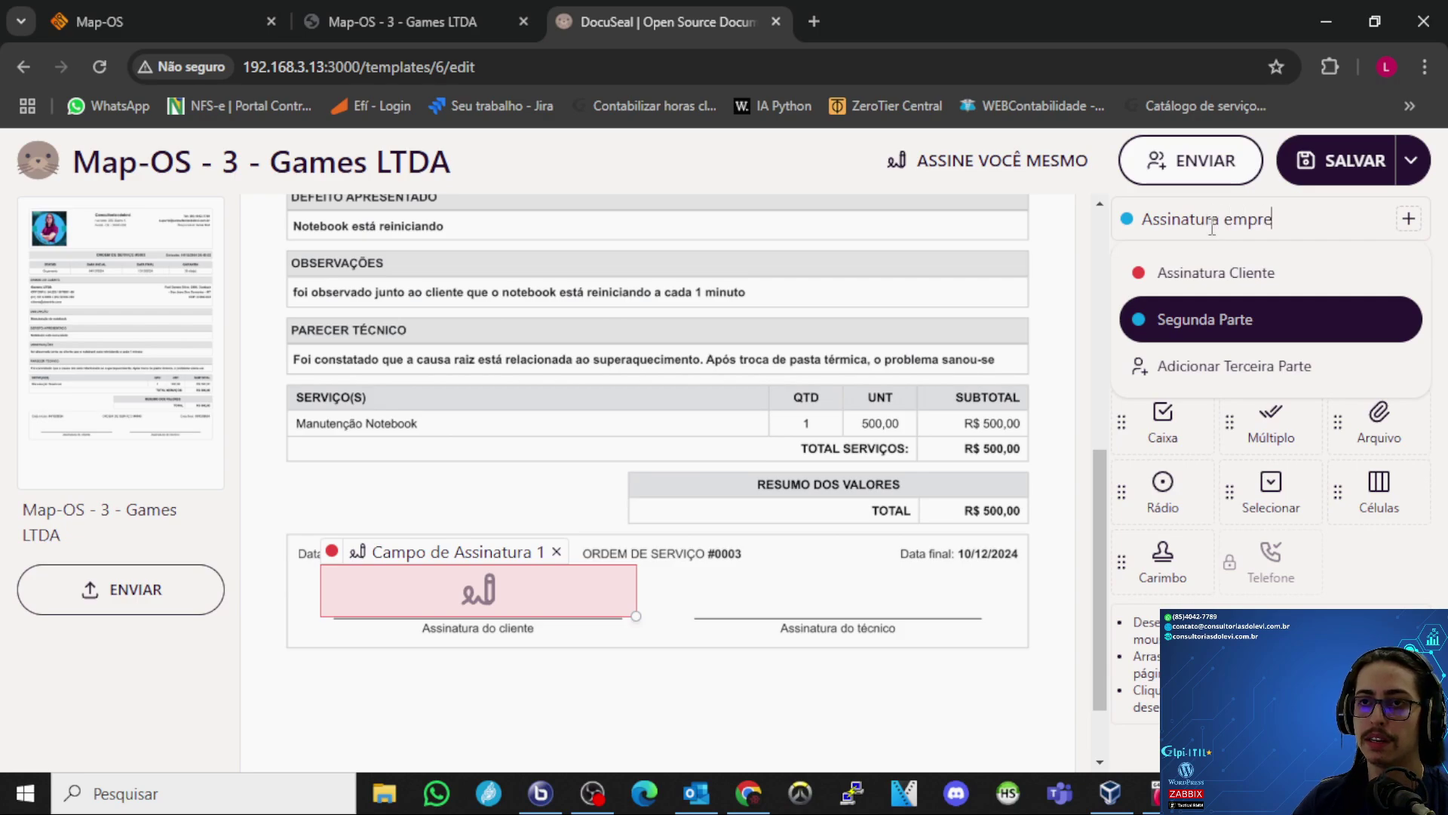
text(sa)
key(Return)
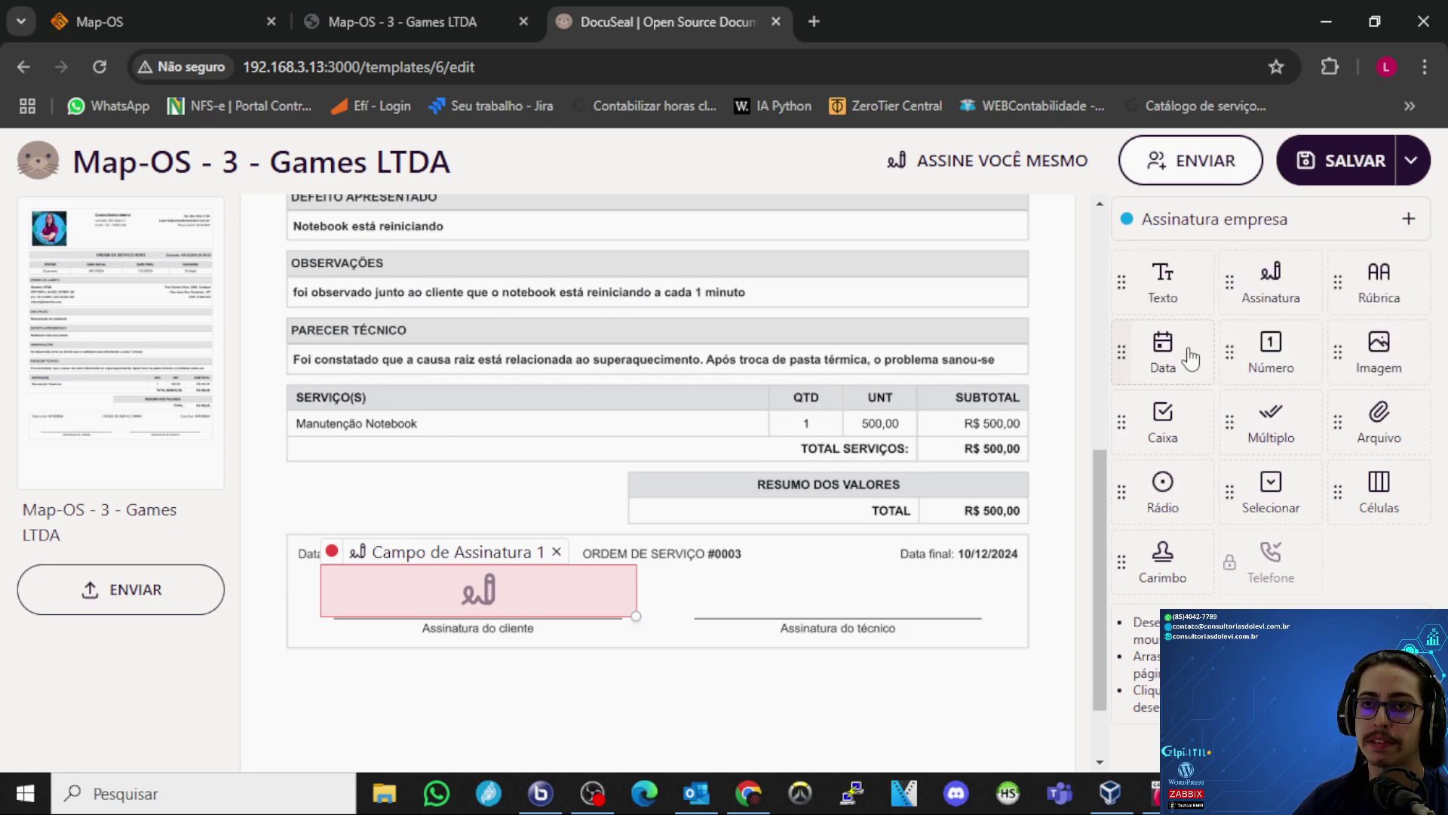
- Draw a signature field for the company party over the "Assinatura do técnico" line and save the template
click(1264, 283)
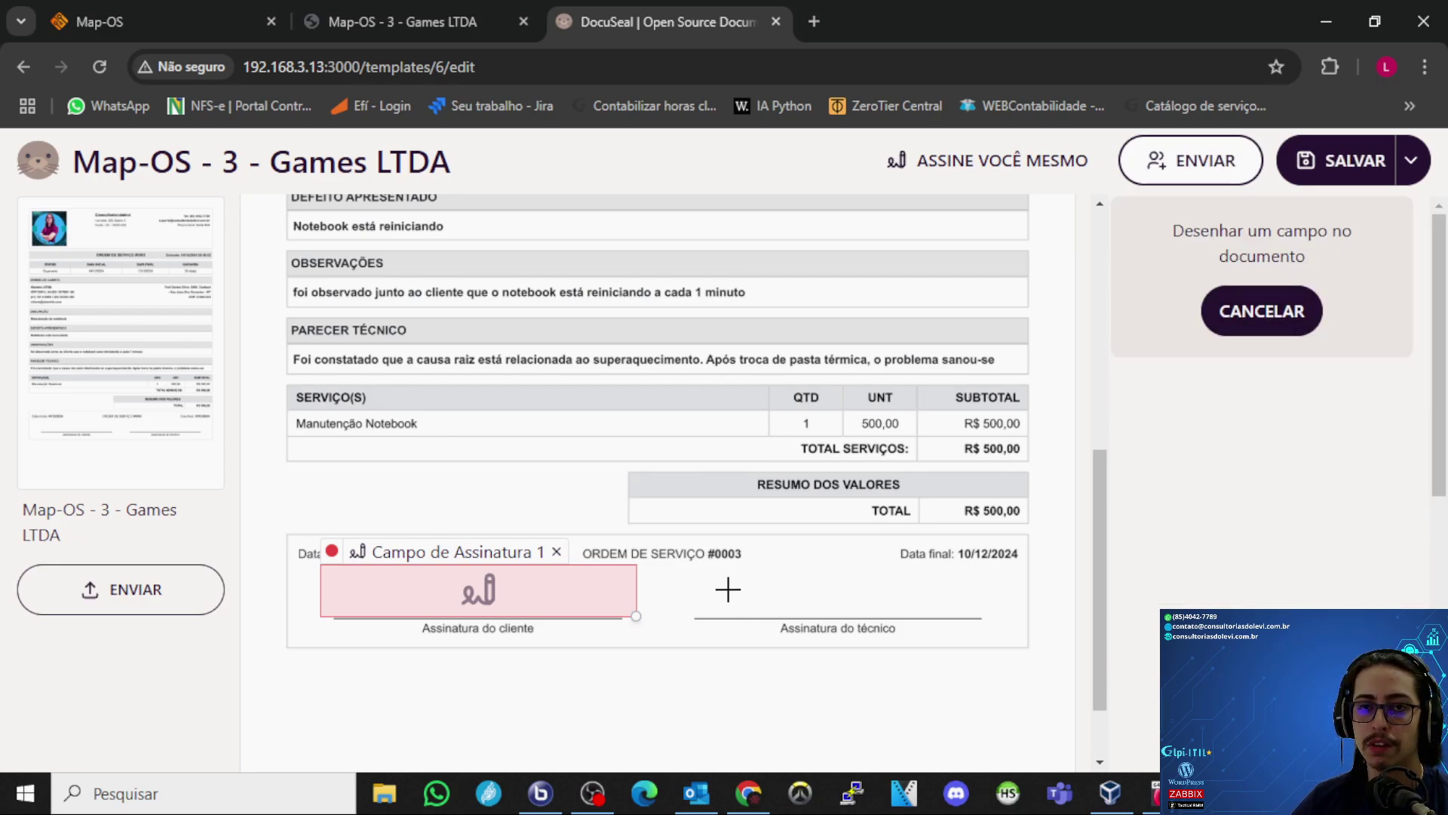
mouse_move(683, 562)
mouse_down()
mouse_move(805, 612)
mouse_move(1003, 619)
mouse_up()
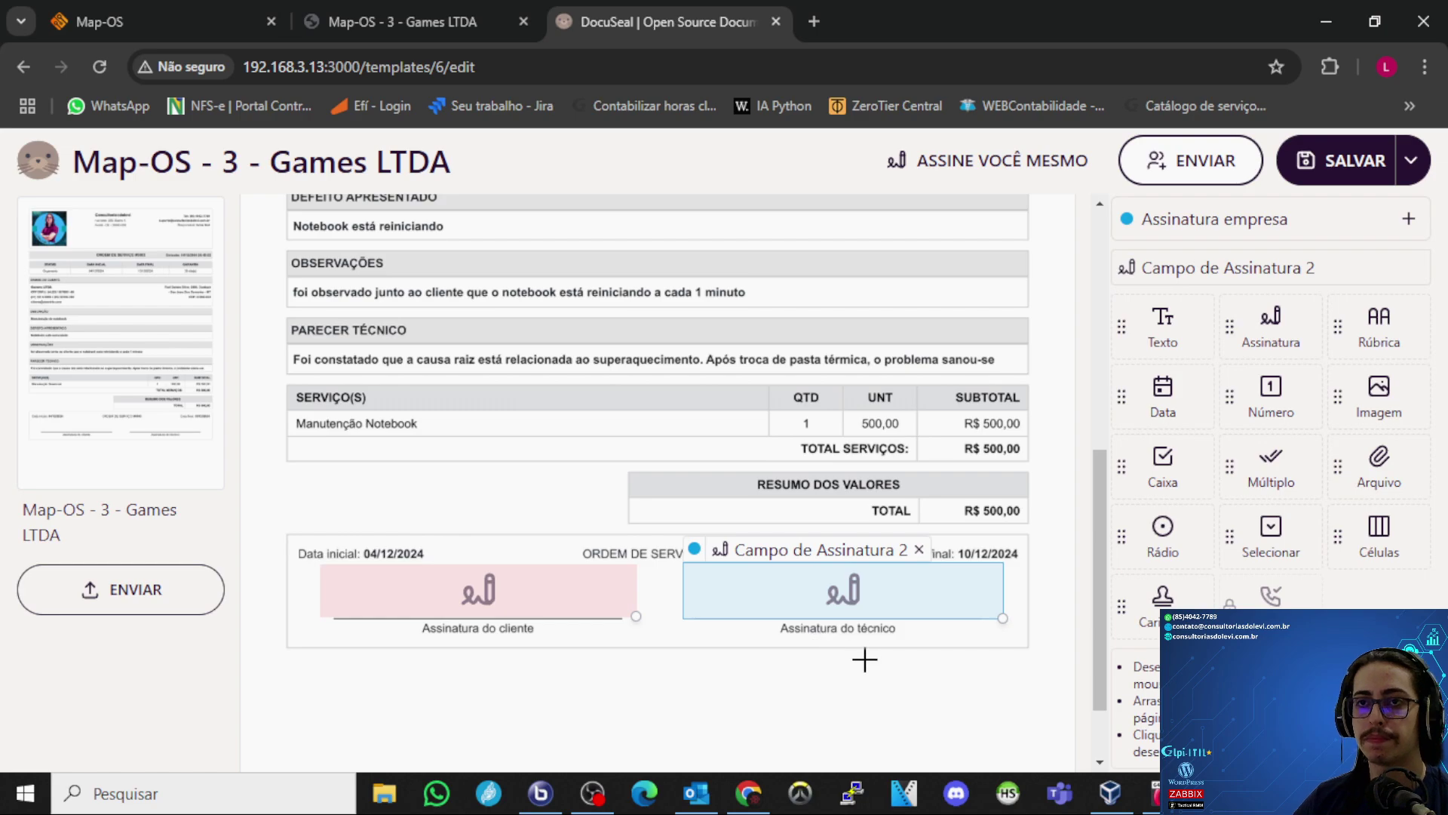
scroll(1042, 520, up, 5)
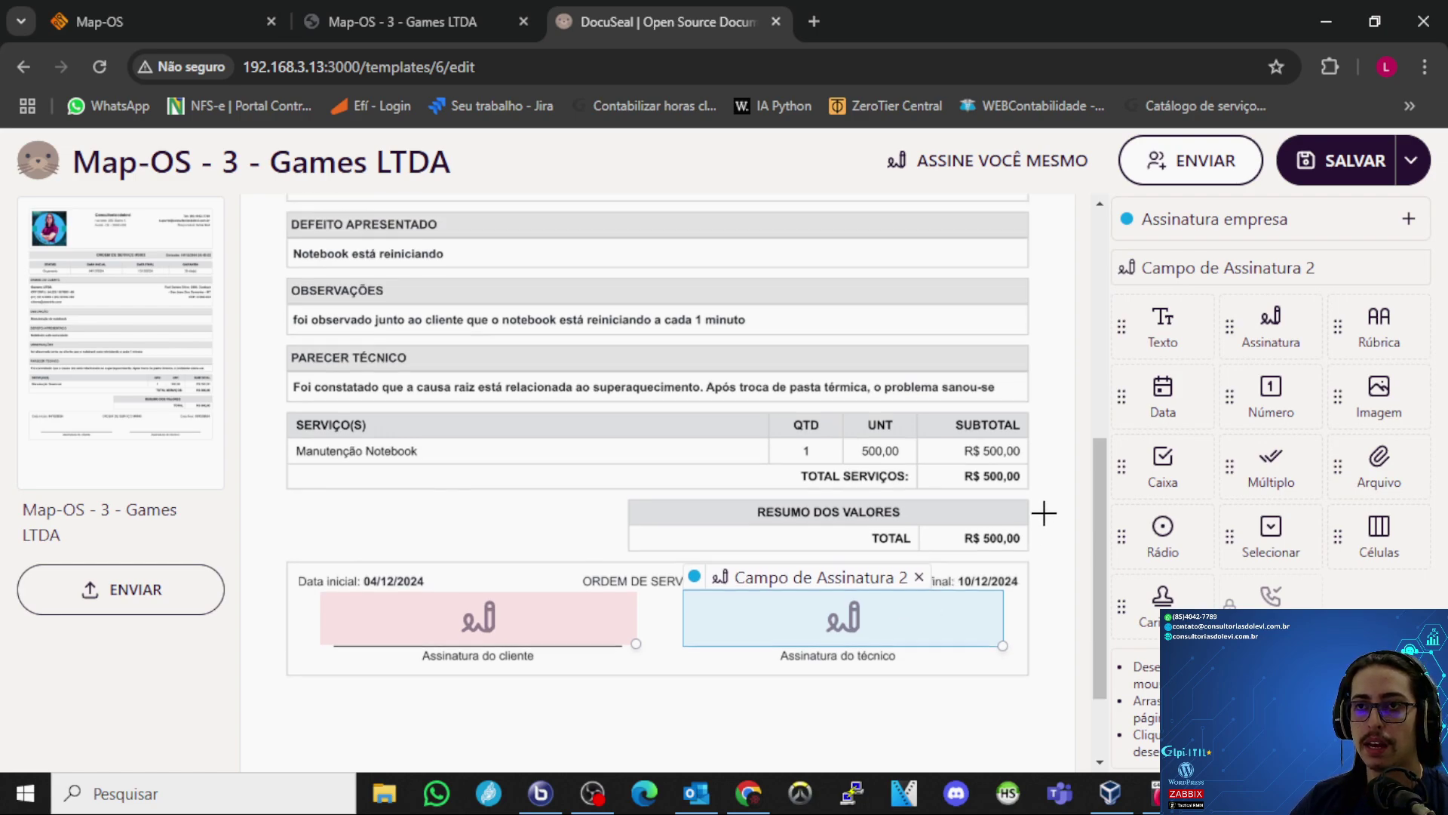
click(1310, 157)
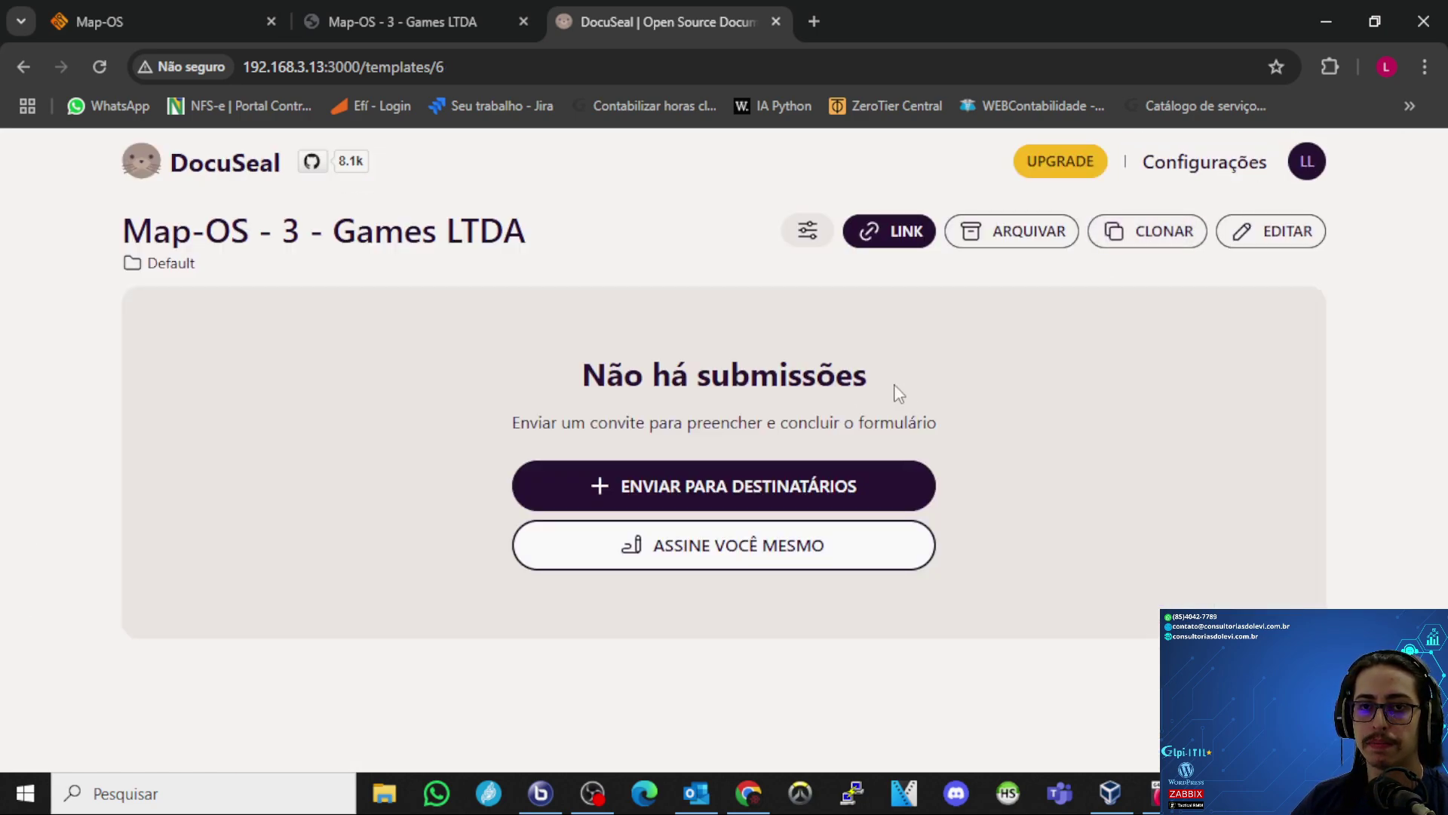
- Start sending the template to recipients by e-mail and fill in the client signer's e-mail address
click(719, 491)
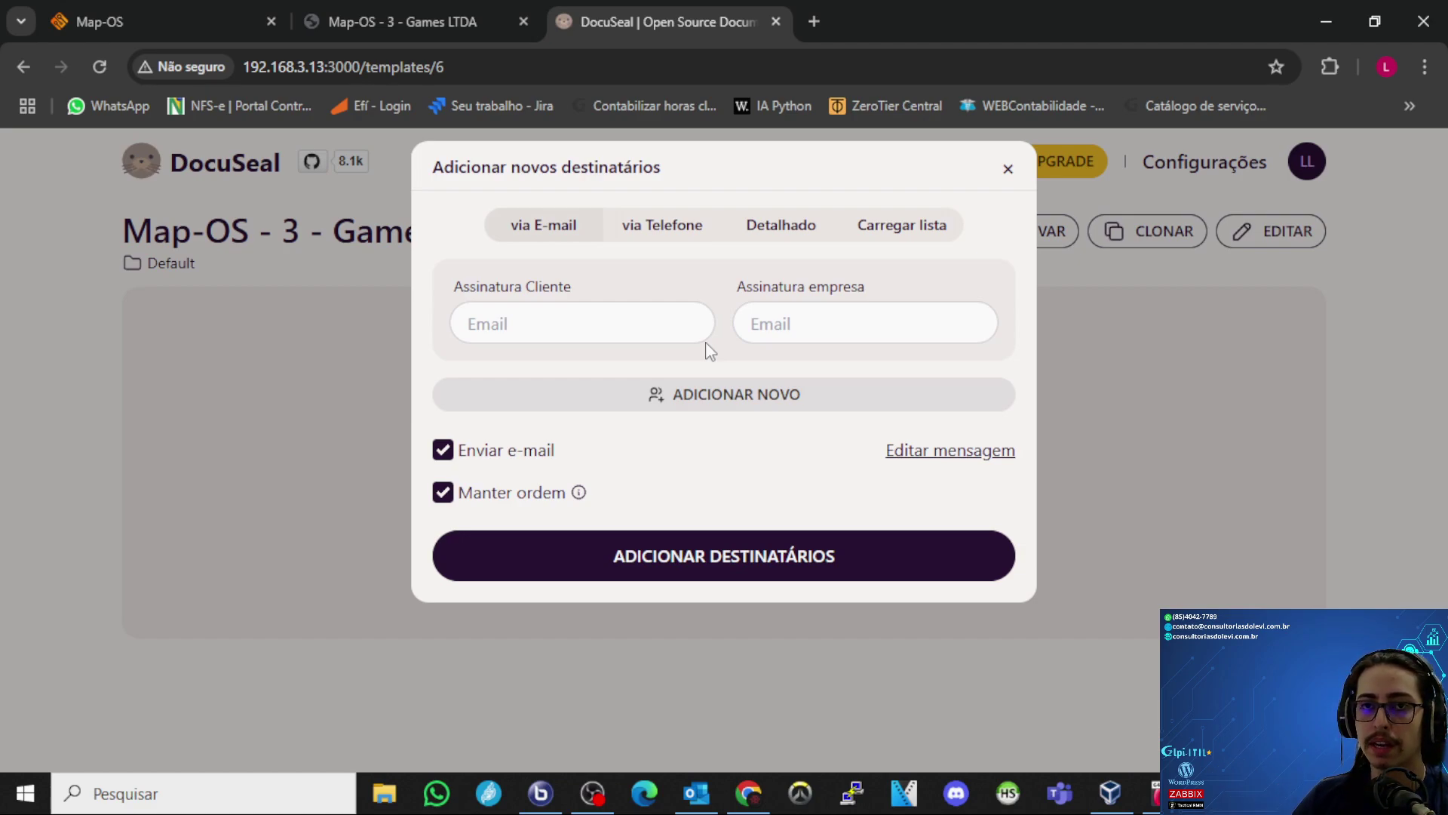
click(618, 321)
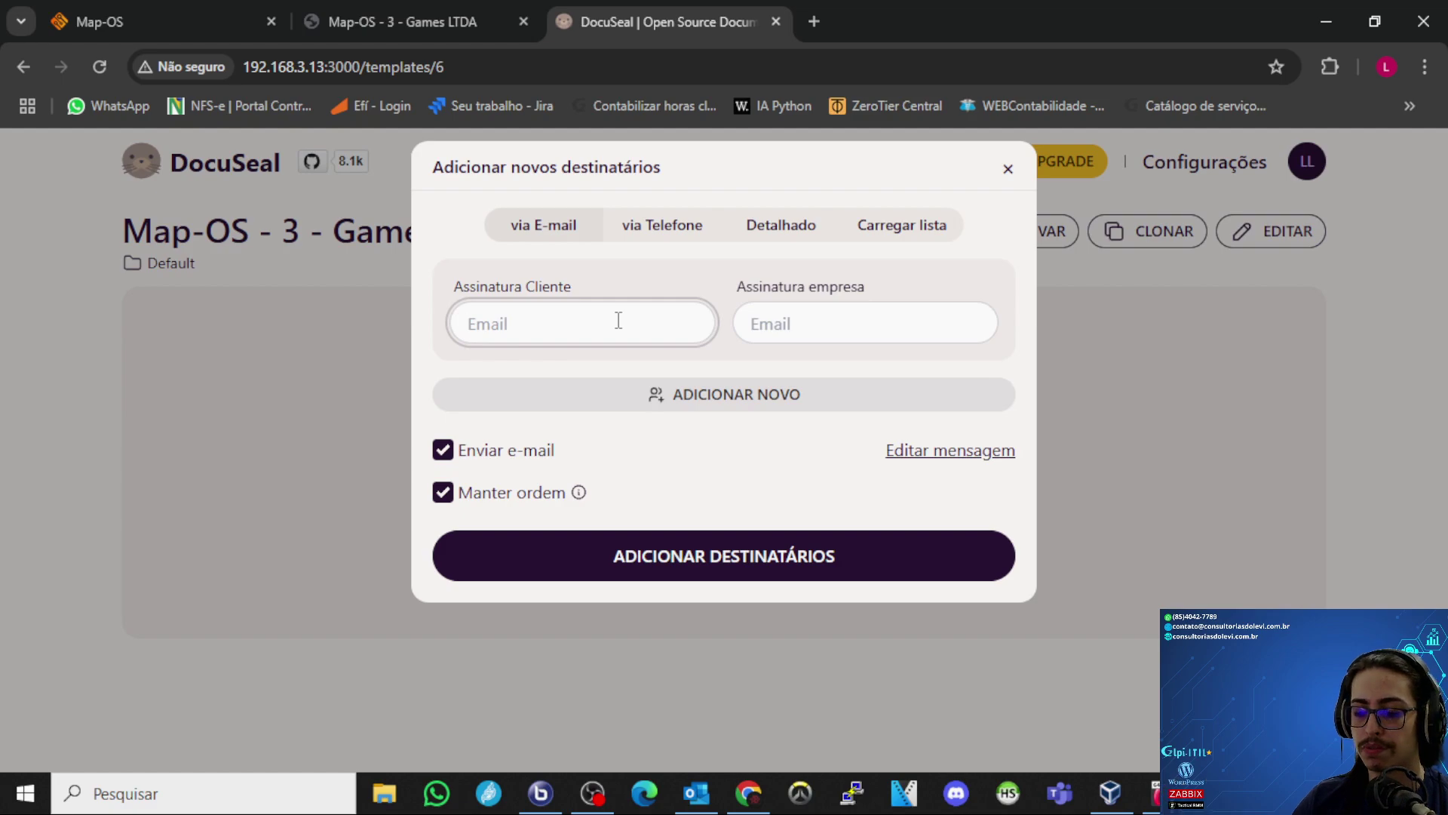
text(lucas)
key(Down)
key(Return)
key(Tab)
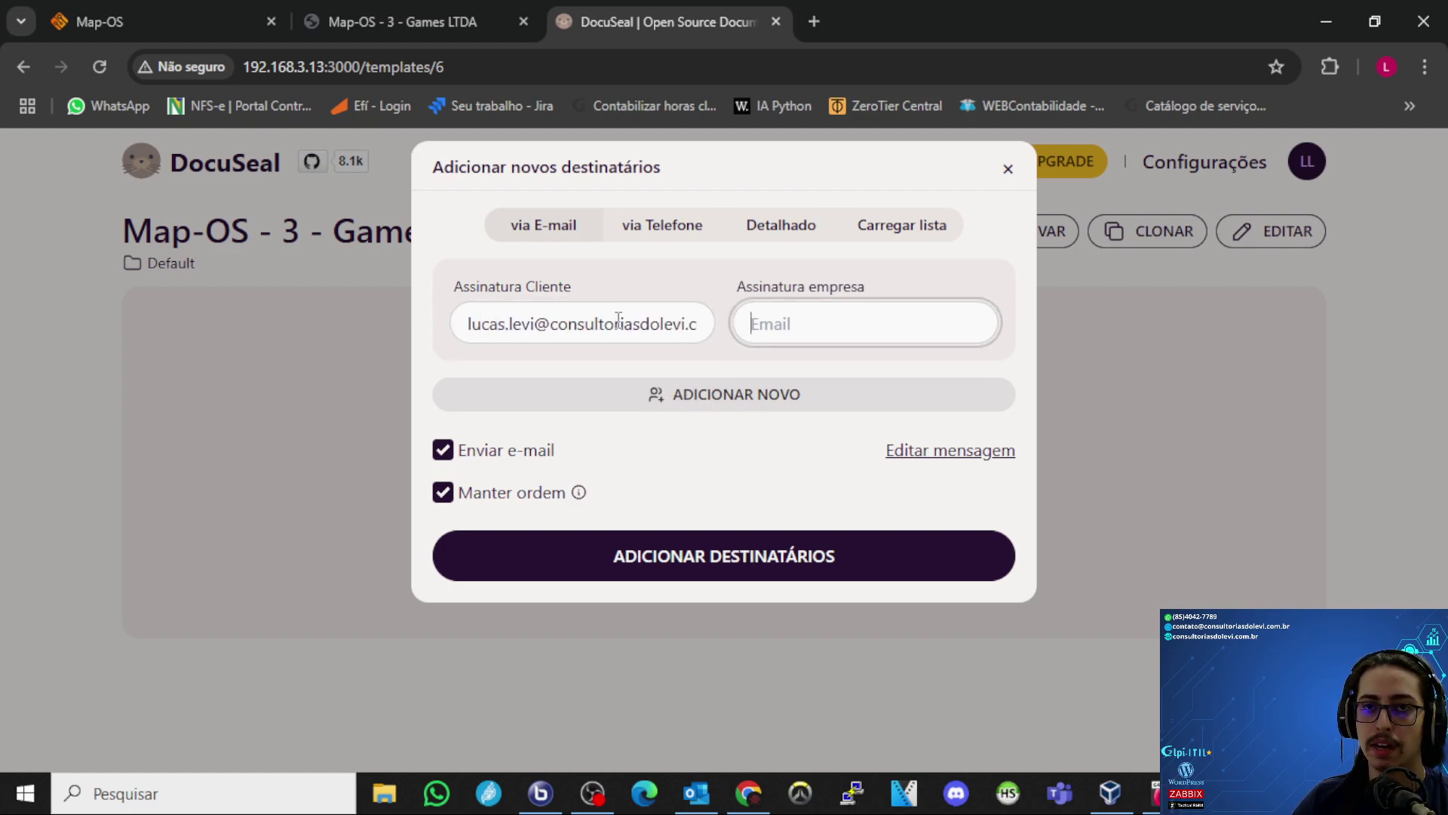
- Fill in the company signer's e-mail address and add both recipients, with e-mail sending and signing order kept enabled
text(luc)
key(Down)
key(Return)
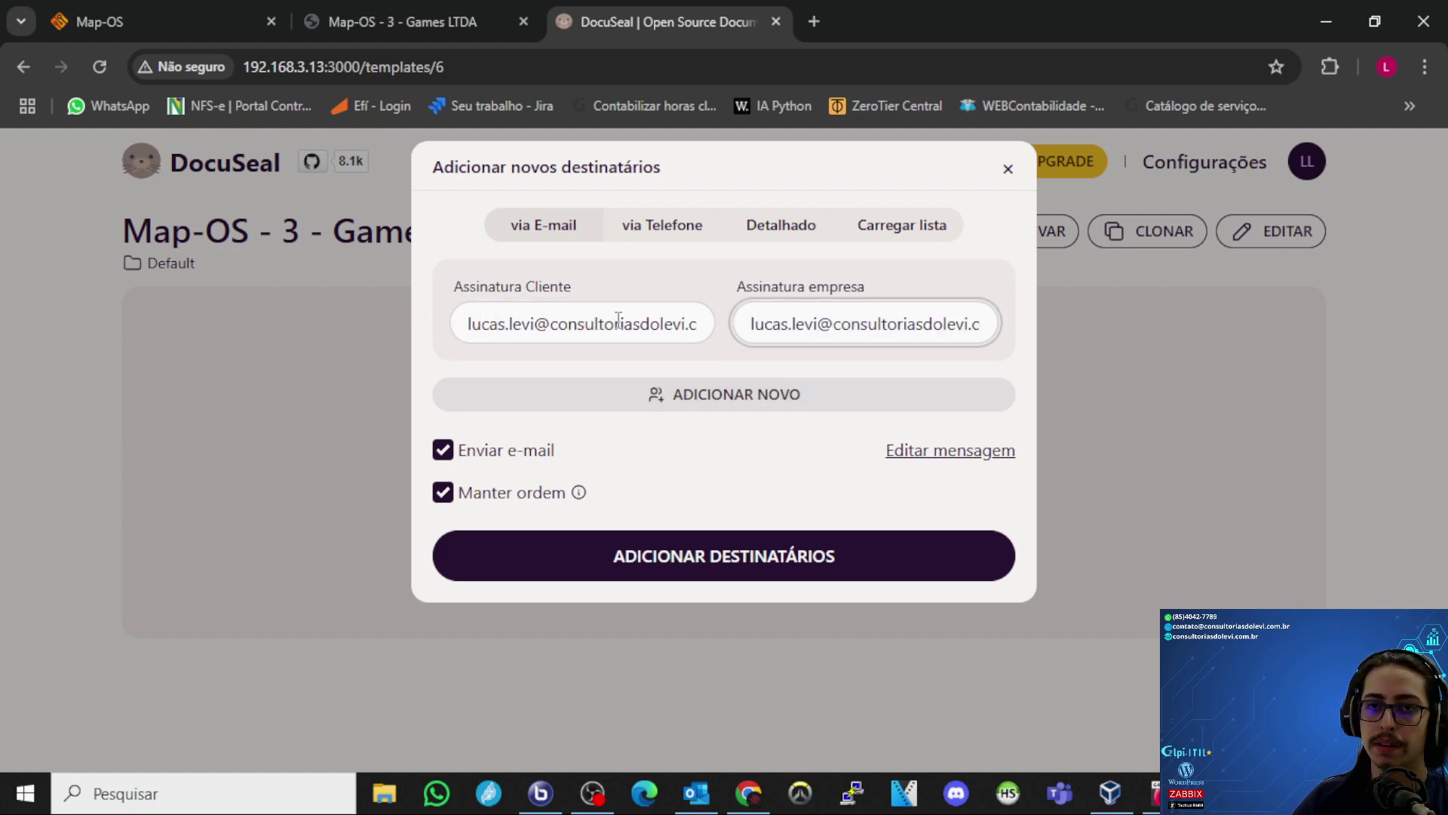
click(722, 554)
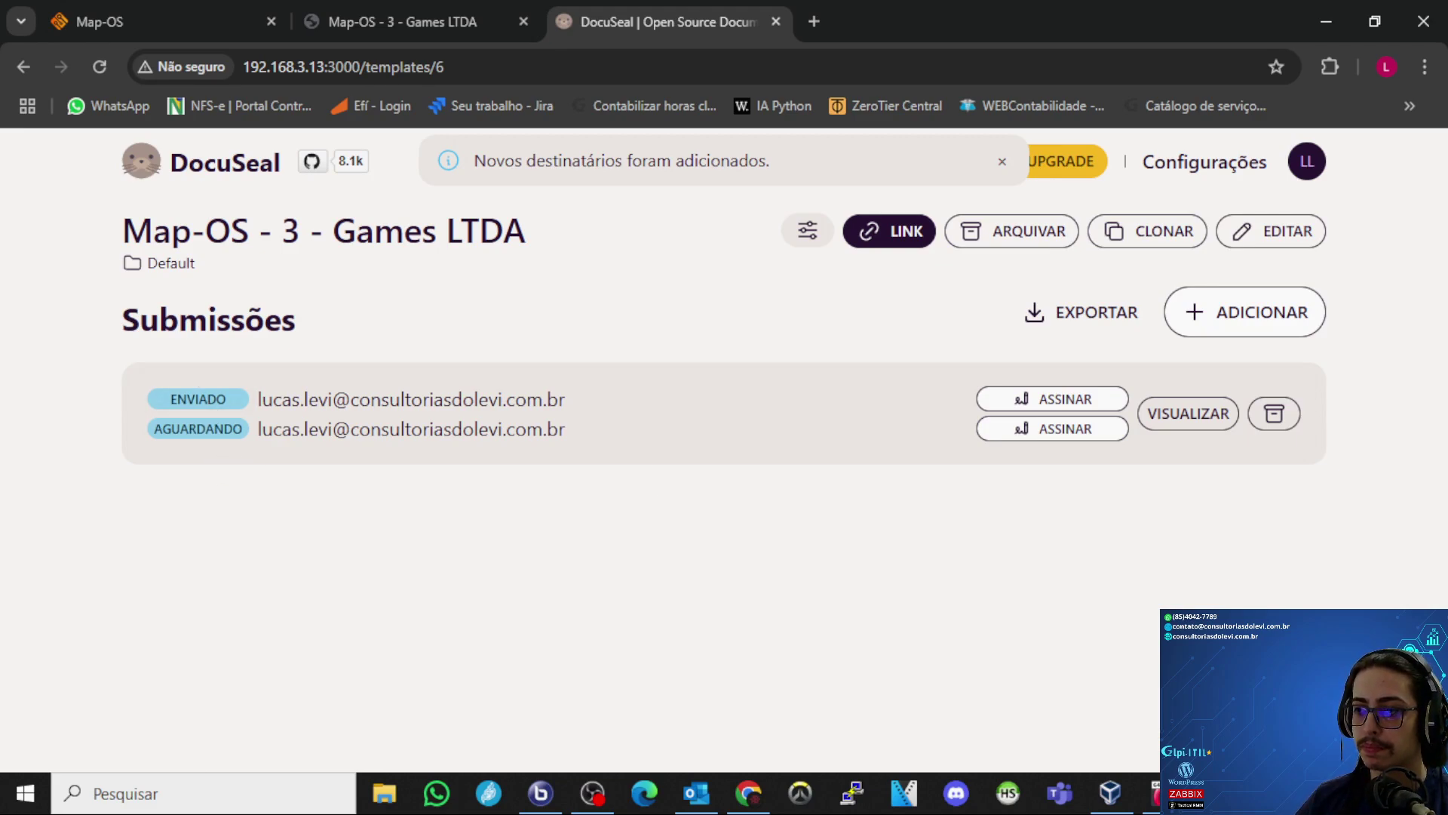
- Switch to the signing invitation in Outlook, check the document name and copy its "Revisar e assinar" hyperlink
key(alt+Tab)
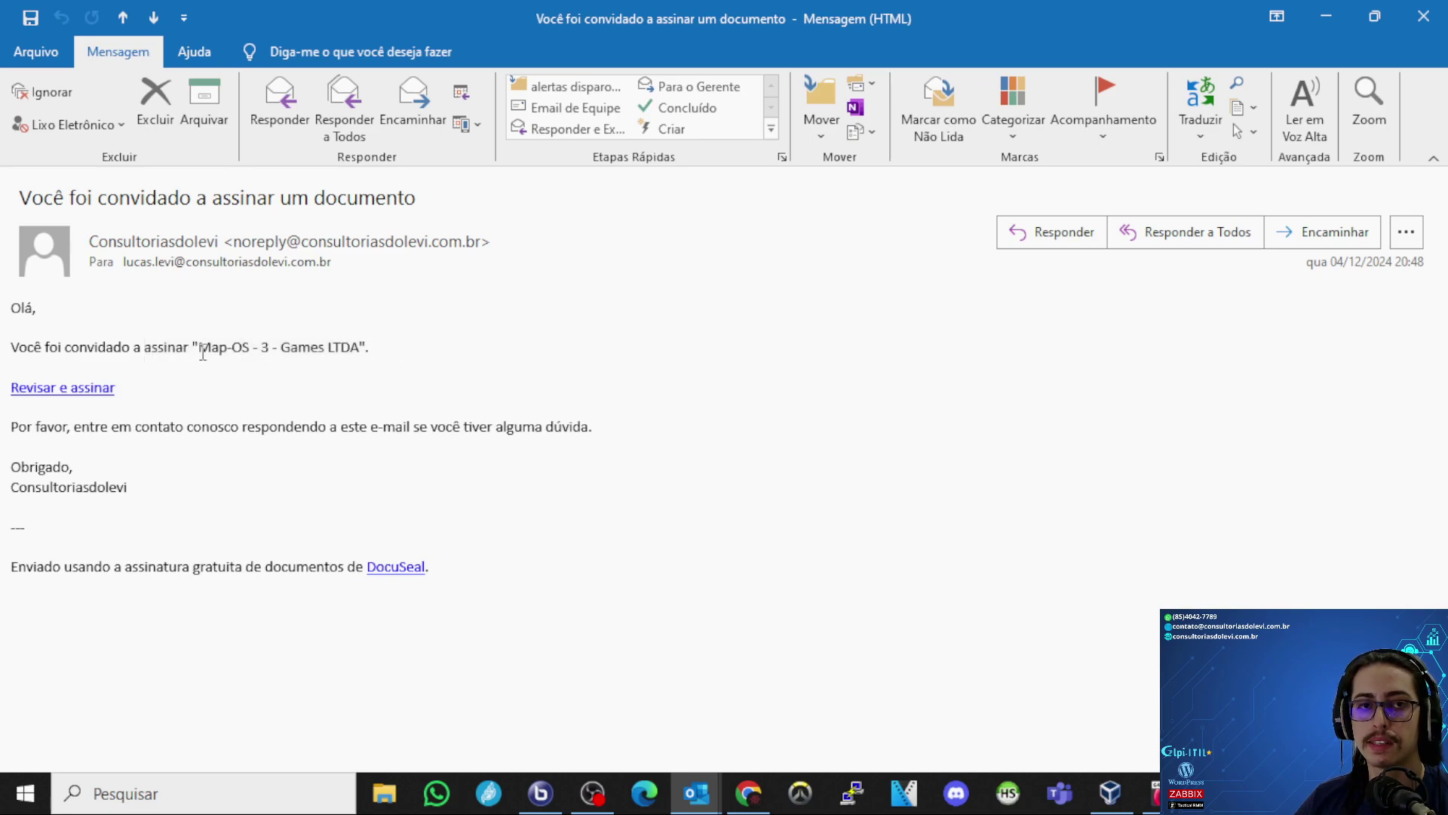
click(297, 347)
drag(215, 347, 342, 352)
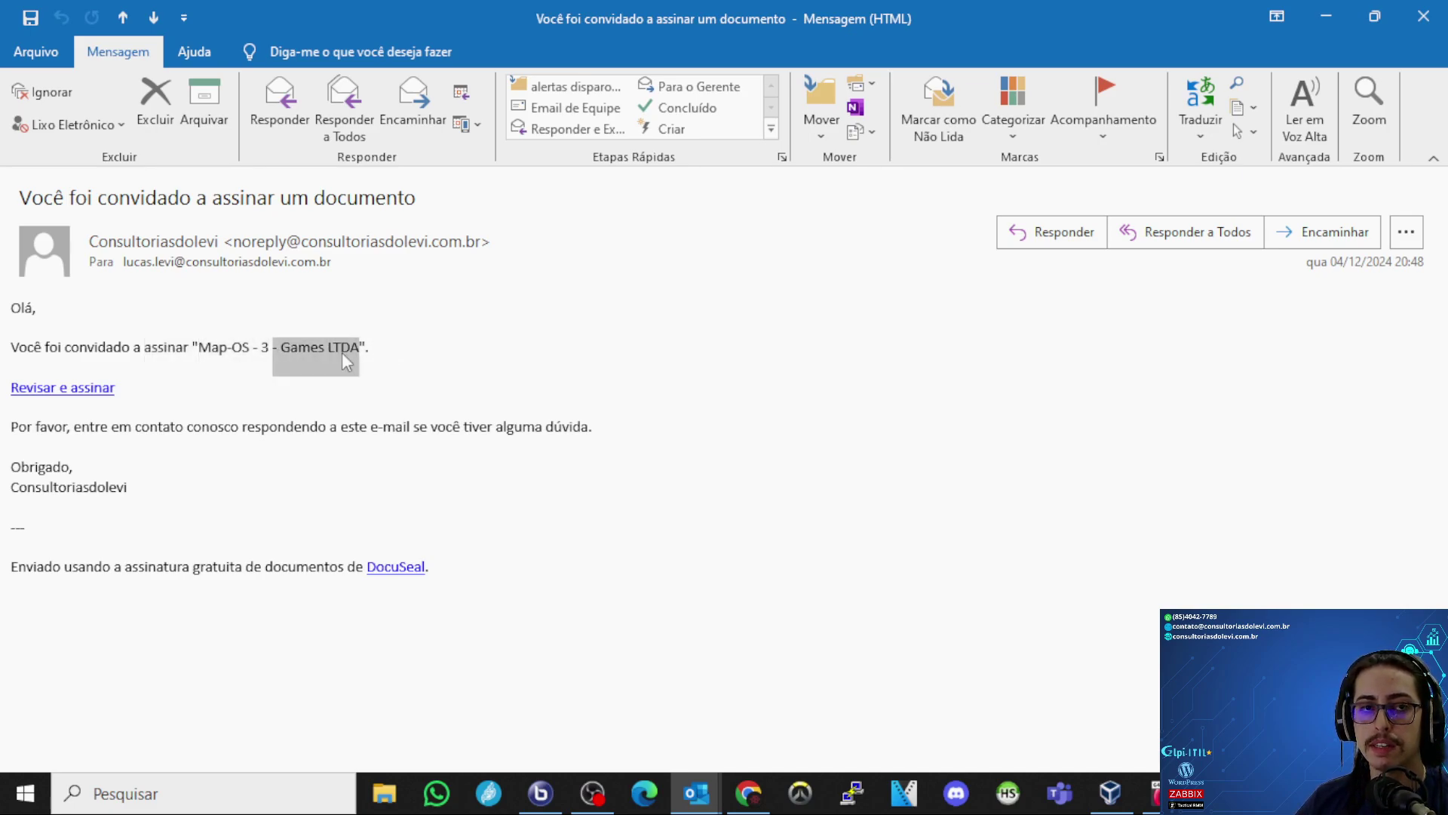
click(342, 352)
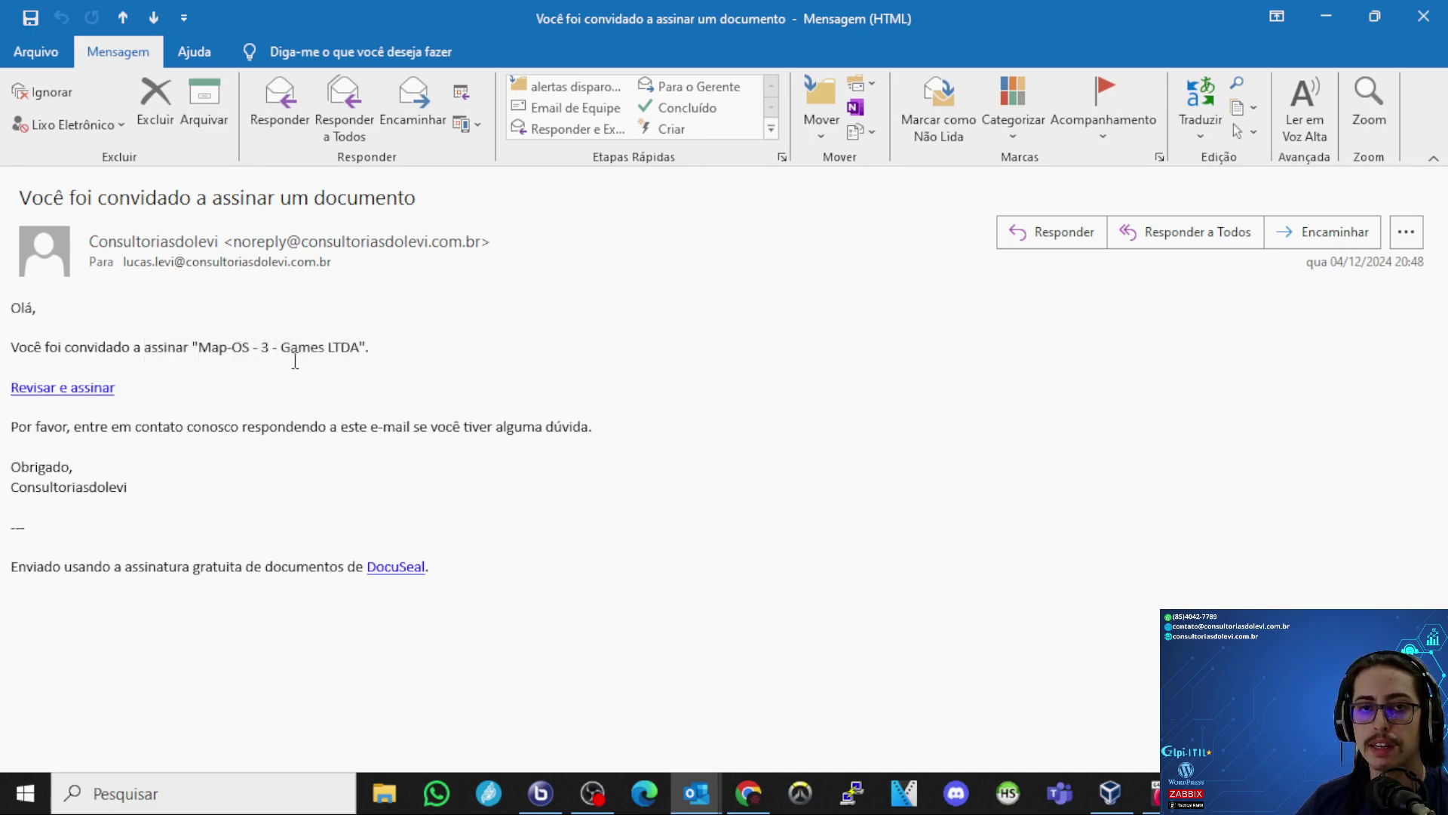
right_click(55, 381)
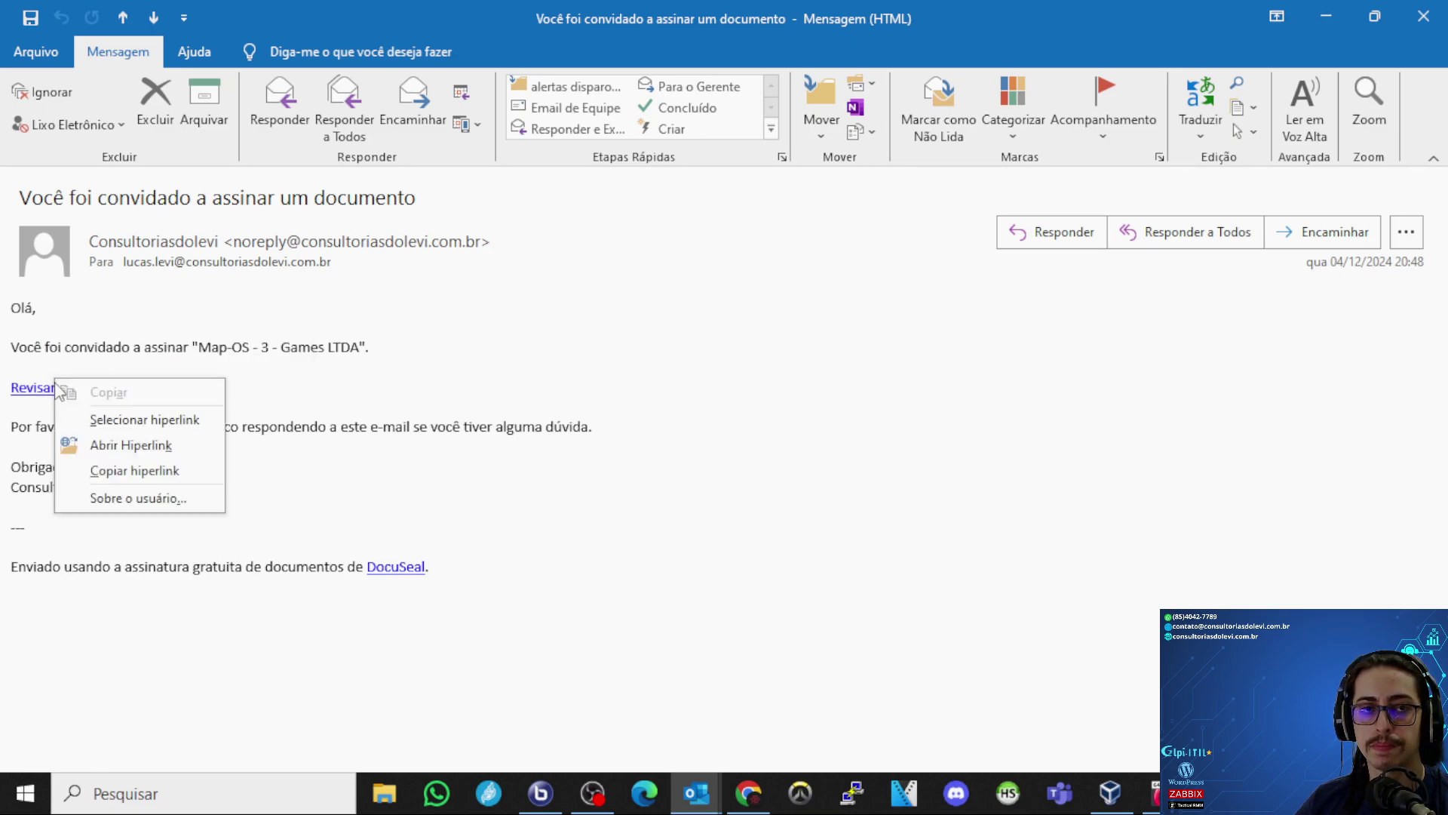
click(75, 471)
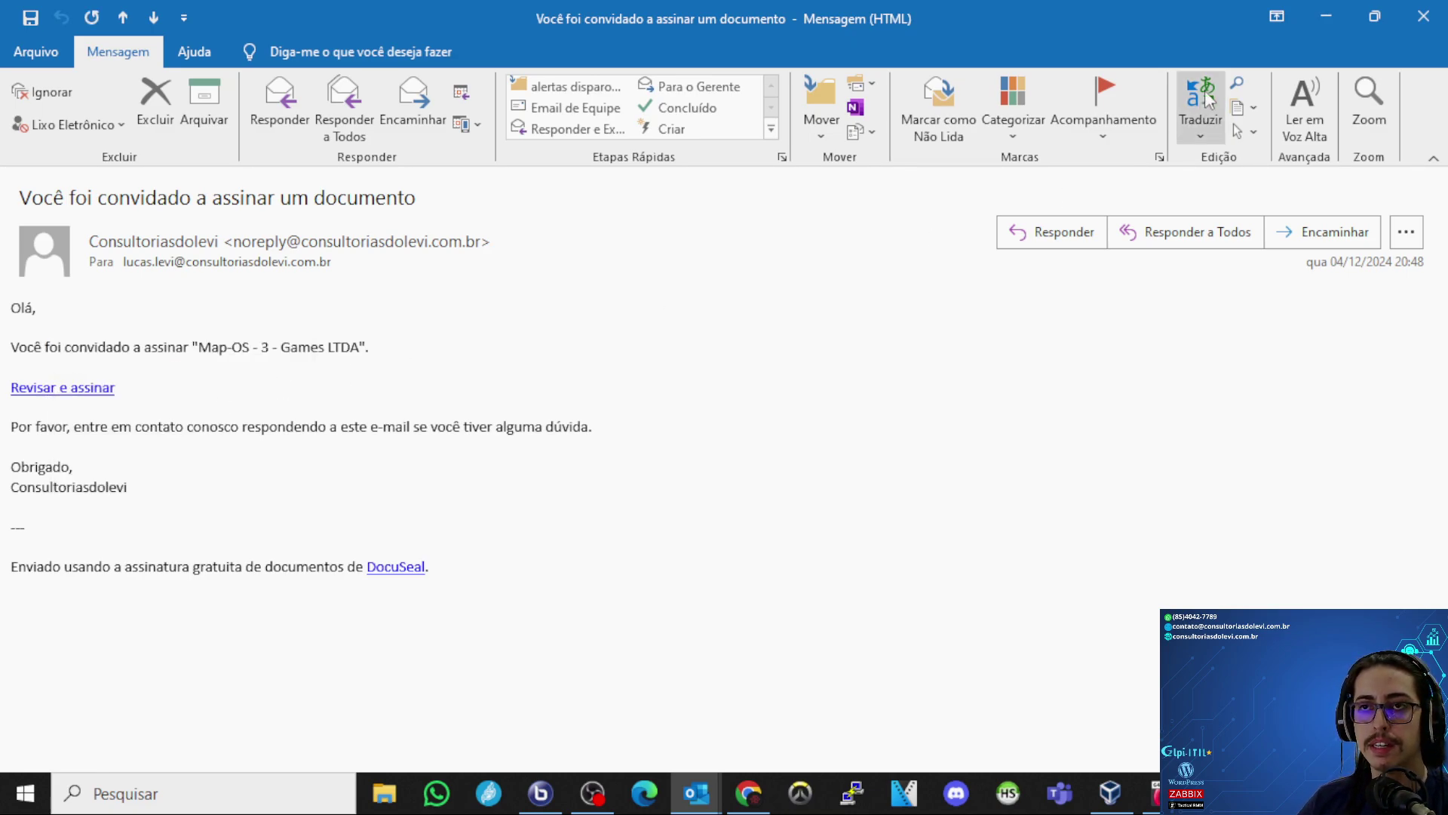
- Open the copied signing link in a new browser tab and review the order down to the client's signature field
click(1326, 17)
click(828, 14)
key(ctrl+v)
key(Return)
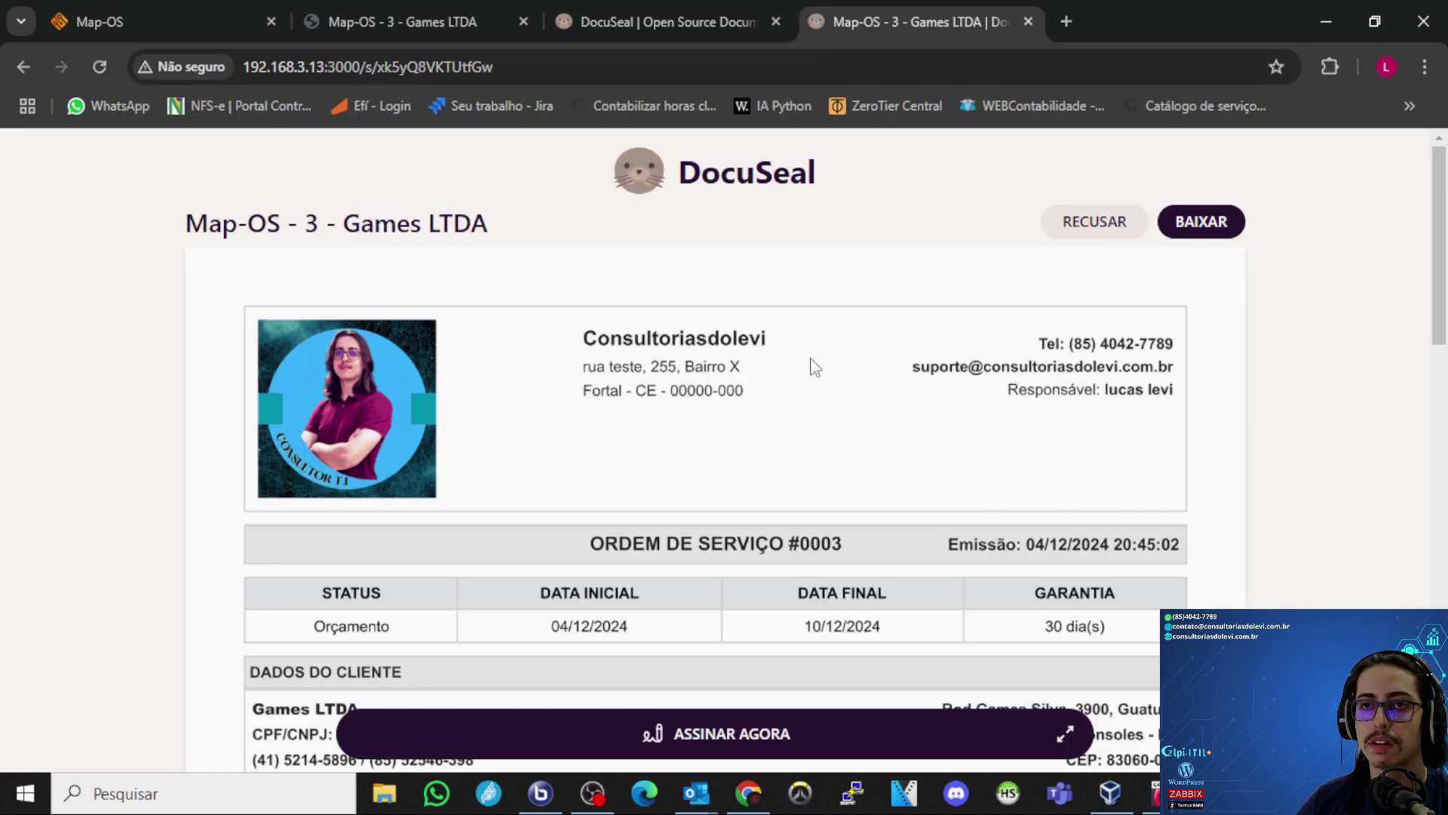
scroll(811, 365, down, 15)
scroll(809, 363, up, 7)
scroll(784, 374, down, 3)
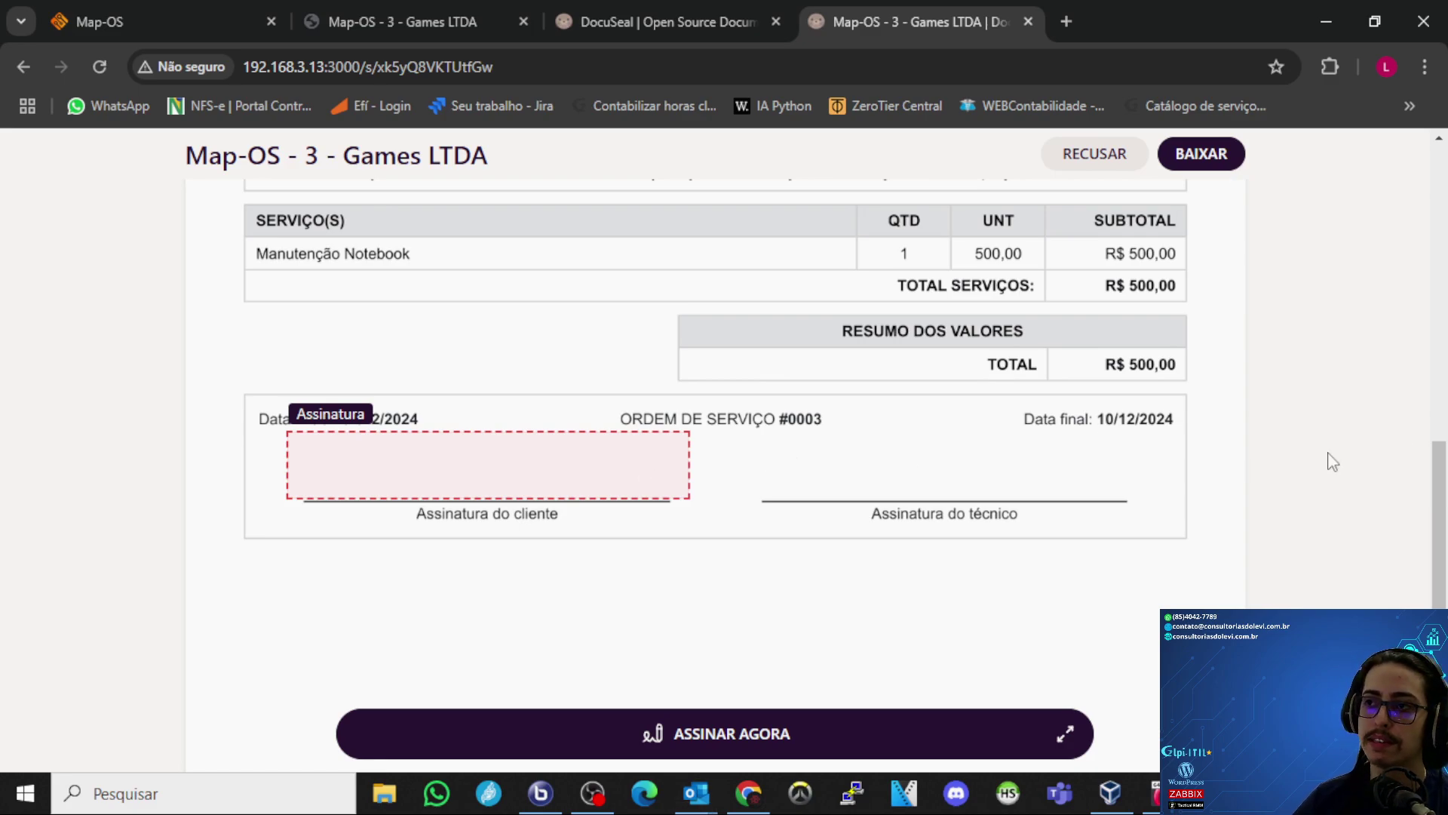
- Open the client's signature field, discard the prefilled signature and draw a new one reading "Cons."
click(492, 466)
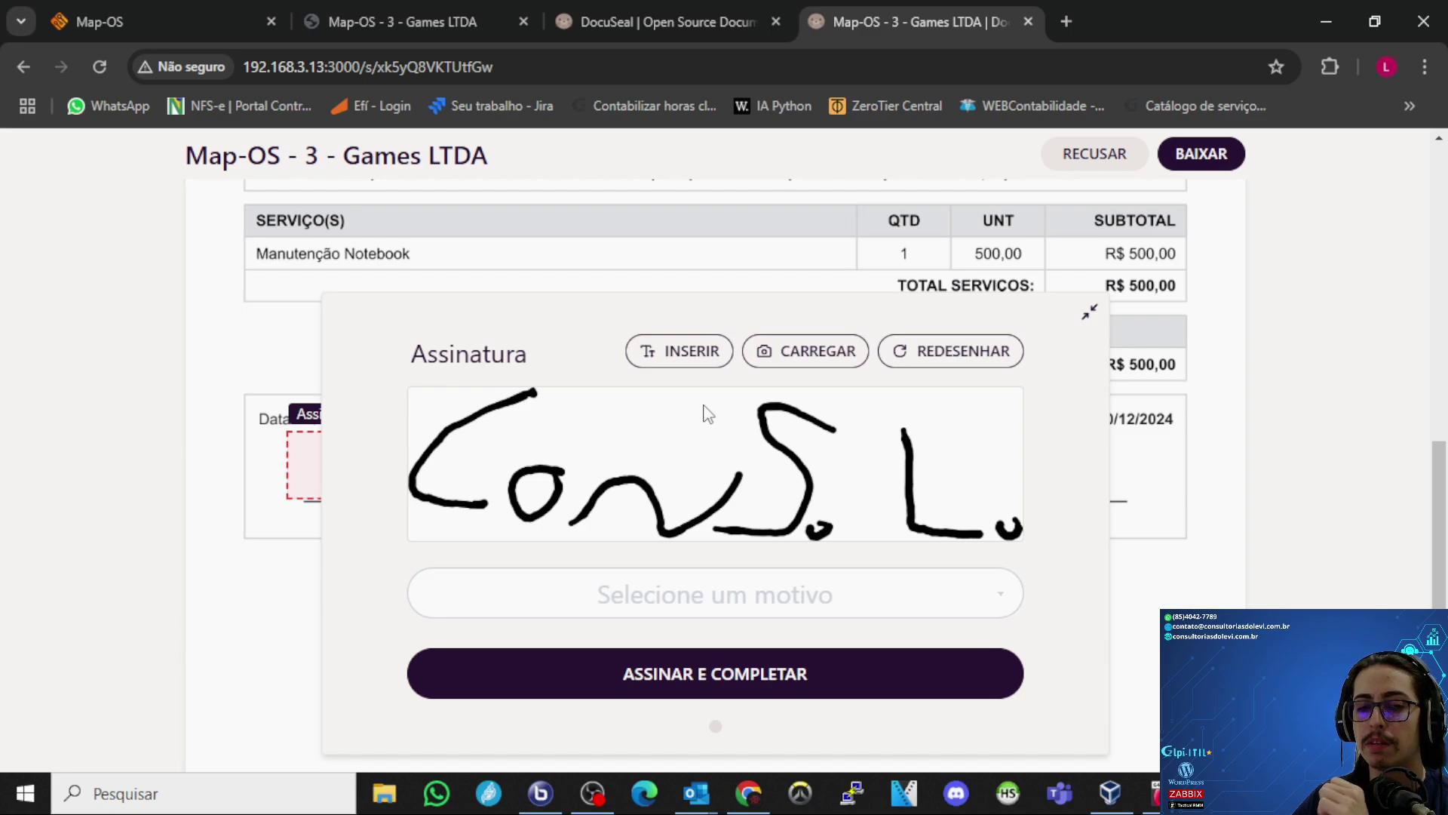
click(912, 355)
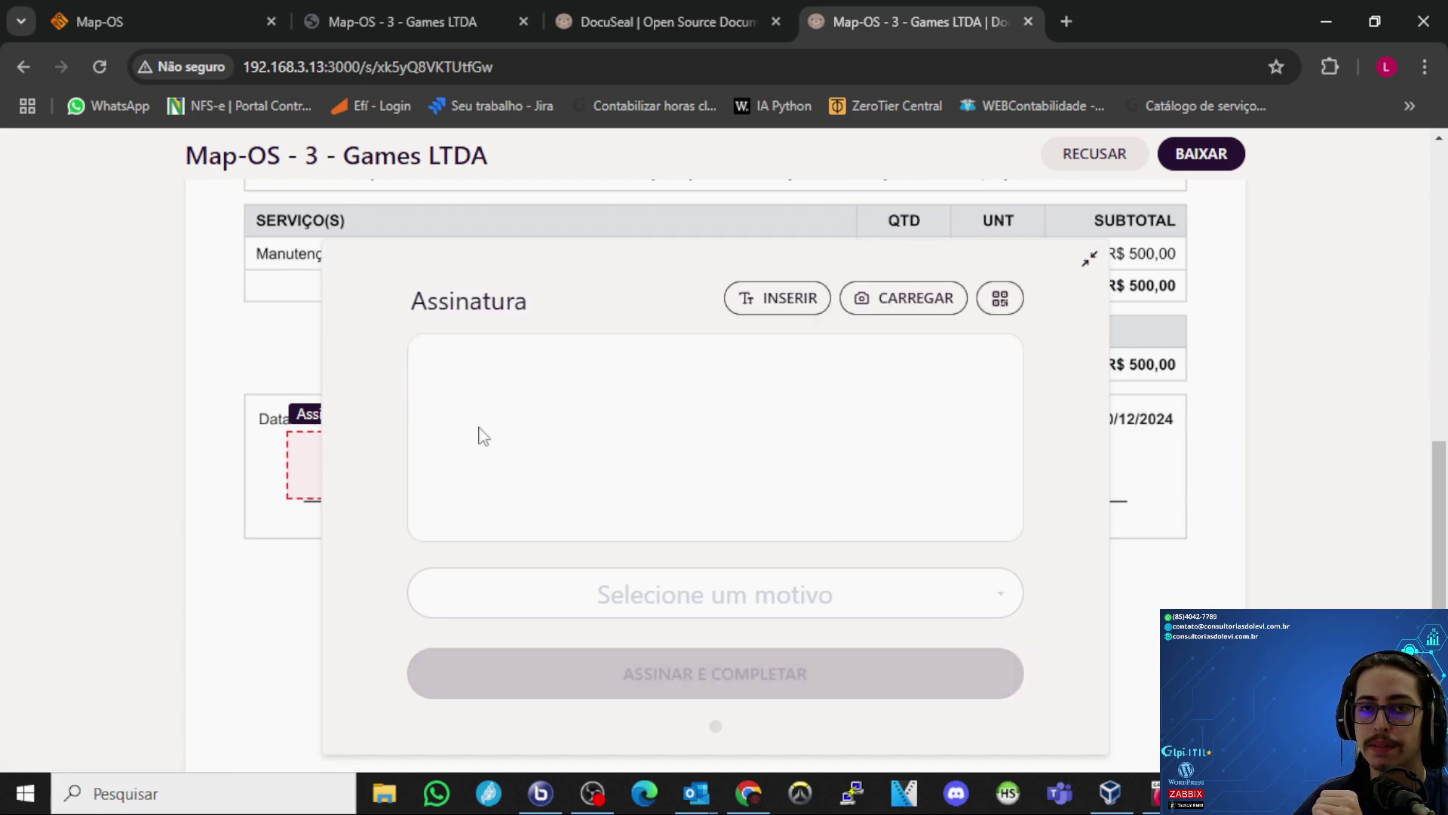
mouse_move(507, 368)
mouse_down()
mouse_move(462, 420)
mouse_move(495, 439)
mouse_move(573, 433)
mouse_move(537, 420)
mouse_move(555, 405)
mouse_up()
mouse_move(582, 457)
mouse_down()
mouse_move(627, 472)
mouse_move(700, 411)
mouse_up()
mouse_move(656, 462)
mouse_down()
mouse_move(757, 447)
mouse_move(796, 382)
mouse_up()
drag(787, 467, 790, 461)
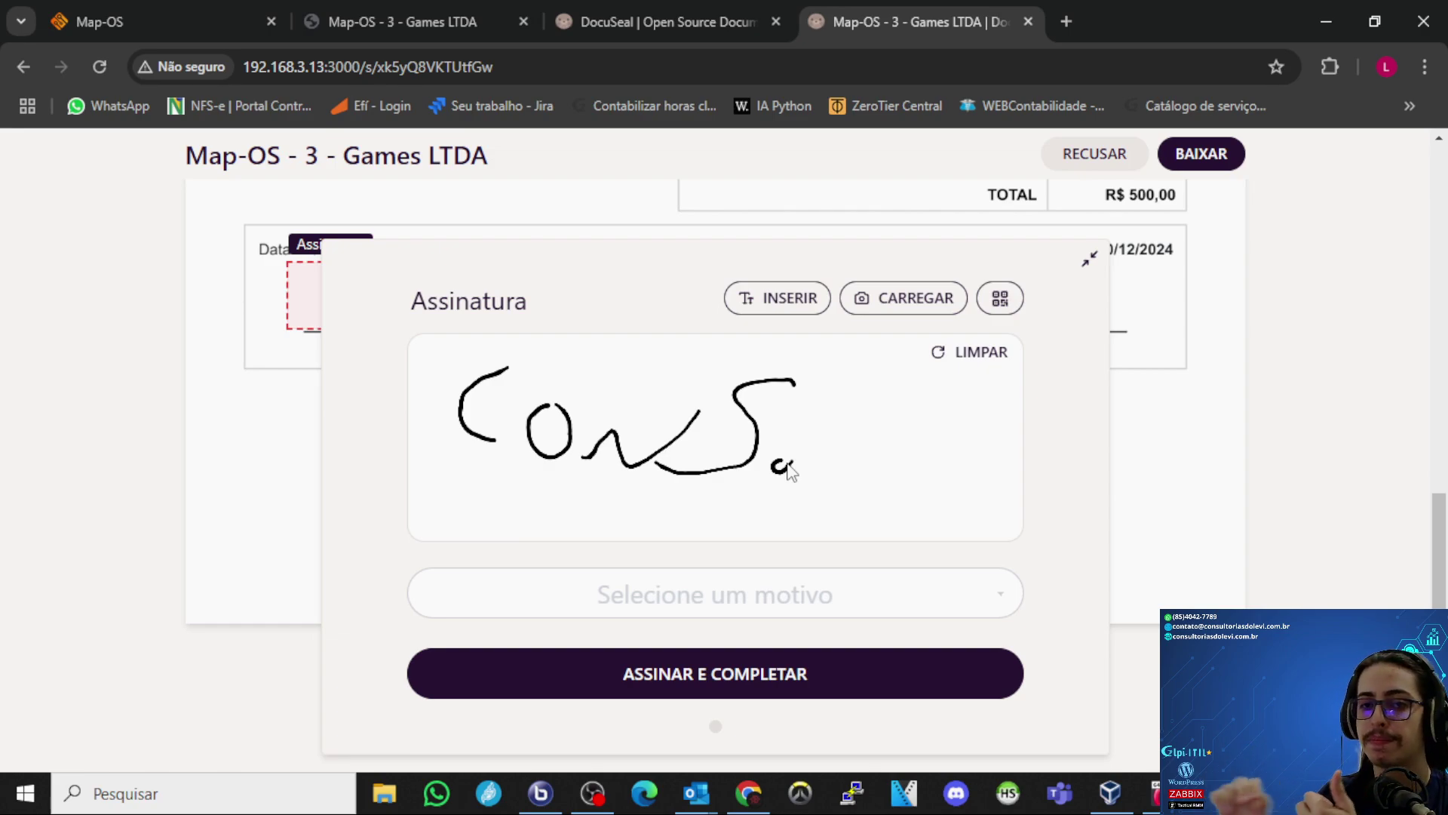
- Choose "Aprovado" as the client's signing reason, then sign and complete the document
click(688, 679)
click(691, 605)
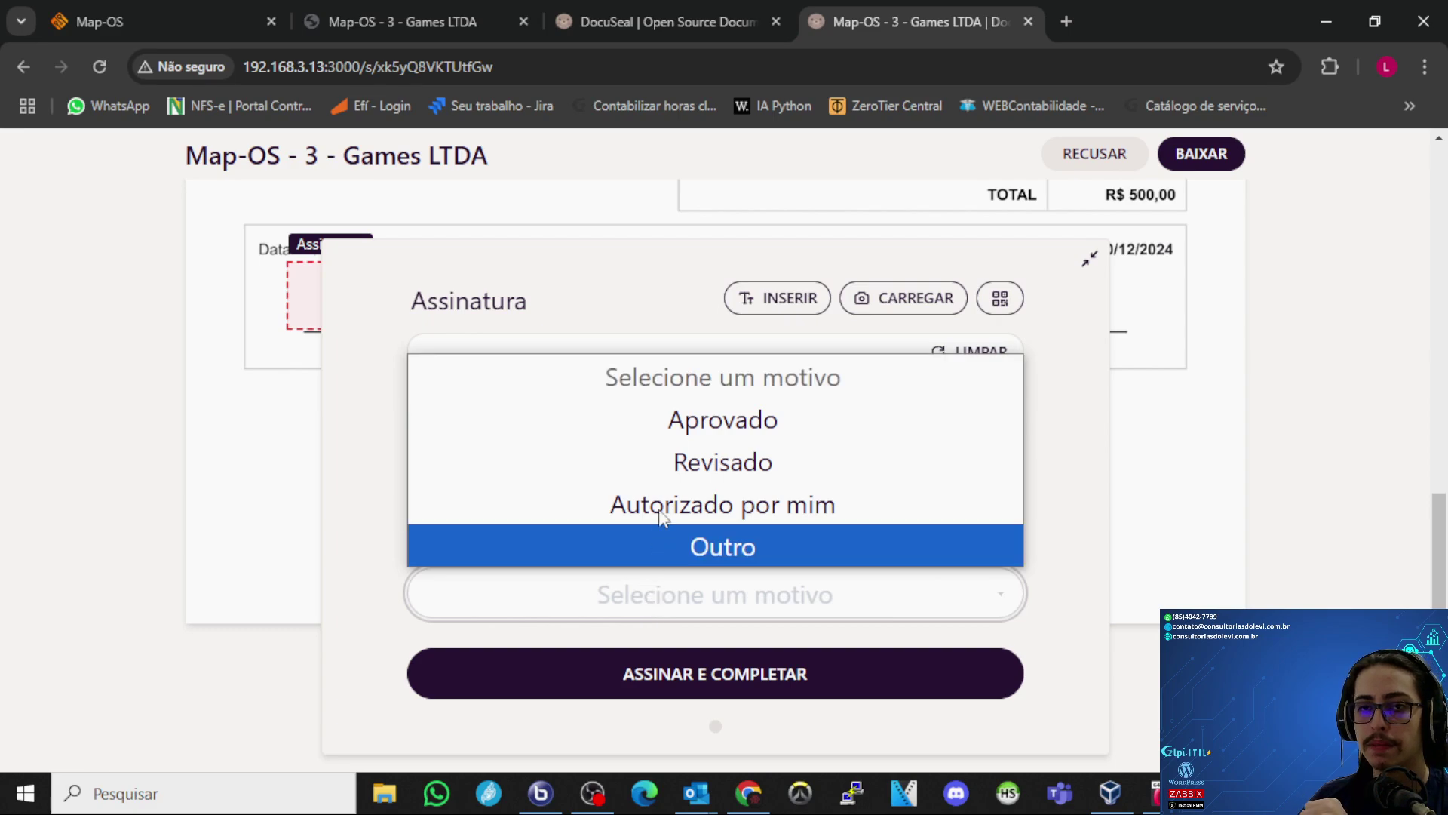
click(685, 422)
click(664, 671)
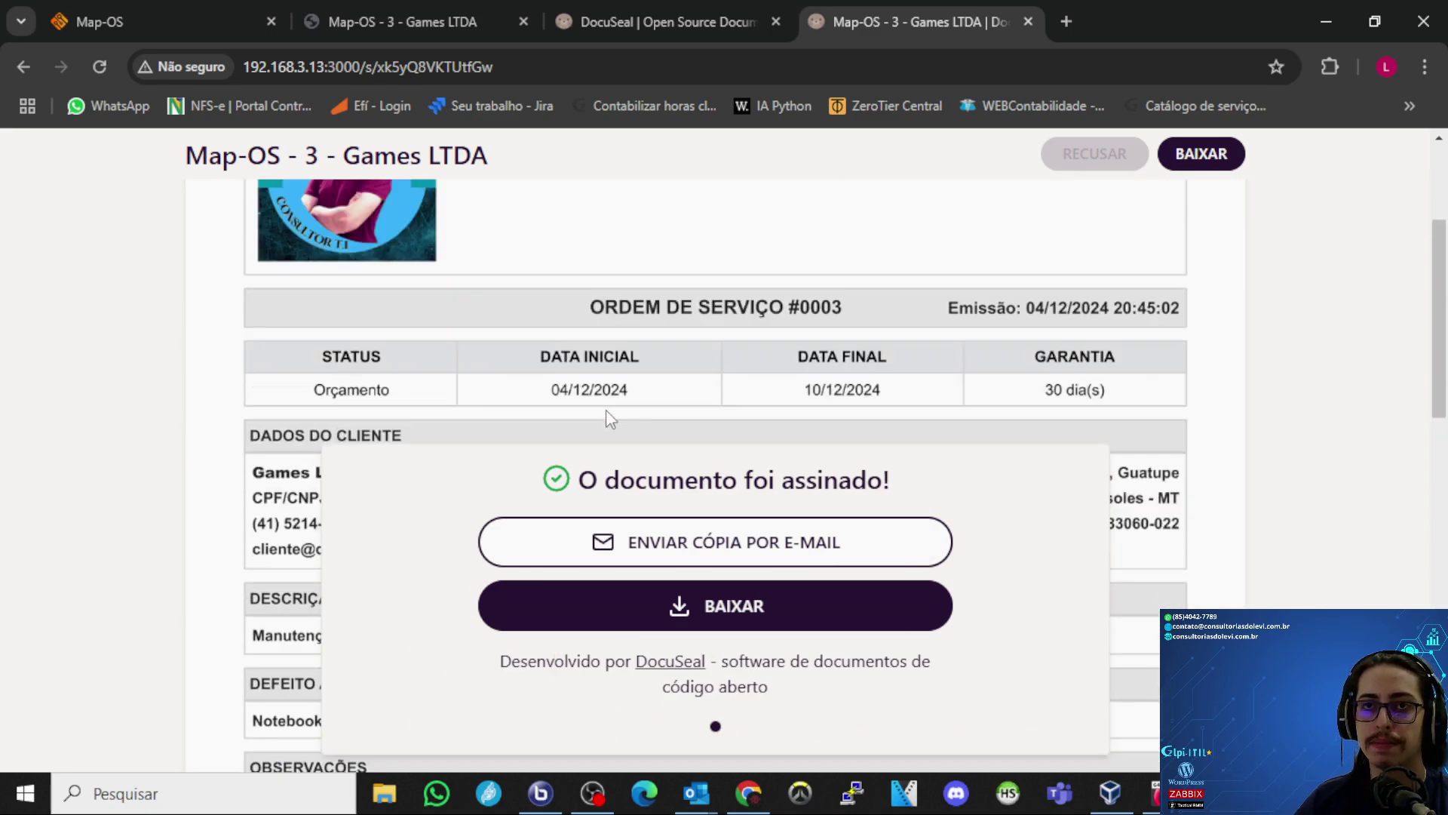
- Return to the template's submissions page, reload it and close the client's finished signing page
click(625, 34)
right_click(659, 265)
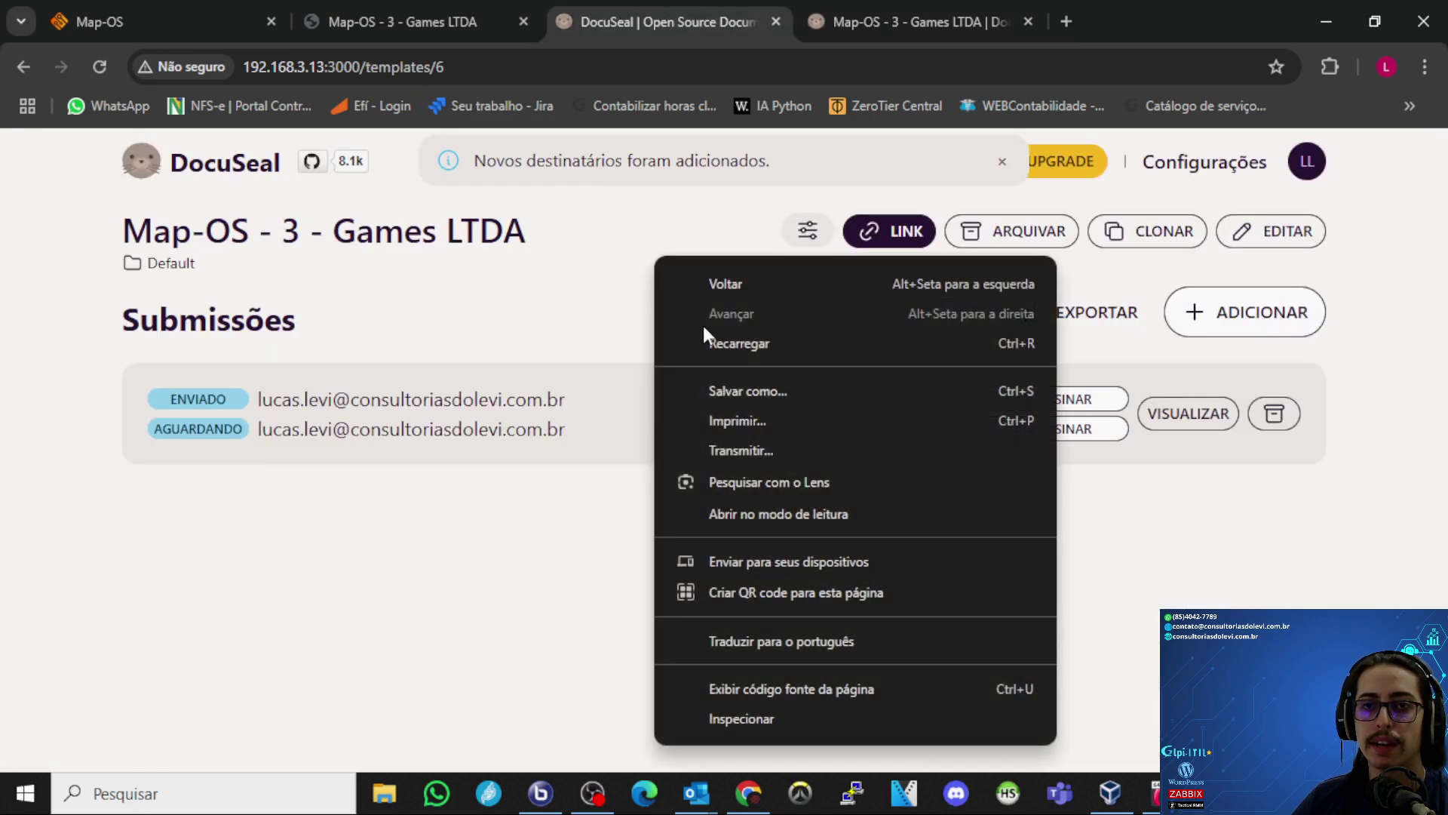
click(703, 340)
click(1026, 22)
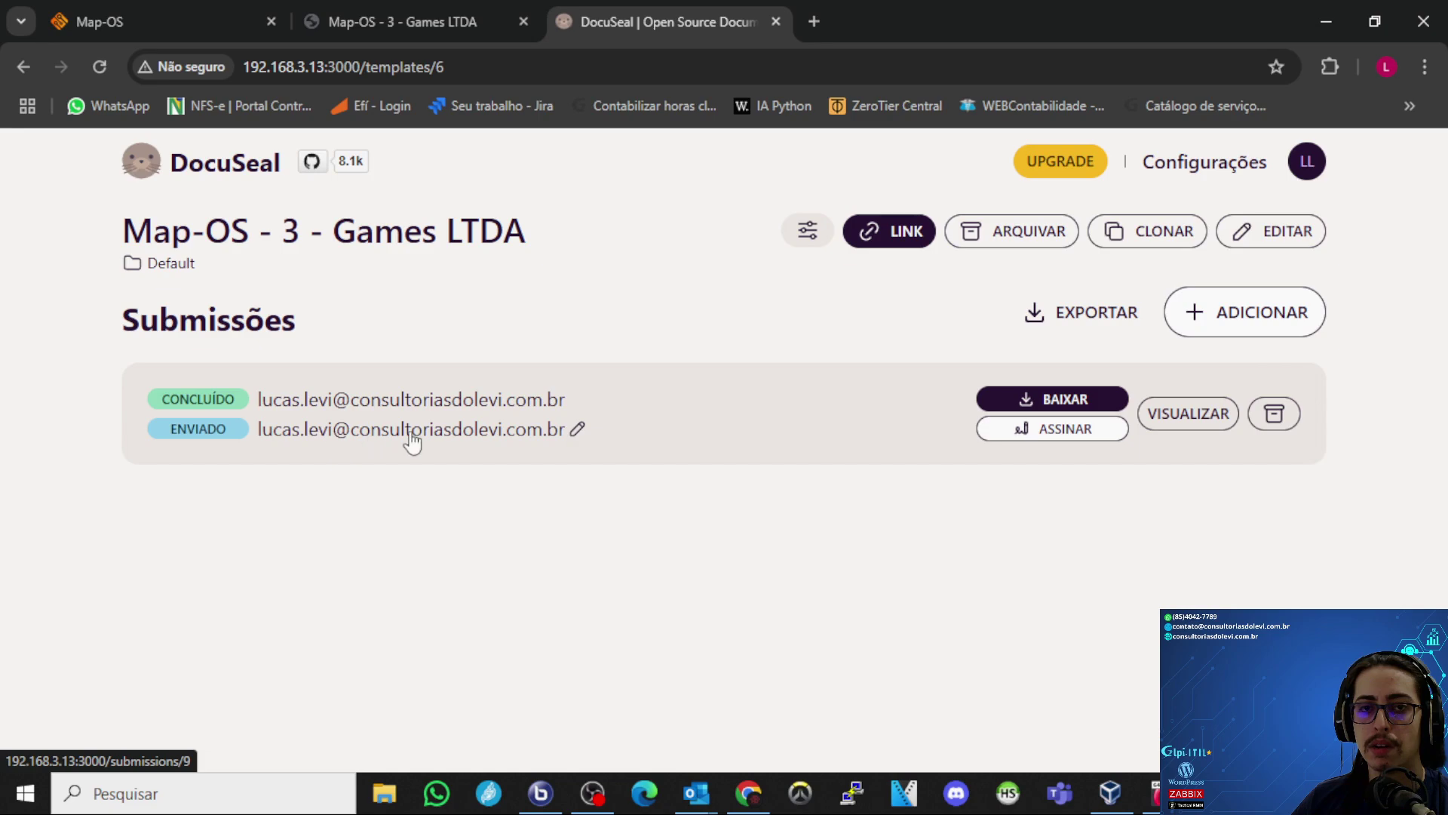
- Open the company signer's pending form and redraw the technician's signature as "EMP."
click(1008, 436)
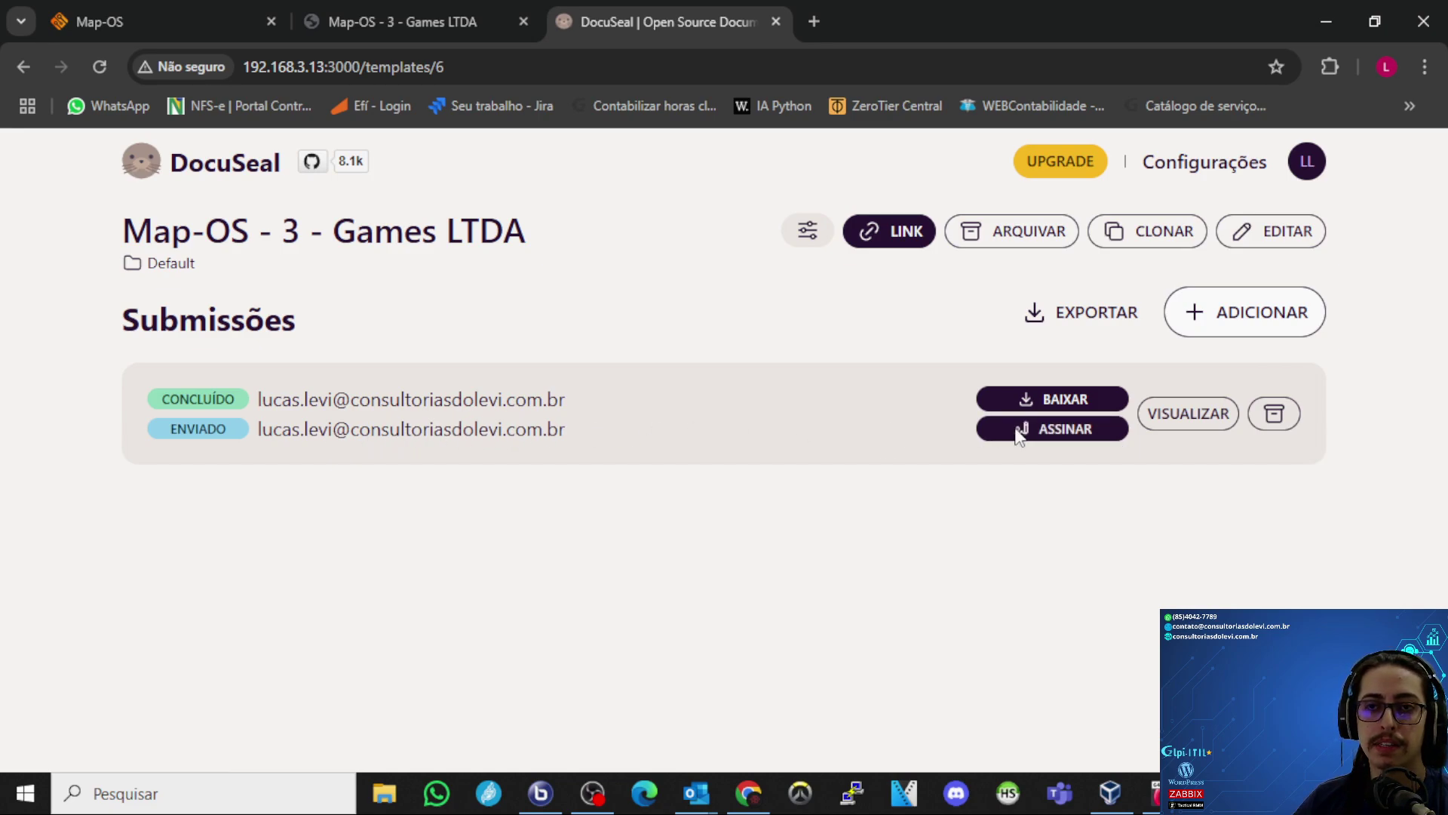
scroll(882, 460, down, 10)
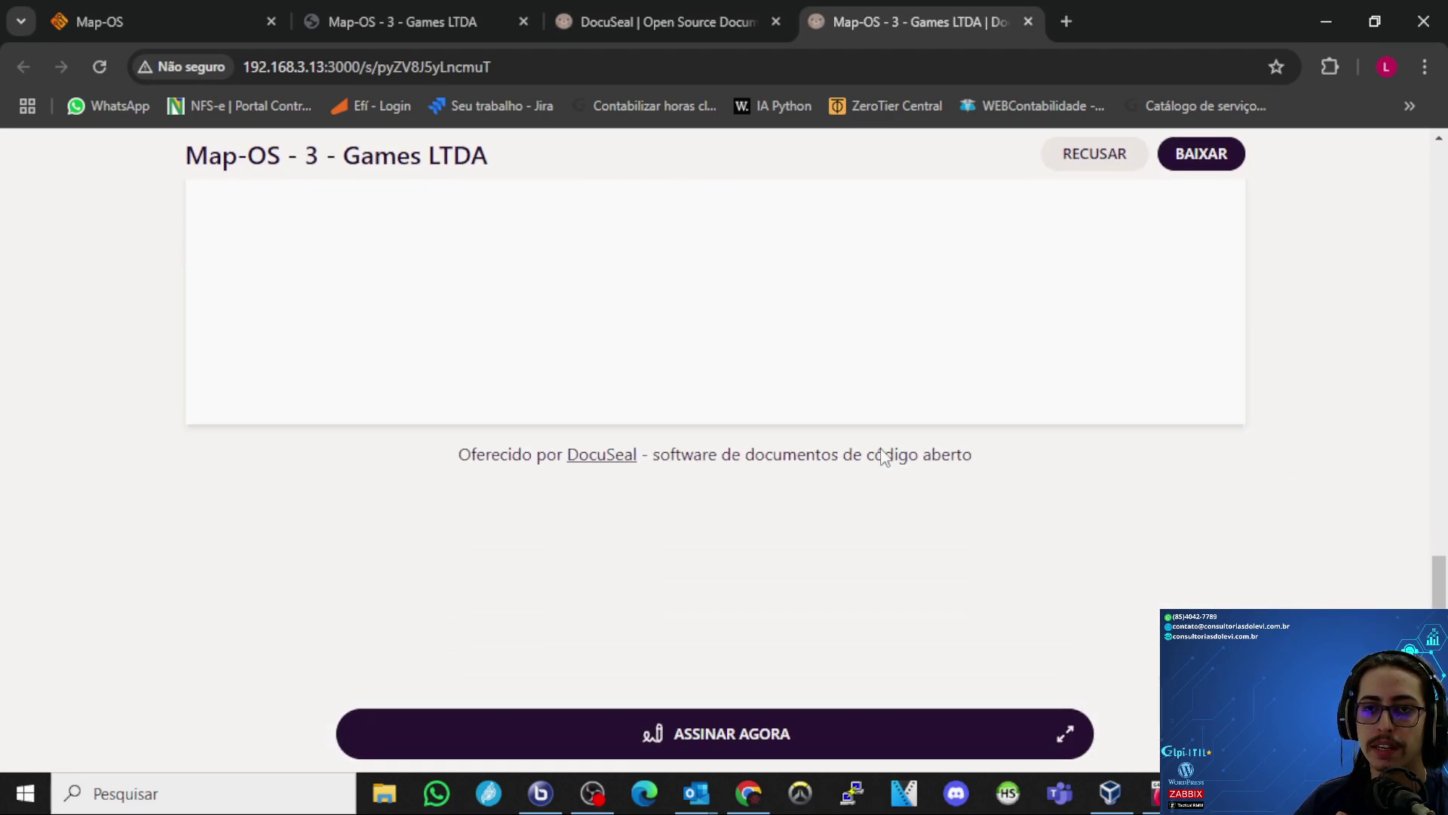
scroll(883, 445, up, 4)
click(883, 423)
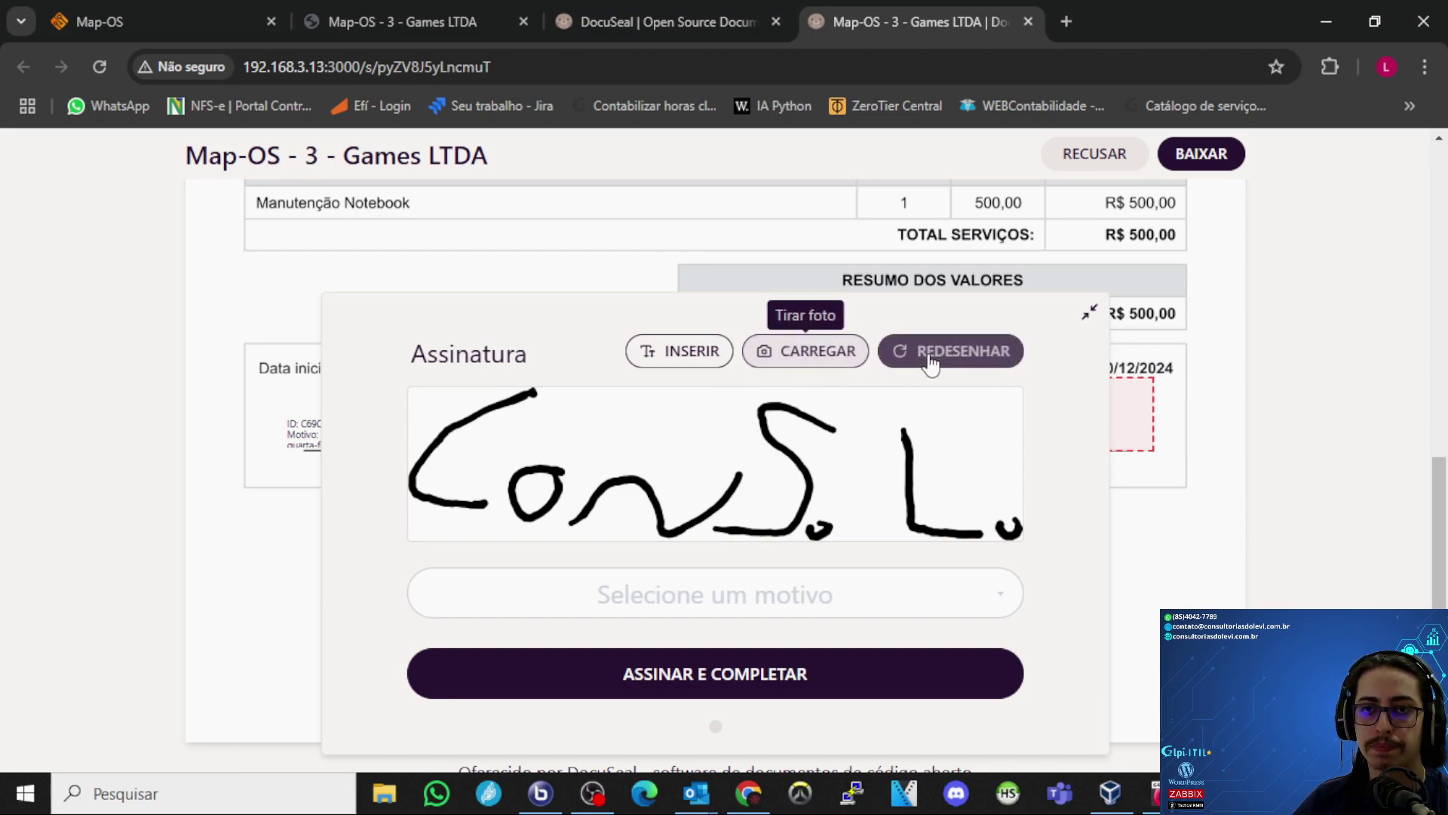
click(934, 353)
mouse_move(485, 394)
mouse_down()
mouse_move(537, 446)
mouse_move(524, 408)
mouse_move(543, 384)
mouse_up()
drag(552, 438, 641, 451)
drag(649, 381, 655, 454)
drag(664, 383, 698, 461)
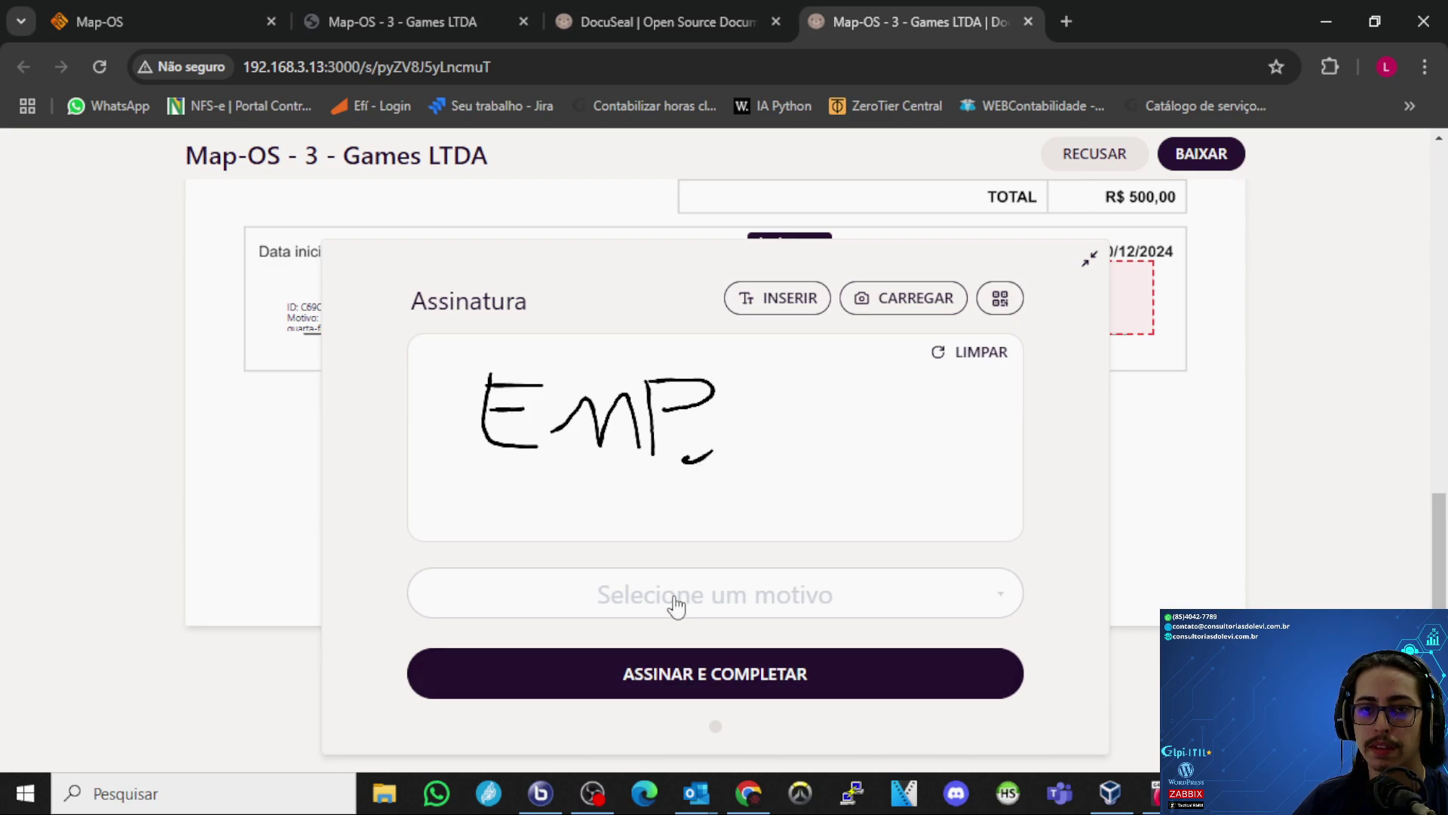
- Choose "Aprovado" as the company's signing reason and complete the company's signature
click(673, 596)
click(709, 417)
click(758, 662)
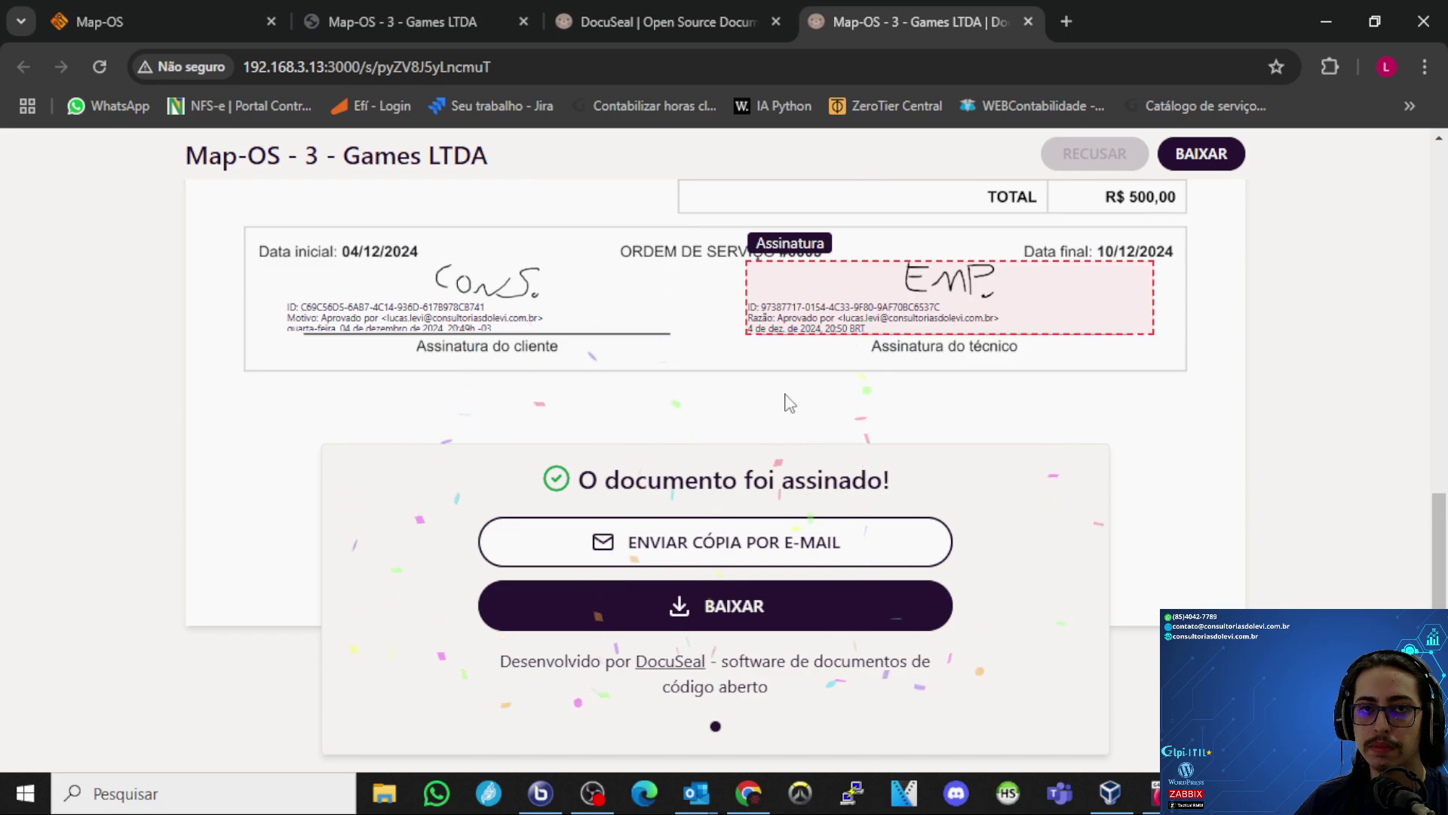
- Reload the template's submissions page to update the signing status and close the company's finished signing page
click(683, 10)
right_click(641, 220)
click(695, 305)
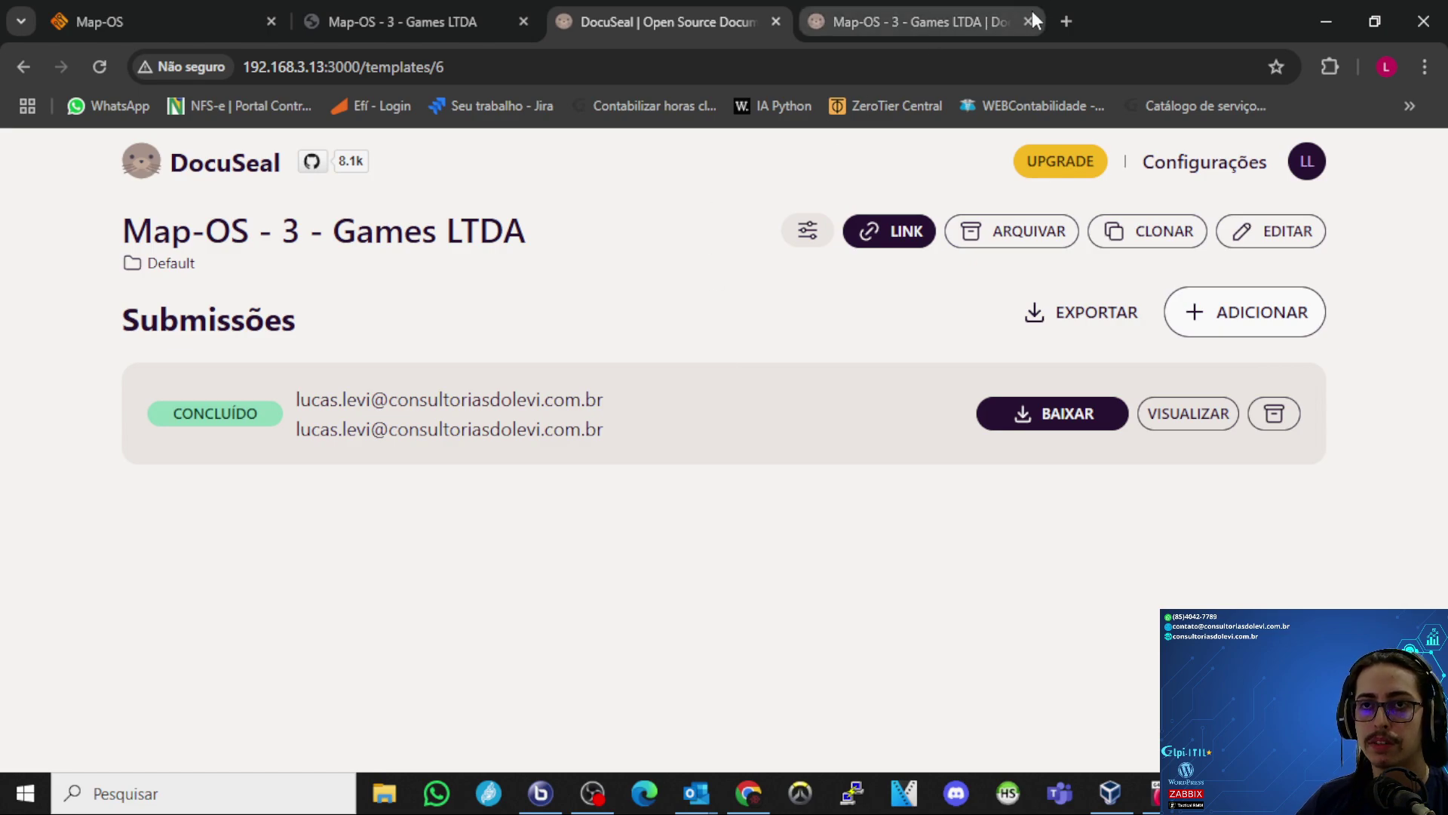
click(928, 21)
click(1028, 21)
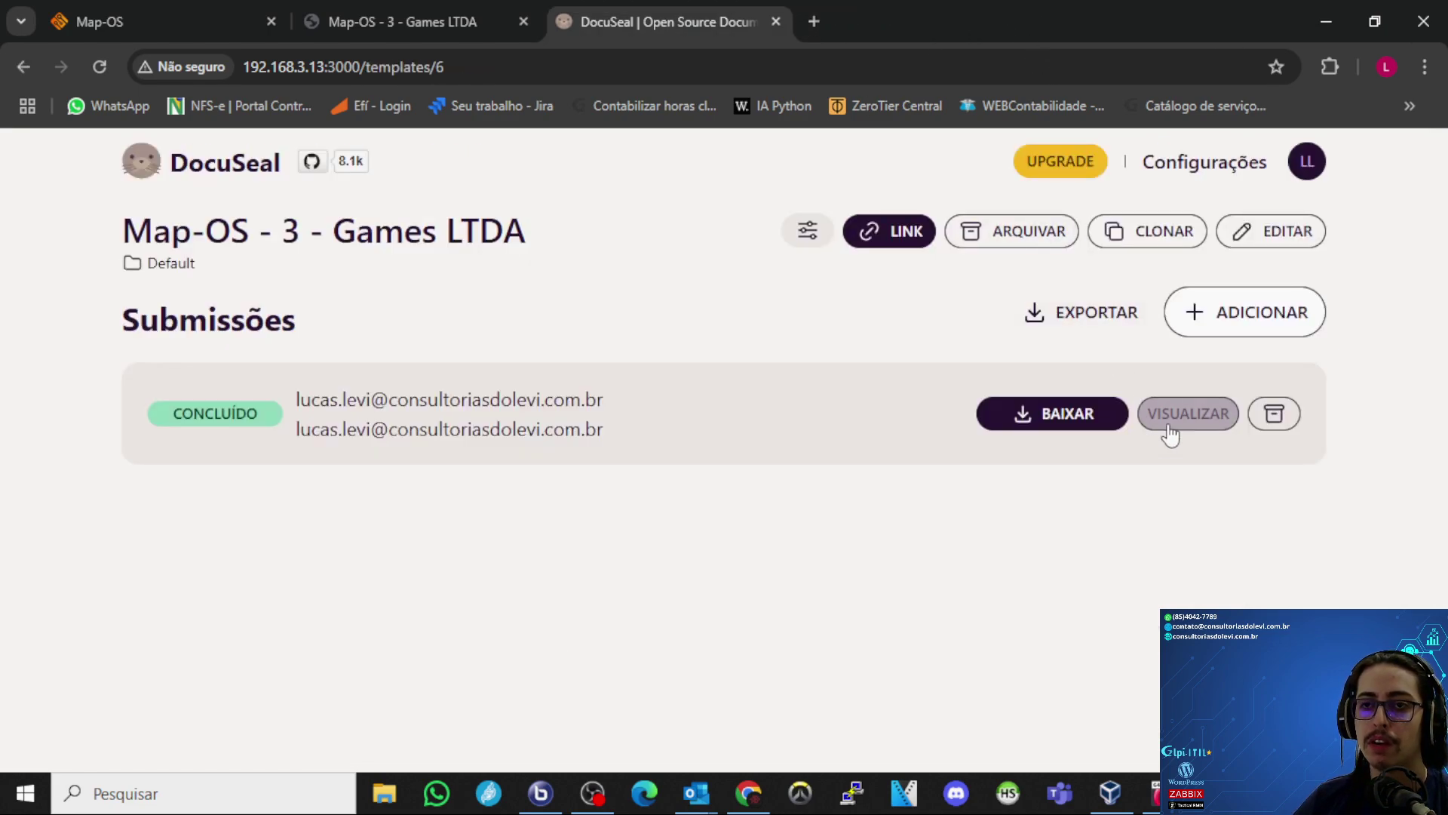
- View the completed submission and examine the client and technician signatures at the end of the service order
click(1171, 421)
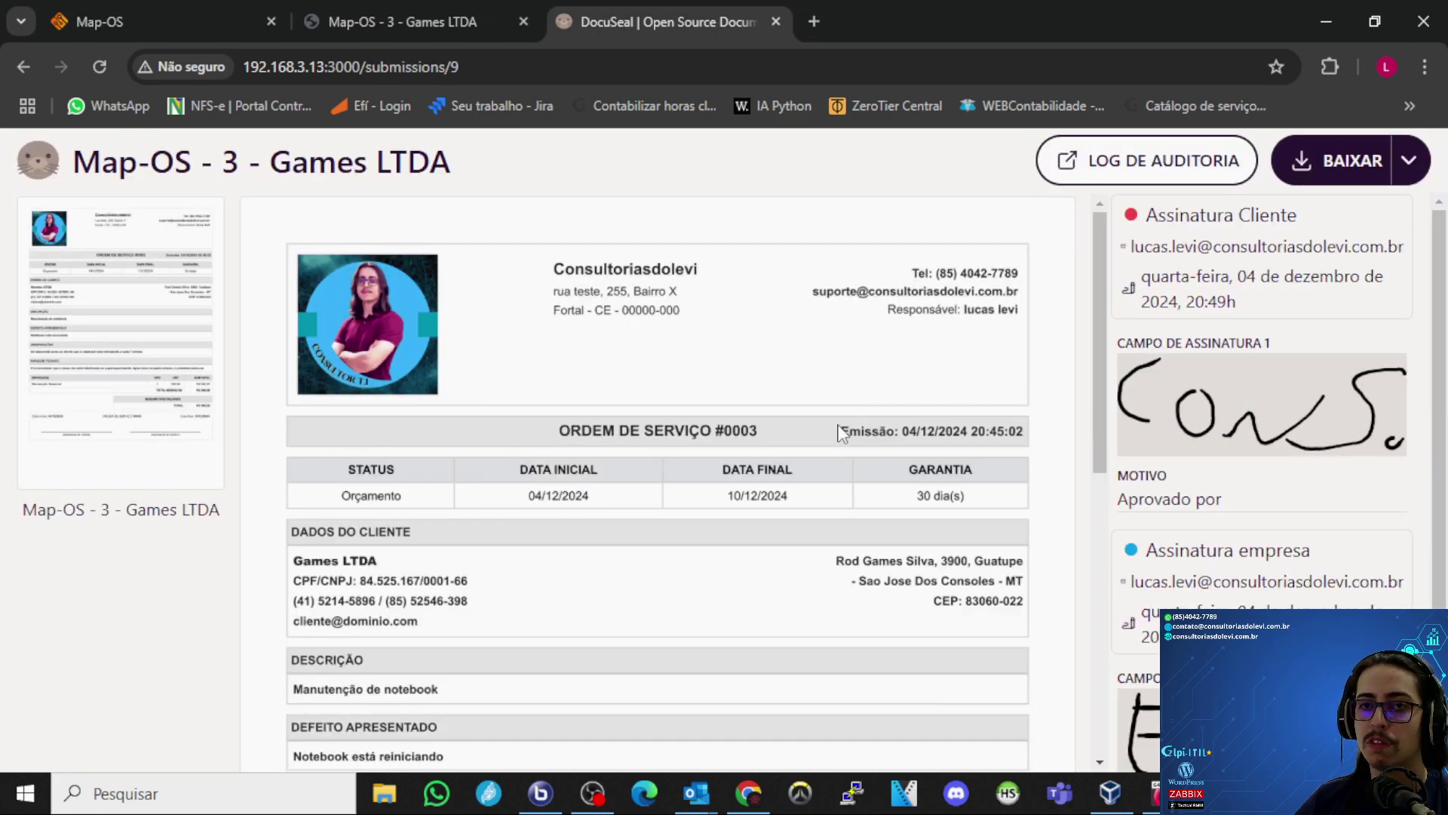
scroll(829, 407, down, 8)
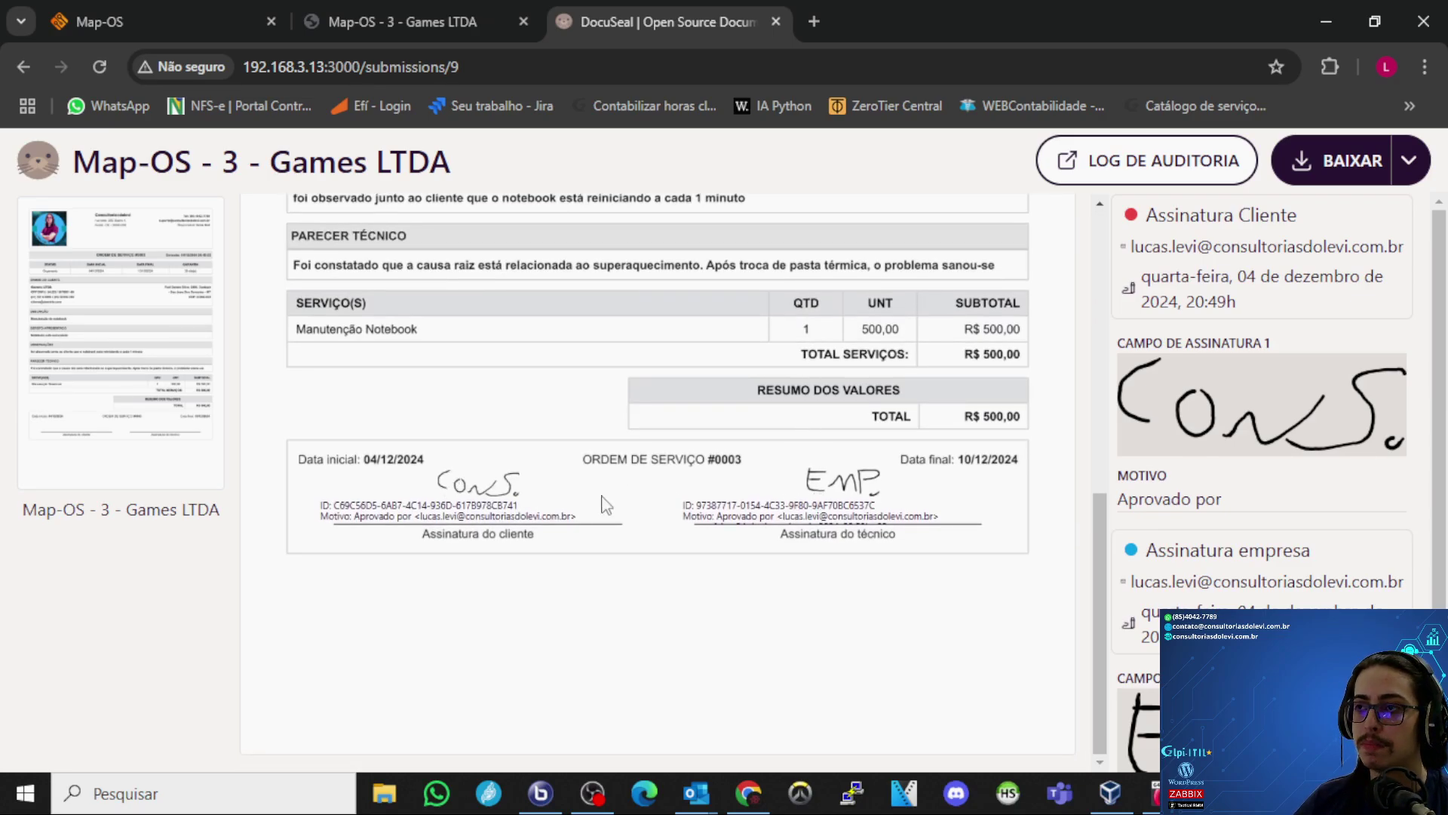
key(ctrl+plus)
key(ctrl+plus)
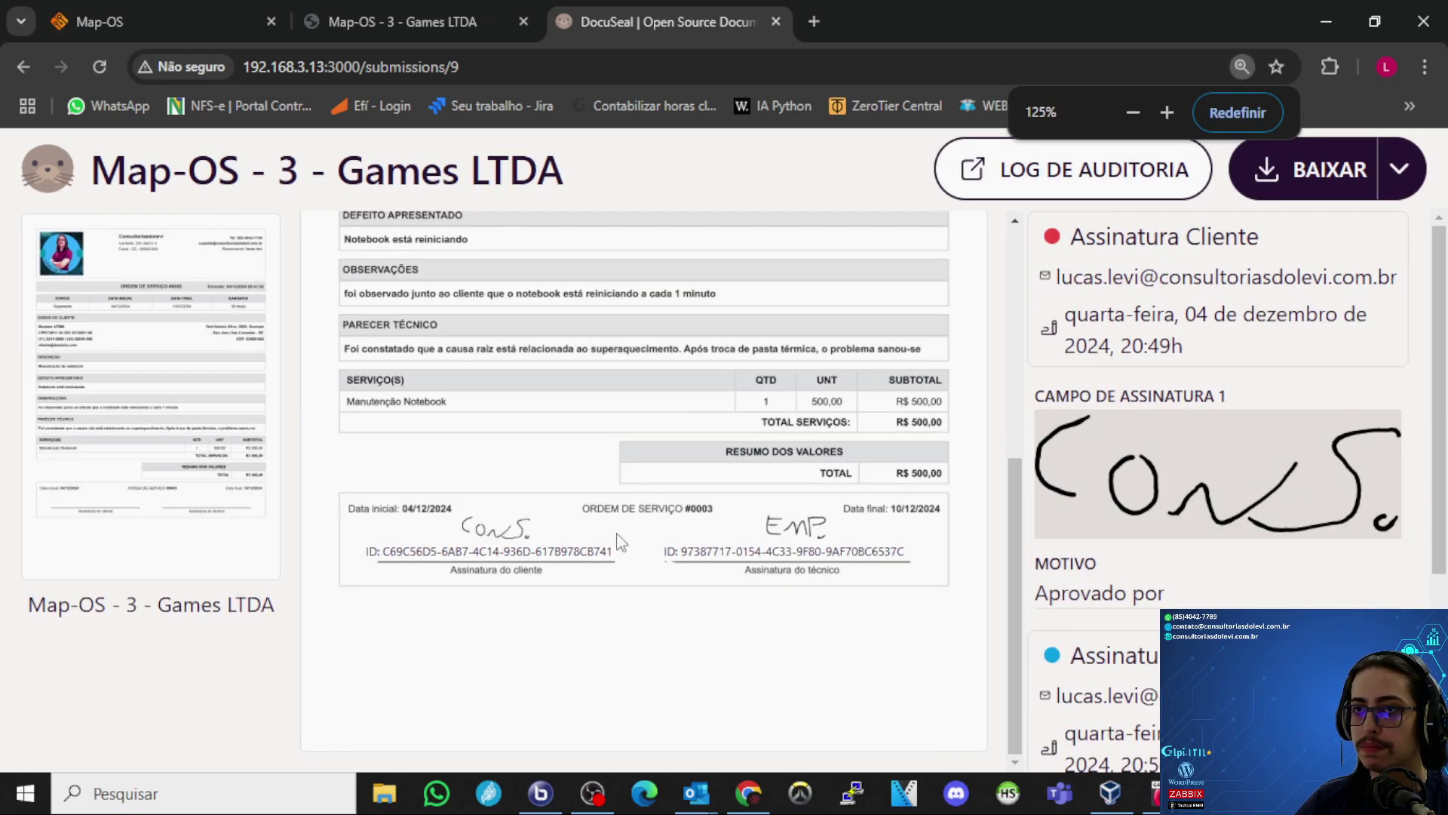
key(ctrl+minus)
key(ctrl+minus)
key(ctrl+minus)
key(ctrl+plus)
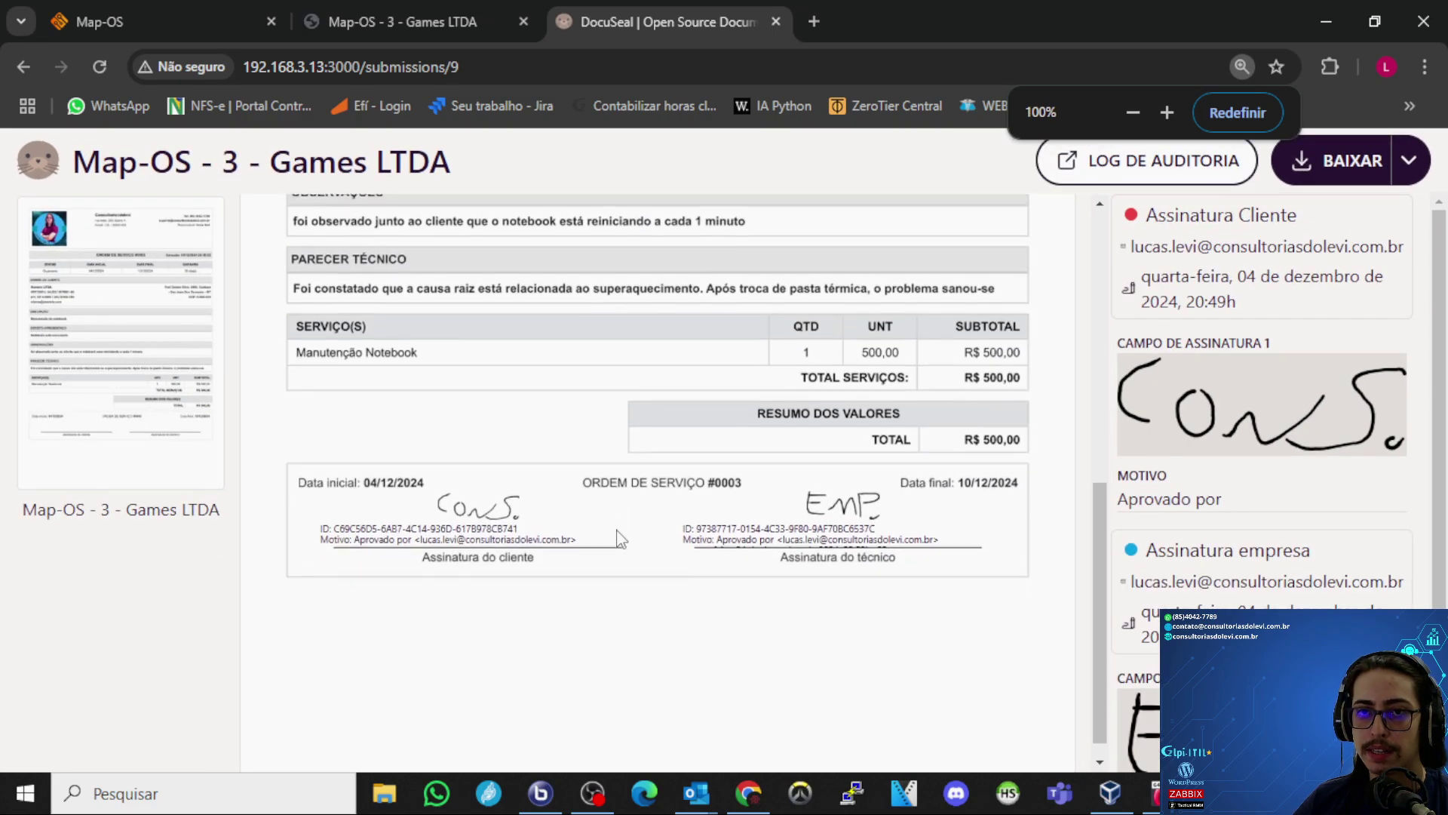
scroll(679, 541, down, 1)
key(ctrl+minus)
key(ctrl+plus)
key(ctrl+minus)
- Download the signed service order PDF, keep the blocked insecure download and open the file
click(1322, 159)
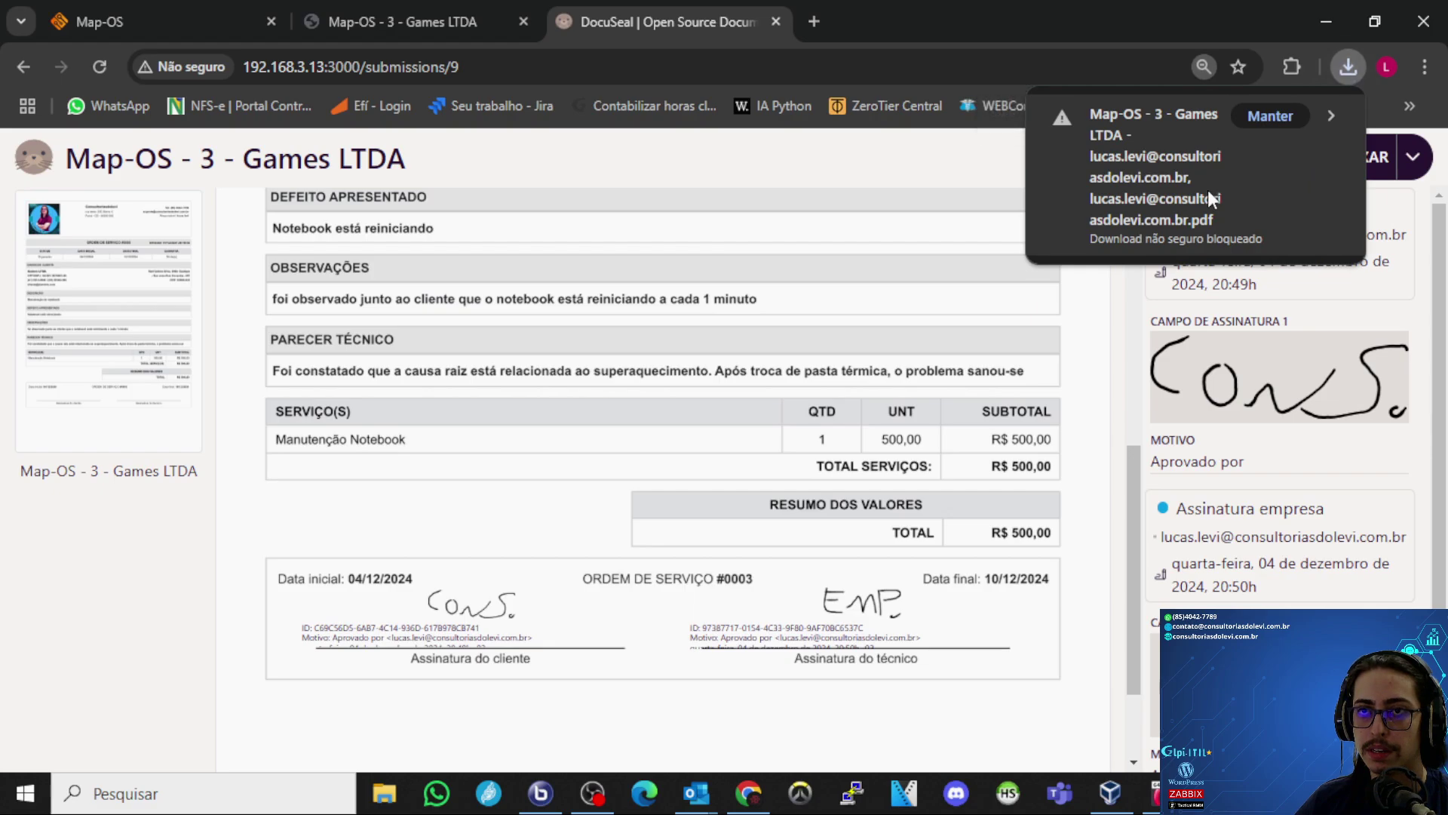
click(1266, 113)
click(1166, 157)
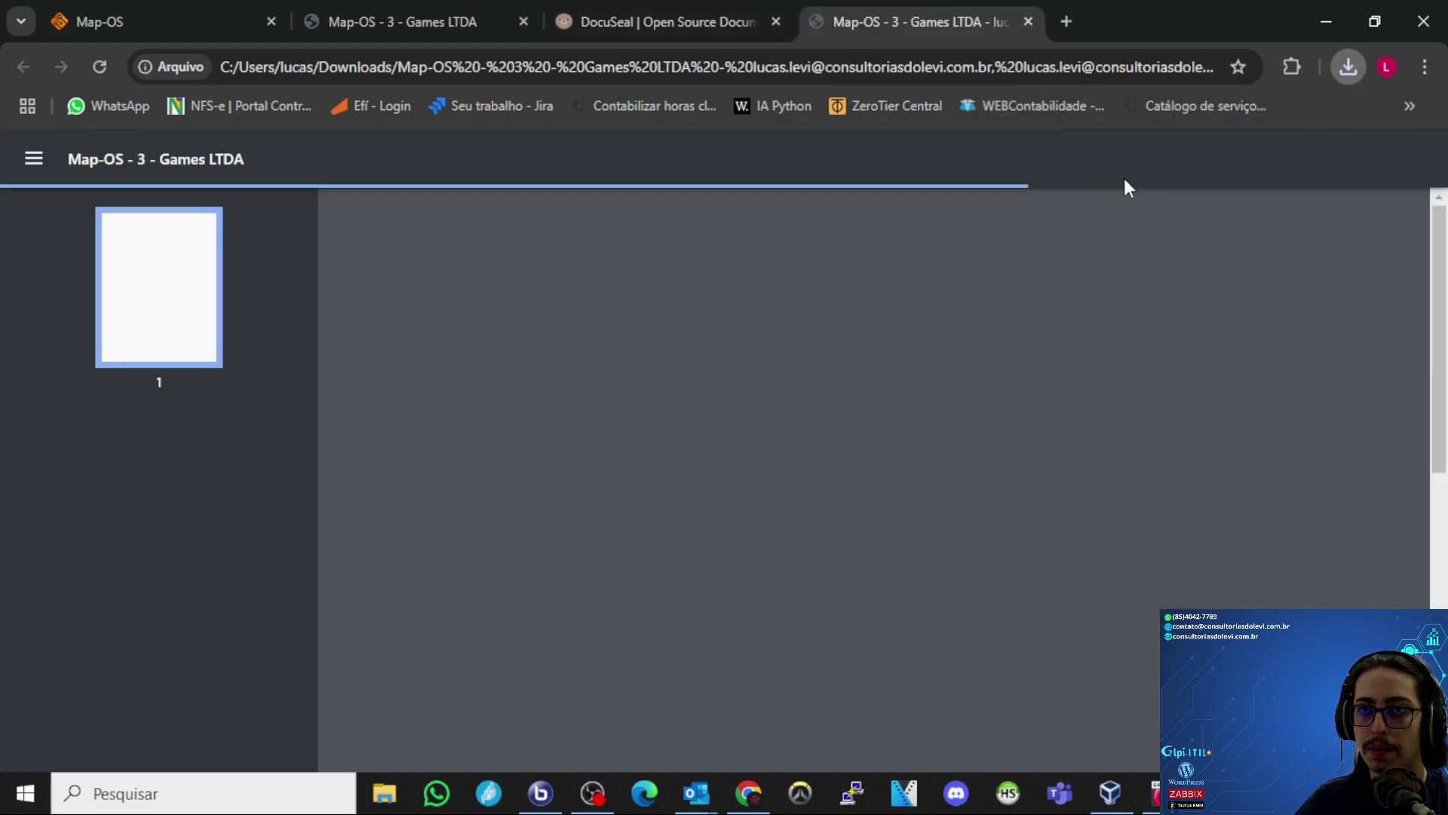
- Examine the signature IDs, signing reasons, signer e-mails and timestamps under both signatures in the downloaded PDF
scroll(689, 404, down, 8)
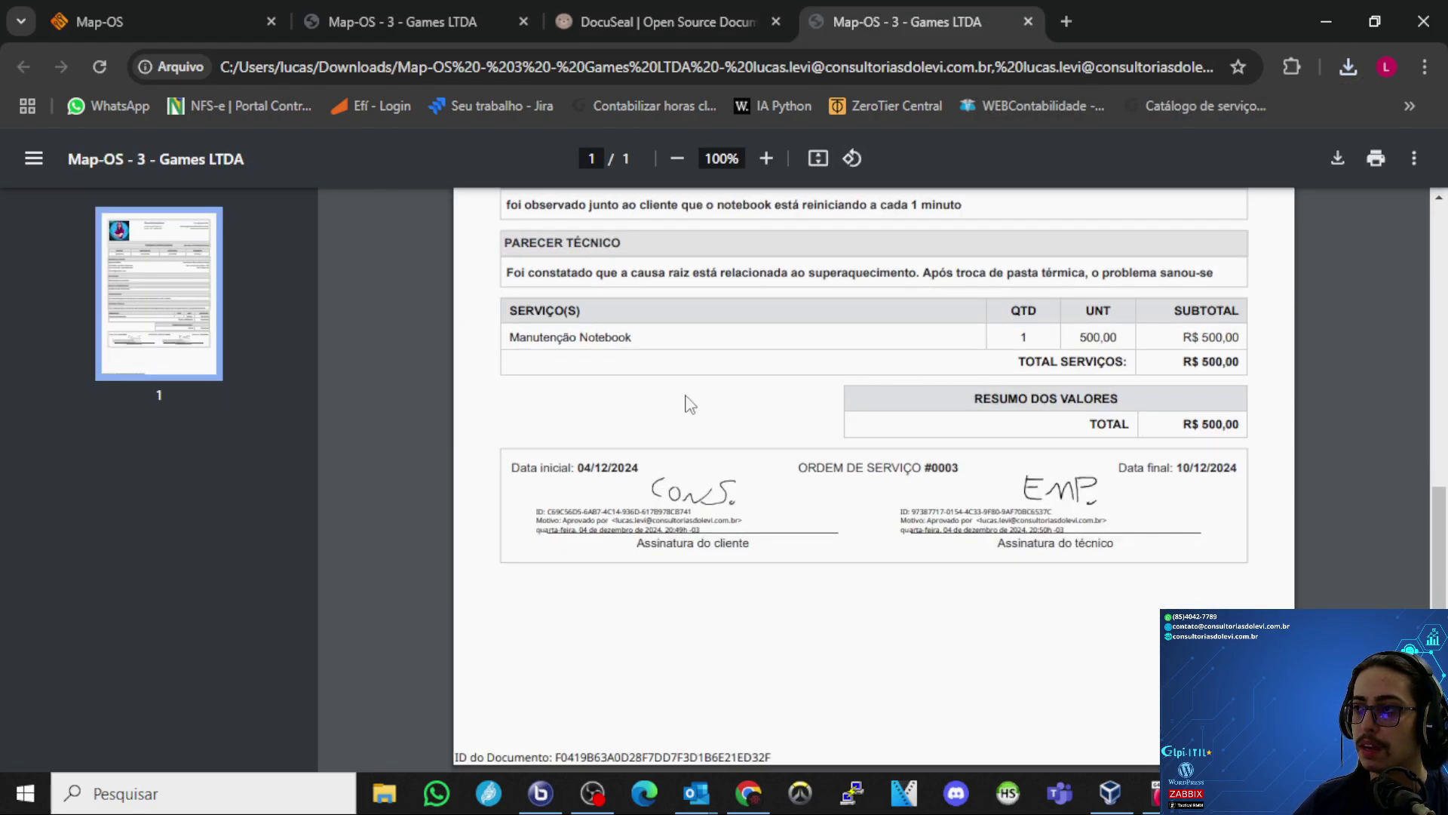
scroll(689, 404, up, 5)
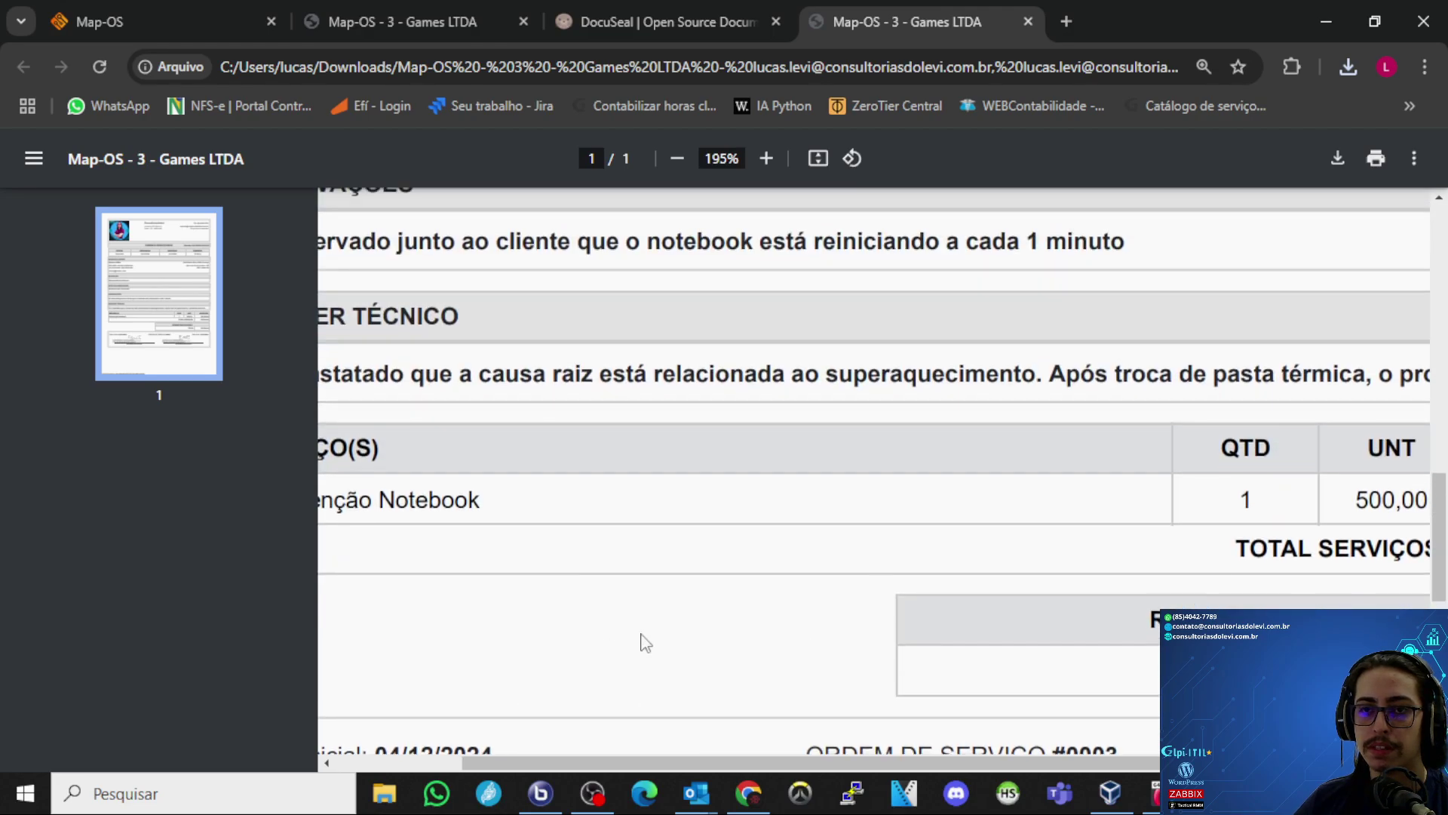
scroll(645, 643, down, 5)
scroll(679, 507, up, 5)
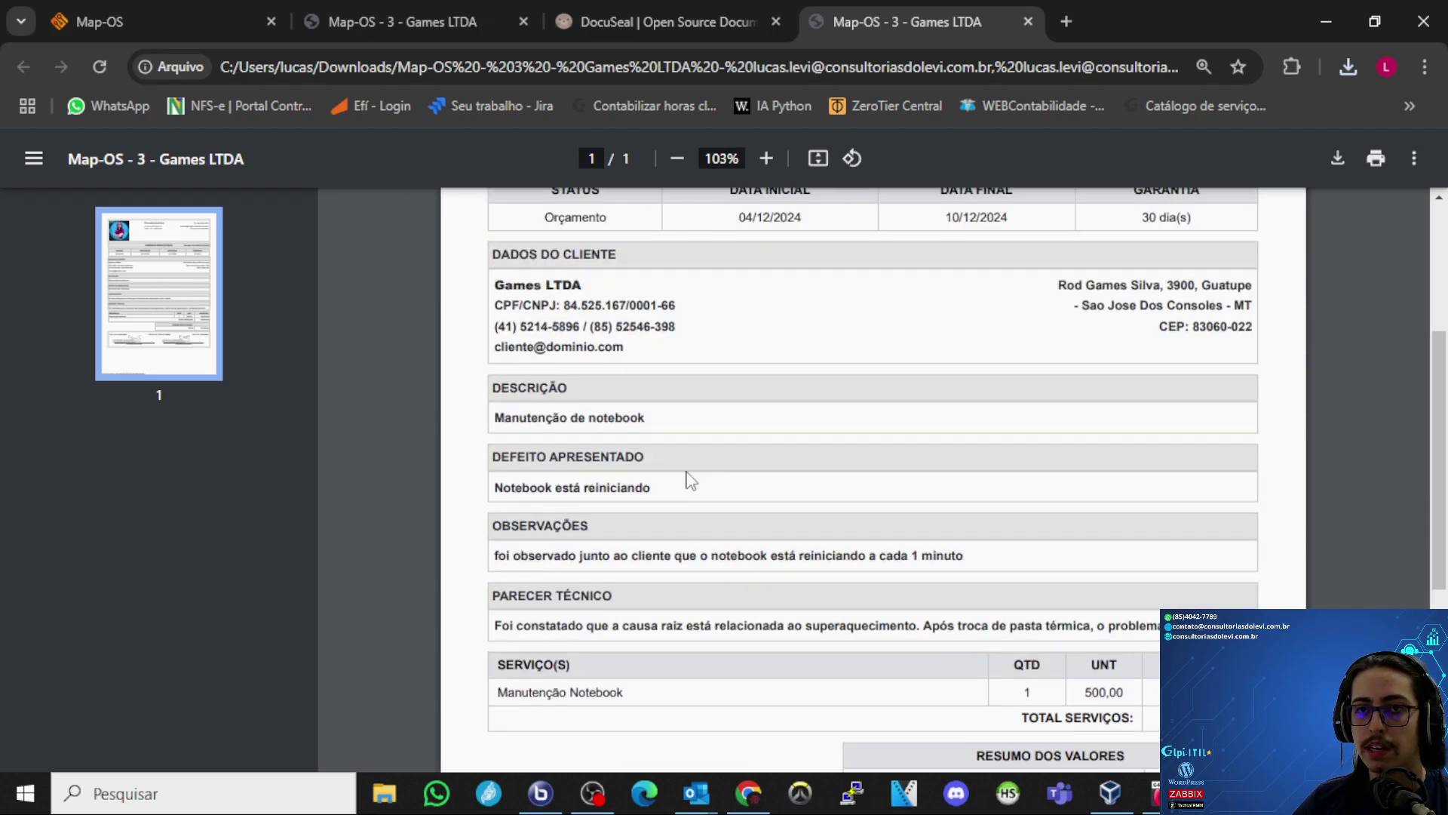
scroll(690, 481, up, 3)
scroll(619, 411, down, 8)
scroll(676, 490, up, 3)
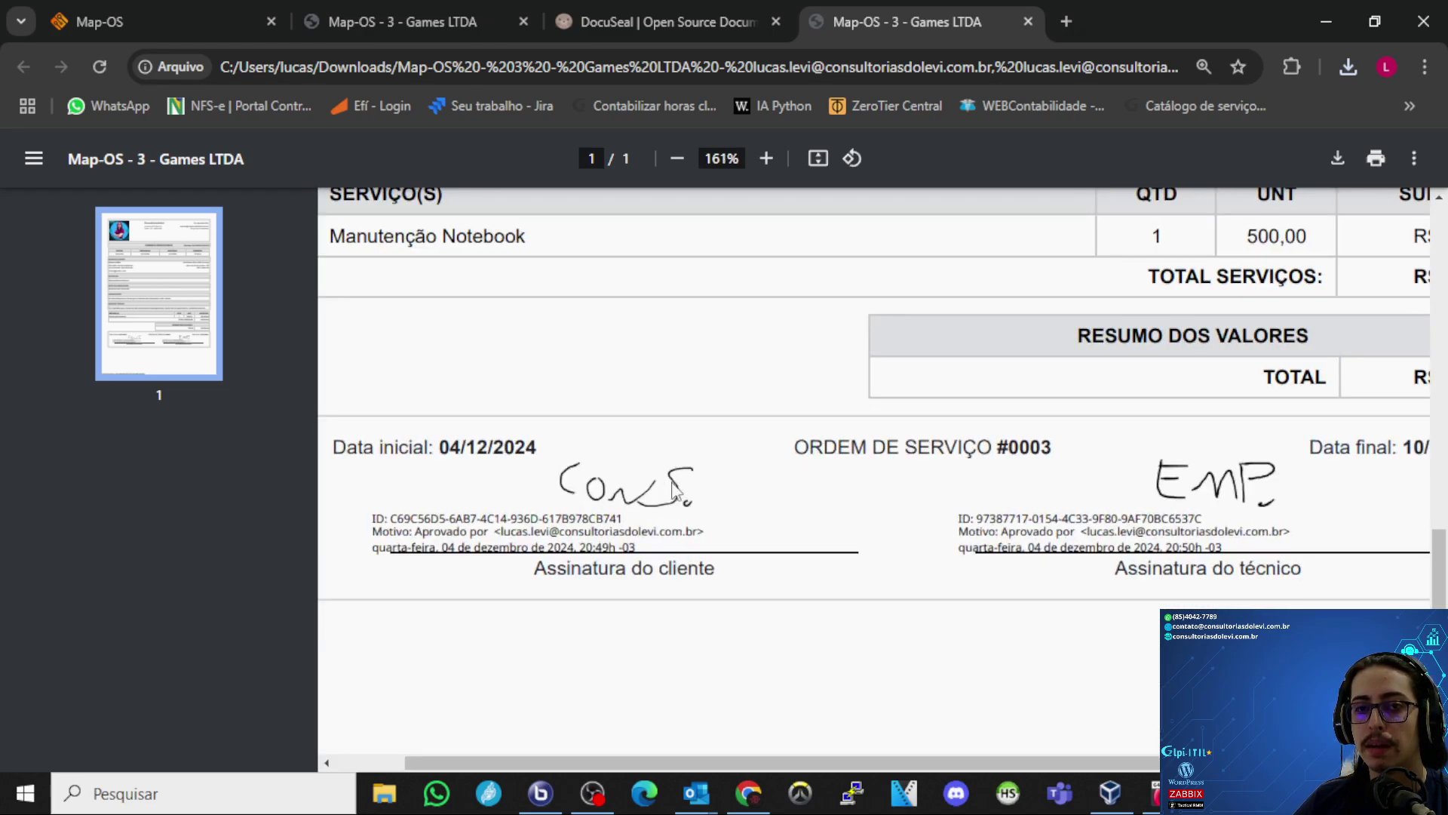
drag(392, 522, 637, 525)
click(636, 517)
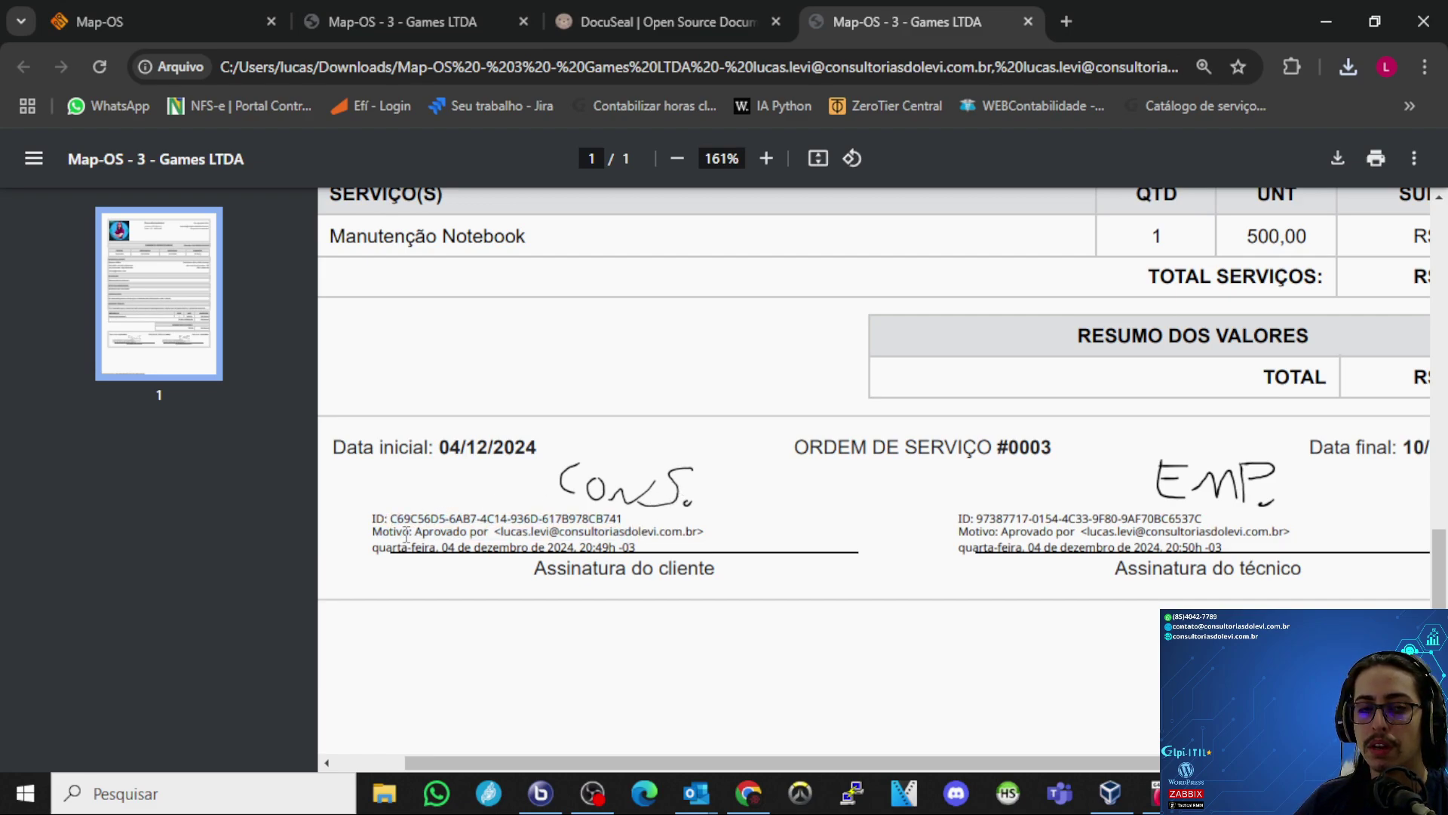
click(456, 536)
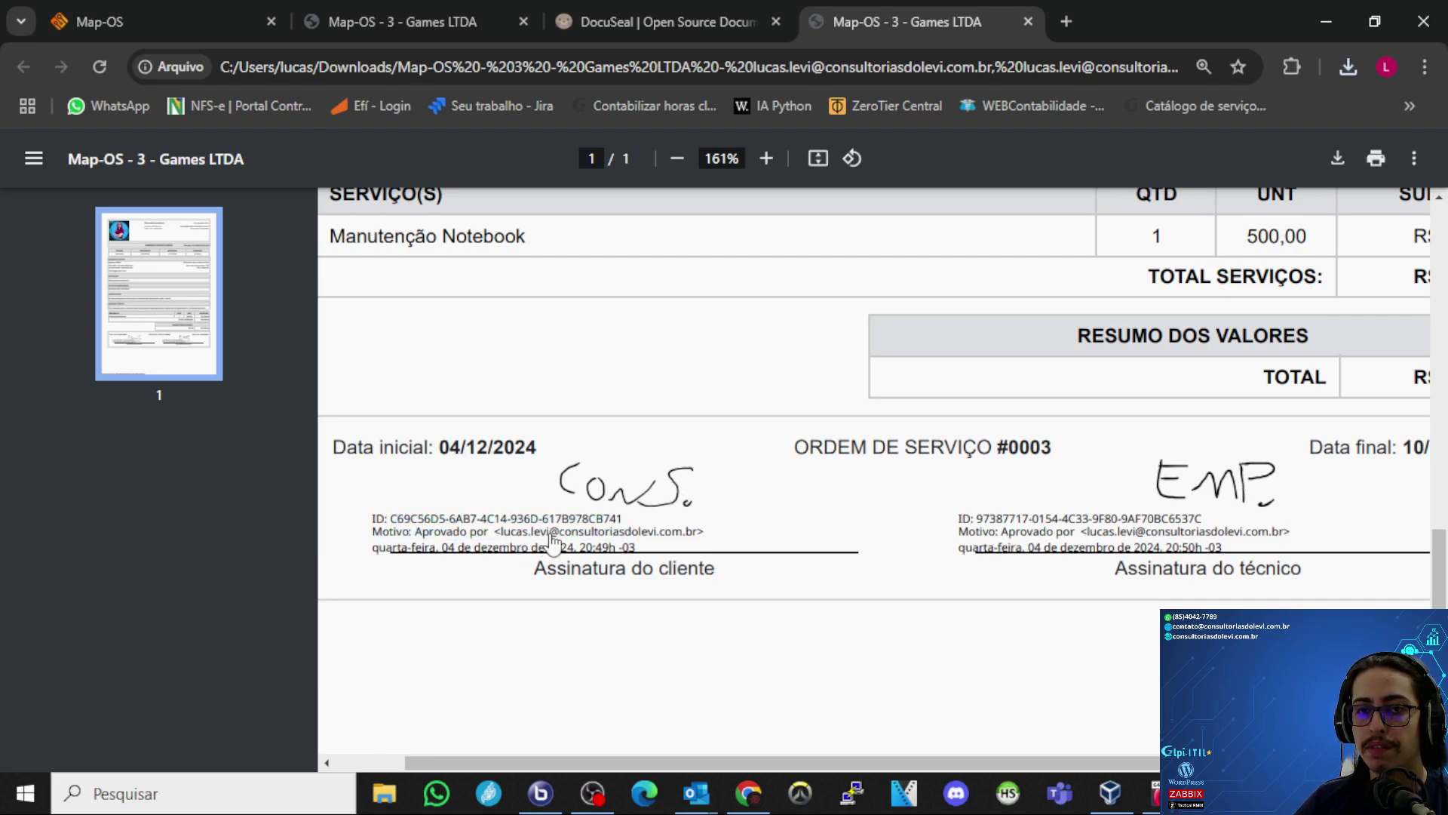
drag(388, 548, 639, 546)
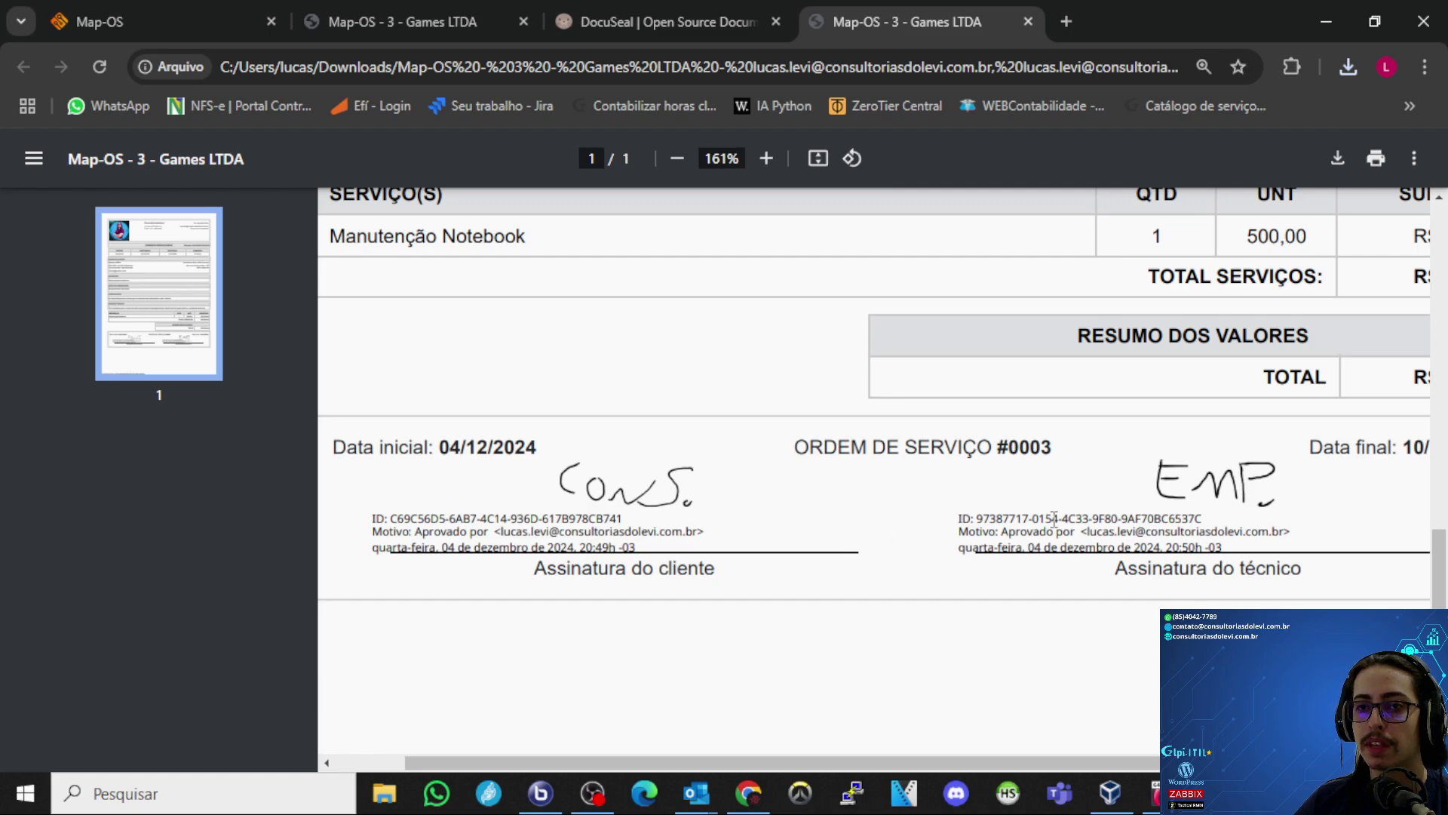
scroll(1050, 513, down, 2)
scroll(1006, 524, up, 4)
- Close the signed PDF, open the submission's audit log and review its signer details and event log
click(625, 1)
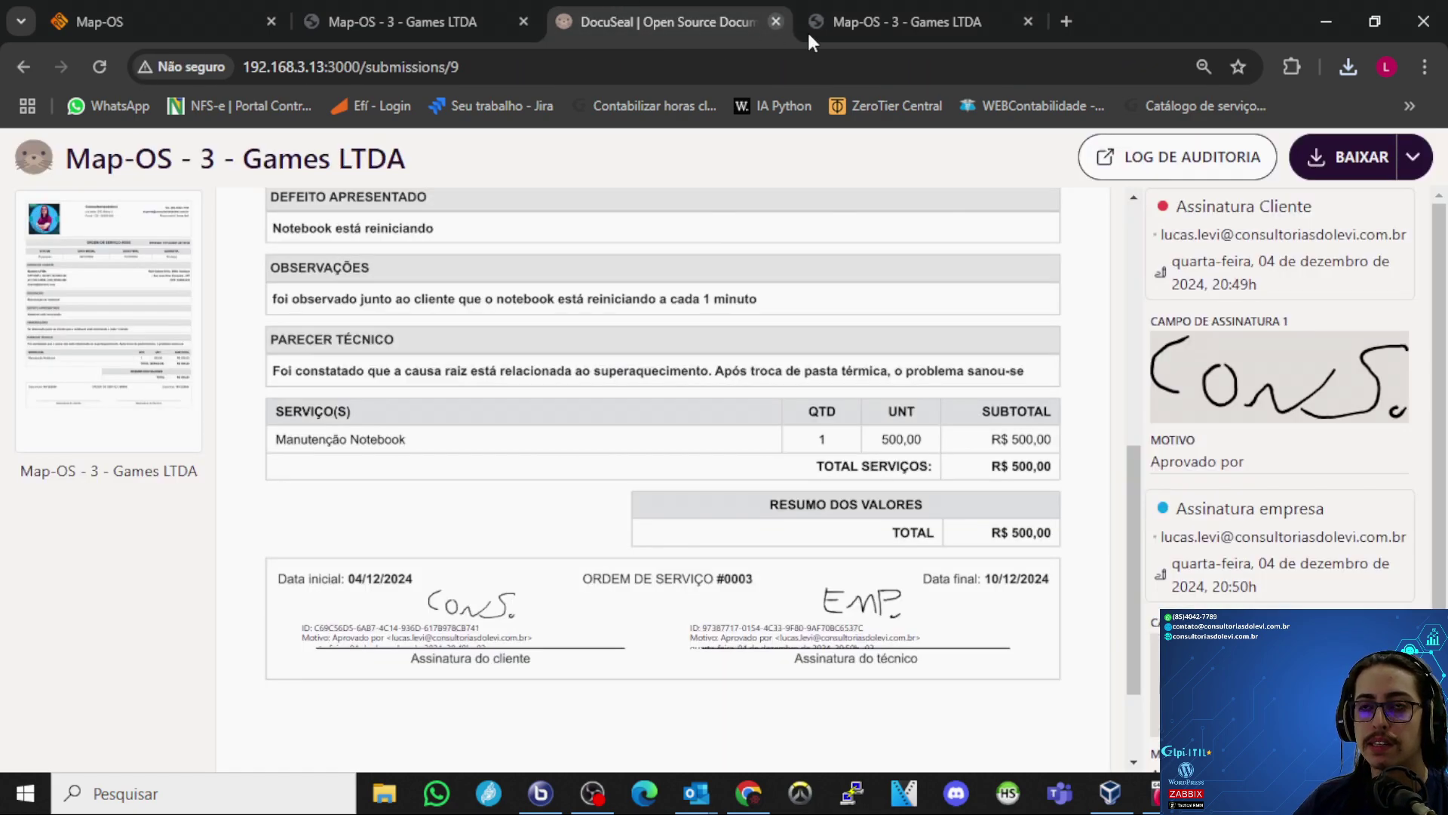
click(1029, 21)
click(1143, 177)
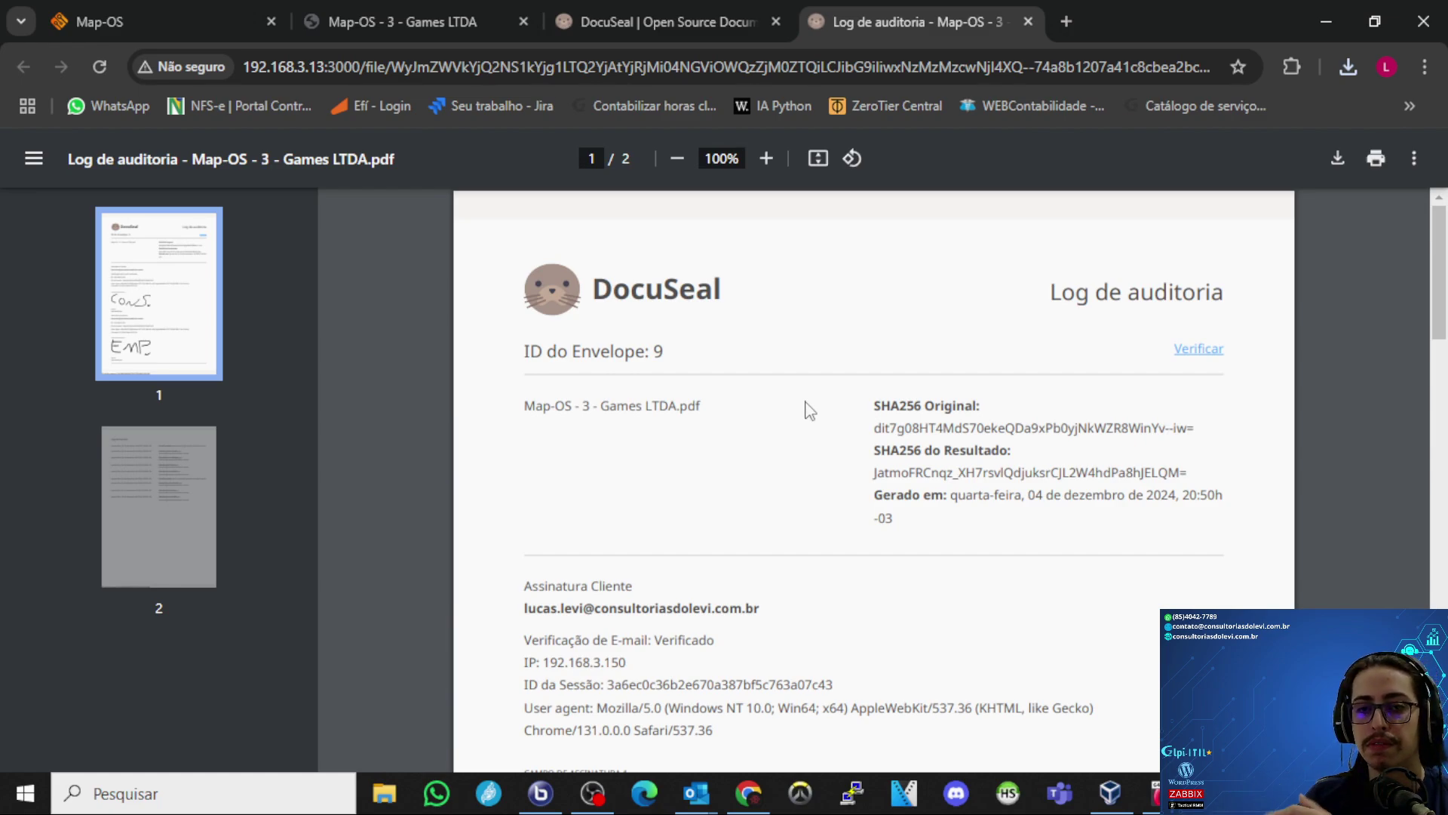
scroll(805, 405, down, 7)
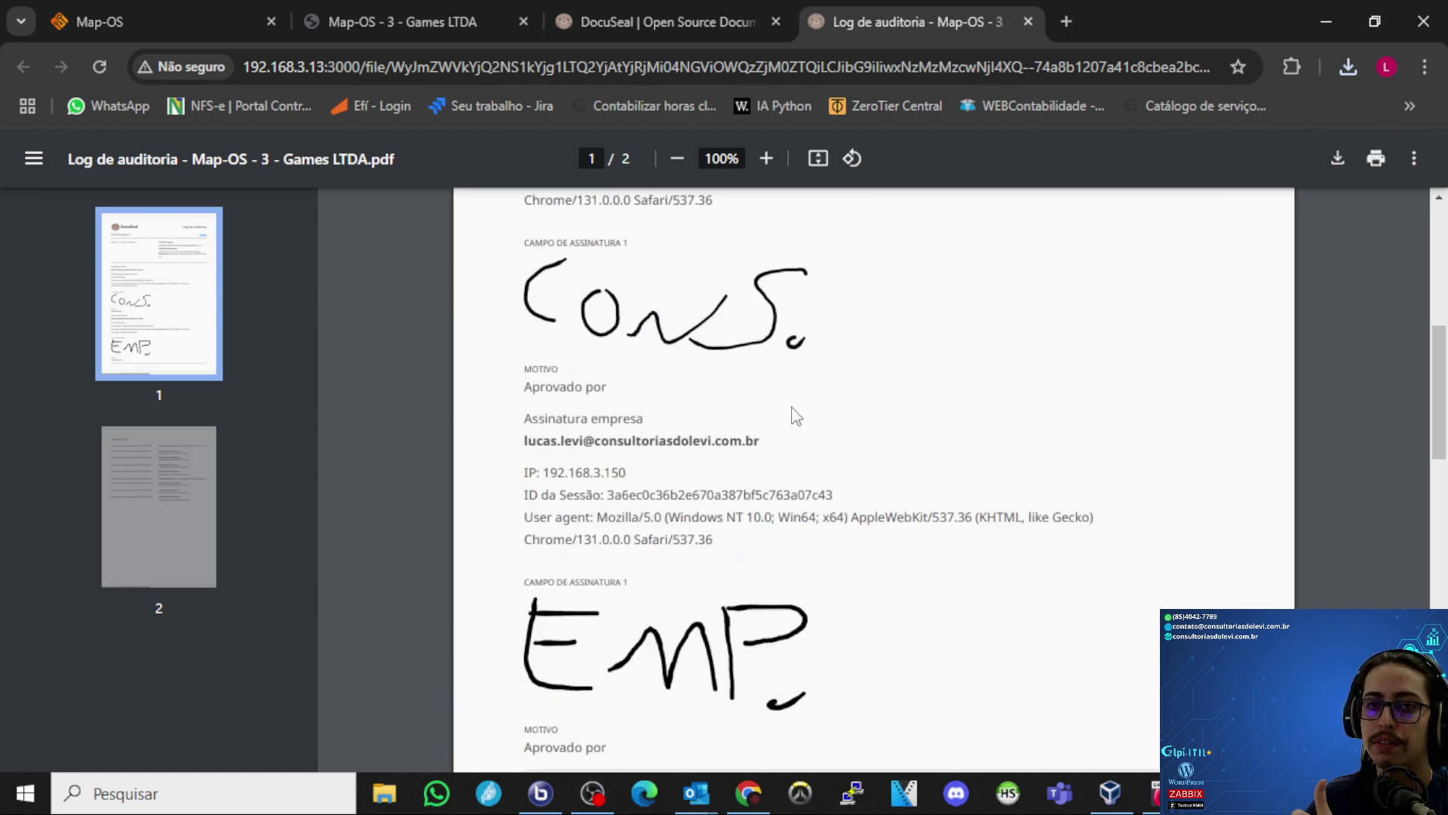
scroll(800, 406, down, 3)
scroll(798, 406, up, 4)
scroll(798, 405, down, 15)
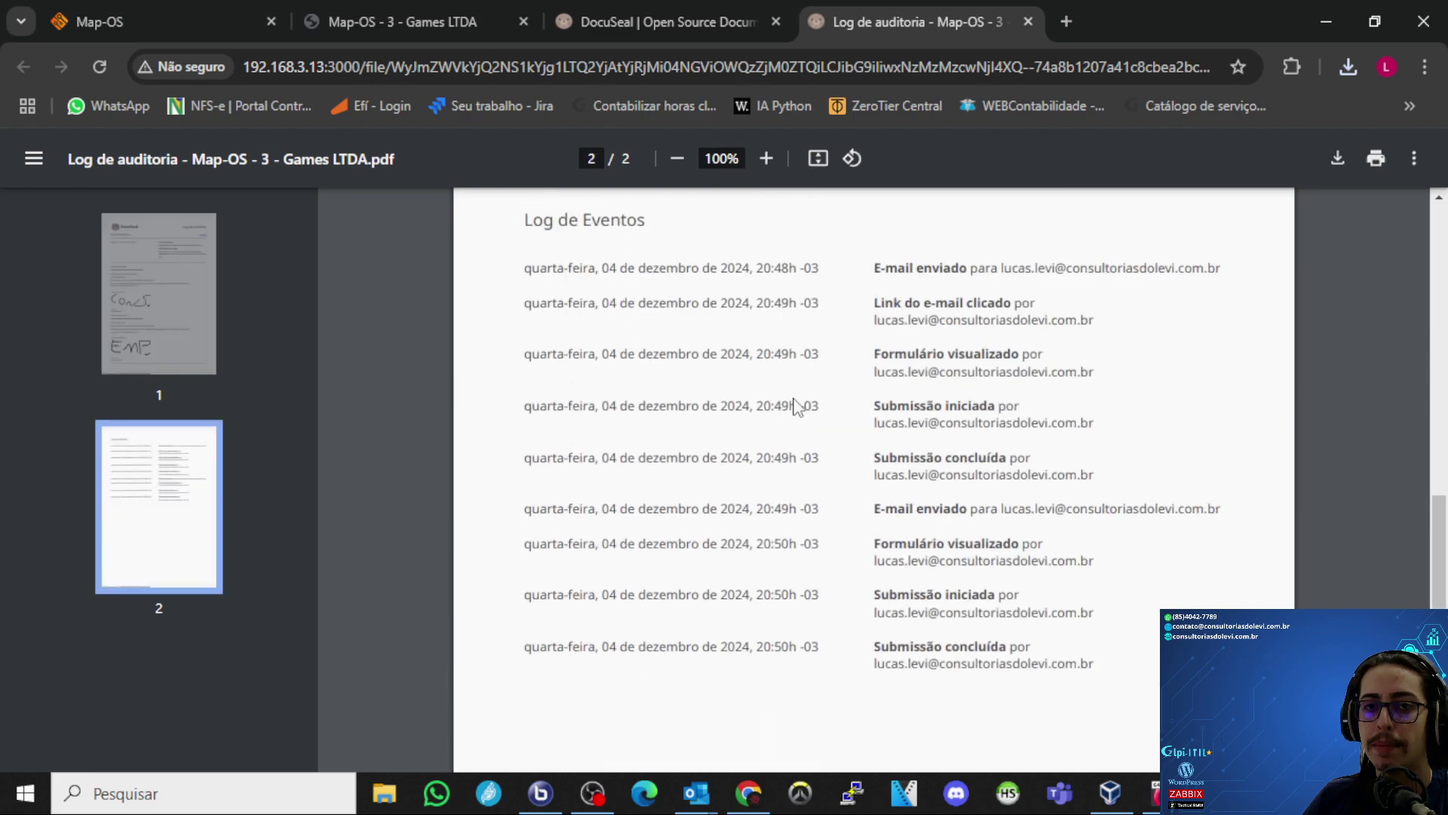
scroll(798, 406, up, 8)
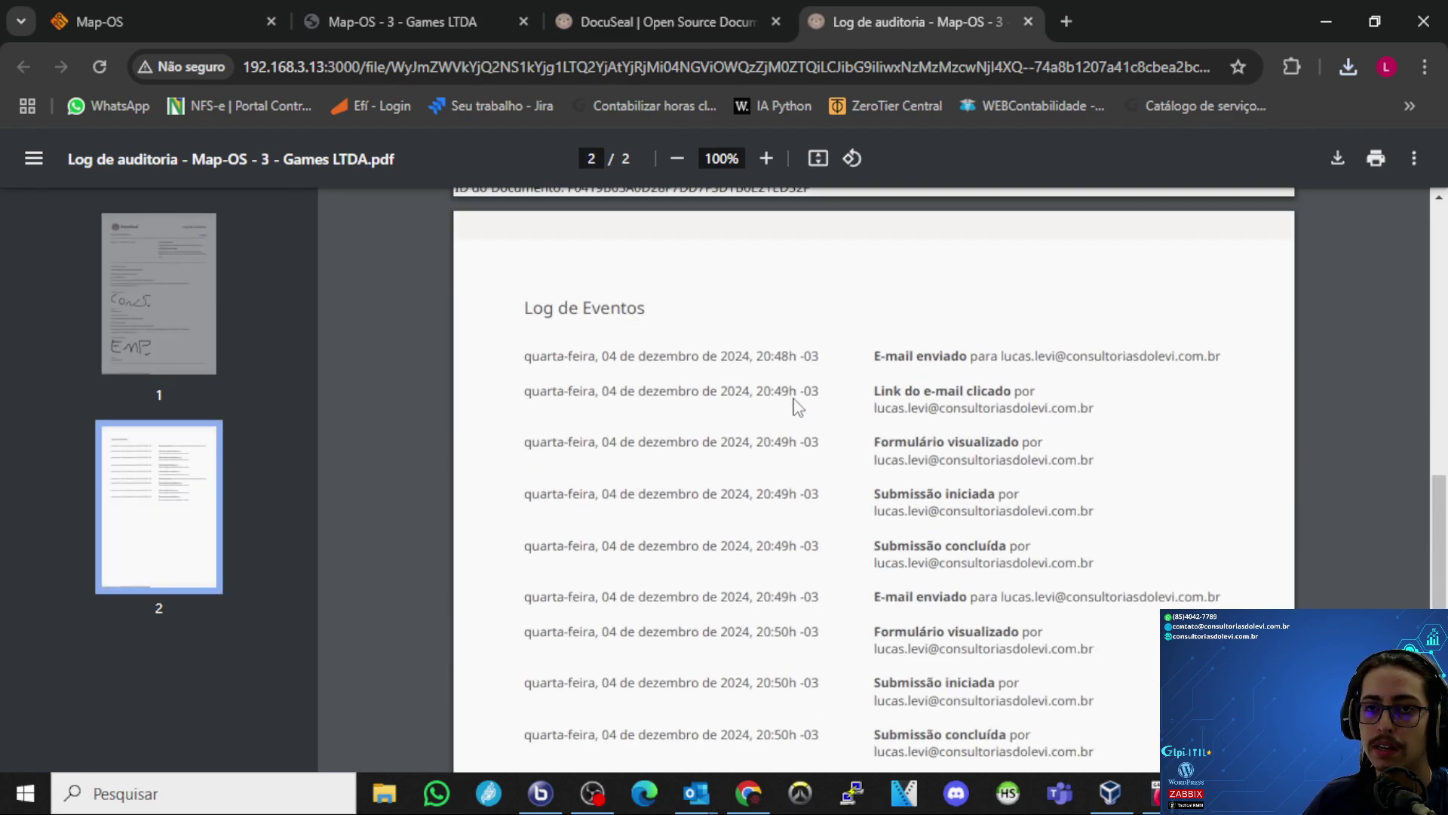
scroll(793, 403, down, 4)
scroll(808, 541, up, 2)
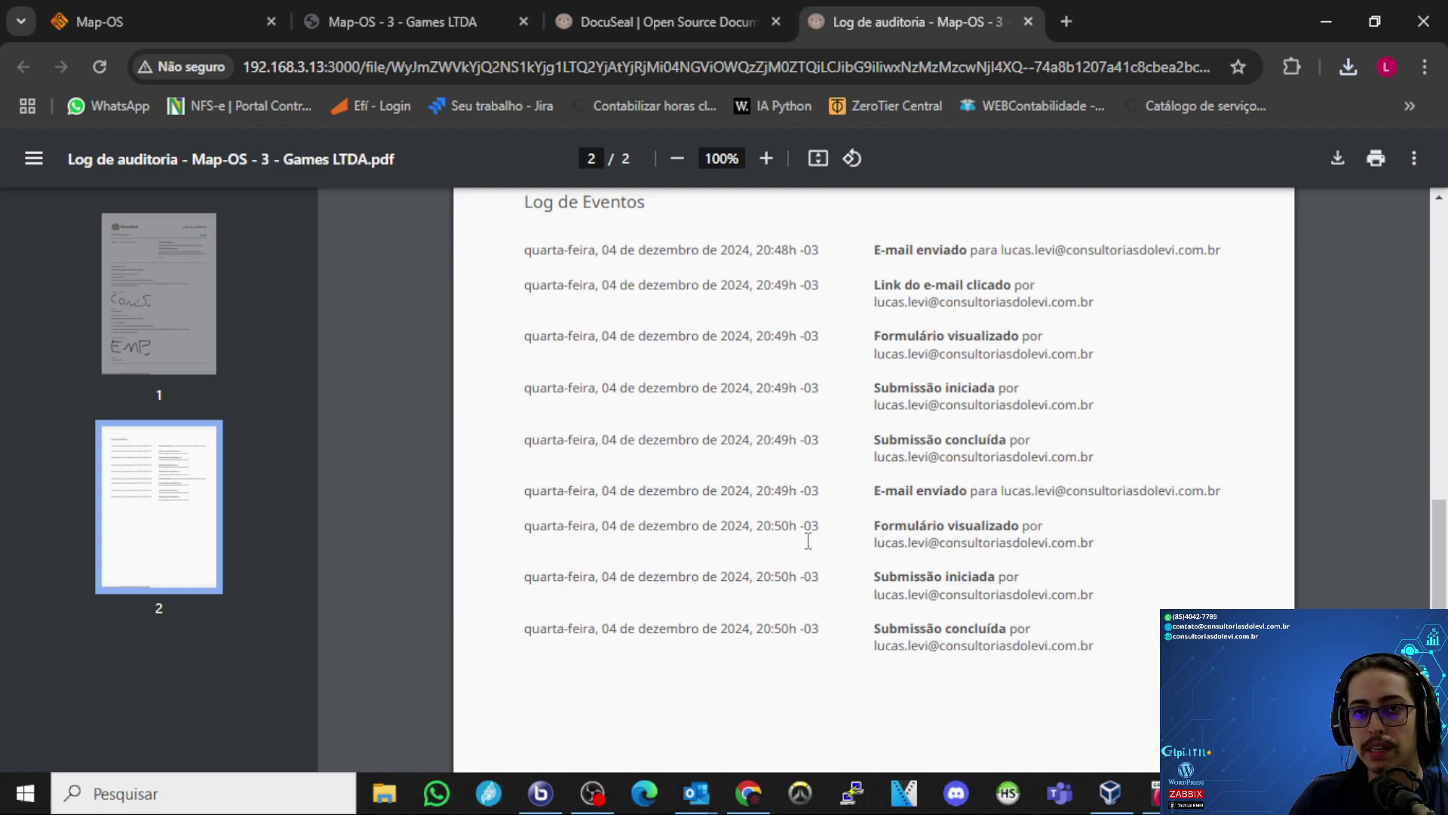
scroll(808, 541, up, 10)
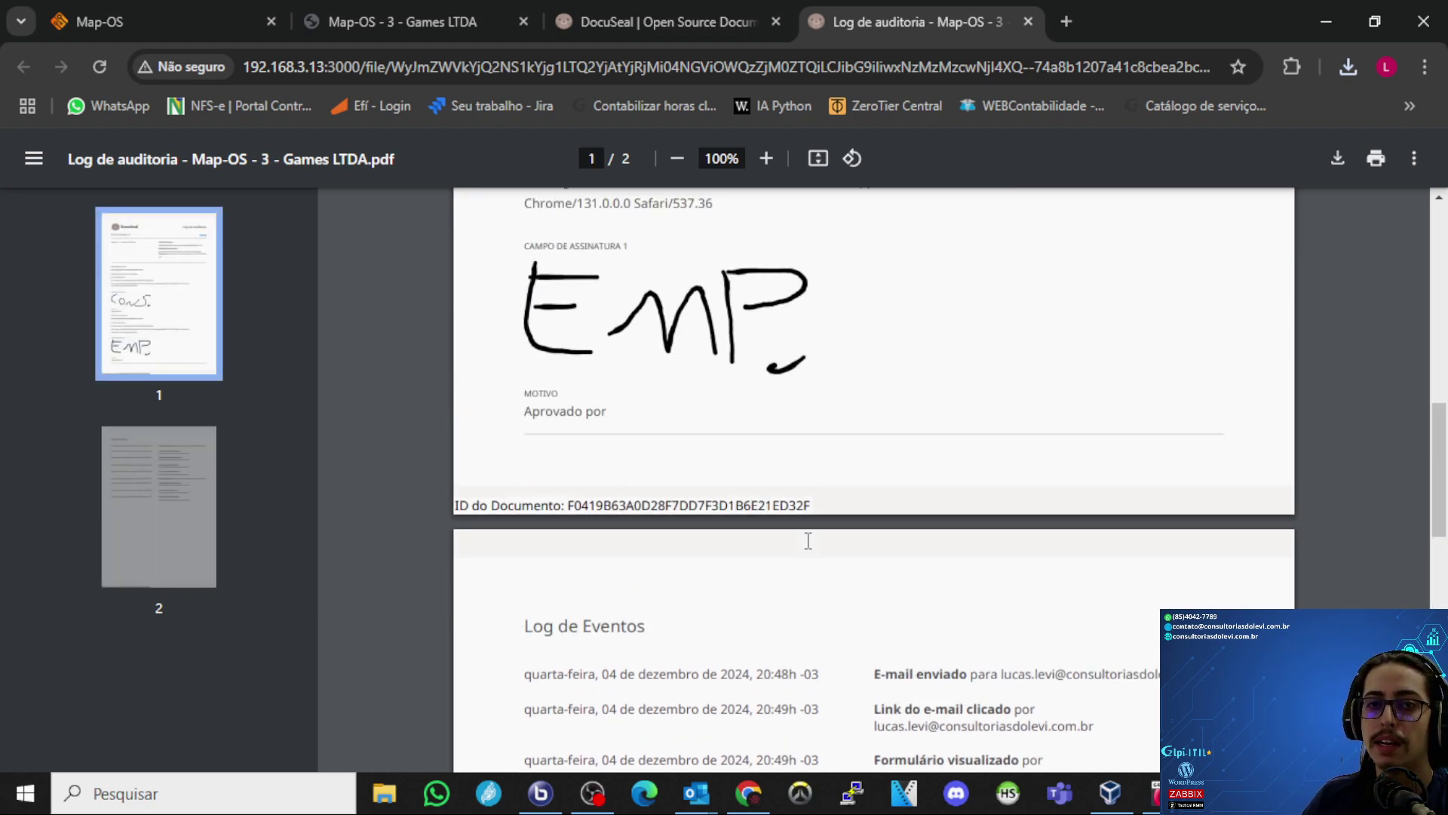
scroll(708, 575, down, 1)
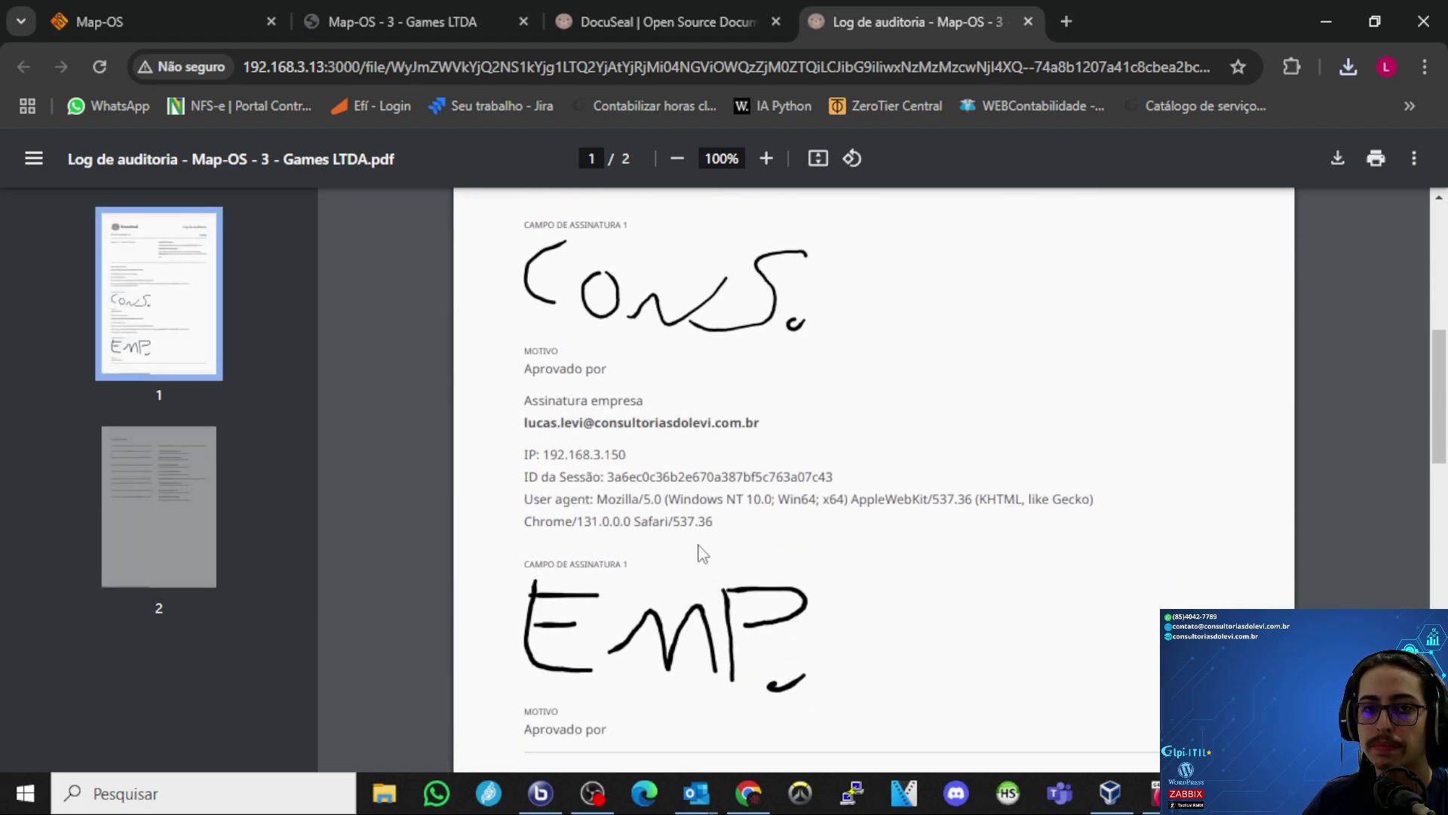
- Examine the company signer's IP, session ID and user agent in the audit log, along with its remaining pages and header
drag(524, 453, 710, 510)
click(639, 453)
click(497, 459)
click(618, 445)
click(523, 460)
click(643, 461)
click(651, 480)
click(658, 476)
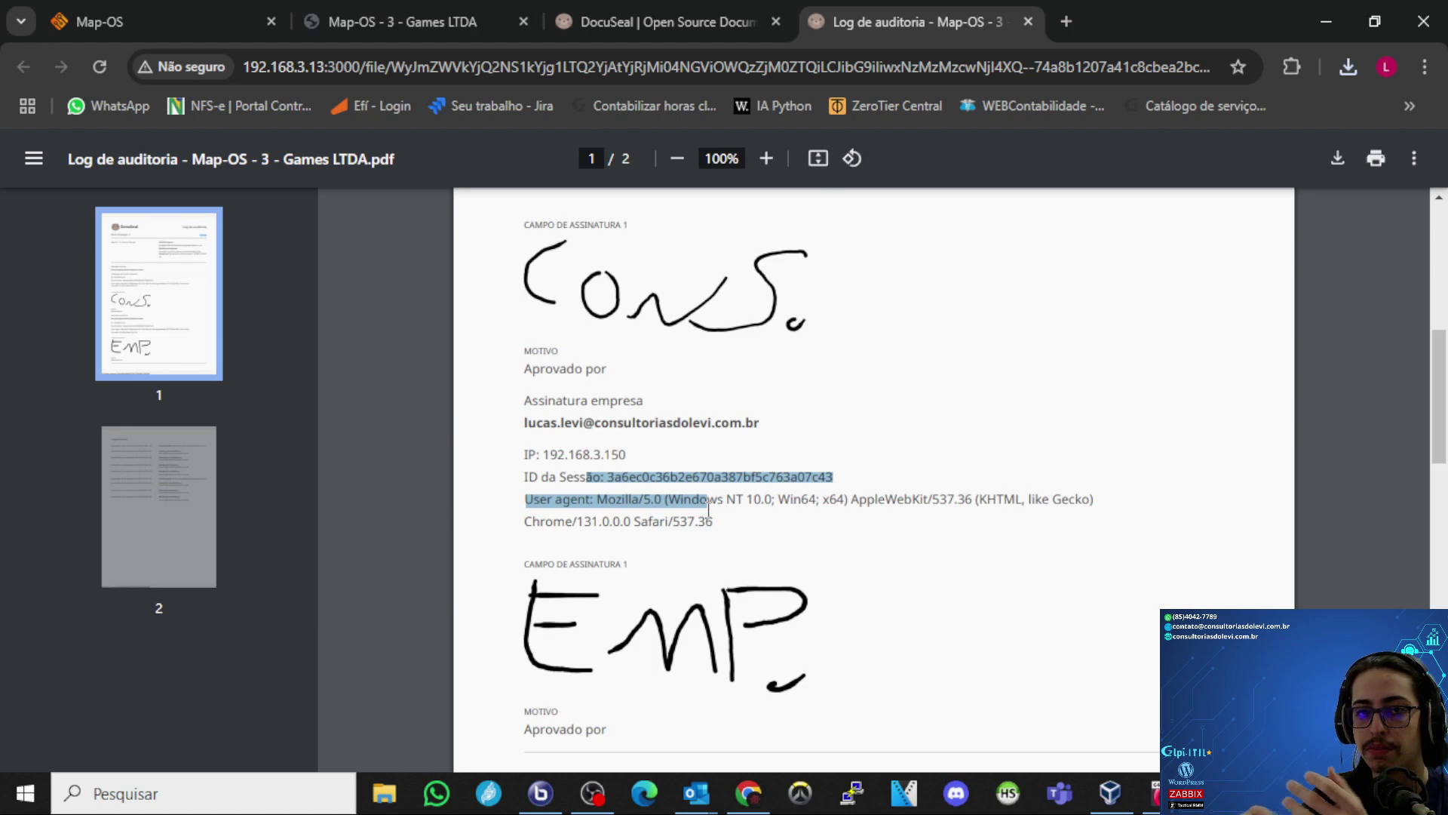
click(709, 510)
scroll(708, 505, down, 6)
scroll(708, 506, down, 7)
scroll(708, 506, up, 16)
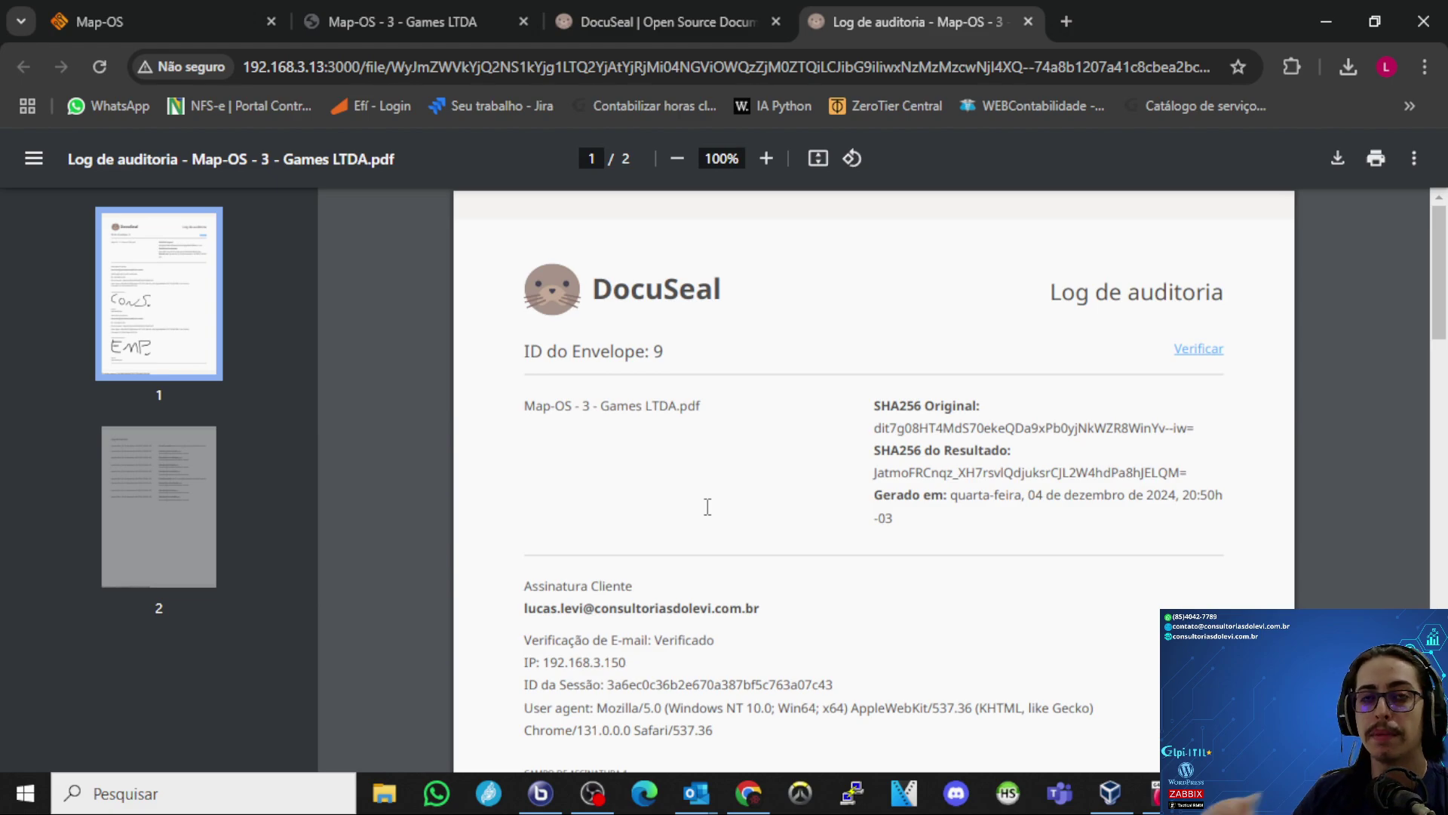
- Close the audit log, look over the signed service order and return to the DocuSeal document templates list
click(664, 21)
click(1028, 21)
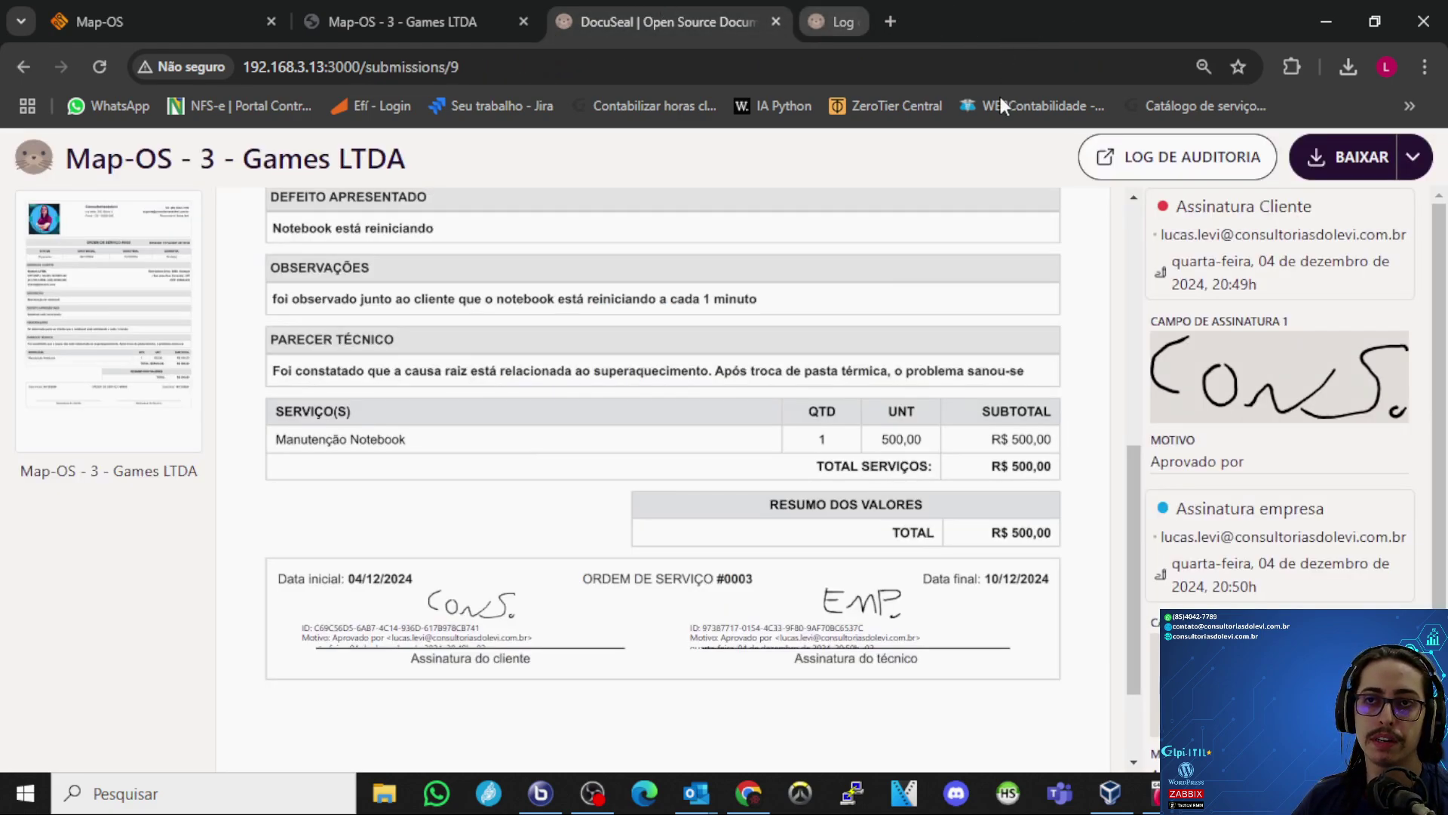
scroll(830, 370, up, 7)
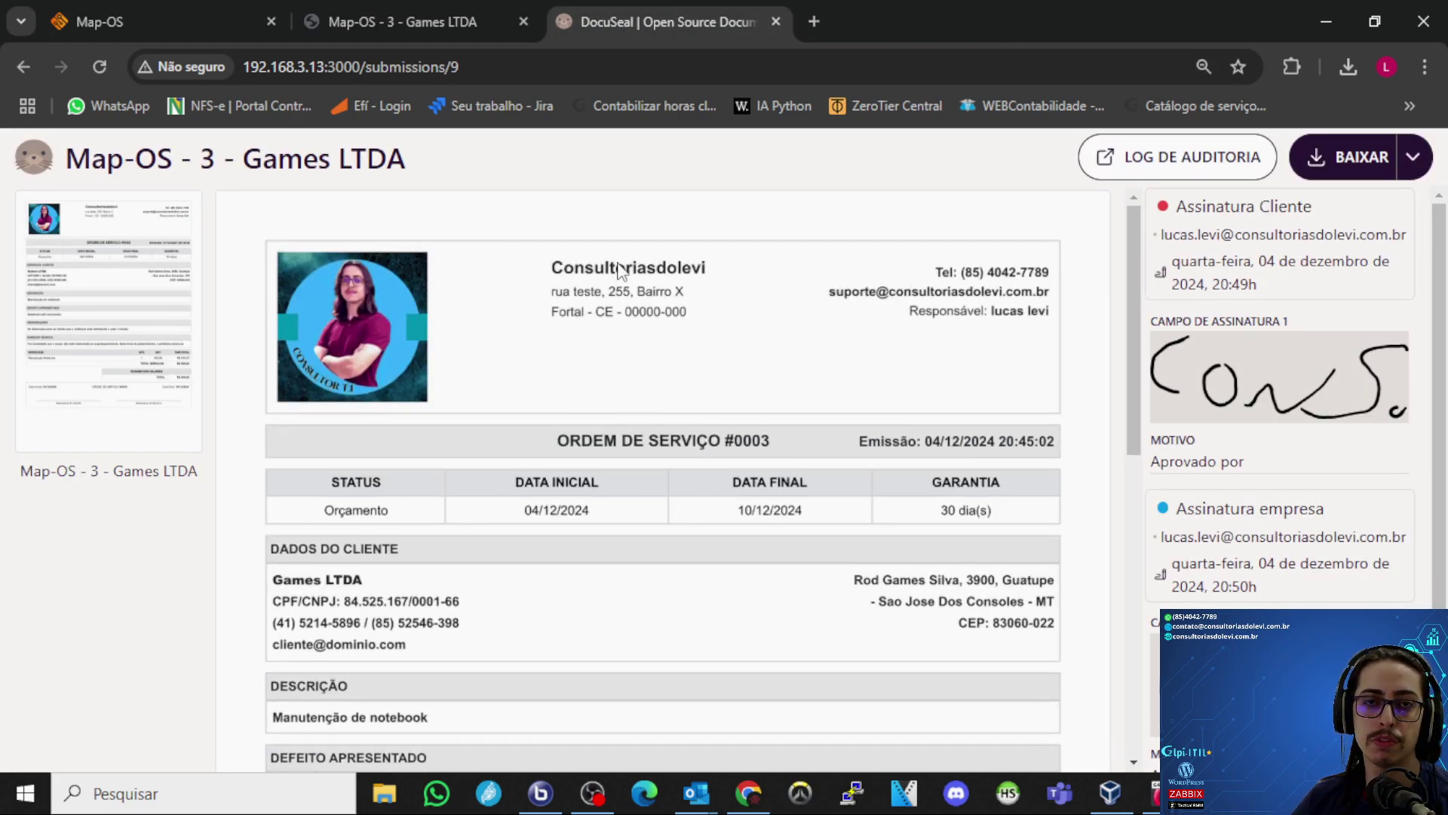
click(436, 15)
click(555, 25)
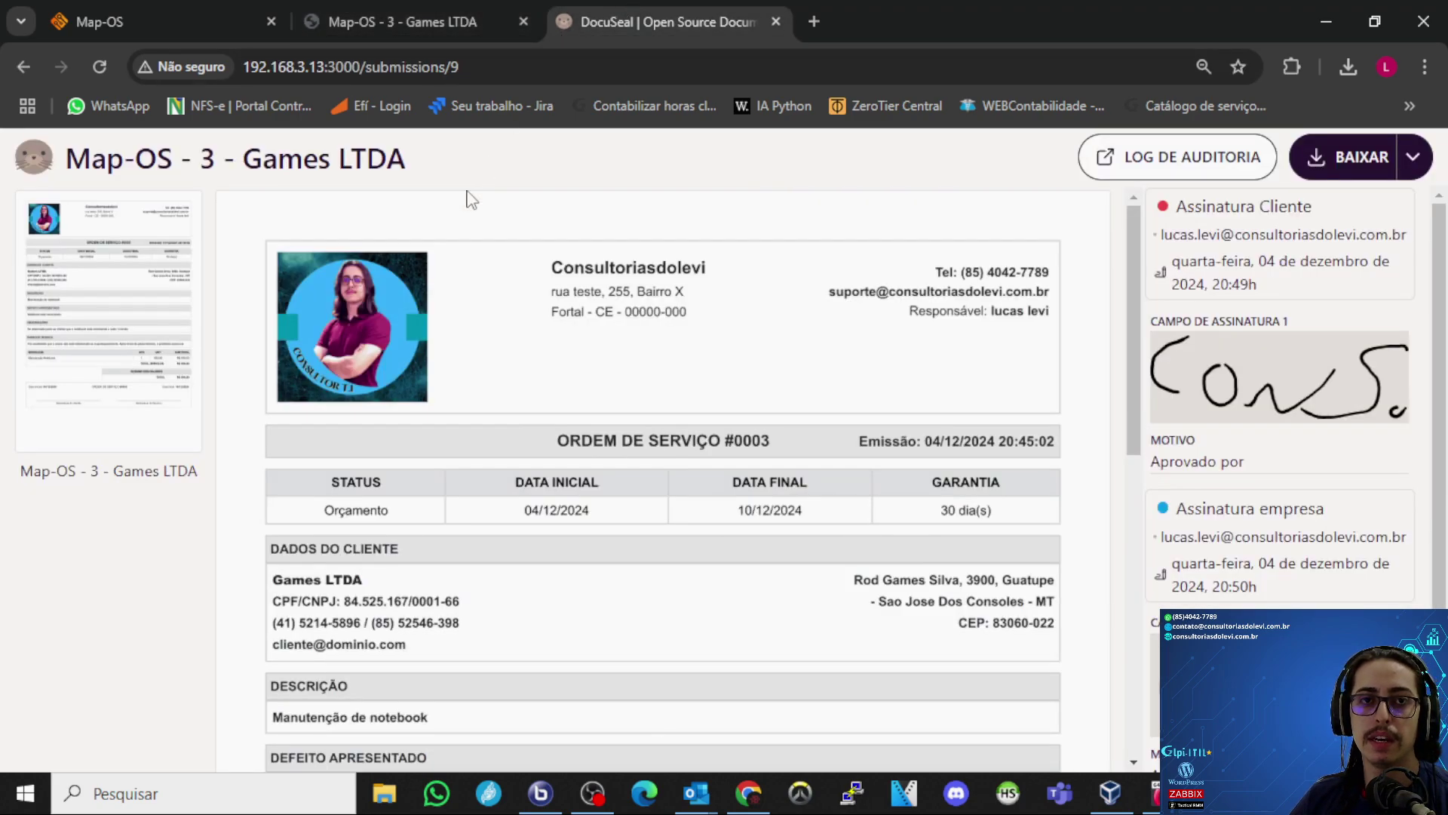
click(27, 160)
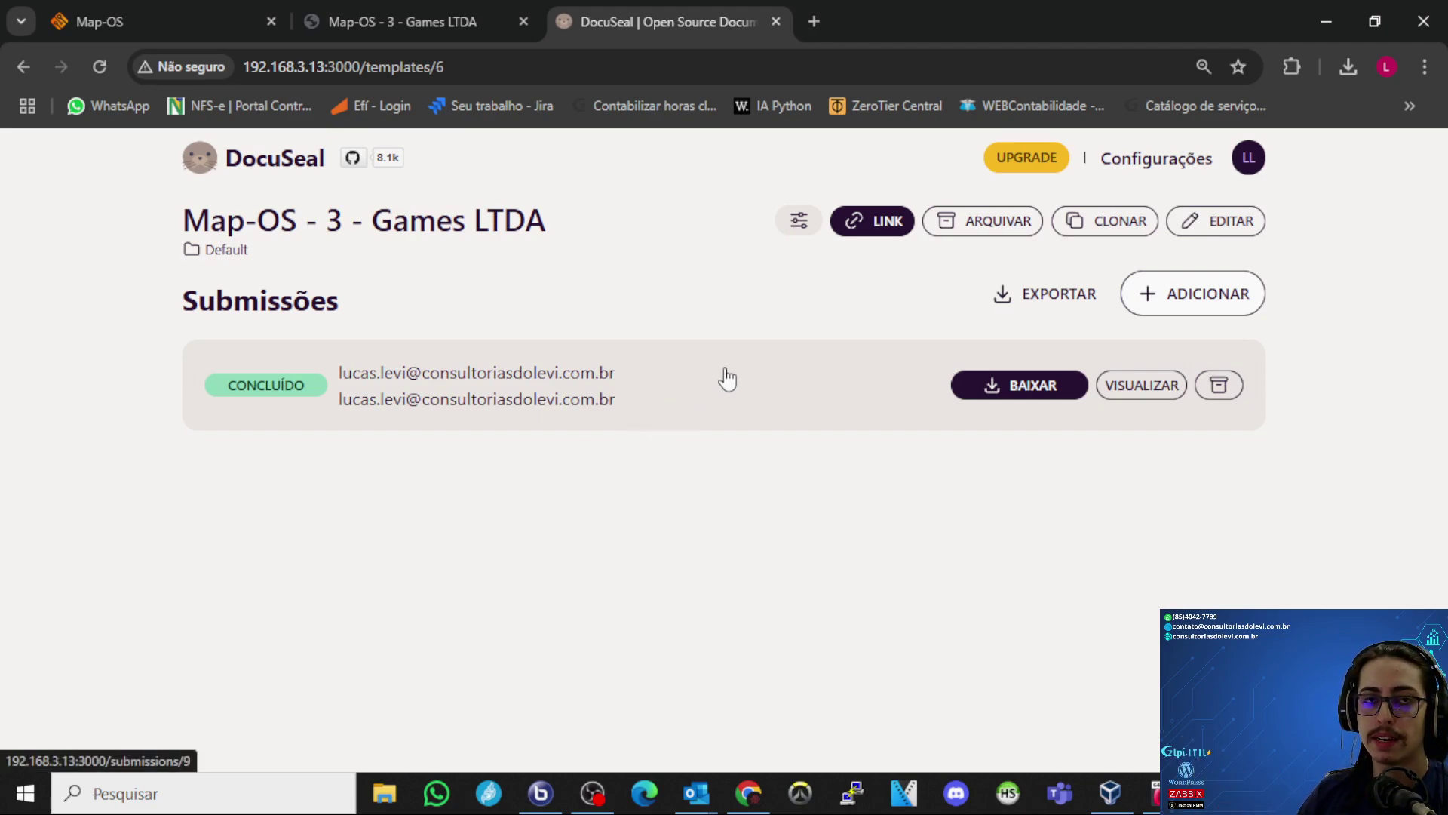
click(199, 158)
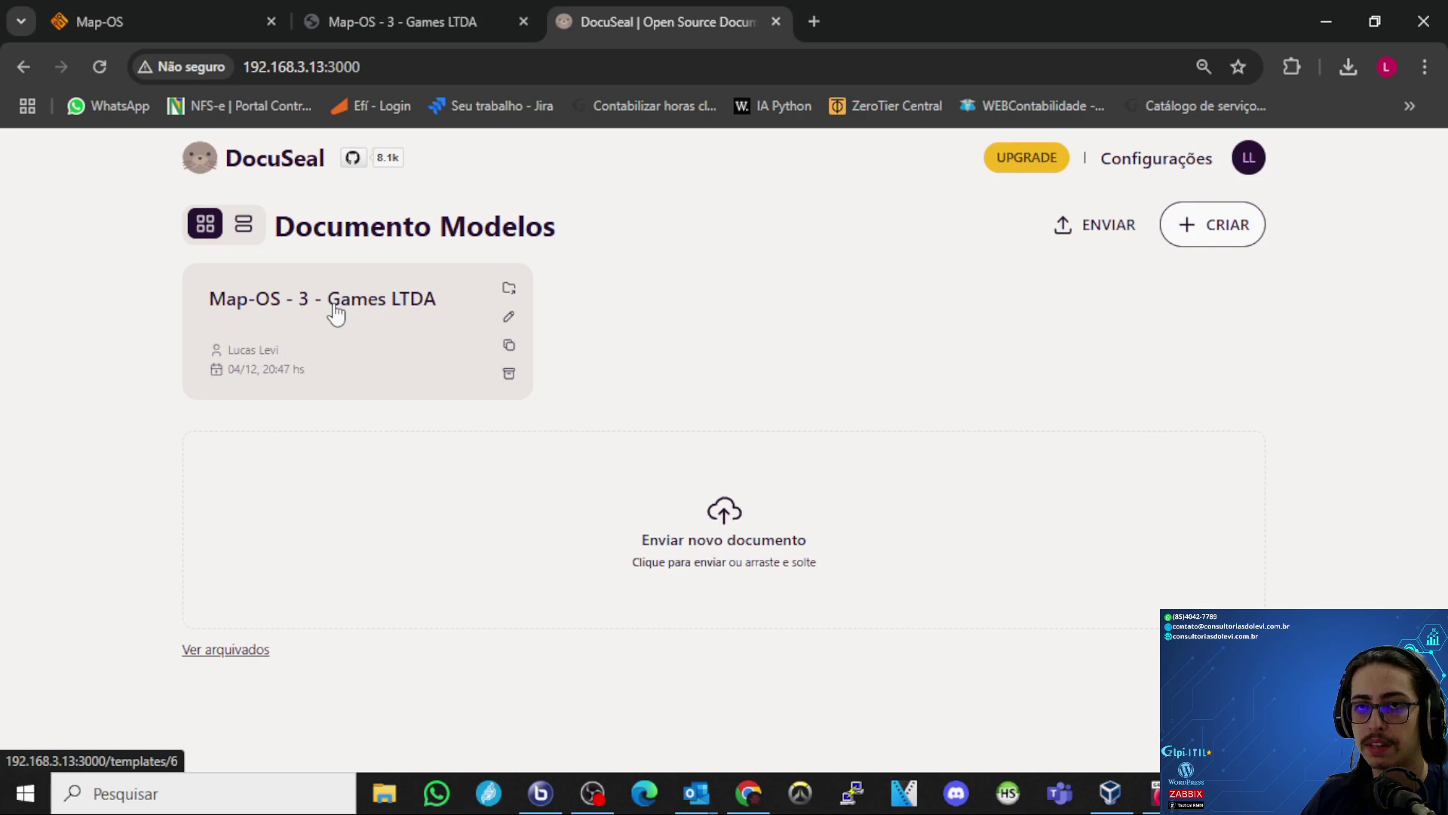
- Switch to Map-OS and open service order 3 of Games LTDA for editing
key(super+e)
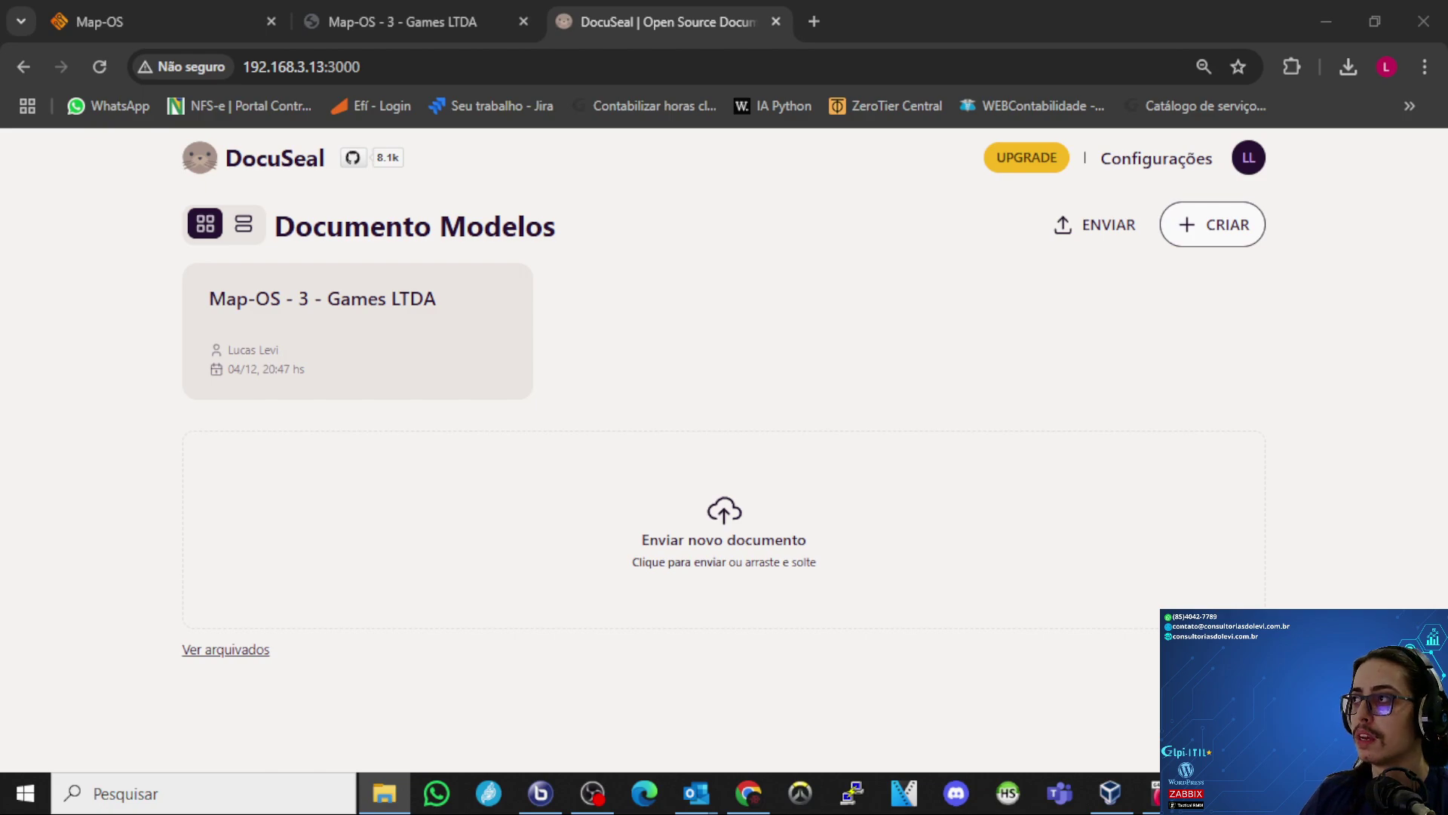
click(392, 19)
click(82, 19)
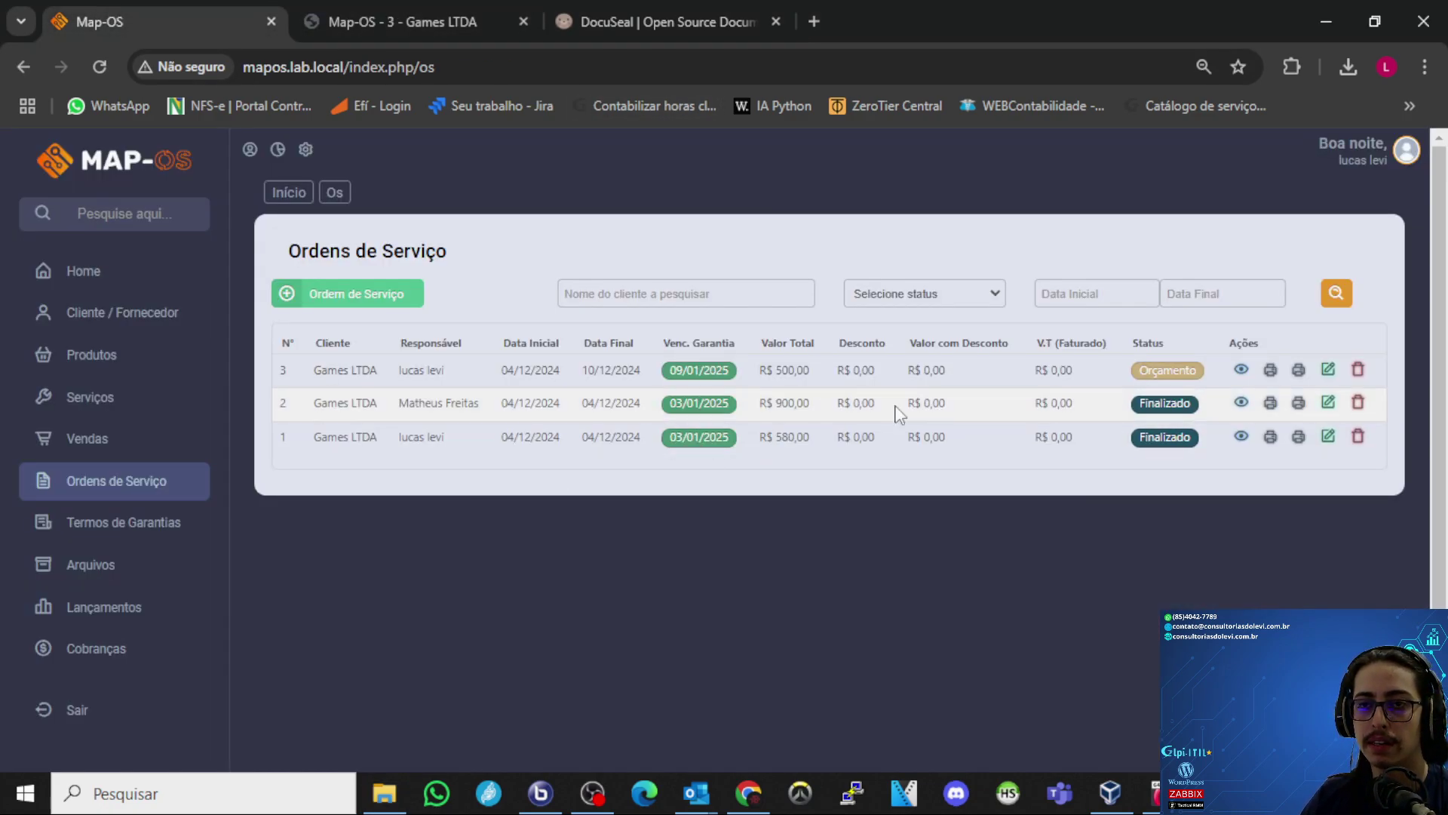
click(1327, 368)
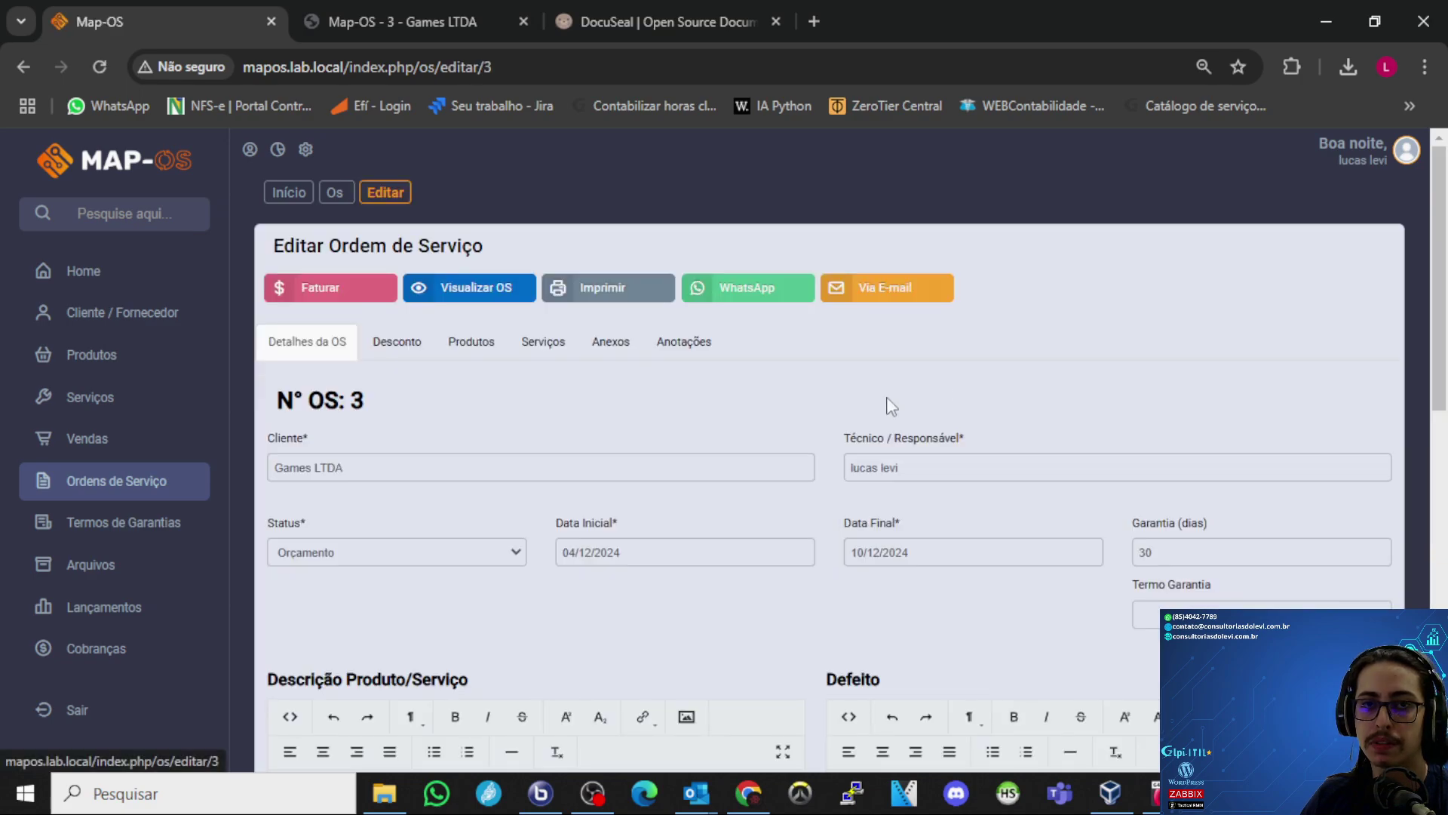
- Set the status of service order 3 to Finalizado and save the order
scroll(398, 404, down, 1)
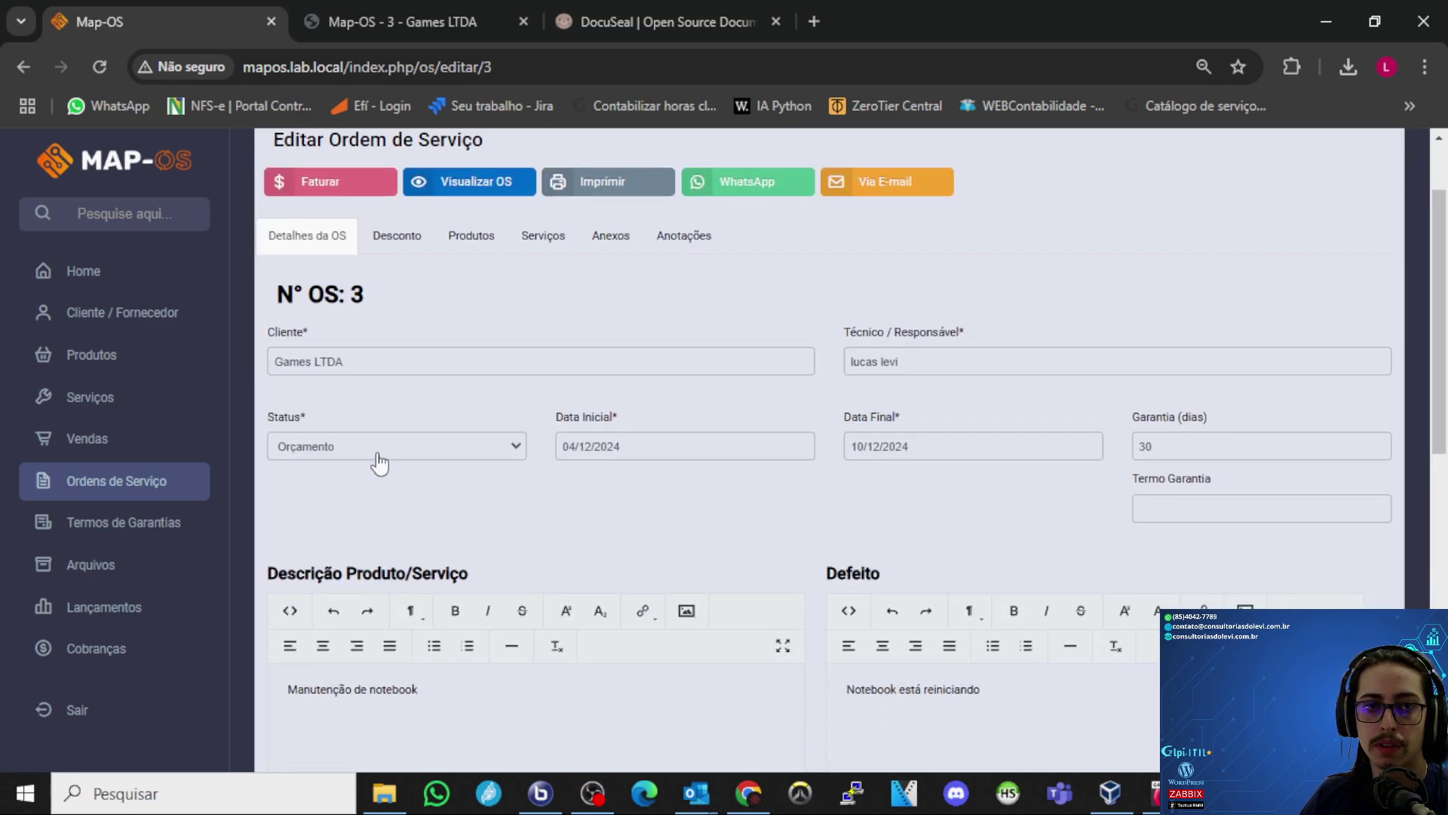
click(379, 464)
click(349, 626)
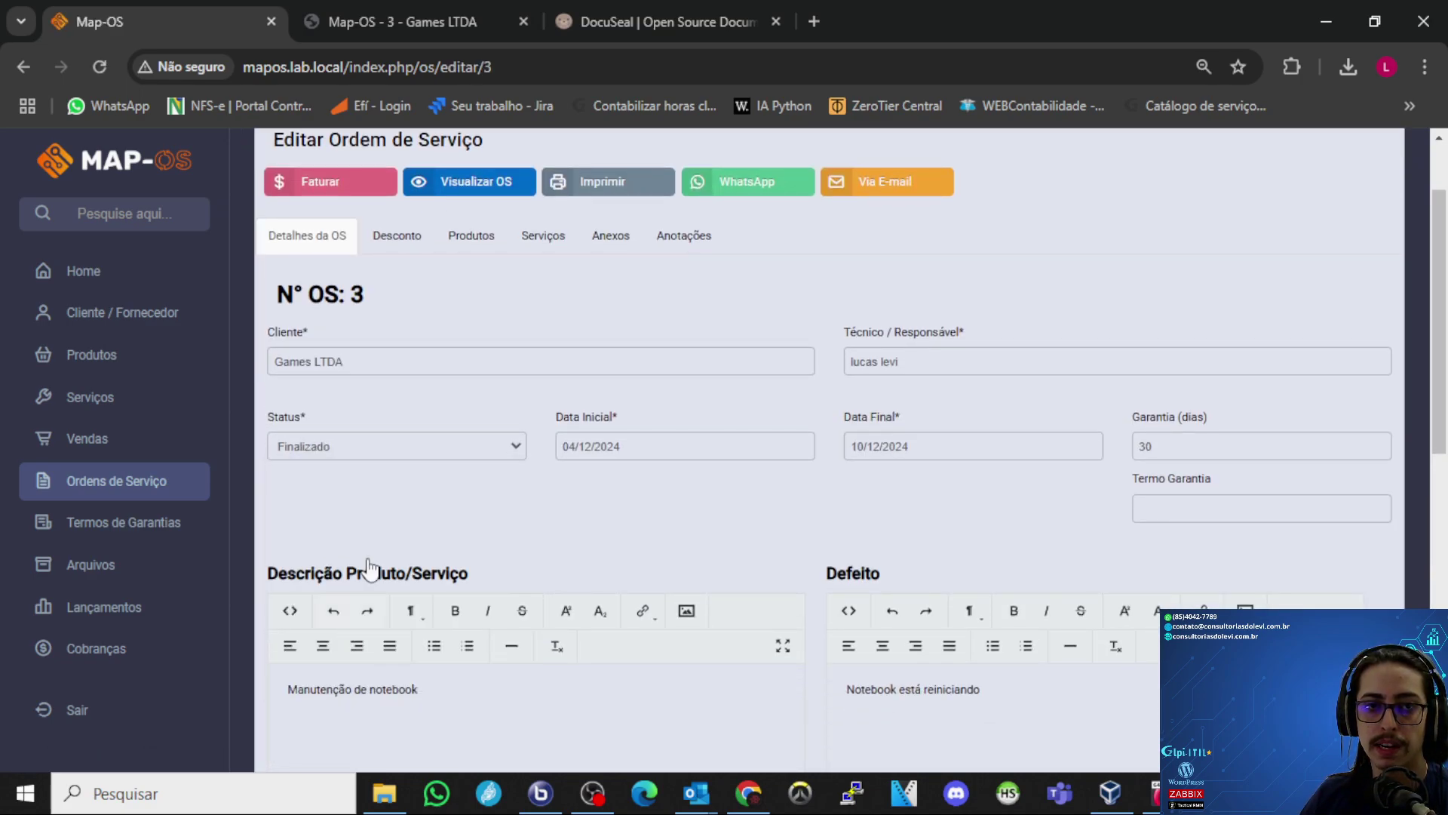
click(398, 448)
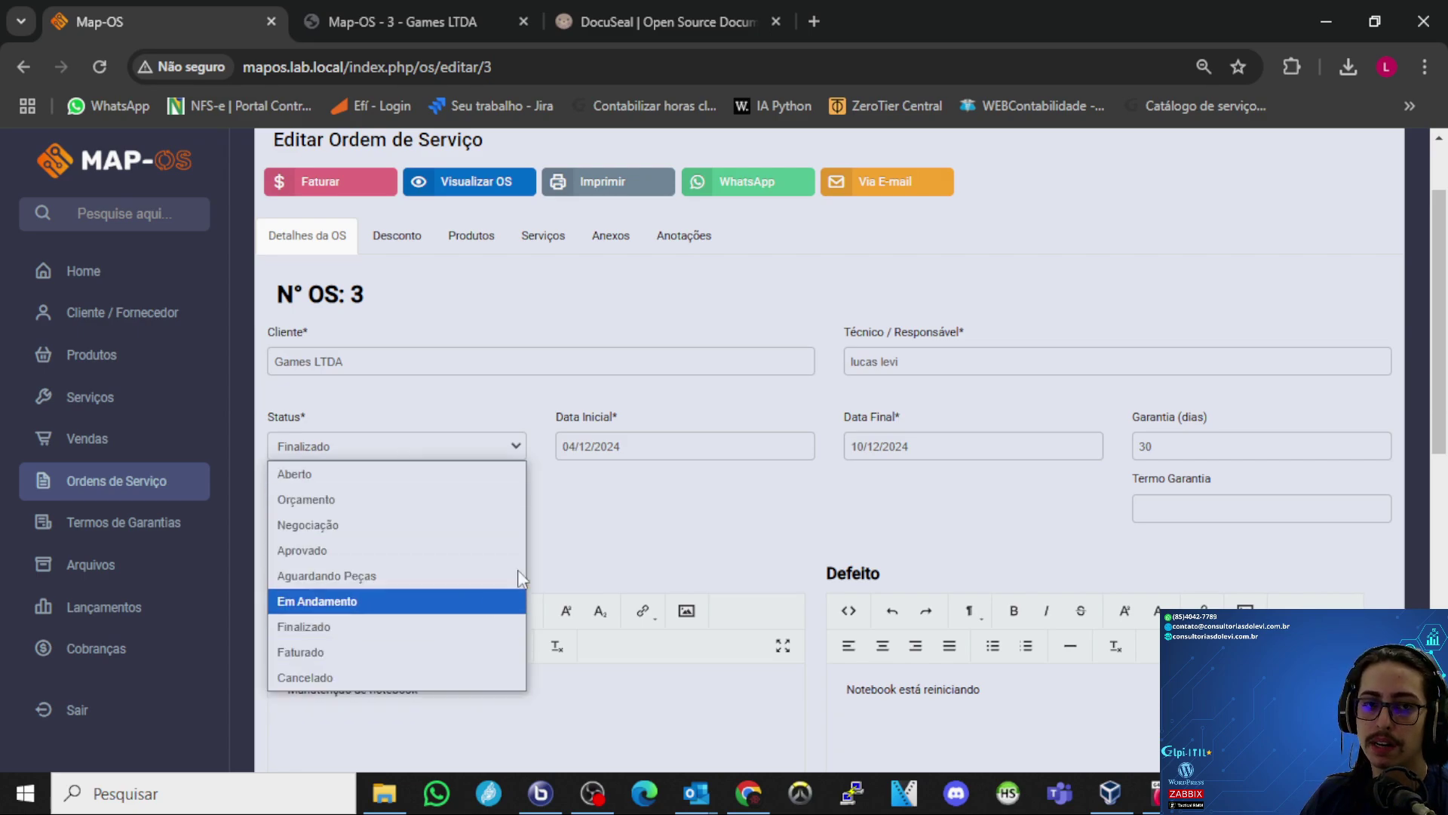
click(642, 529)
scroll(477, 431, down, 1)
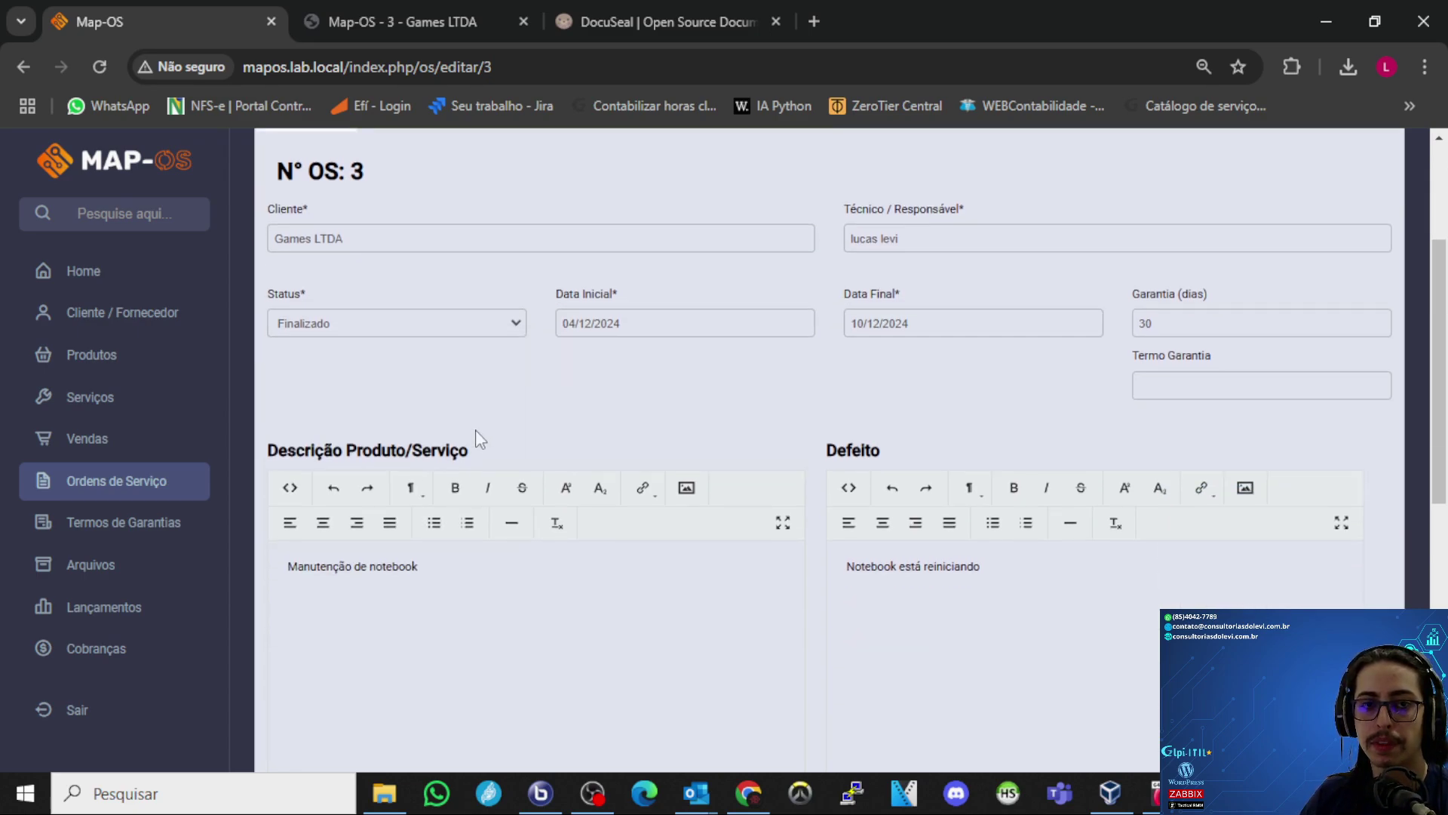
scroll(481, 437, down, 6)
click(751, 682)
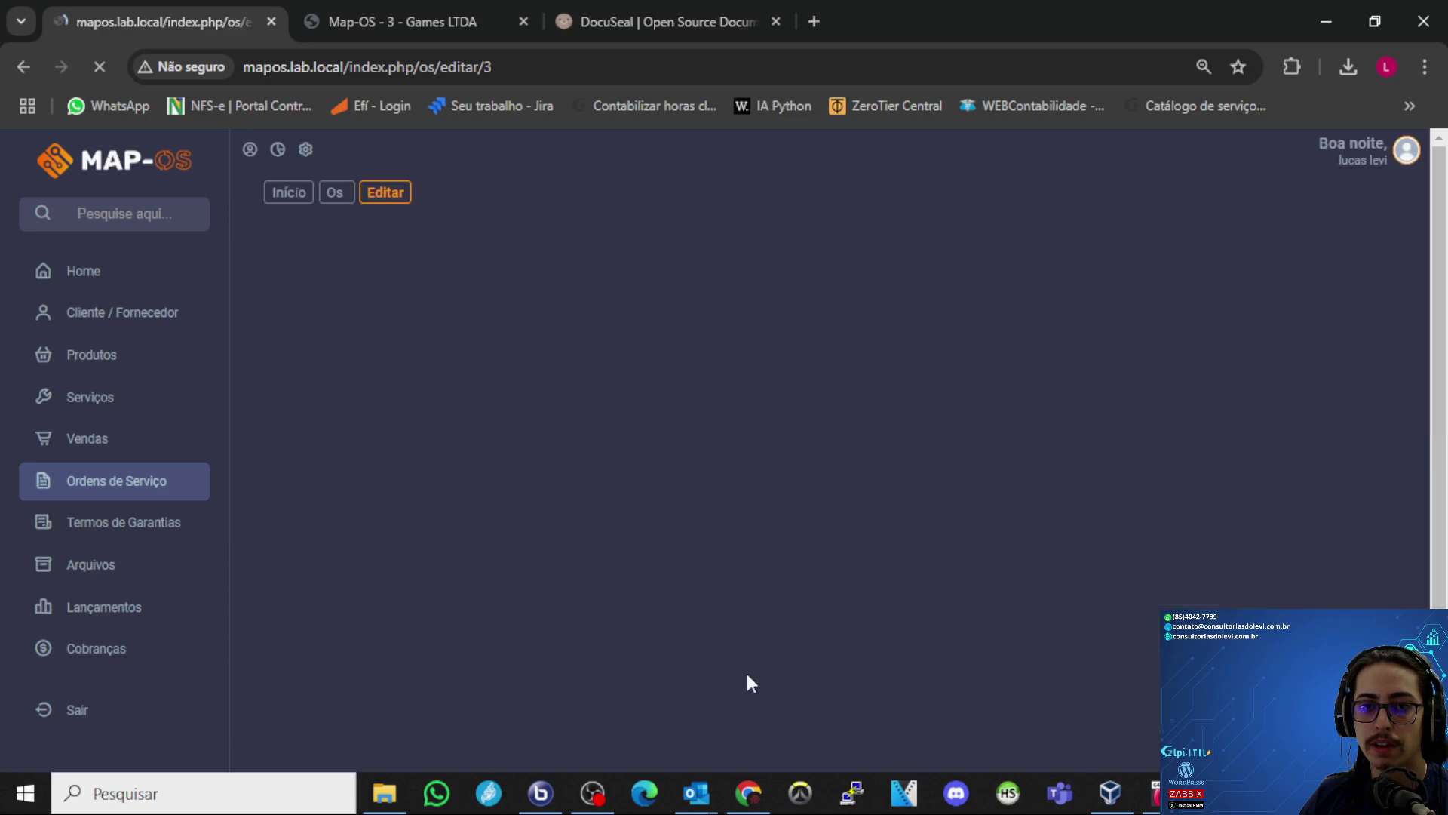
click(902, 558)
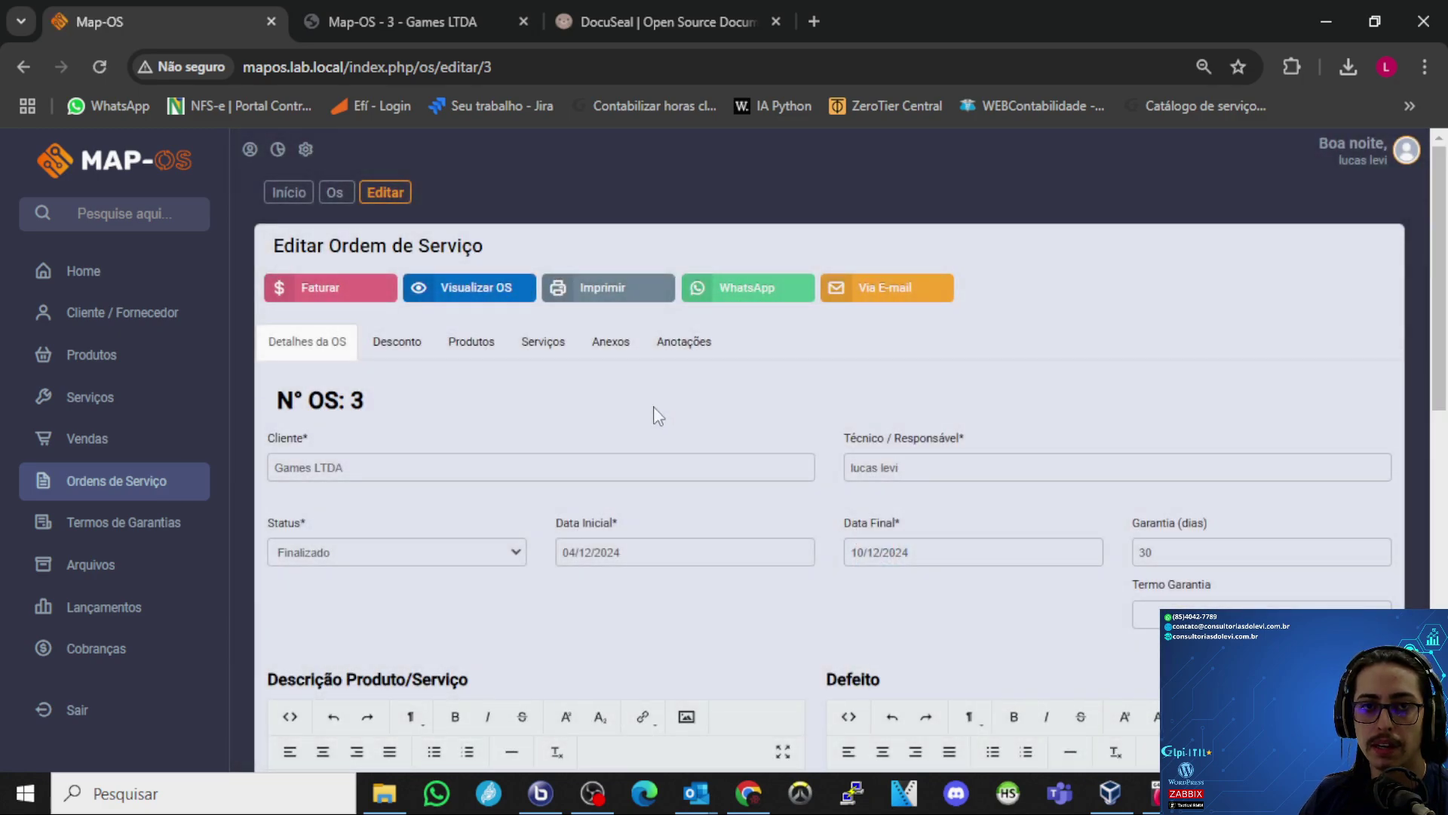
- Attach the signed Map-OS - 3 - Games LTDA PDF to the service order
click(618, 353)
click(349, 427)
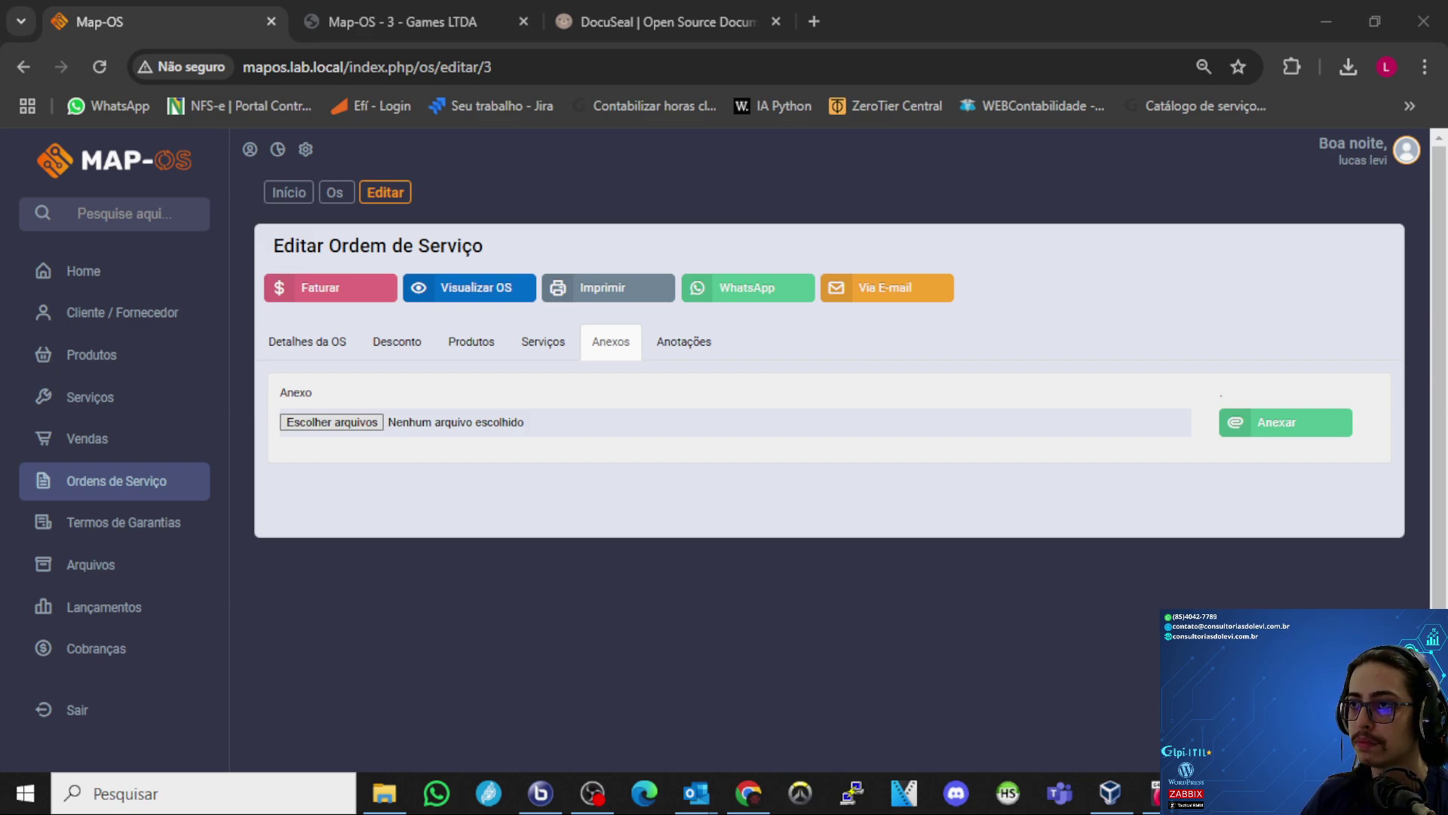
key(Return)
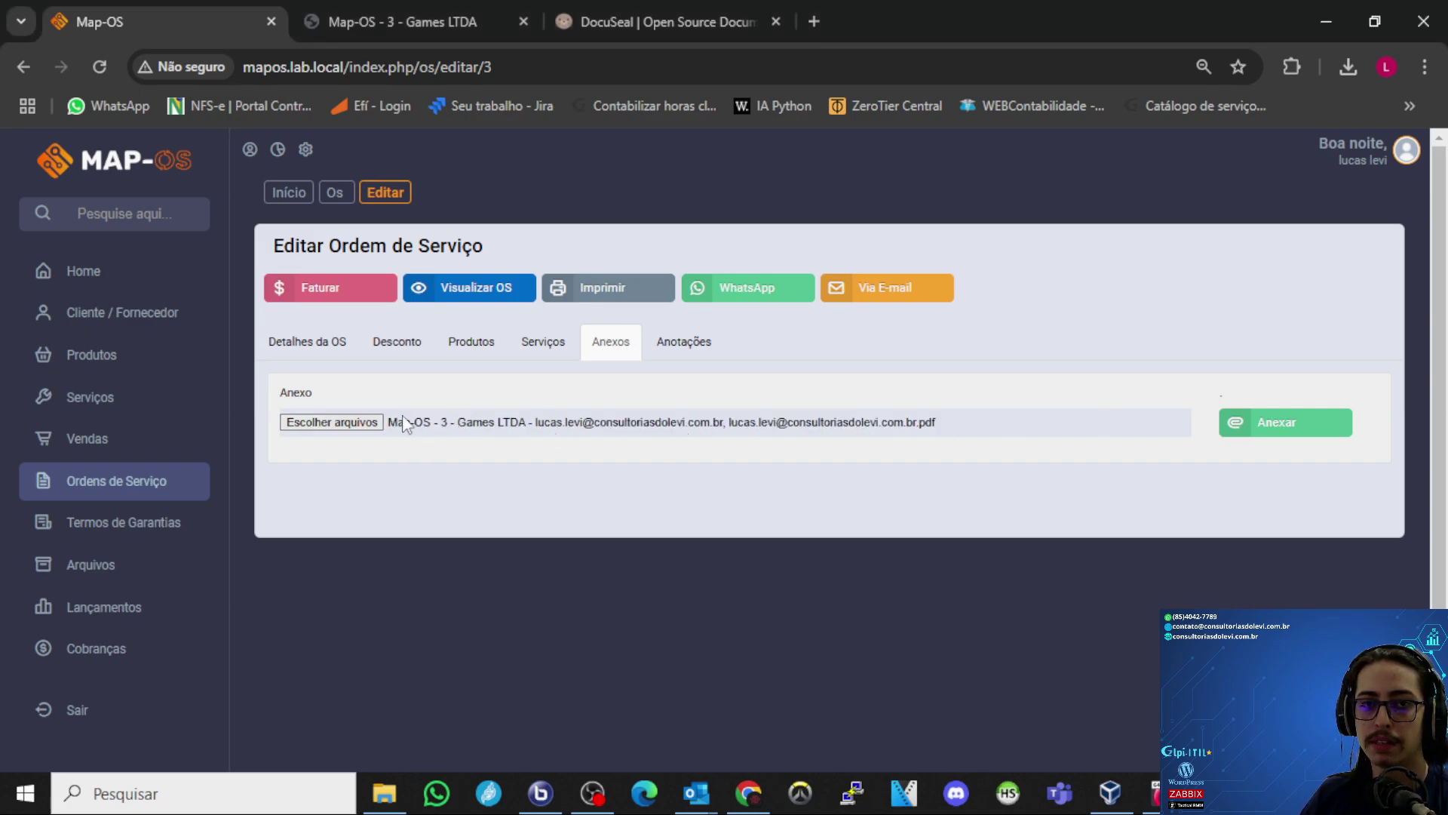
click(1264, 423)
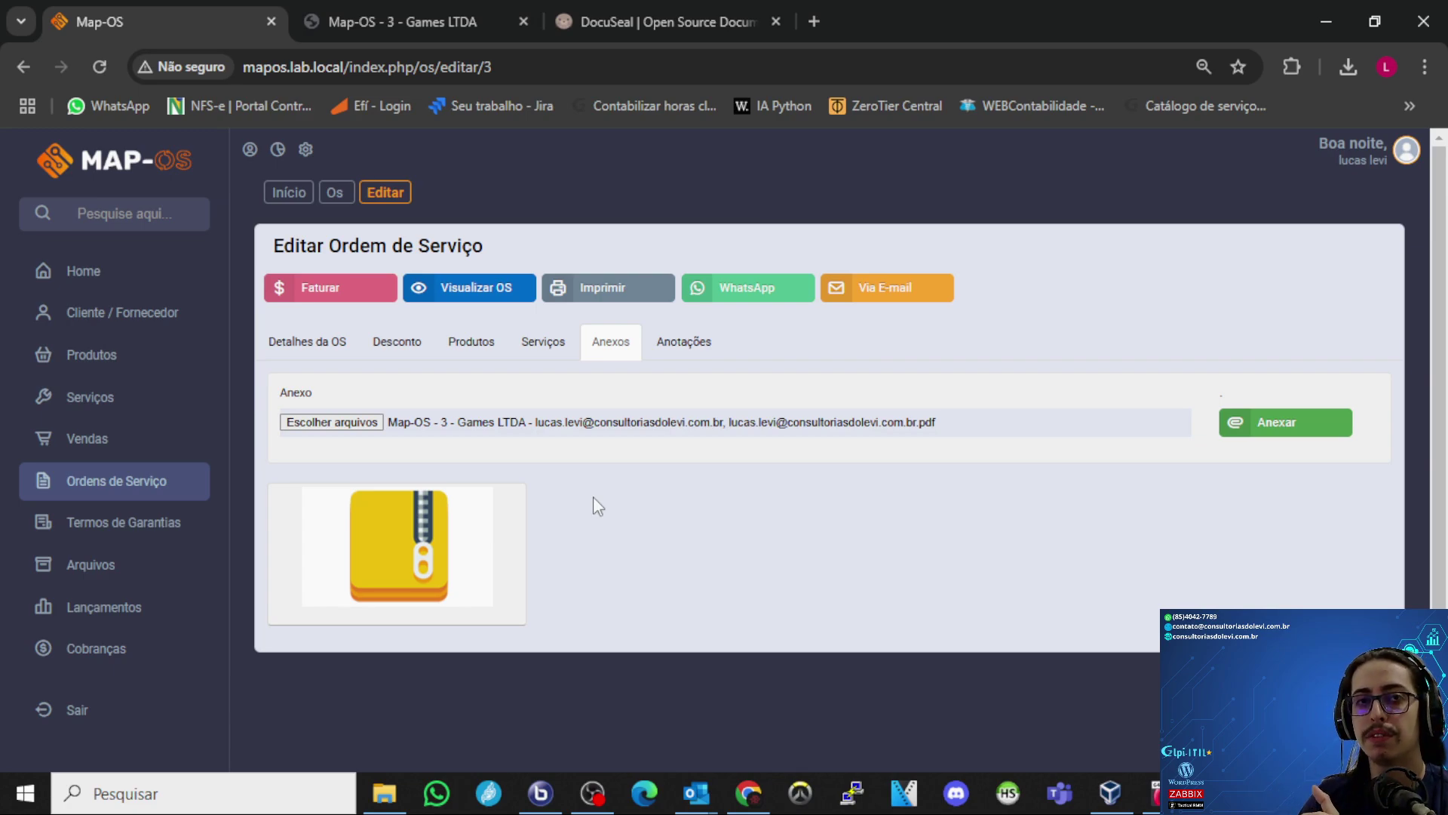
click(407, 21)
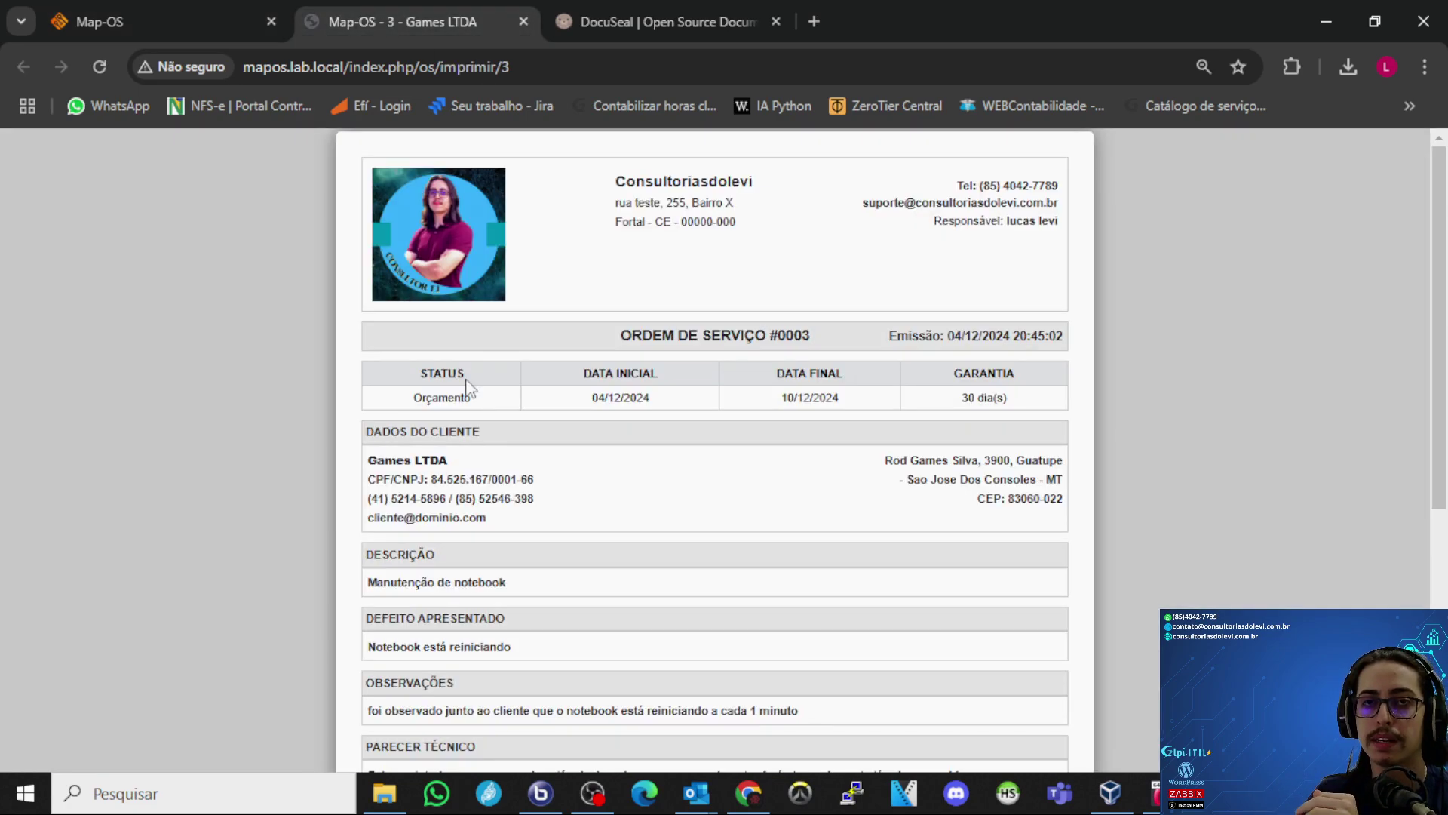
click(679, 21)
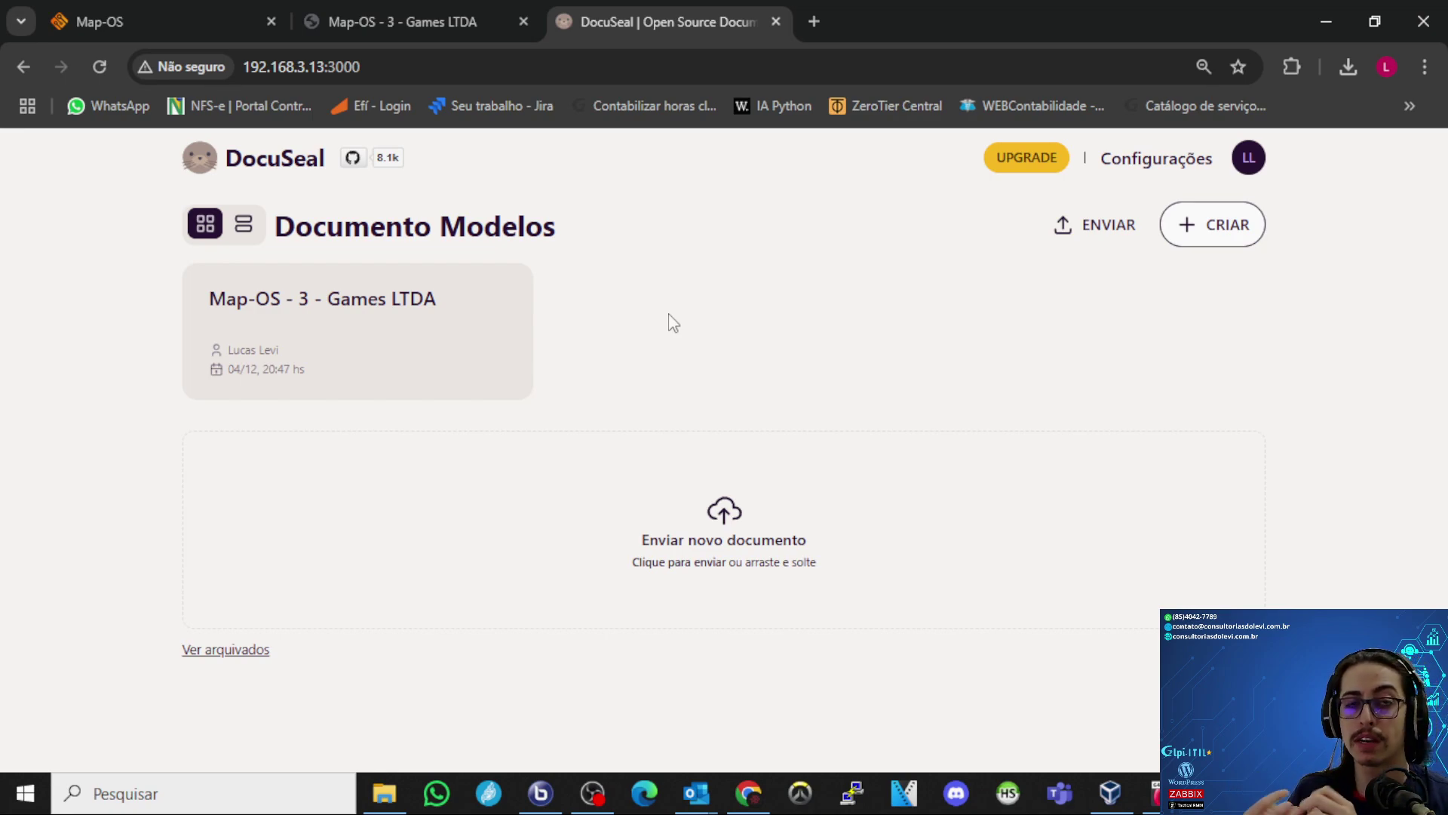
click(208, 14)
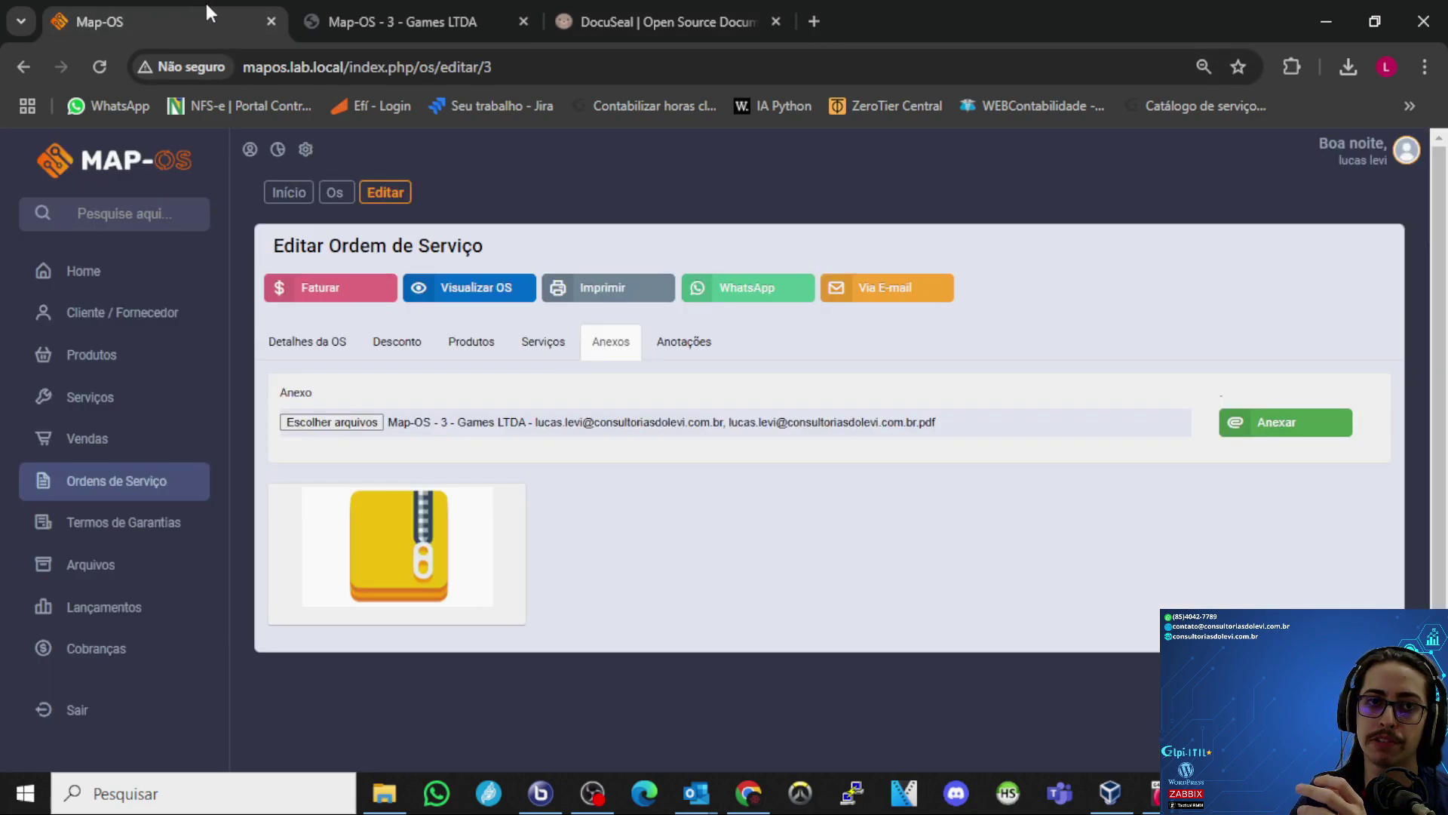
click(664, 21)
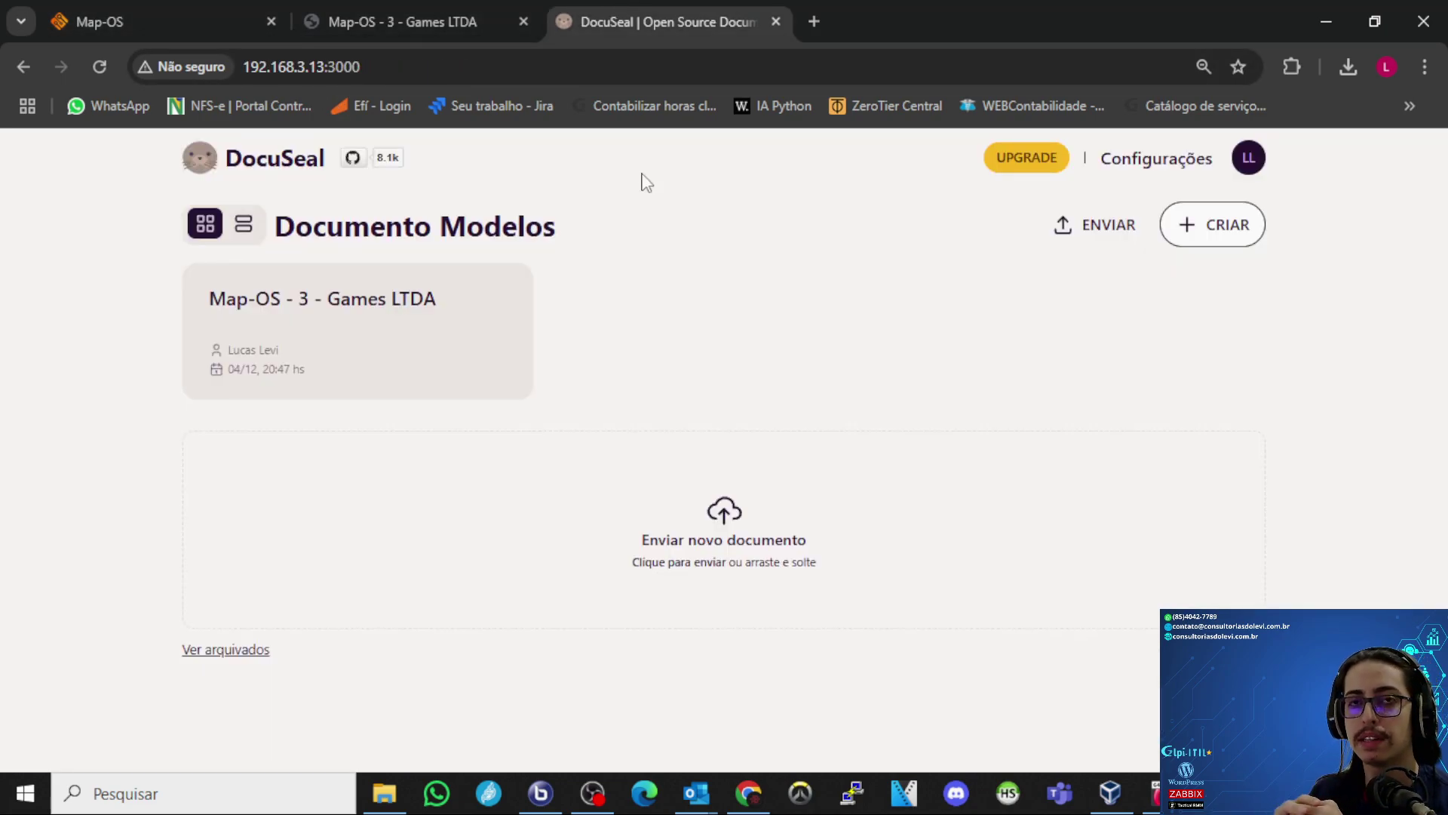